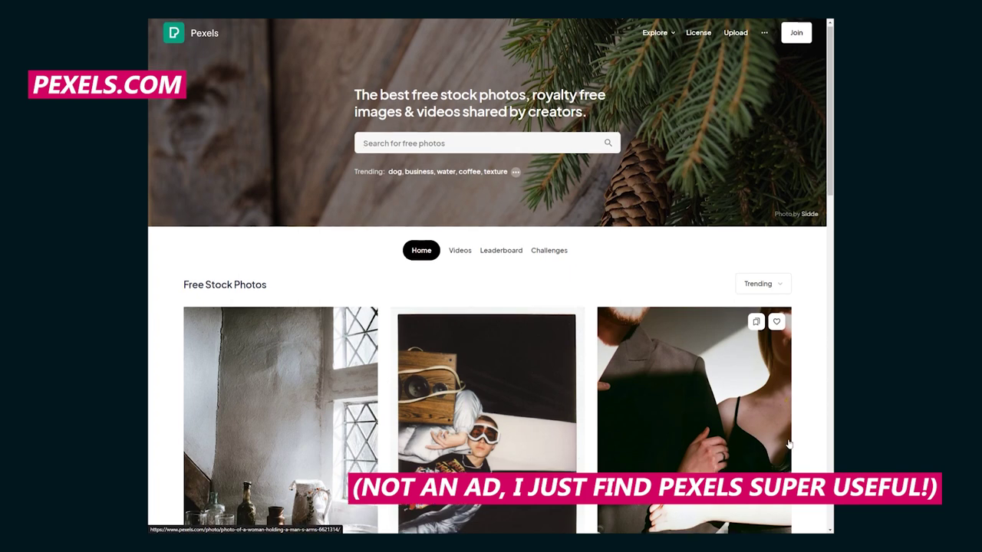
Browse the free stock photos and the textures search results on Pexels.
scroll(788, 443, down, 15)
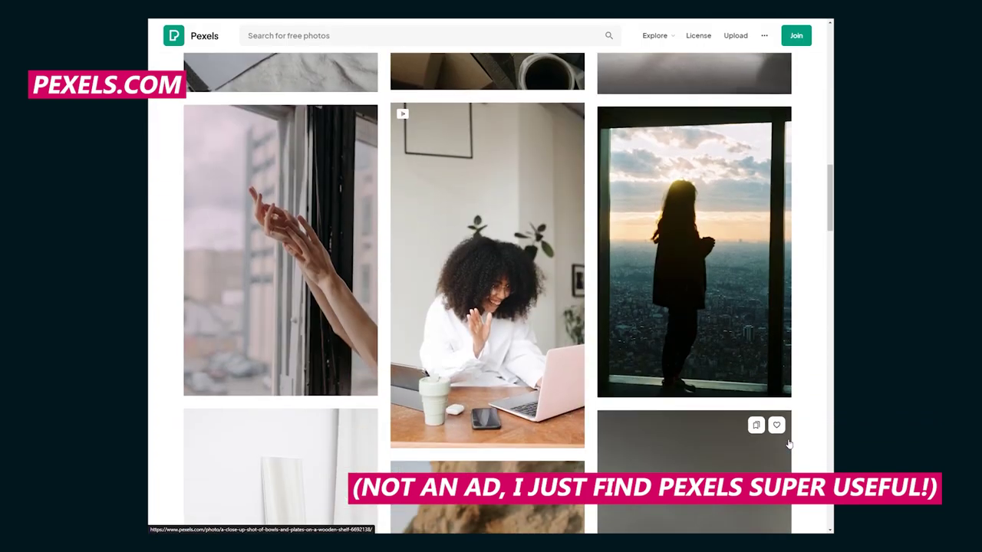
scroll(788, 443, down, 15)
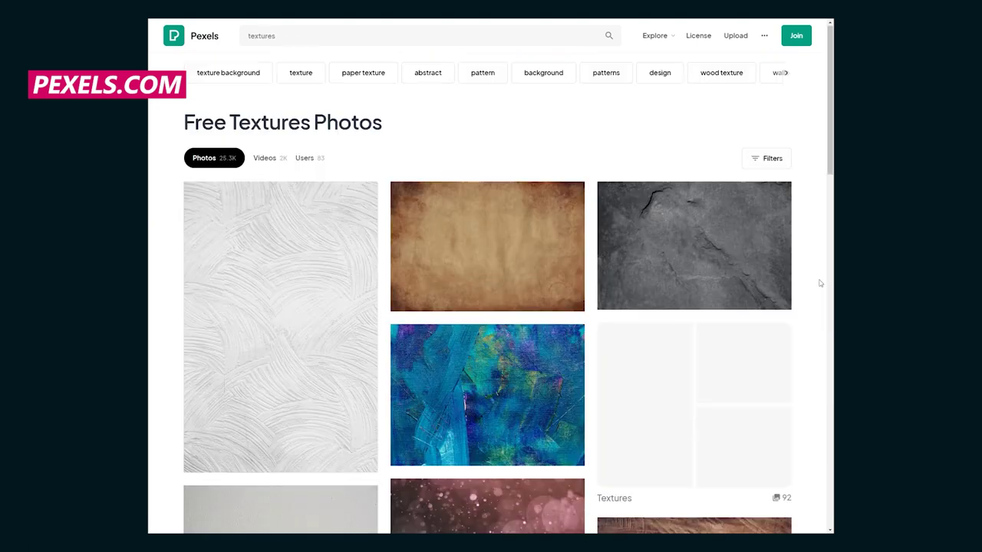
scroll(819, 282, down, 2)
scroll(819, 283, down, 3)
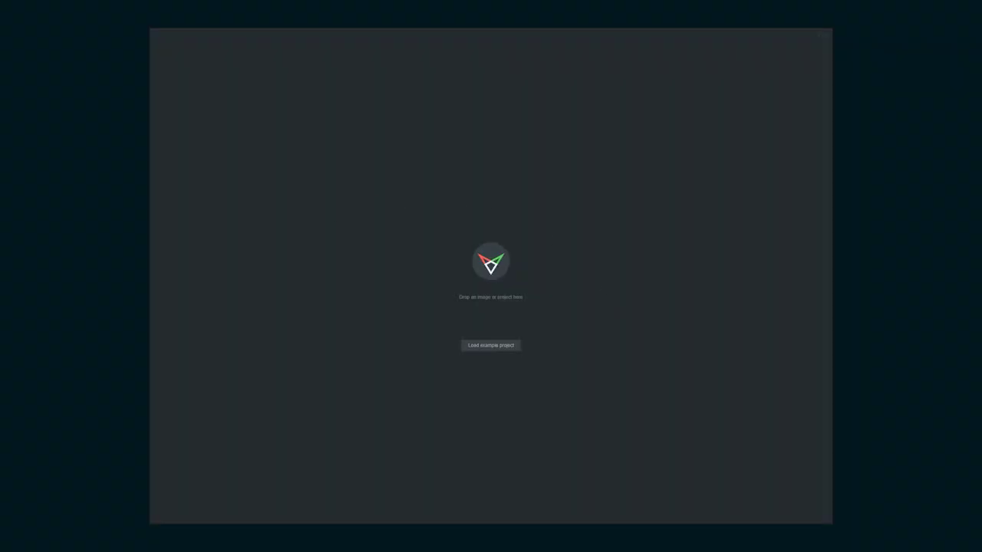
Load the green tunnel photo into fSpy and turn off the image dimming.
drag(350, 210, 428, 222)
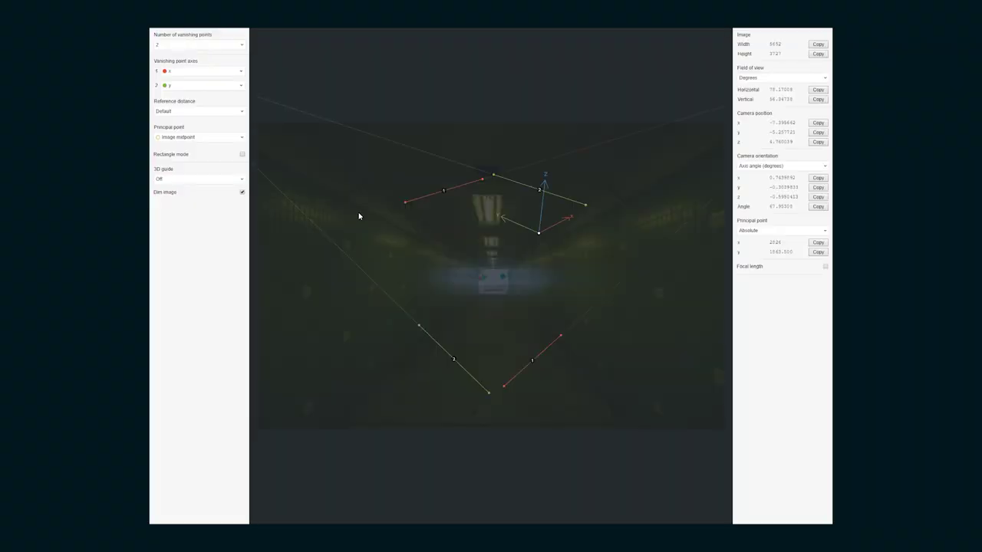
click(242, 192)
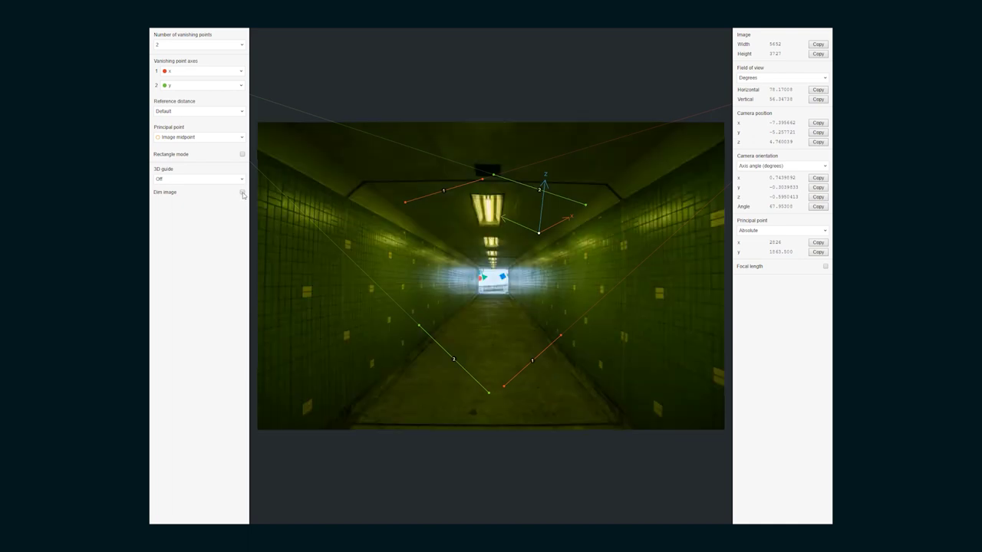
click(242, 192)
click(243, 193)
click(242, 193)
drag(419, 327, 421, 343)
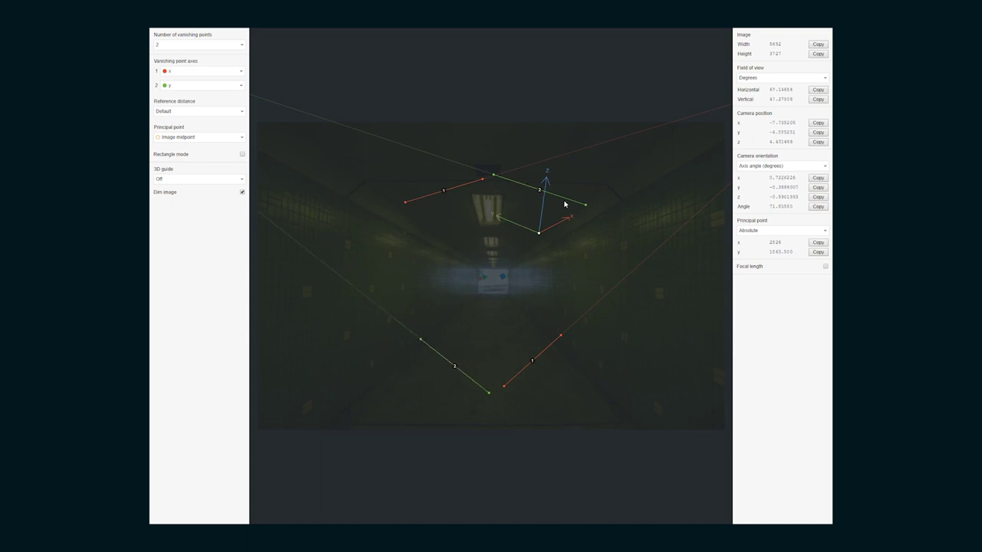
click(242, 193)
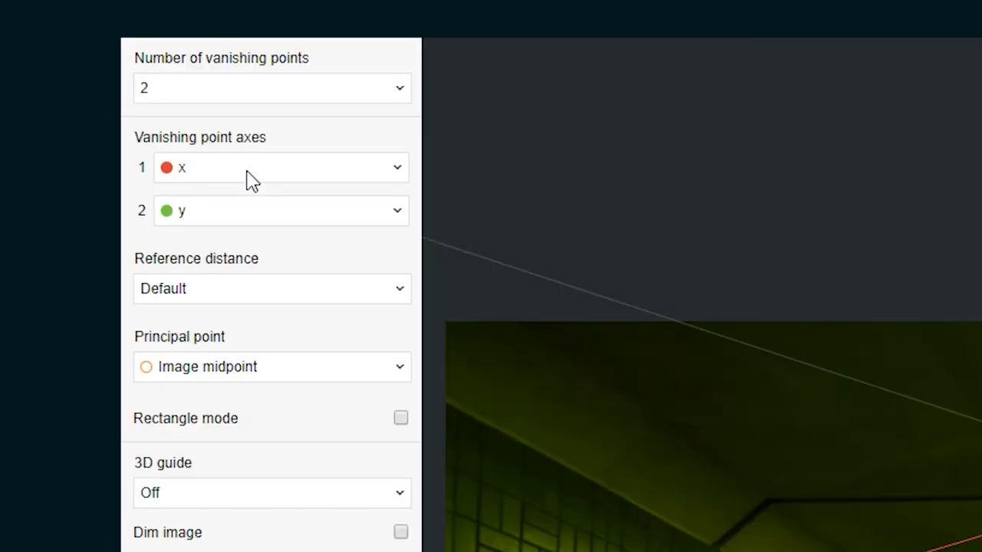
Assign the z axis to the first vanishing point and align a y-axis line with the tunnel's left floor edge.
click(252, 178)
click(199, 339)
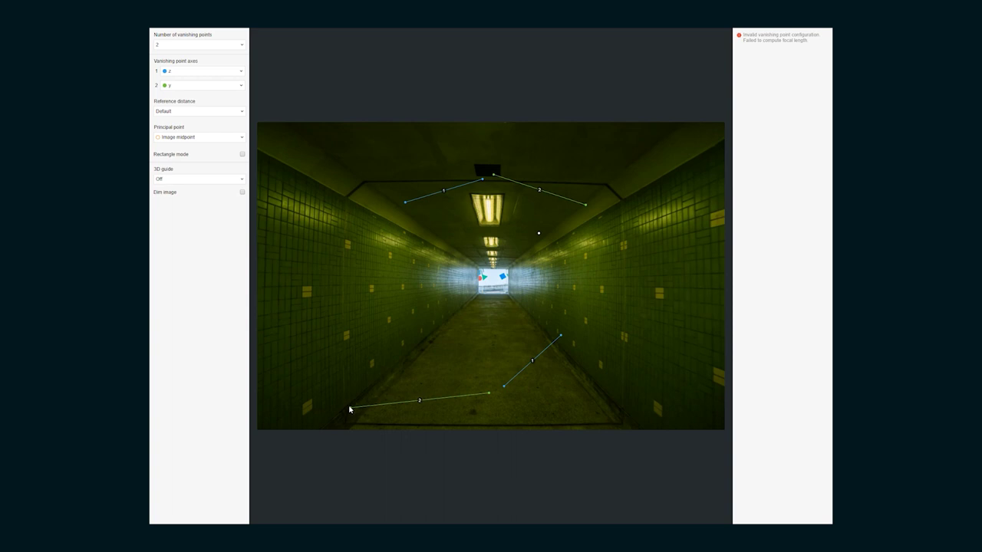
drag(349, 408, 349, 405)
drag(488, 393, 427, 329)
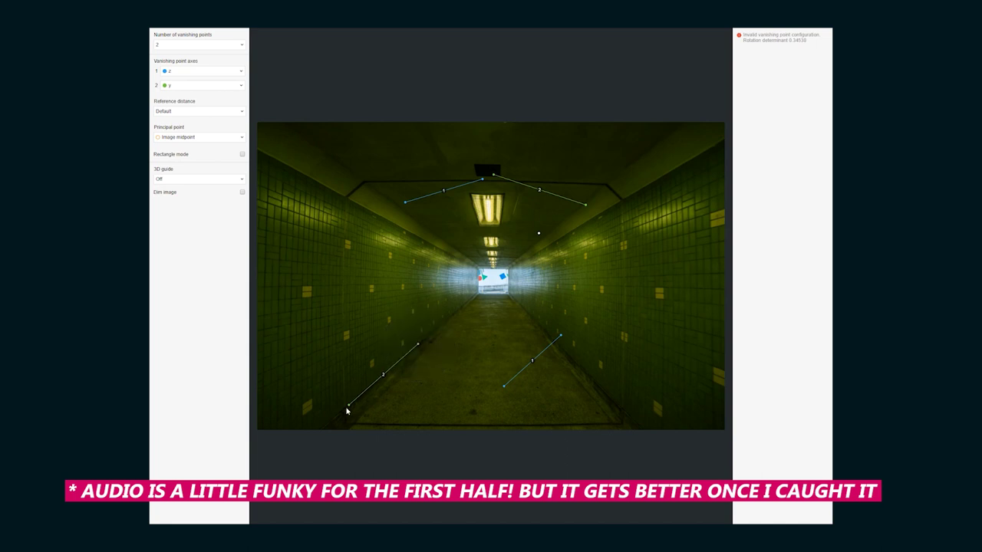
drag(348, 407, 347, 405)
Align the z-axis lines with vertical tile joints on both walls and the other y-axis line with the right wall's upper edge.
drag(560, 335, 661, 211)
drag(504, 385, 663, 323)
drag(493, 174, 547, 245)
drag(586, 204, 691, 144)
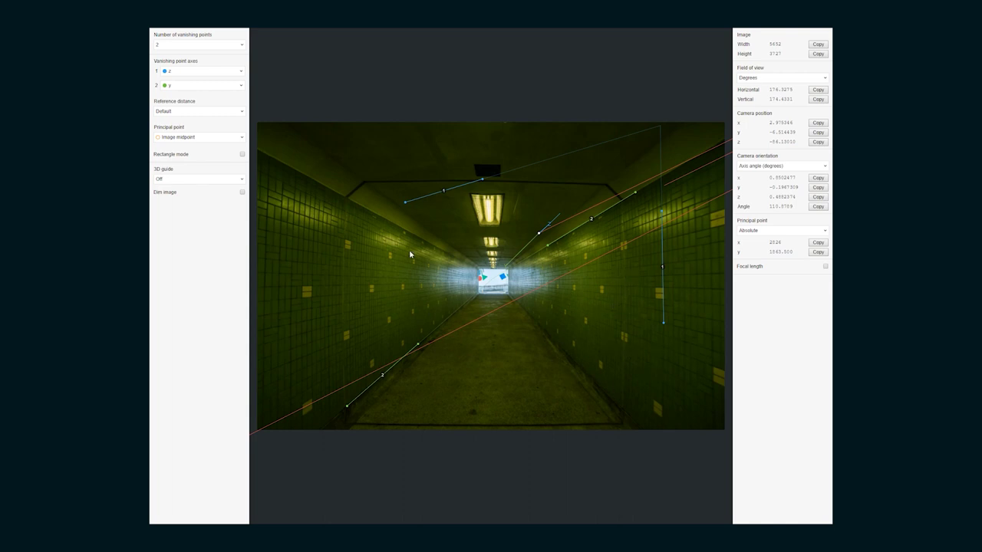
drag(406, 202, 399, 278)
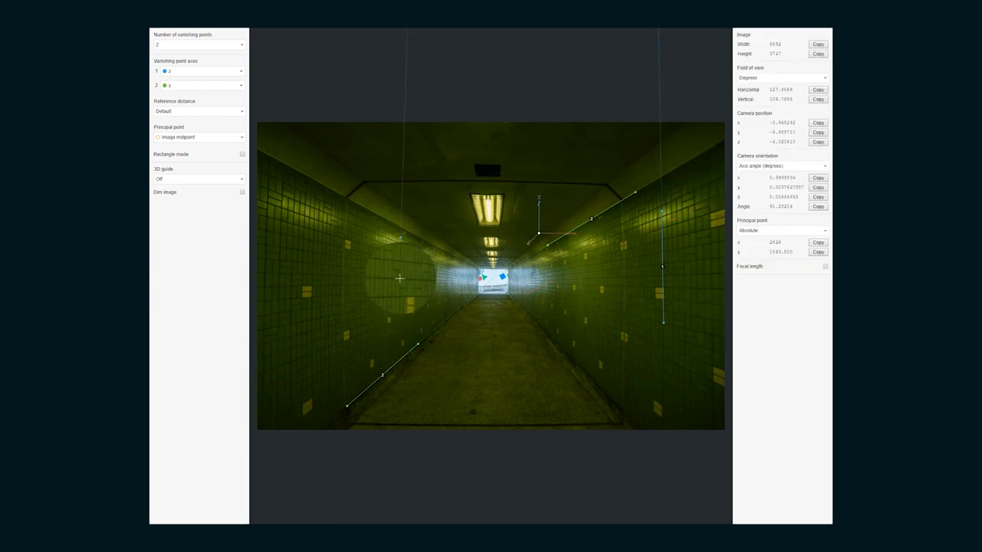
Place the coordinate origin at the tunnel's near left floor corner.
drag(538, 233, 641, 189)
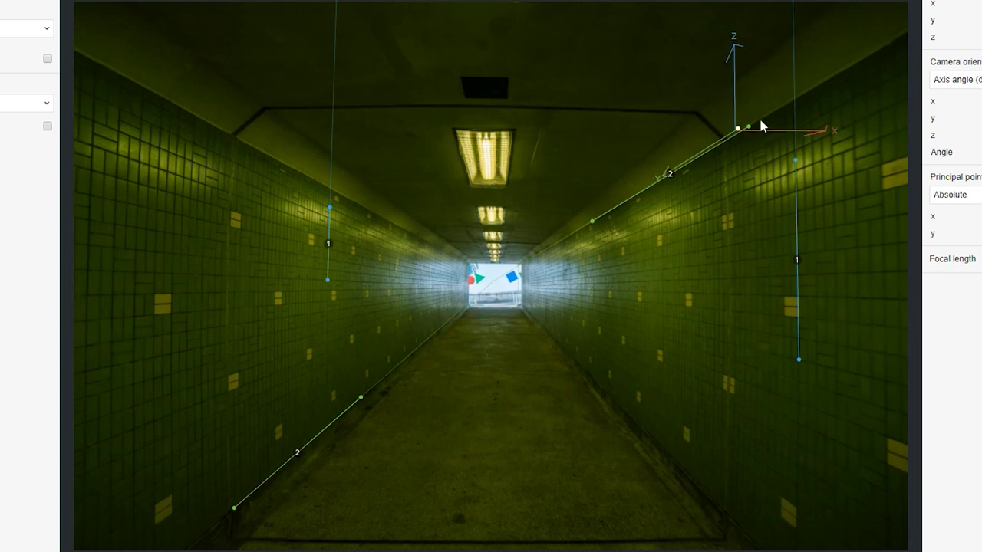
drag(759, 122, 434, 325)
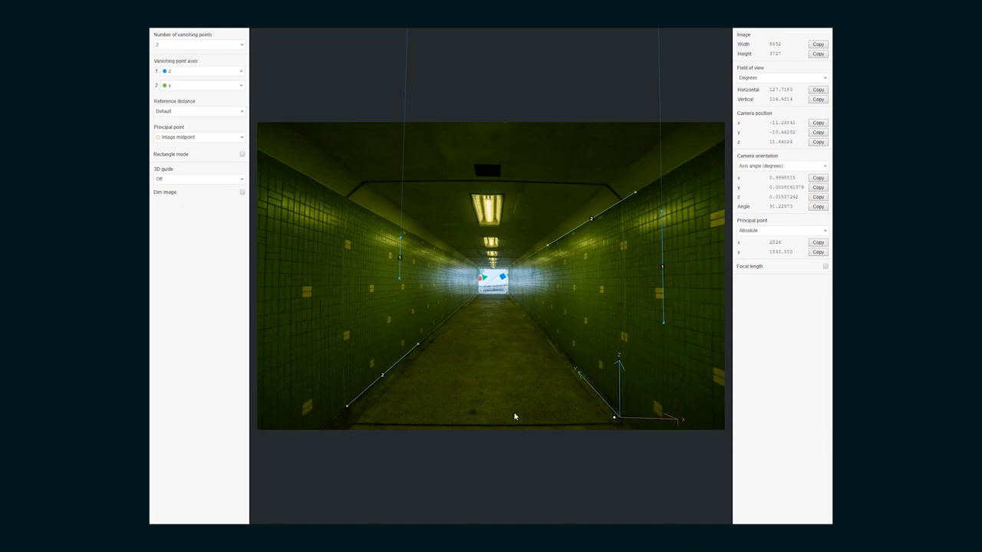
drag(513, 412, 349, 432)
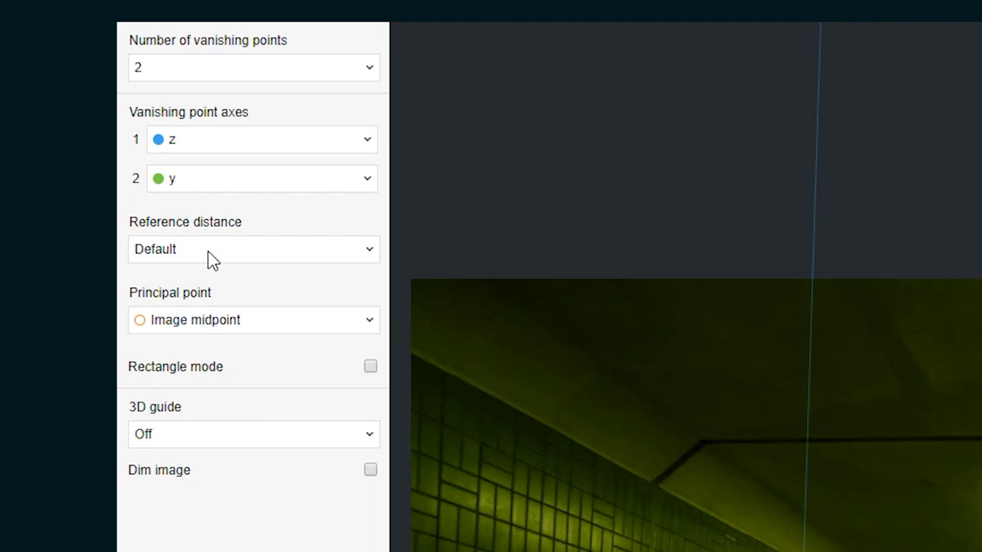
Set a reference distance of 4 meters along the z axis, stretched from the floor up to the left wall's upper edge.
click(208, 251)
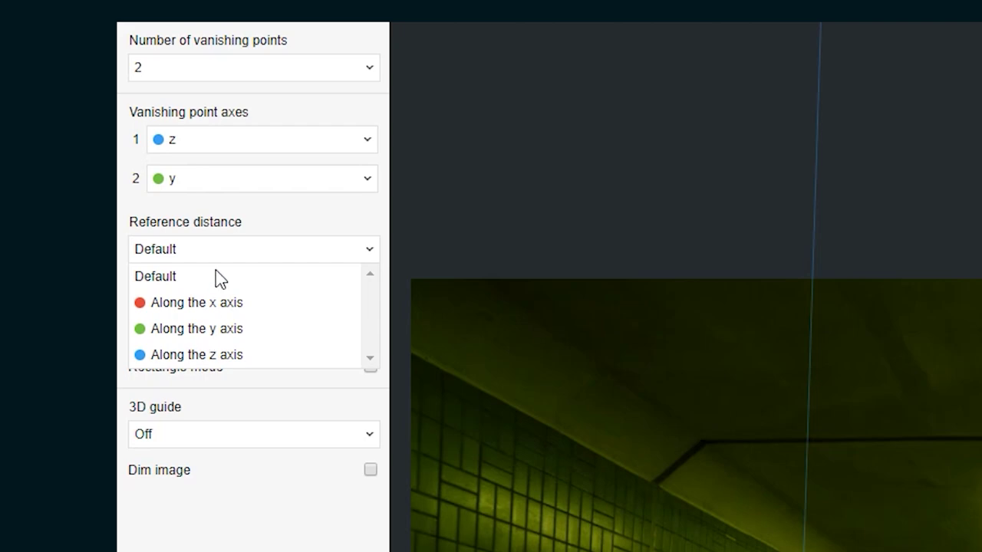
click(215, 276)
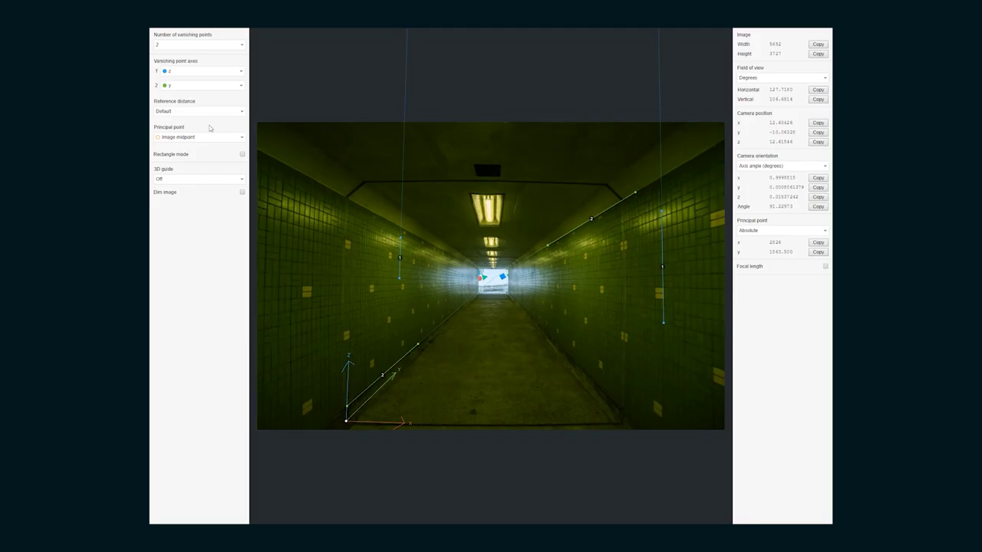
click(168, 113)
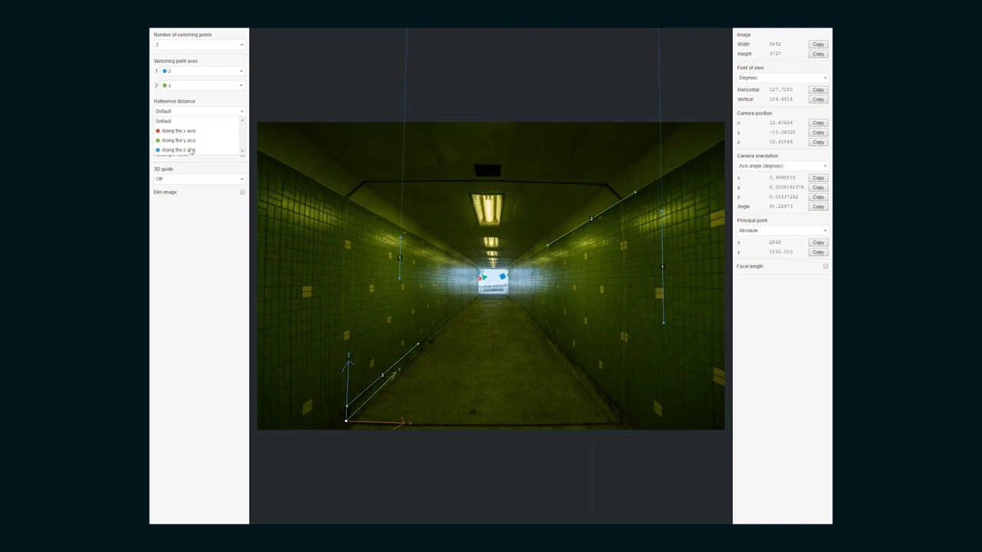
click(178, 151)
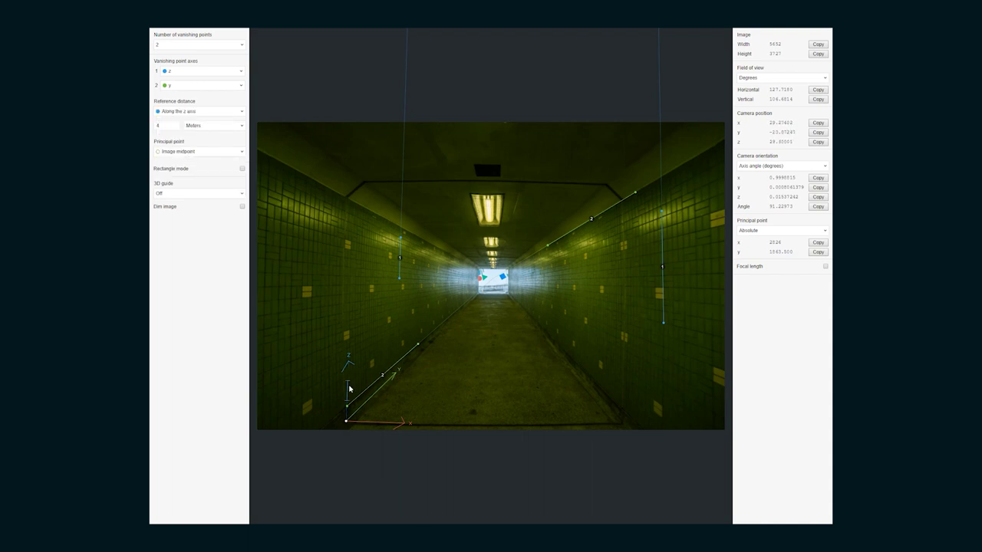
drag(347, 383, 341, 206)
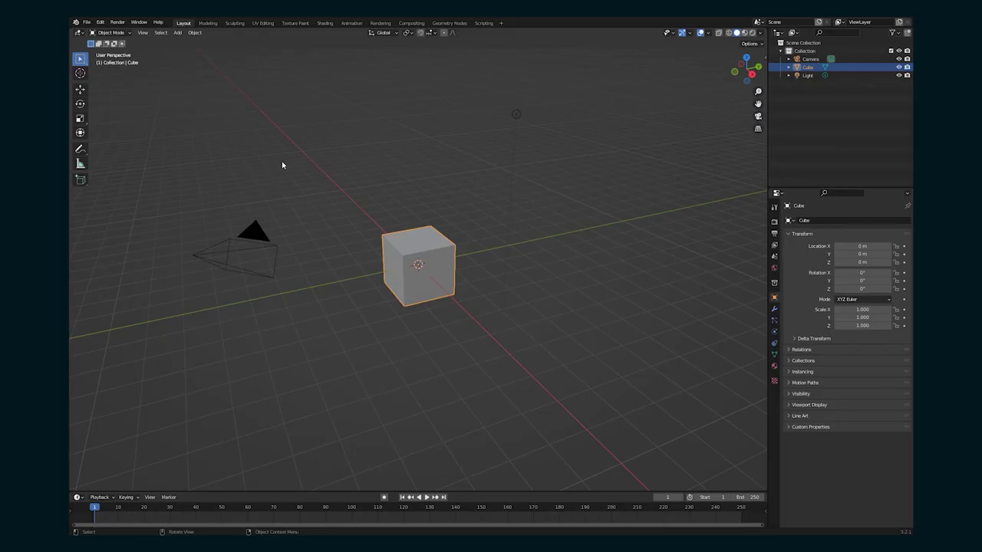
Switch to Blender and delete all the default objects in the scene.
middle_drag(281, 161, 326, 182)
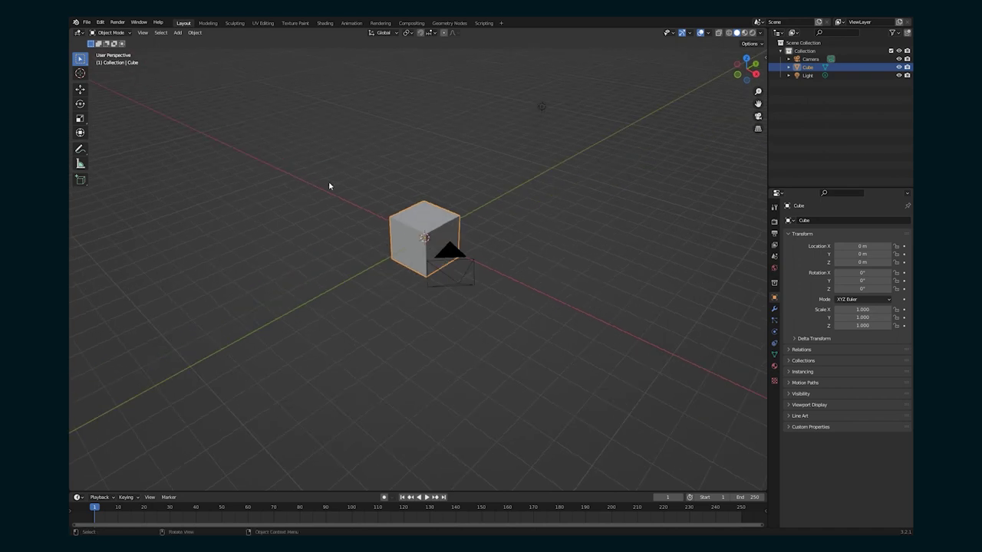
key(a)
key(x)
click(328, 184)
Check the Import fSpy project add-on in the Blender preferences.
click(100, 22)
click(115, 139)
drag(185, 27, 182, 67)
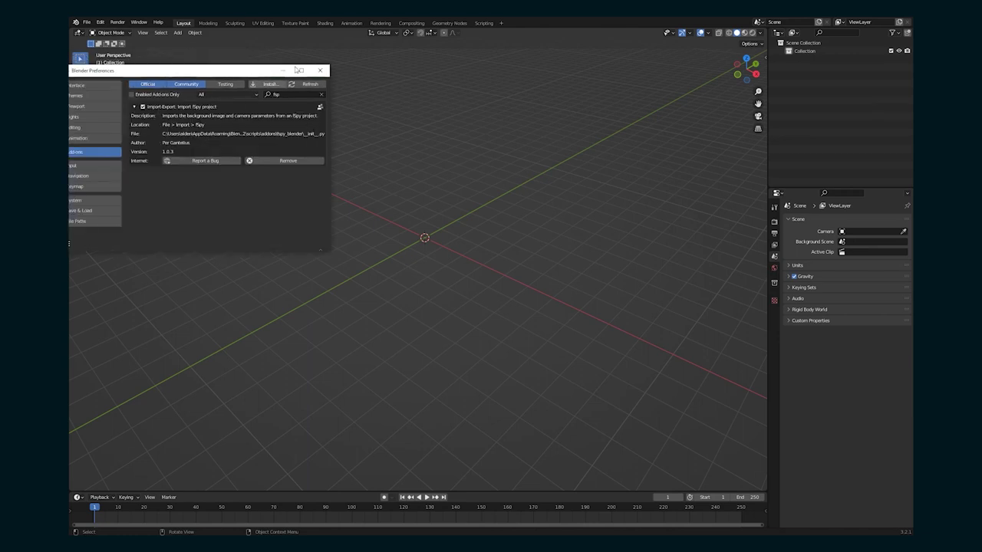
click(320, 70)
Import the Hallway-tut.fspy project, keeping one viewport framed on the camera view and the other in free perspective.
click(87, 22)
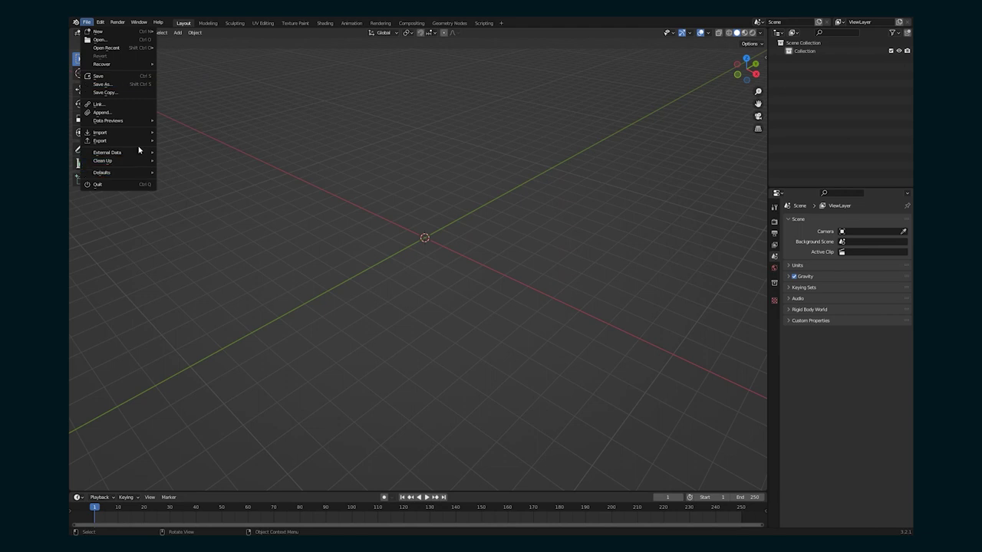
mouse_move(140, 132)
click(199, 248)
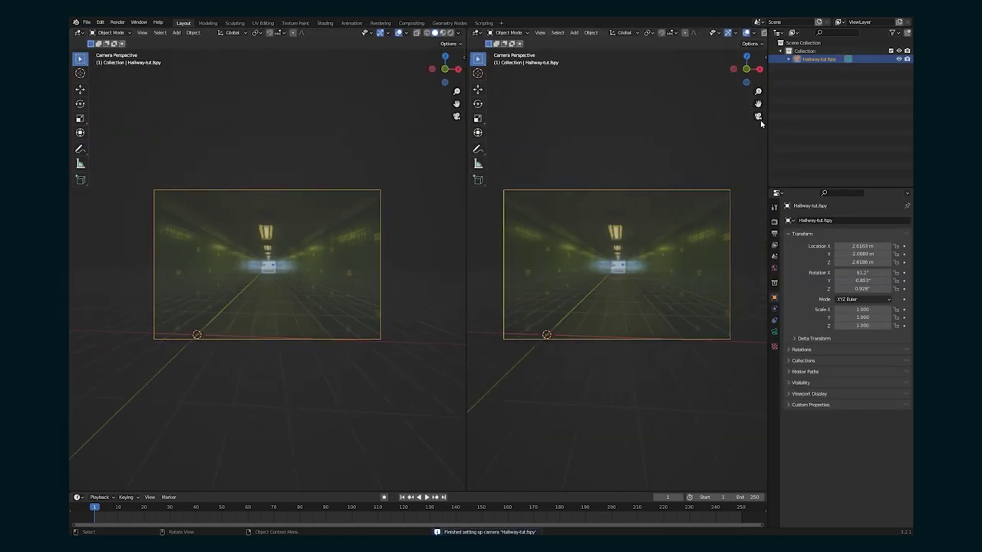
click(759, 117)
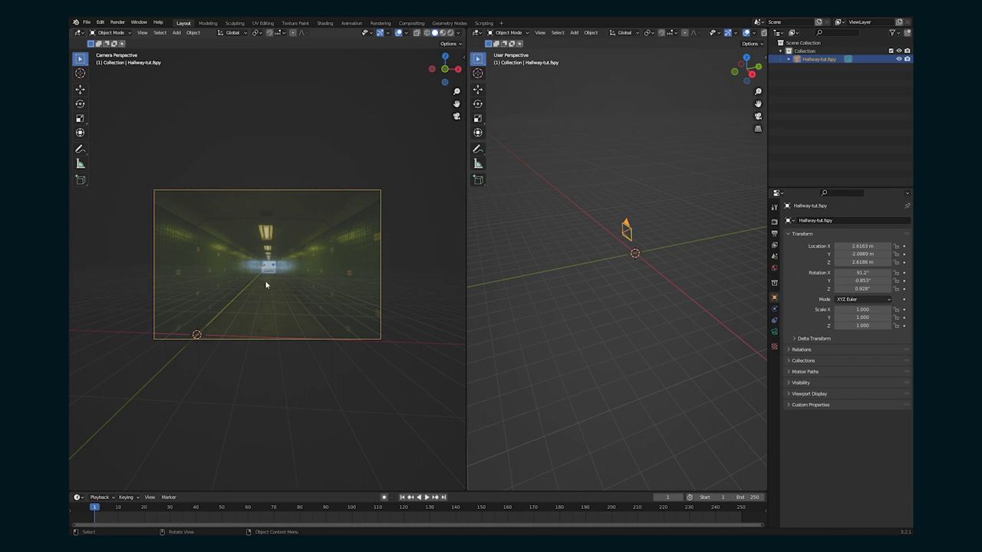
key(Home)
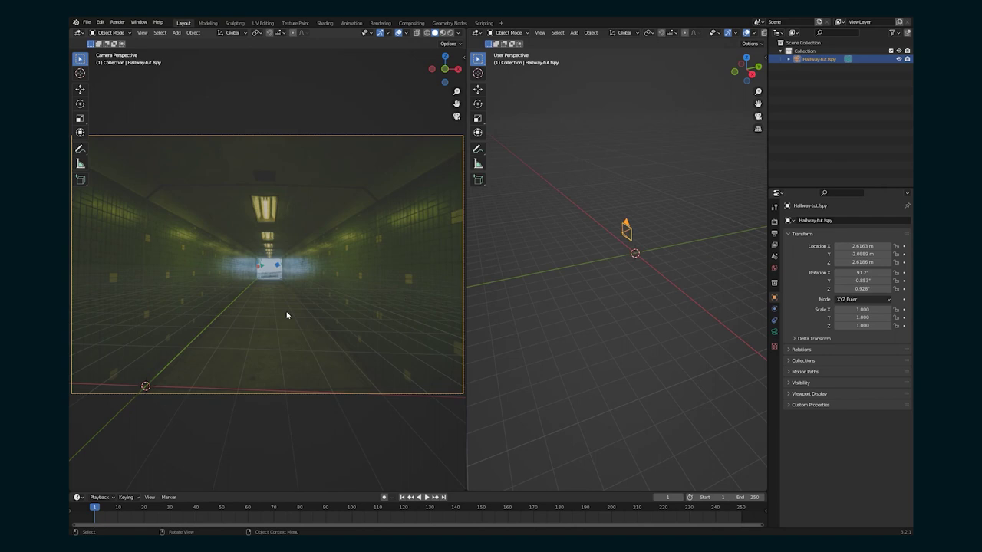
Add a plane at the origin and rotate it 90 degrees about the Y axis.
click(603, 283)
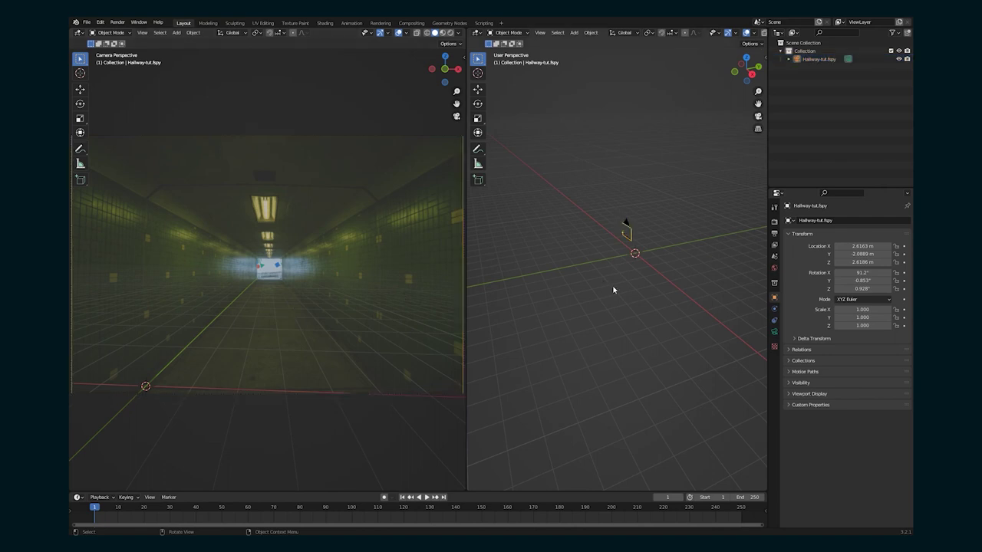
key(shift+a)
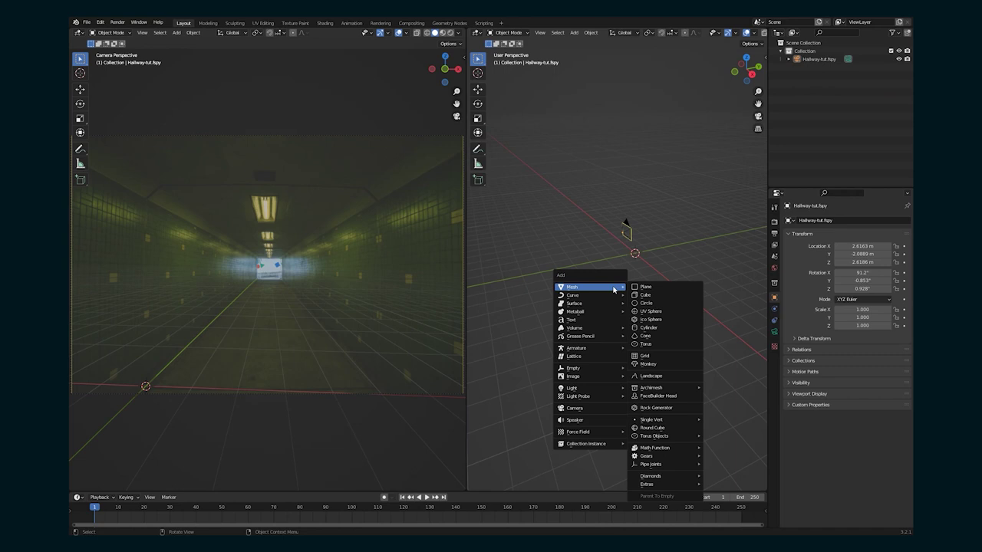
click(665, 288)
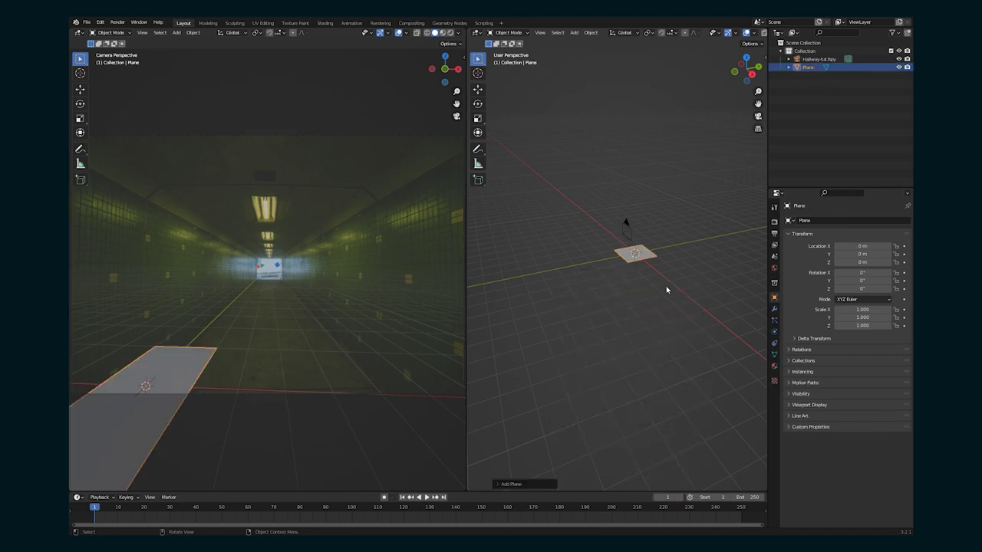
key(r)
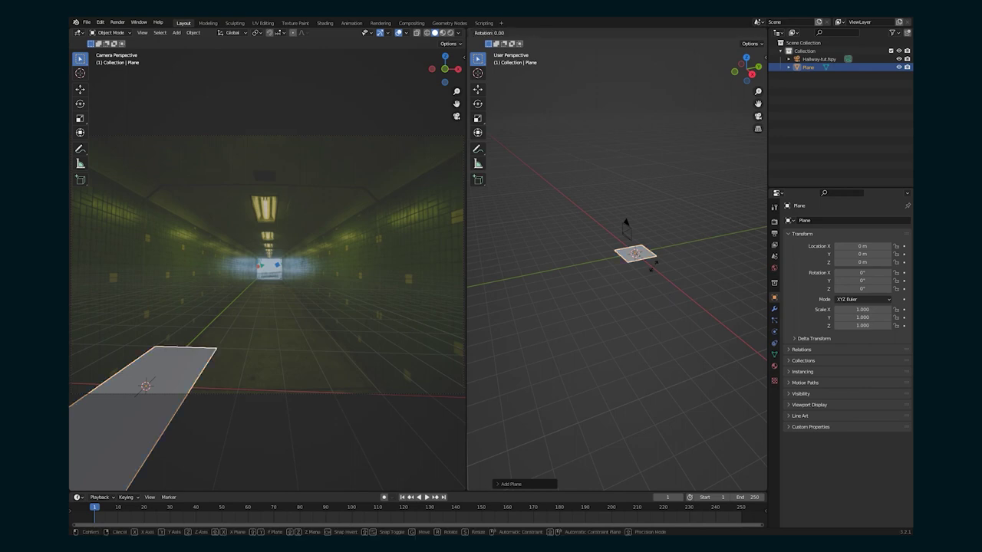
key(y)
text(90)
key(Return)
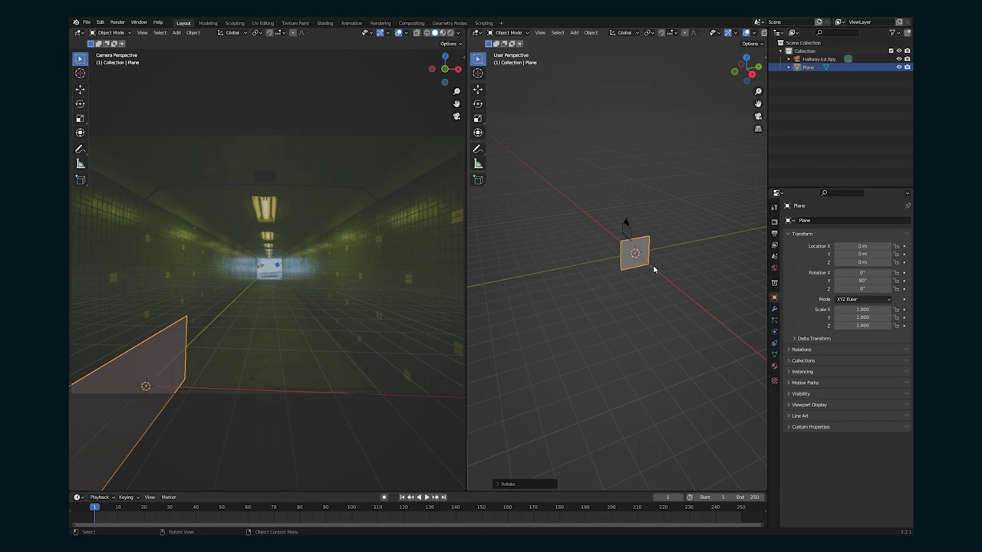
Move the plane up about 1 m in the right orthographic view so its lower edge rests on the floor line.
key(KP_3)
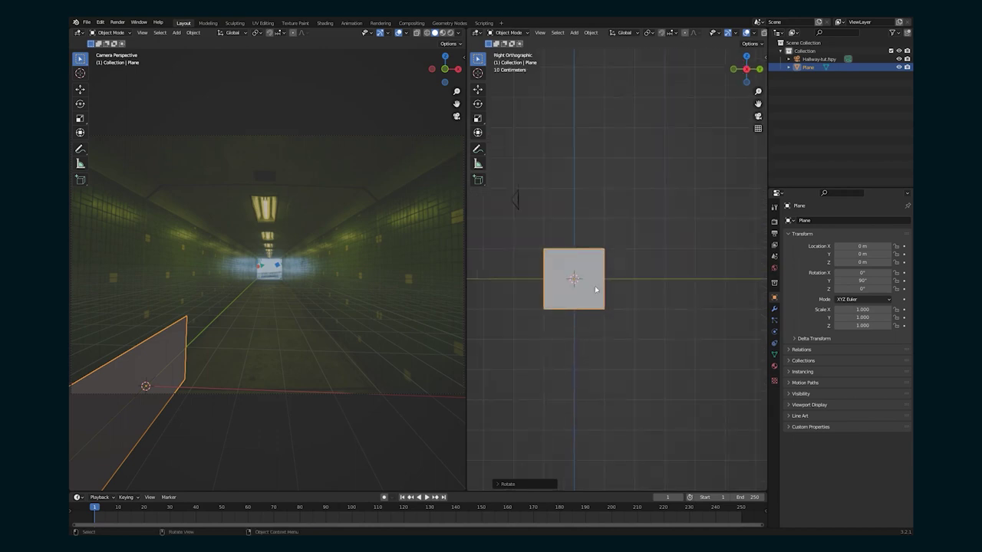
key(g)
click(599, 259)
middle_drag(600, 259, 618, 269)
Edit the plane's edges to stretch it down the hallway and raise its upper edge to the height of the left wall.
key(Tab)
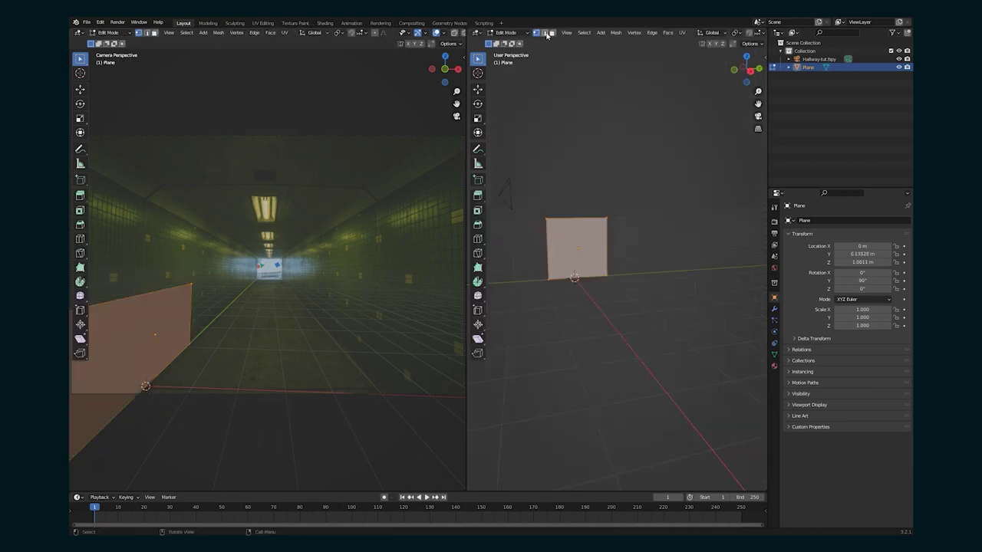
click(545, 33)
click(548, 237)
click(530, 270)
key(g)
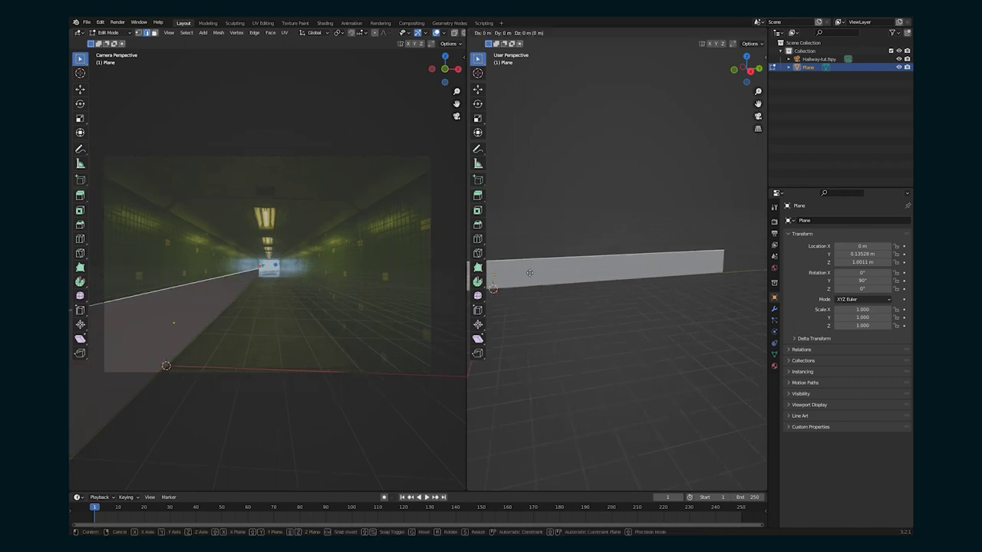
key(z)
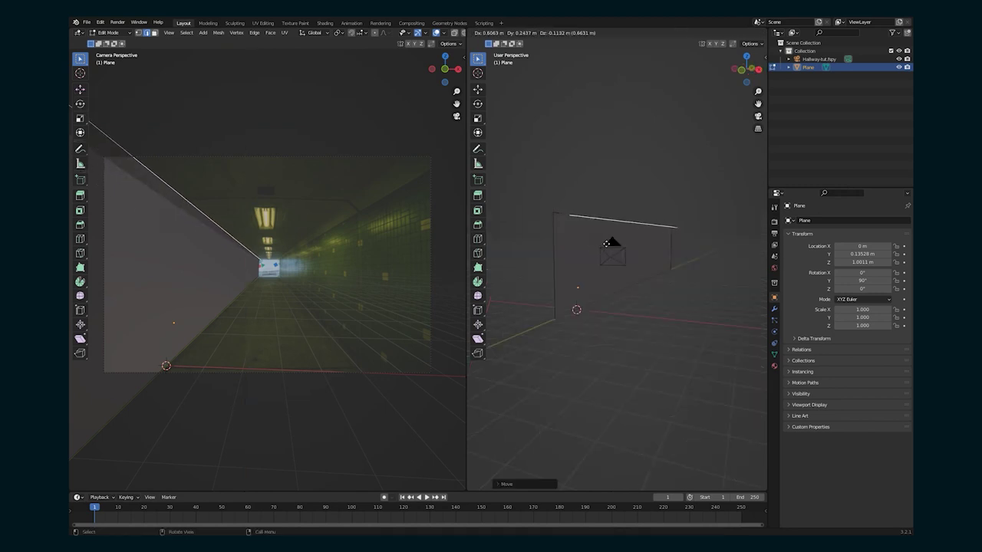
Extrude the left wall's upper edge along X to form the ceiling, and extrude the resulting edge down along Z as the right wall.
key(x)
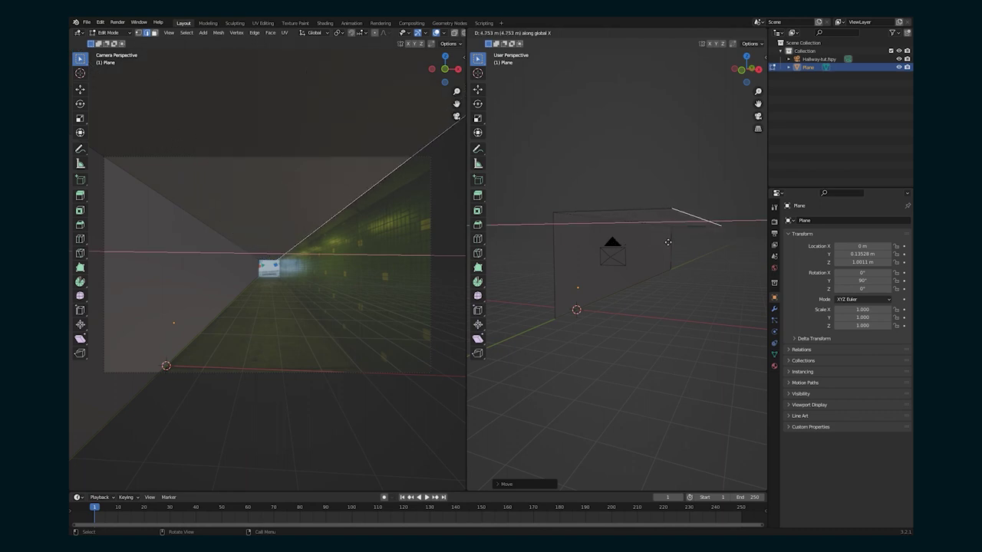
click(669, 241)
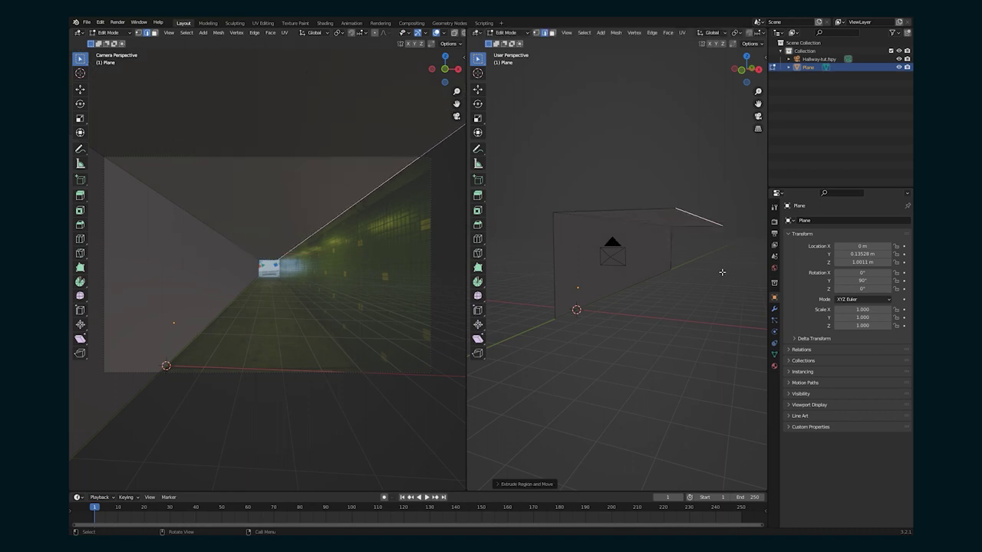
key(e)
key(z)
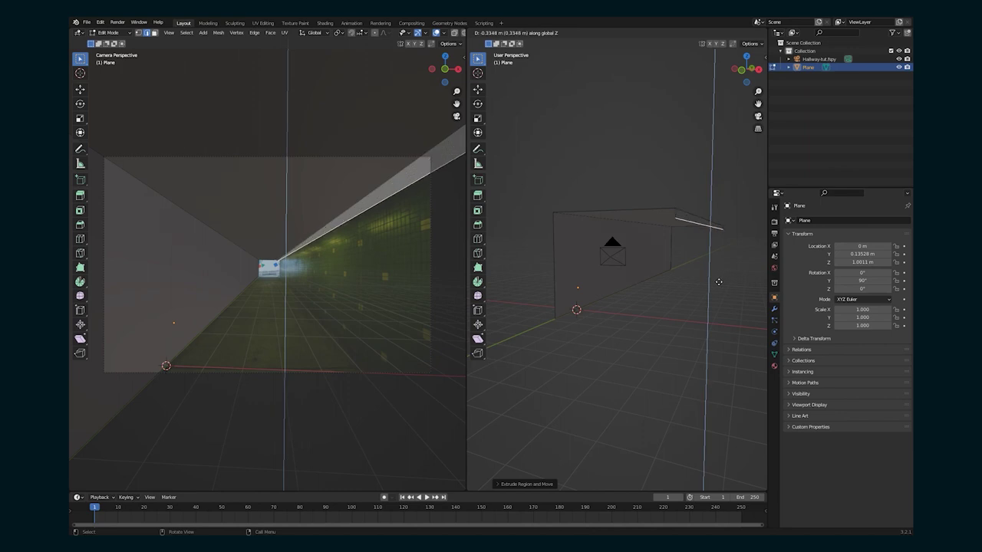
click(711, 334)
key(Tab)
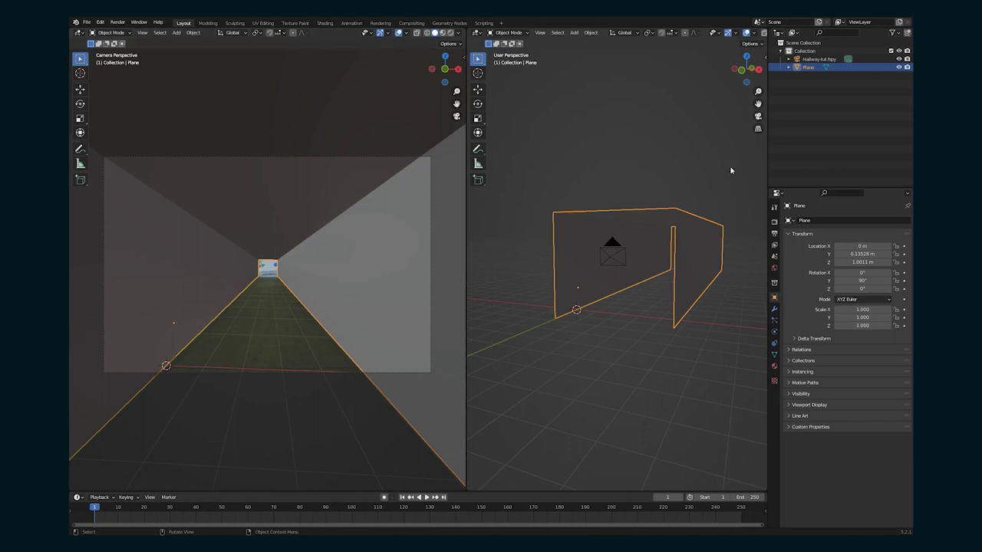
Set the Hallway-tut.fspy camera's background image depth to Front.
click(817, 59)
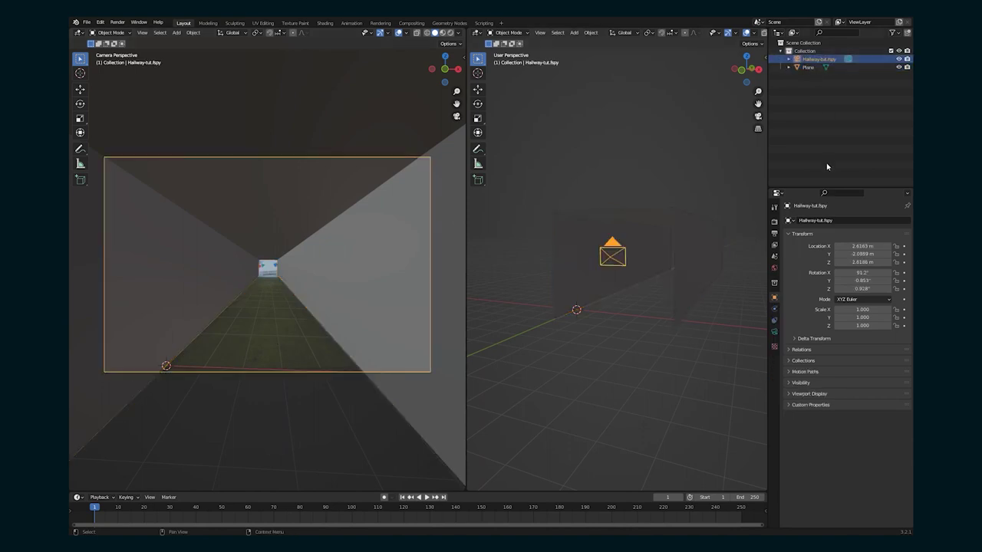
click(773, 332)
click(788, 357)
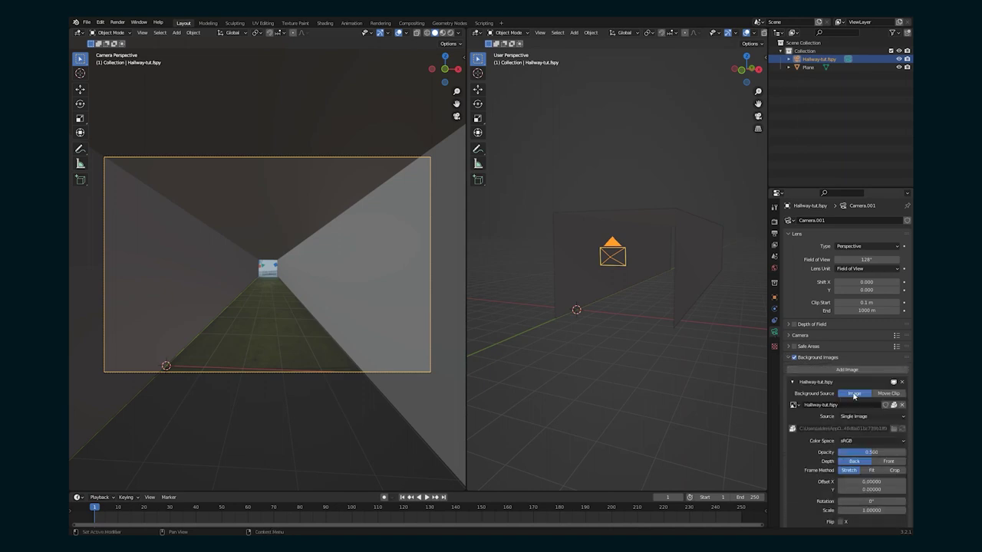
click(888, 460)
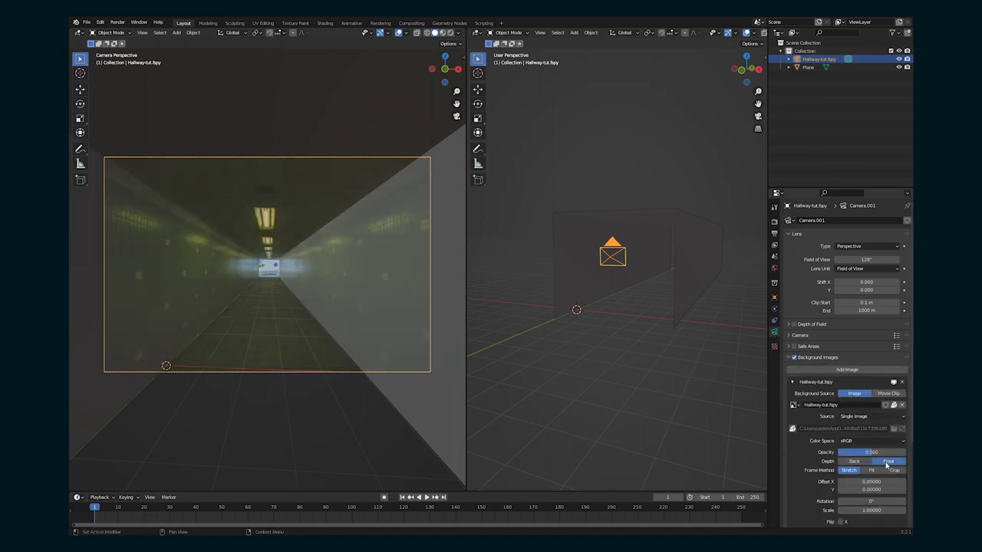
Set the free perspective viewport's solid shading to MatCap lighting with Random colour.
middle_drag(688, 279, 654, 206)
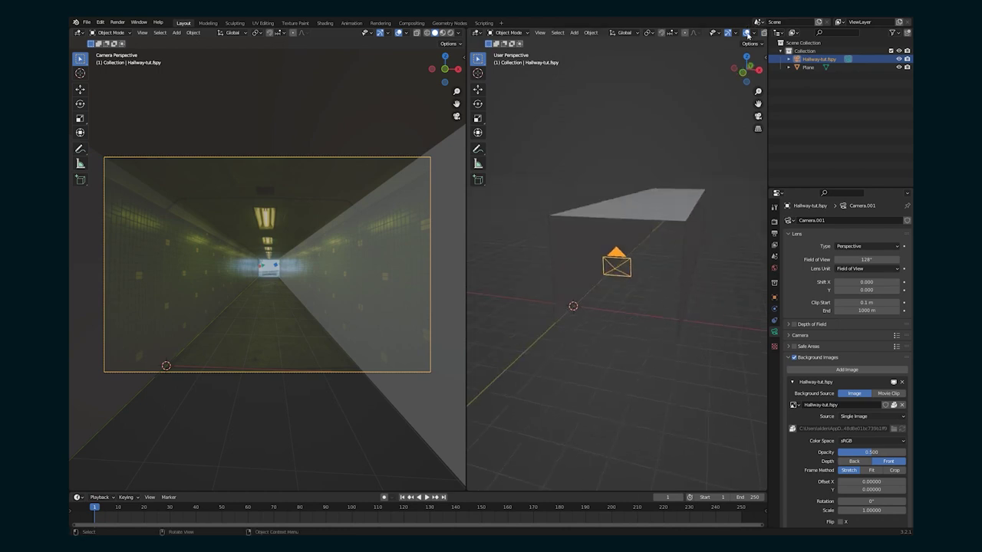
scroll(748, 36, down, 3)
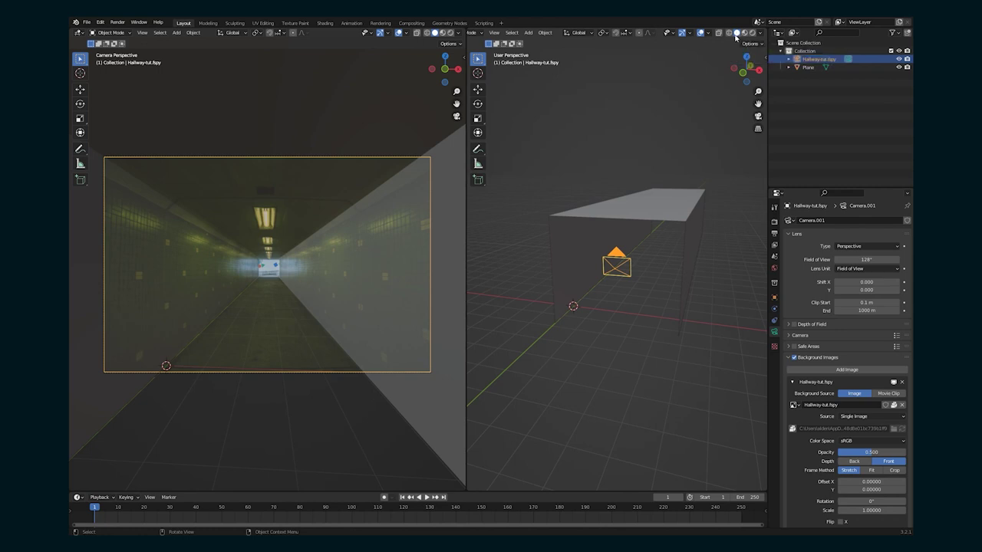
click(760, 35)
click(753, 74)
click(759, 135)
click(760, 33)
click(610, 196)
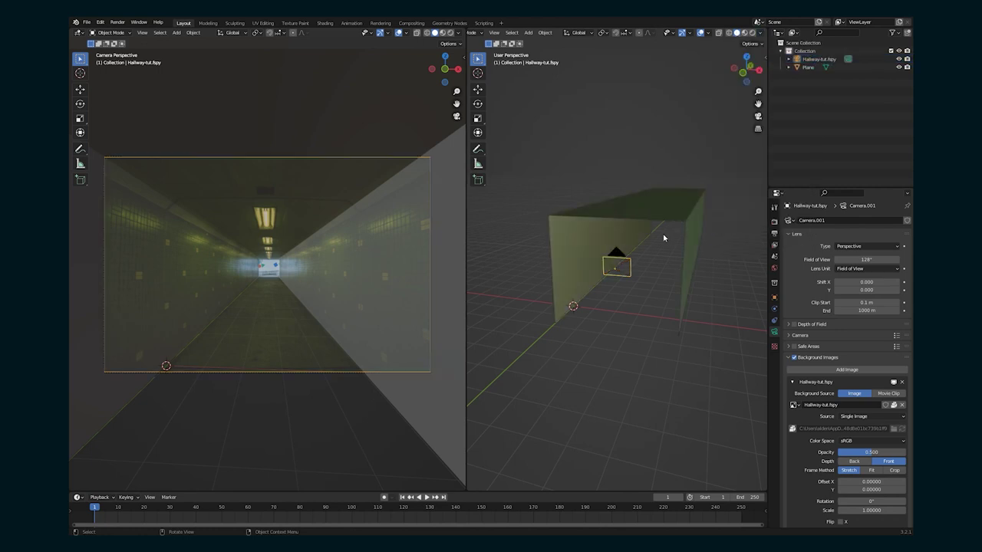
Add a UV sphere at the origin to test the random object colours, and delete it.
key(shift+a)
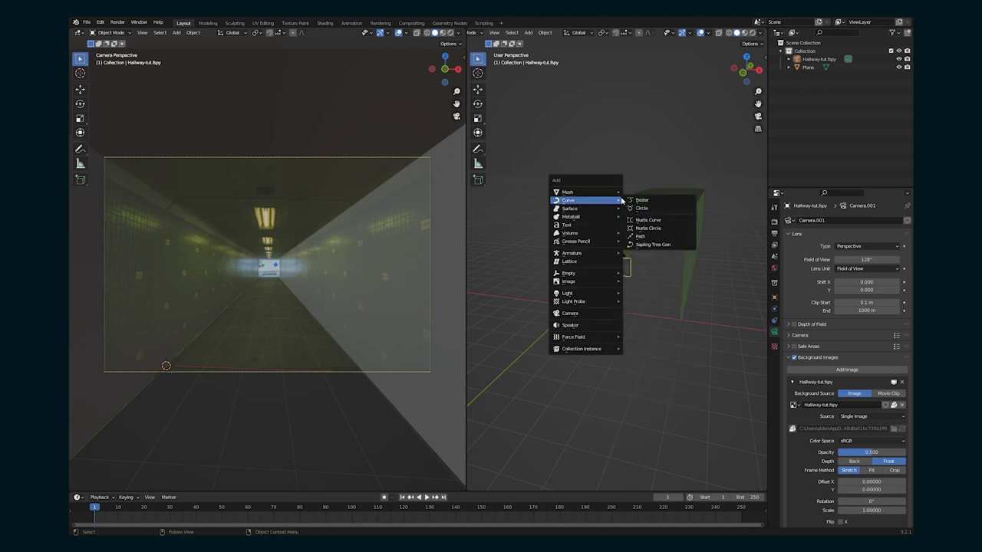
mouse_move(600, 191)
click(648, 218)
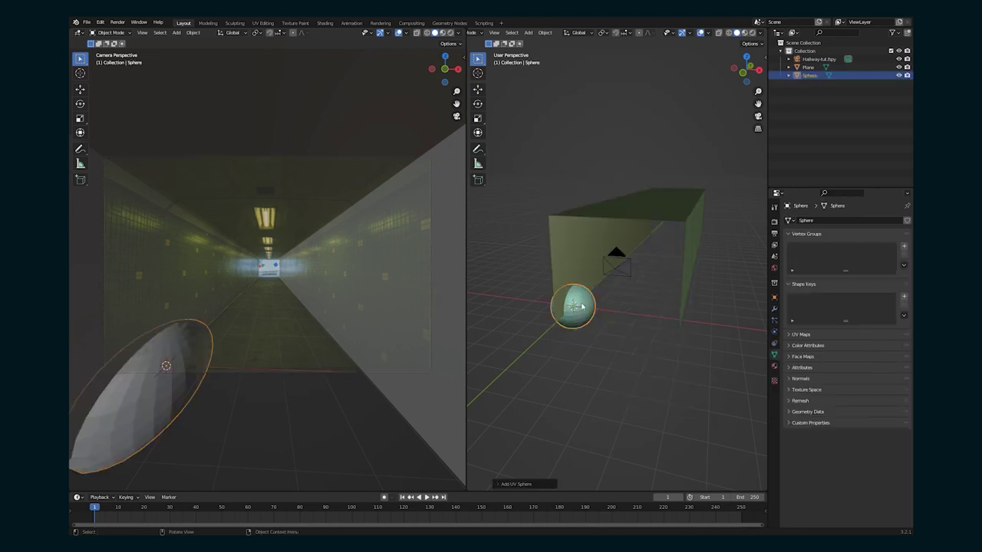
key(Delete)
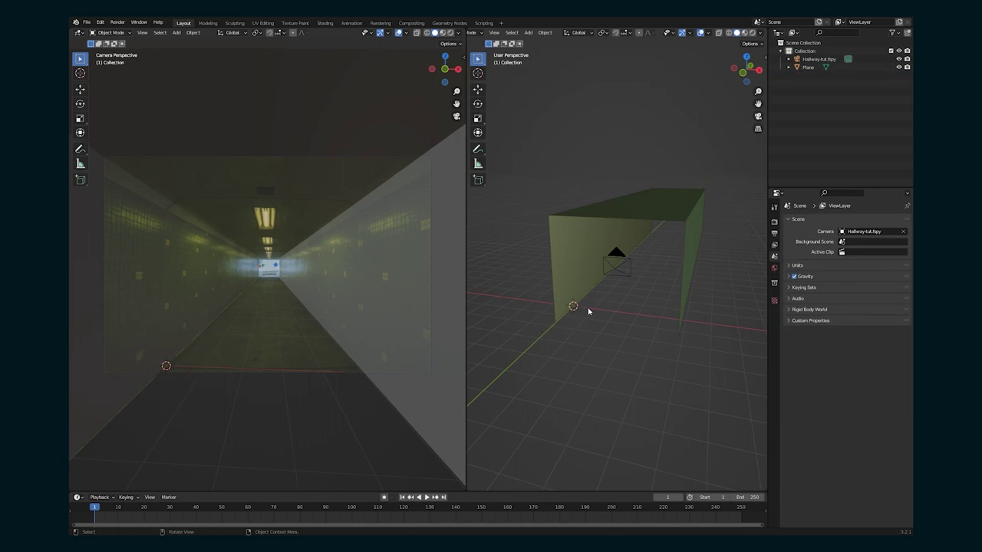
Set the camera viewport's solid shading to MatCap lighting with Random colour.
click(458, 33)
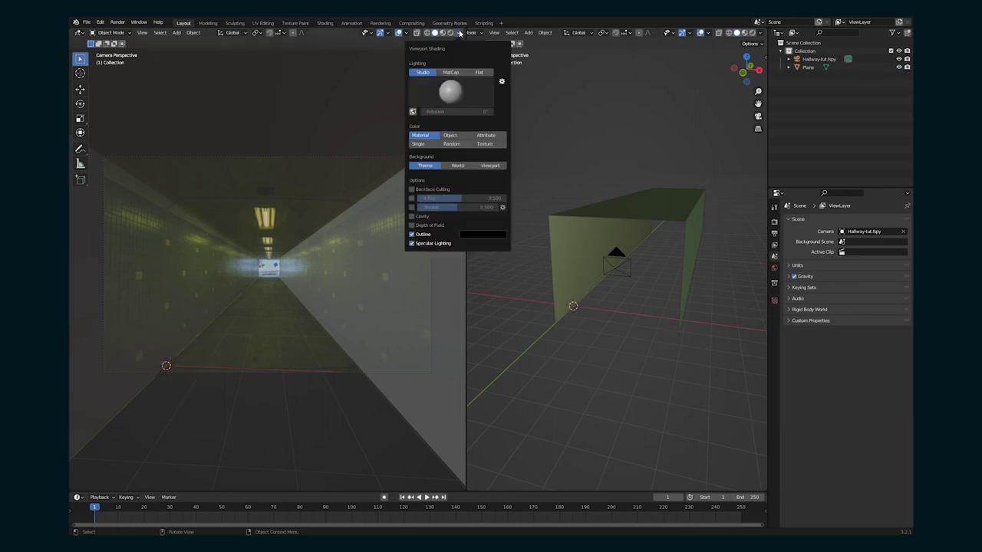
click(453, 73)
click(457, 136)
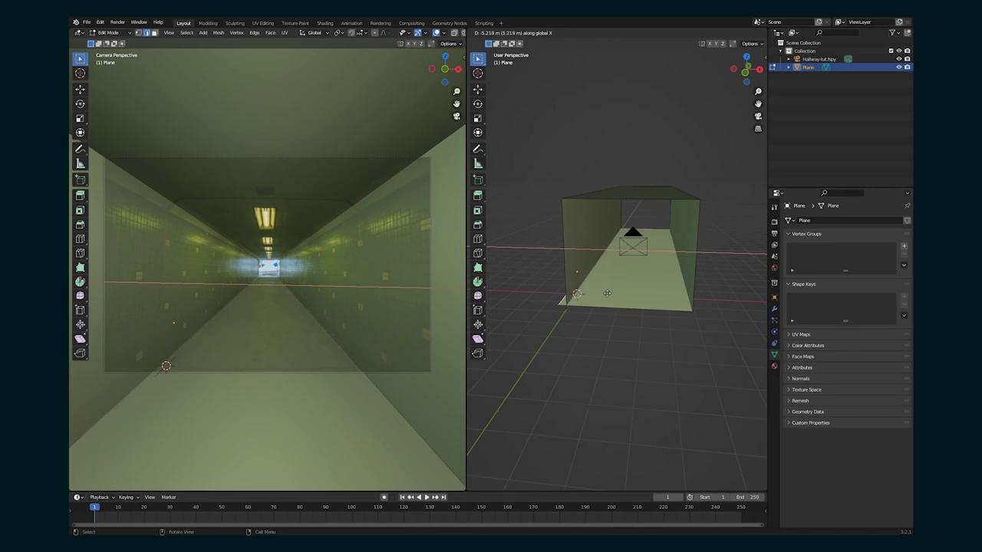
Extrude the right wall's lower edge about 5.2 m across along X as the floor, and bevel the two long ceiling edges about 0.27 m.
click(611, 293)
key(Tab)
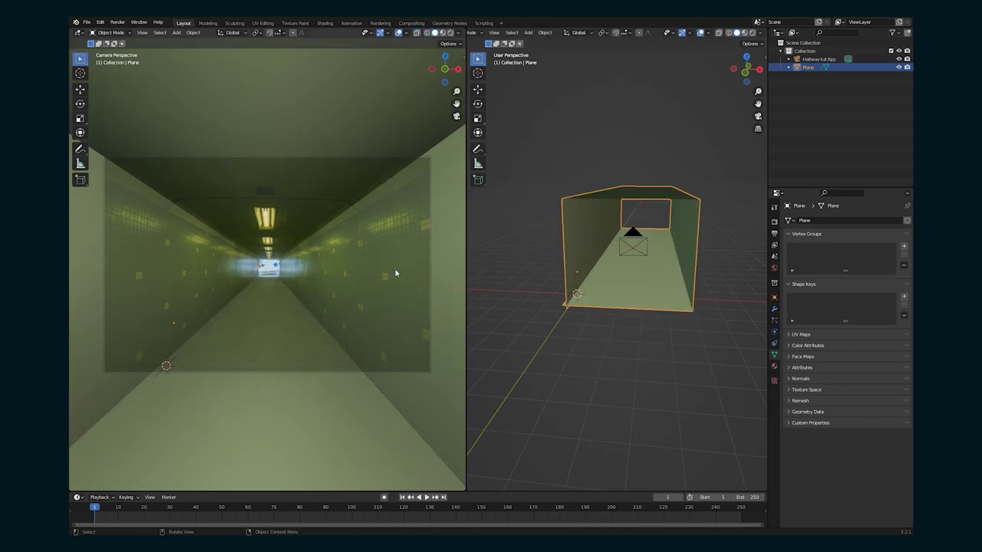
middle_drag(582, 195, 589, 201)
key(Tab)
click(597, 188)
shift+click(680, 192)
scroll(592, 296, up, 2)
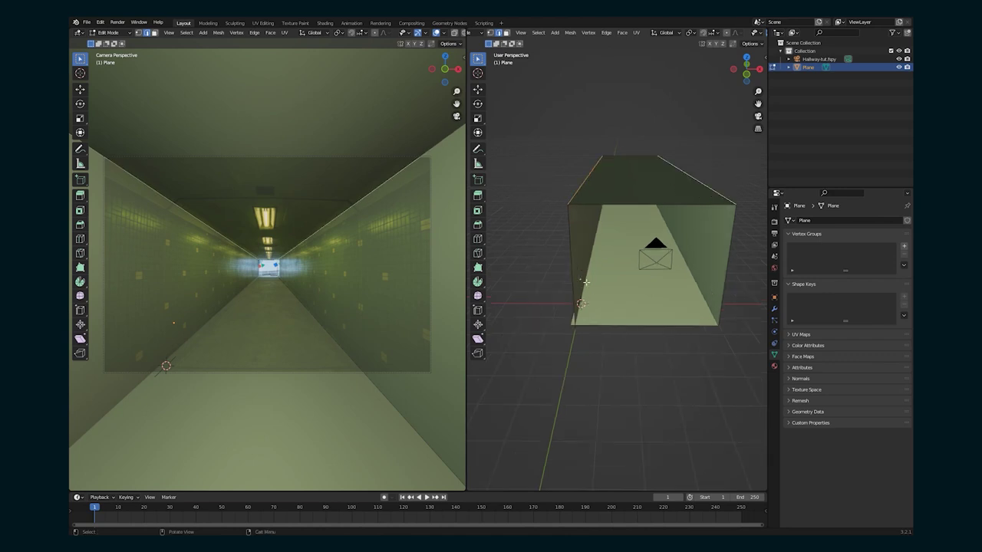
key(ctrl+b)
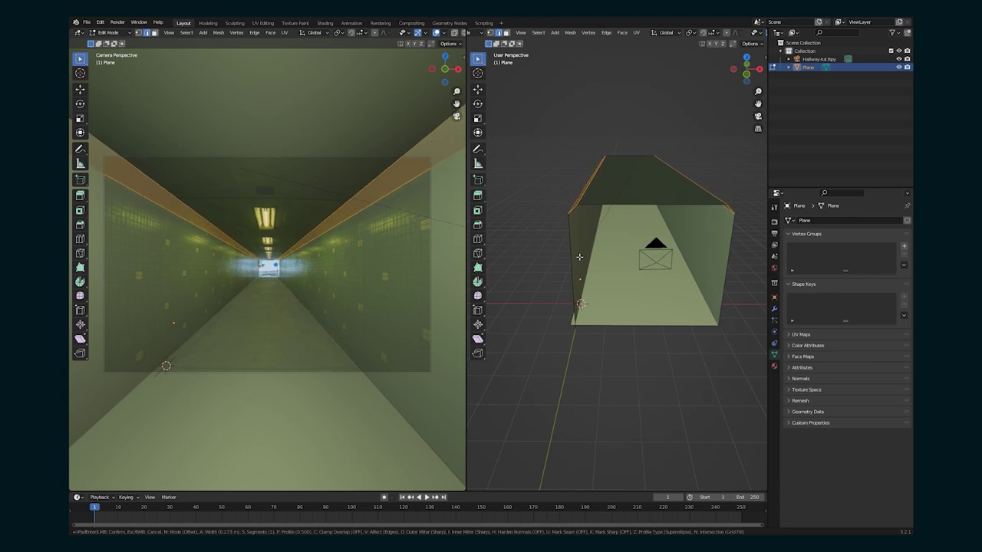
click(579, 256)
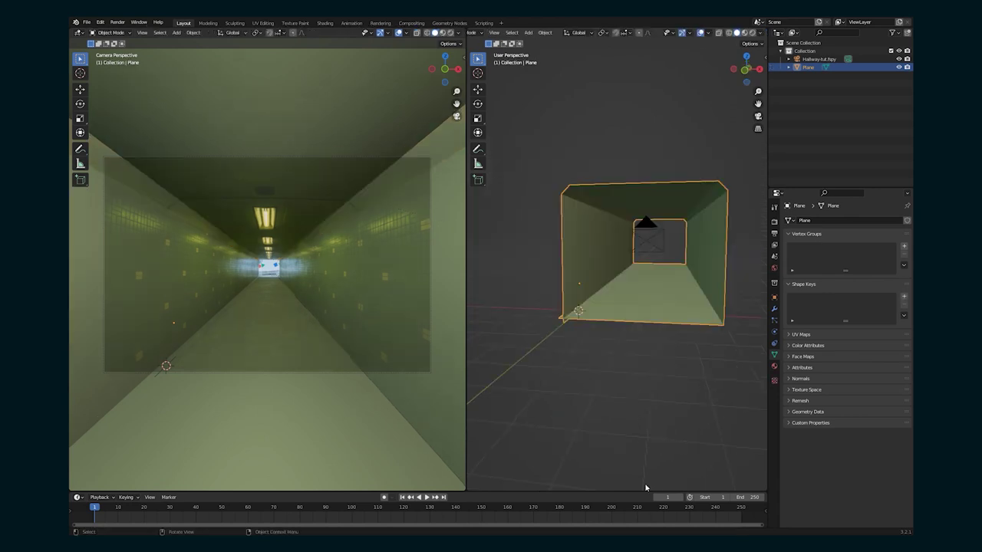
Enlarge the timeline area, split it vertically, and turn the larger part into a Shader Editor.
drag(646, 489, 605, 326)
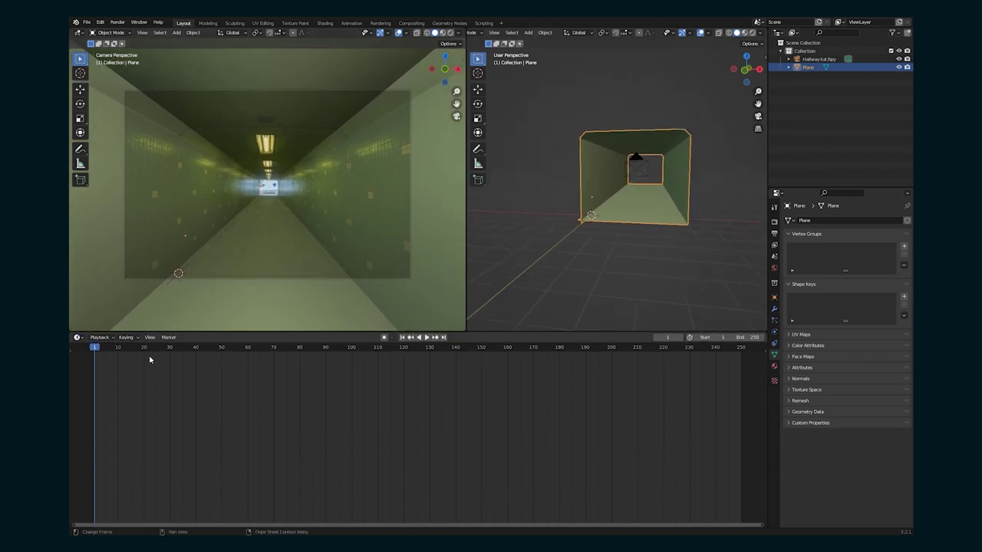
drag(764, 332, 305, 362)
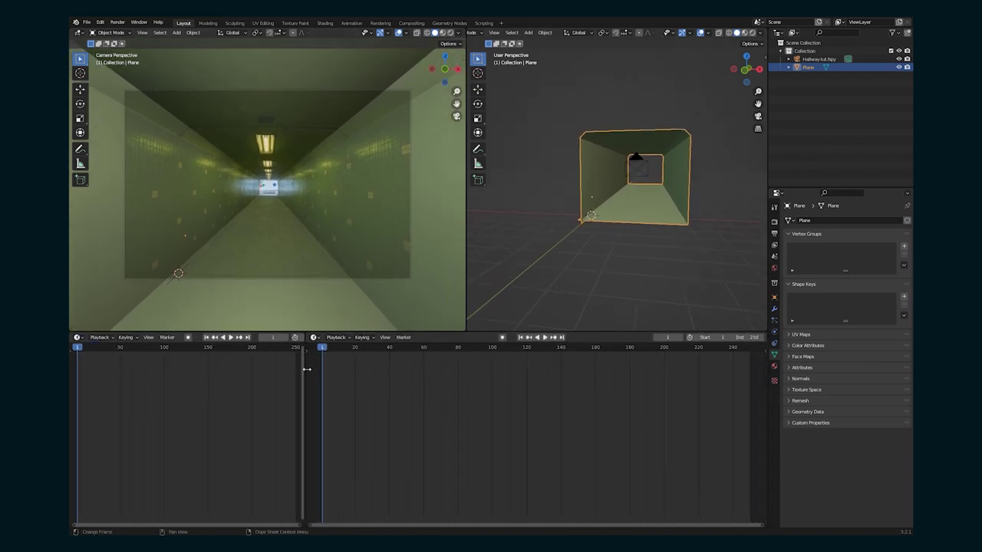
click(314, 336)
click(335, 413)
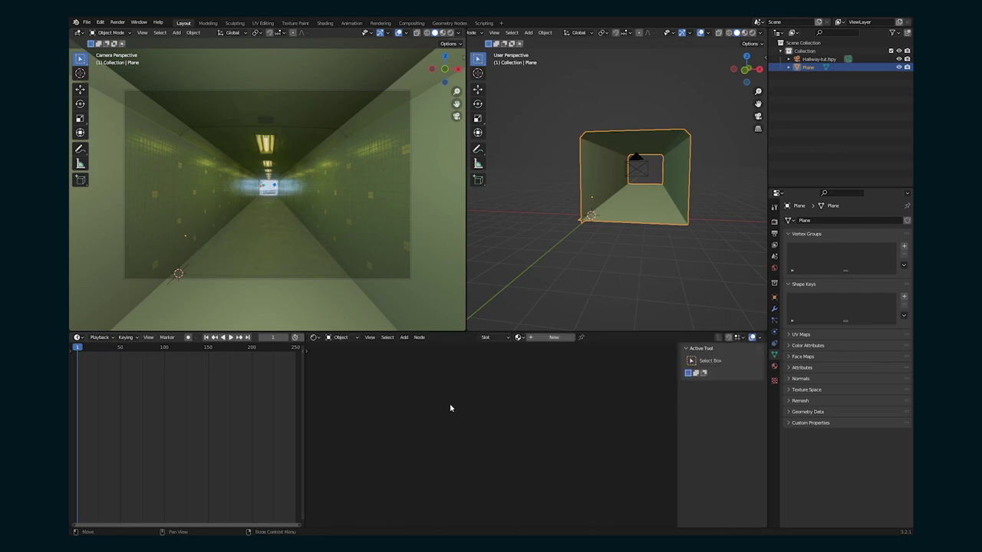
Create a hallway material with the tunnel photo's image texture linked to Base Color, and show it in Material Preview in the free viewport.
click(774, 366)
click(847, 257)
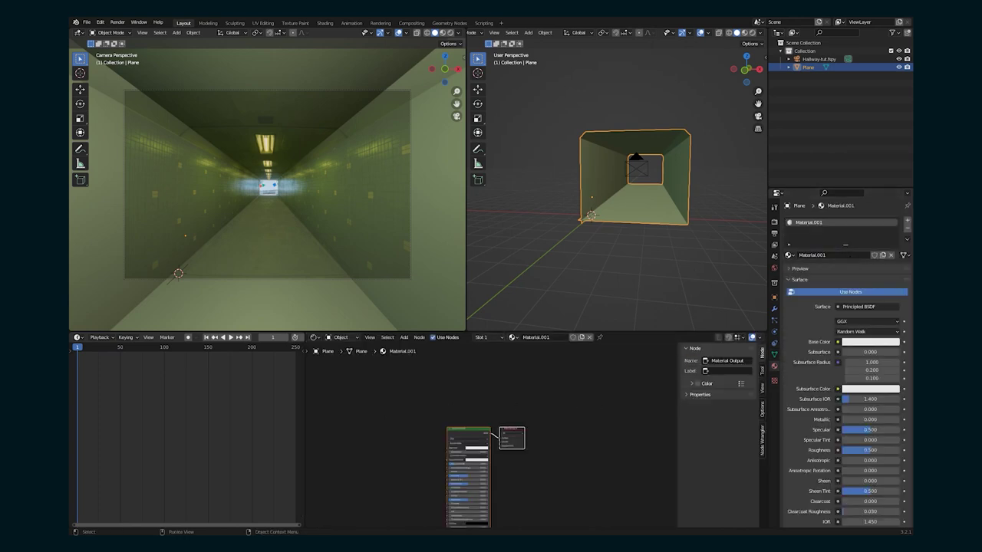
drag(316, 397, 434, 457)
scroll(395, 429, up, 2)
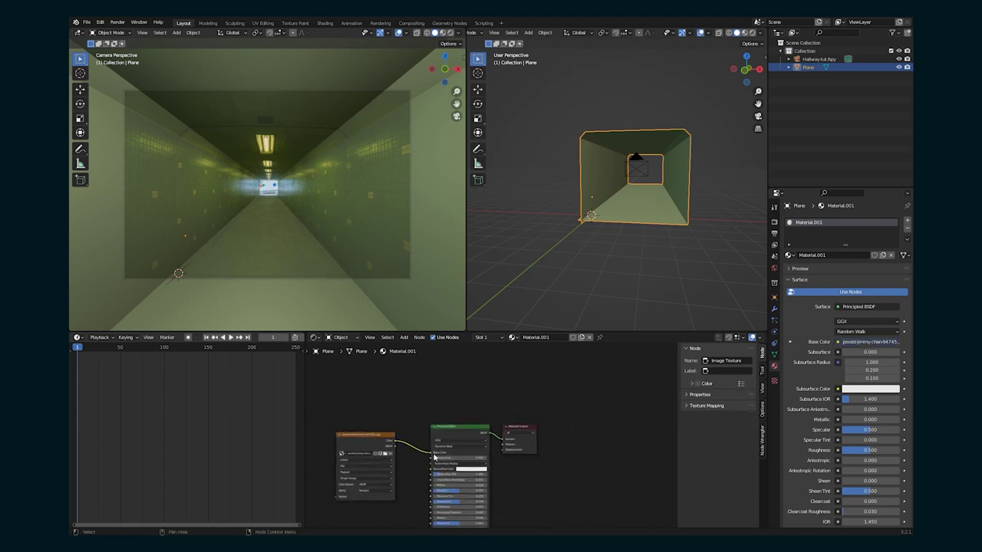
click(744, 33)
mouse_move(601, 244)
middle_down()
mouse_move(588, 220)
mouse_move(589, 247)
middle_up()
Add a UV Project modifier to the hallway using UVMap, with the Hallway-tut.fspy camera as its projector.
click(773, 309)
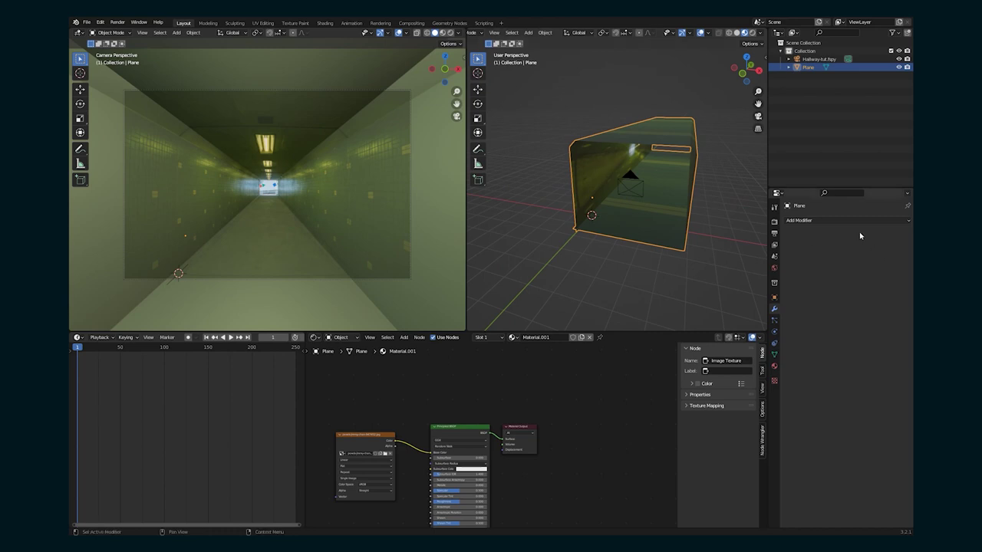
click(820, 221)
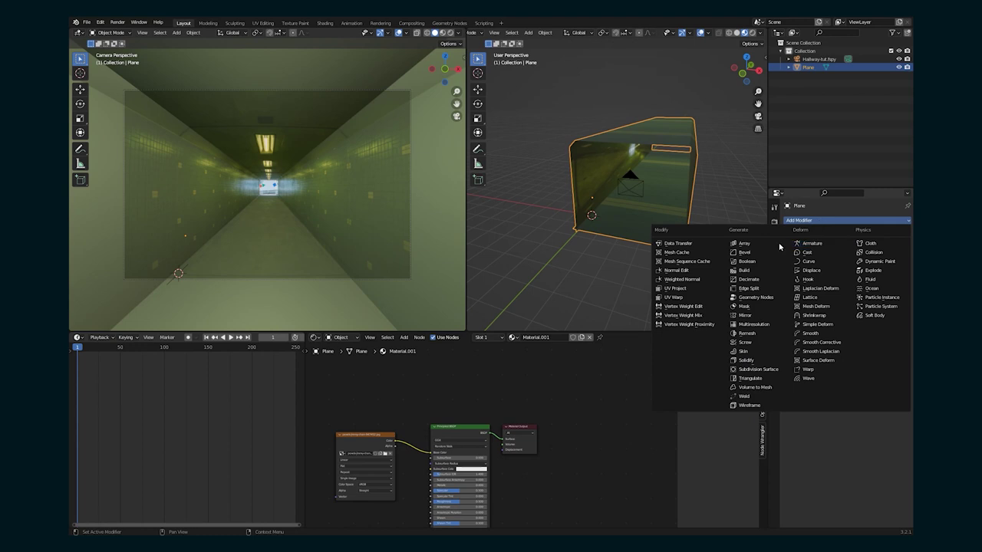
click(709, 289)
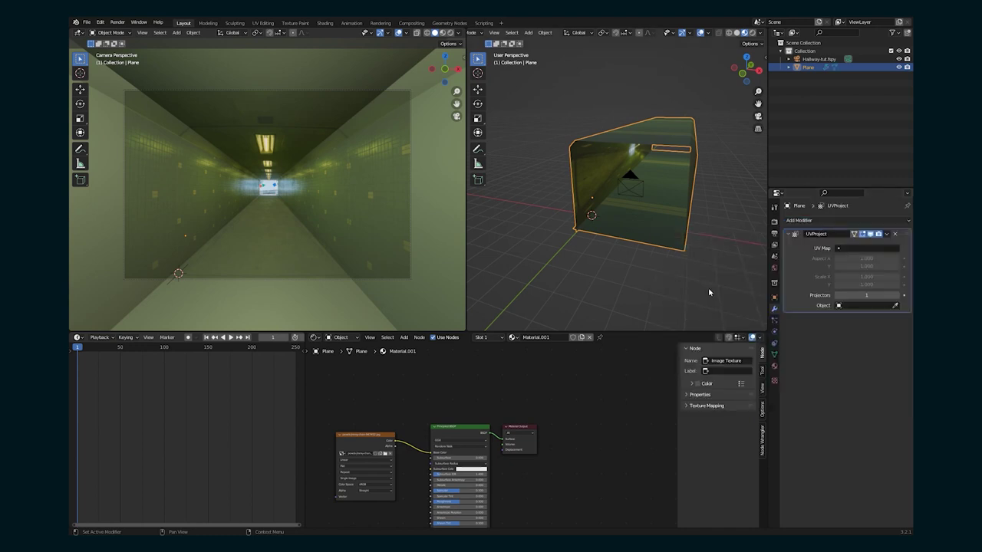
click(867, 247)
click(842, 262)
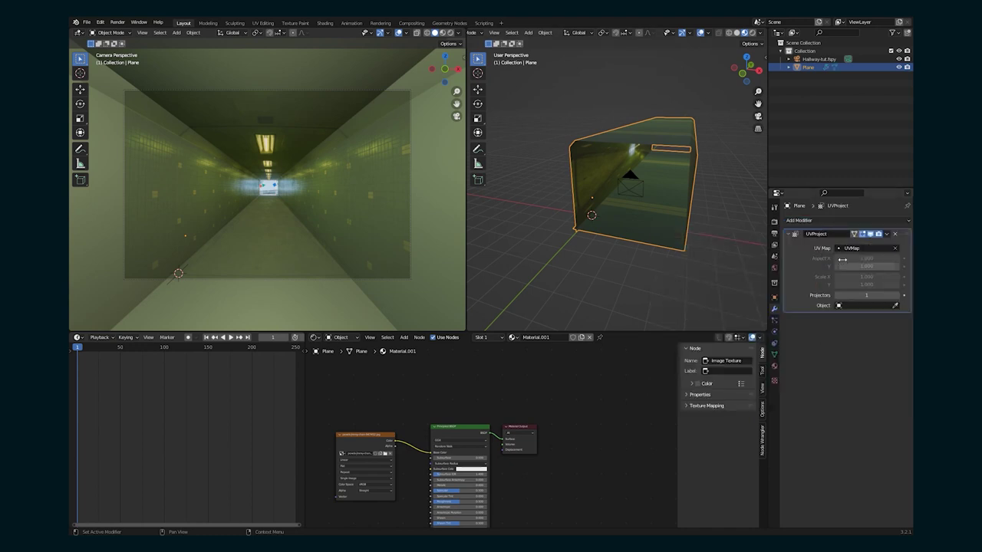
click(846, 306)
click(844, 320)
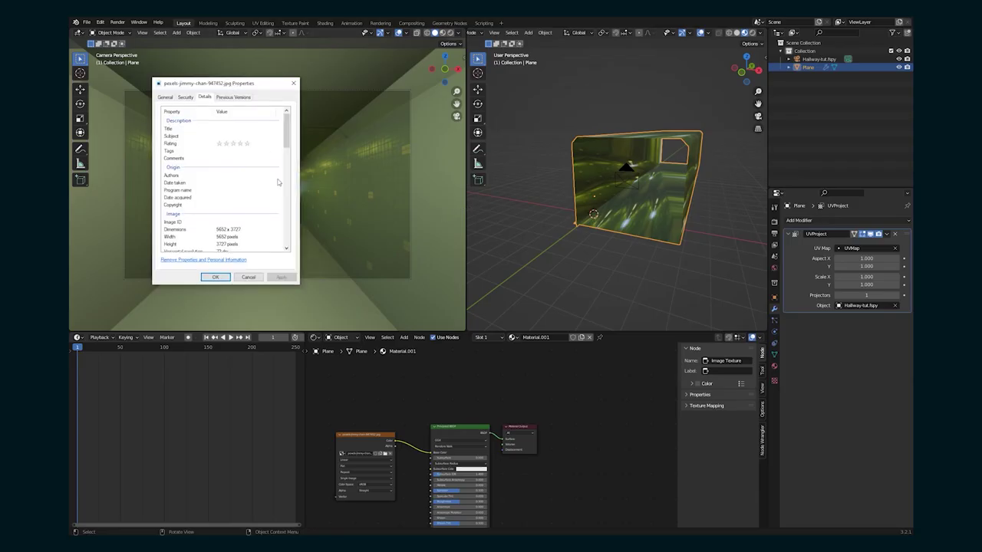
Look up the photo's pixel dimensions in its file properties and set the UV Project aspect to X 5652 and Y 3727.
scroll(253, 215, down, 2)
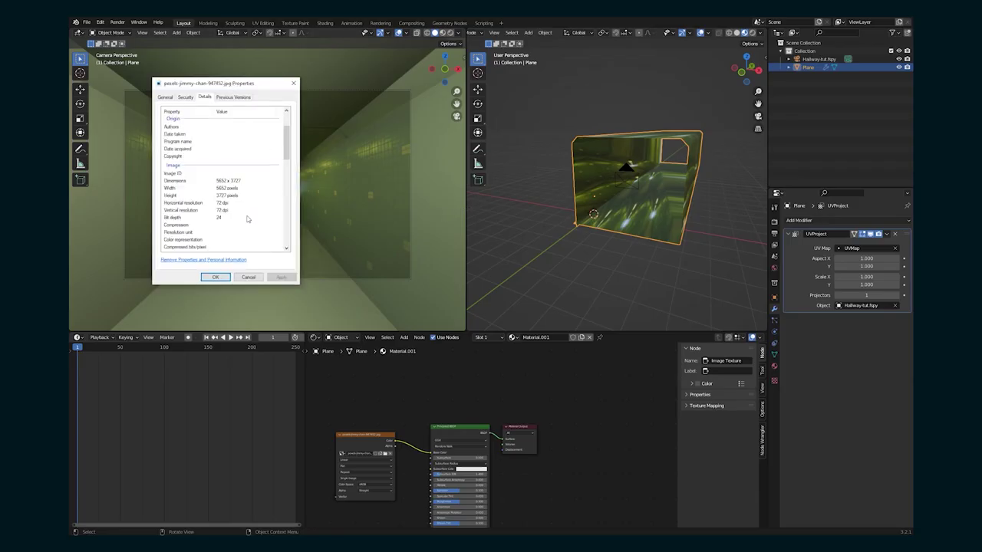
click(217, 181)
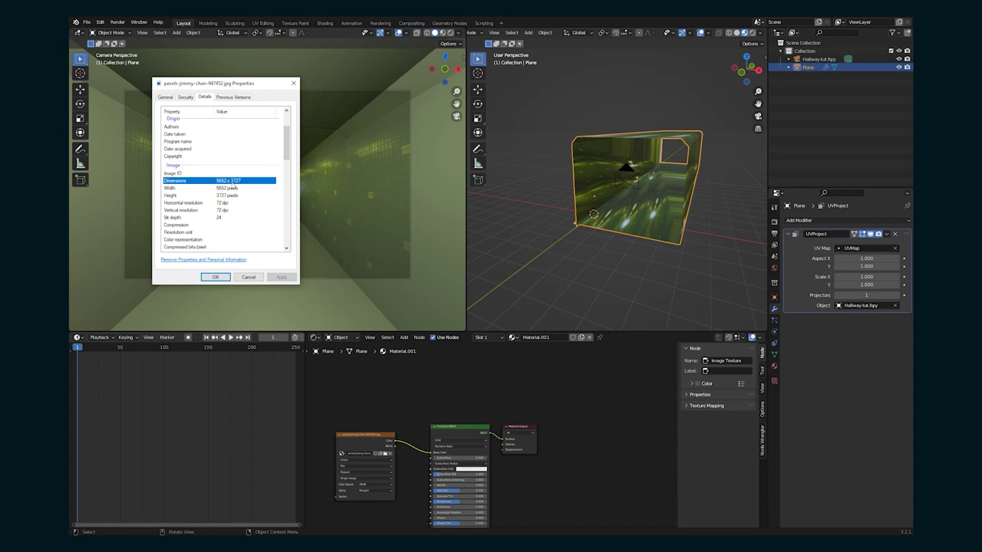
click(866, 258)
text(5652)
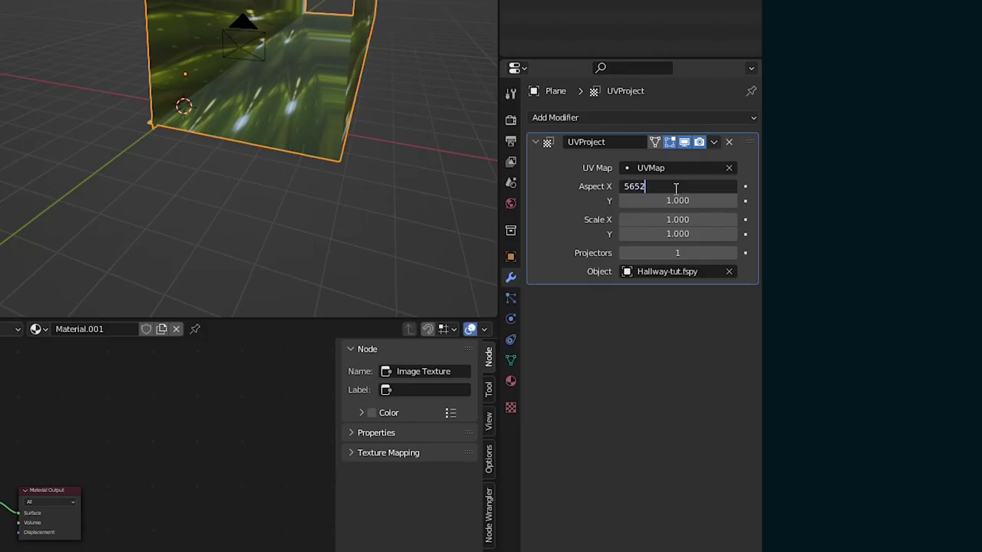
click(677, 200)
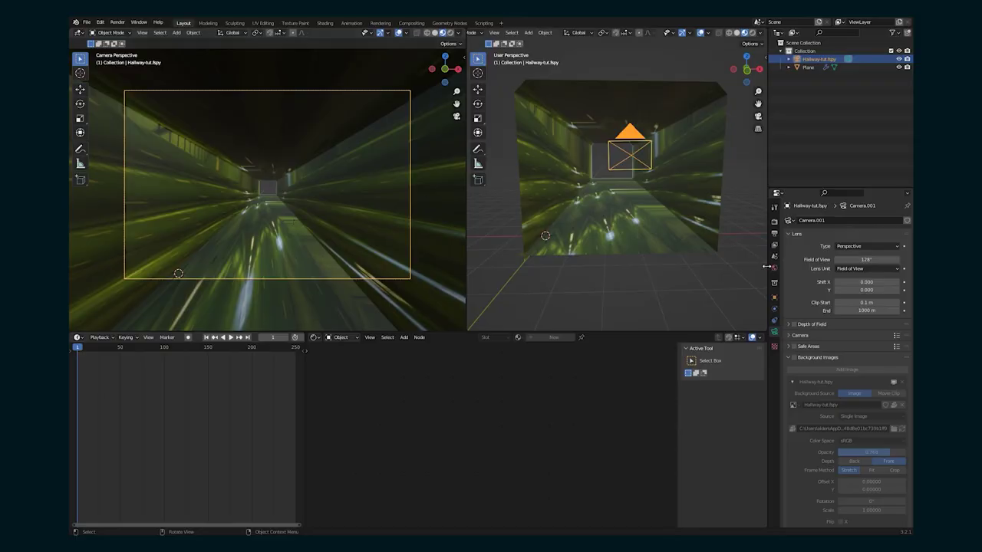
Add a Subdivision Surface modifier to the hallway mesh.
click(723, 213)
click(773, 309)
click(809, 220)
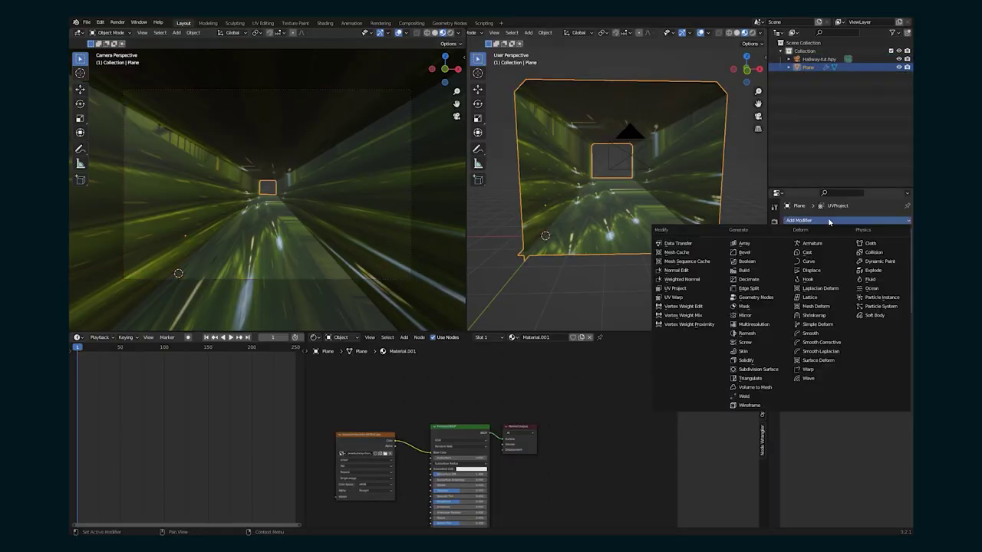
click(764, 375)
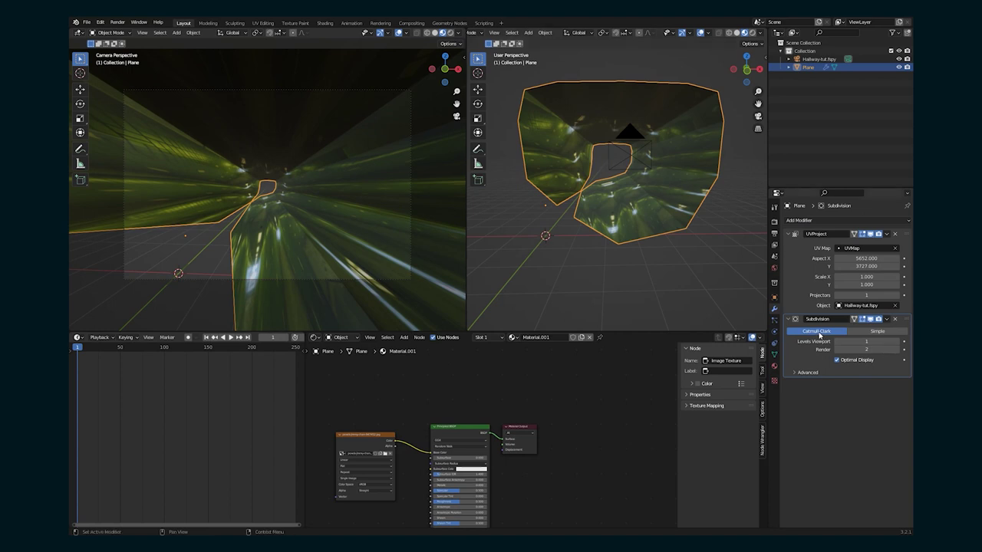
Set the Subdivision modifier to Simple with 5 viewport and 5 render levels, and move it above UV Project.
click(866, 332)
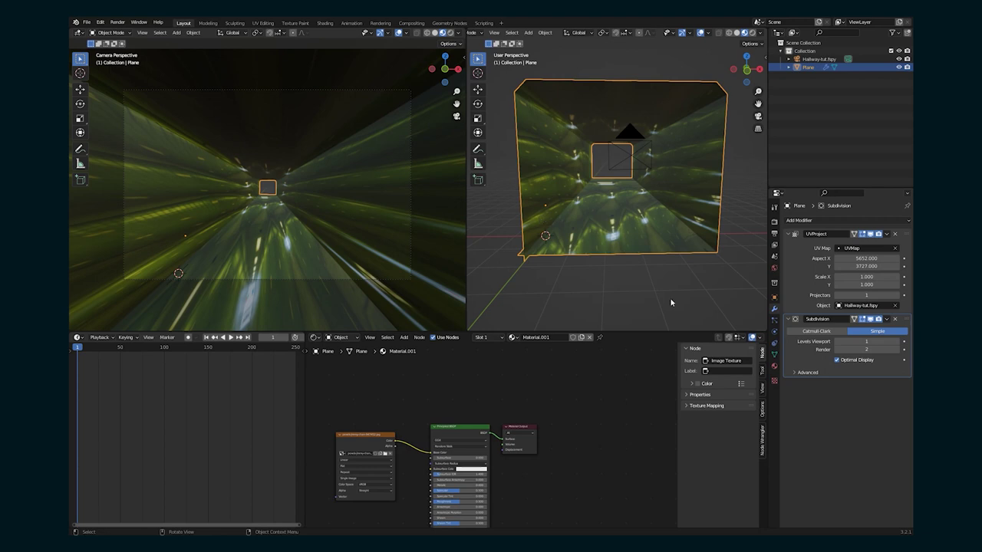
double_click(868, 341)
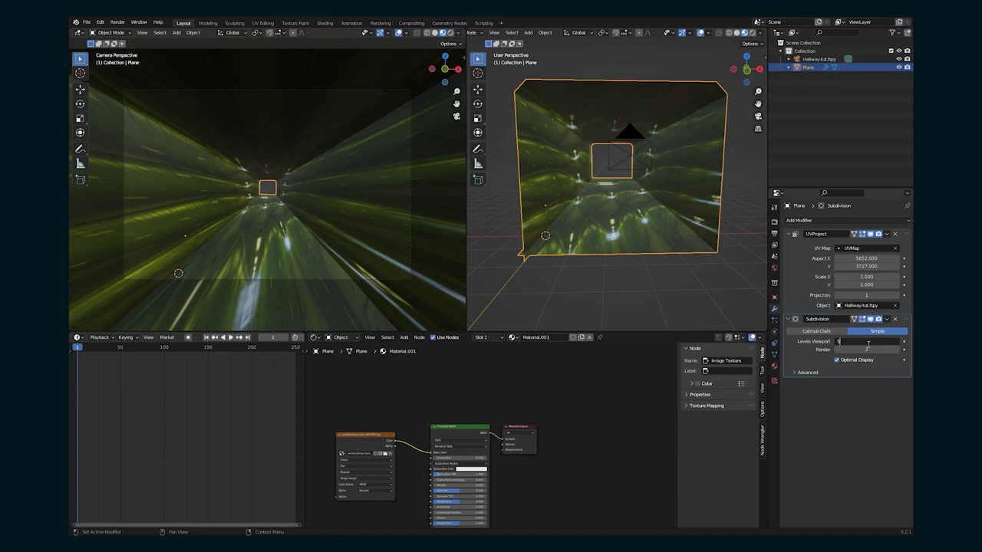
key(Return)
double_click(862, 350)
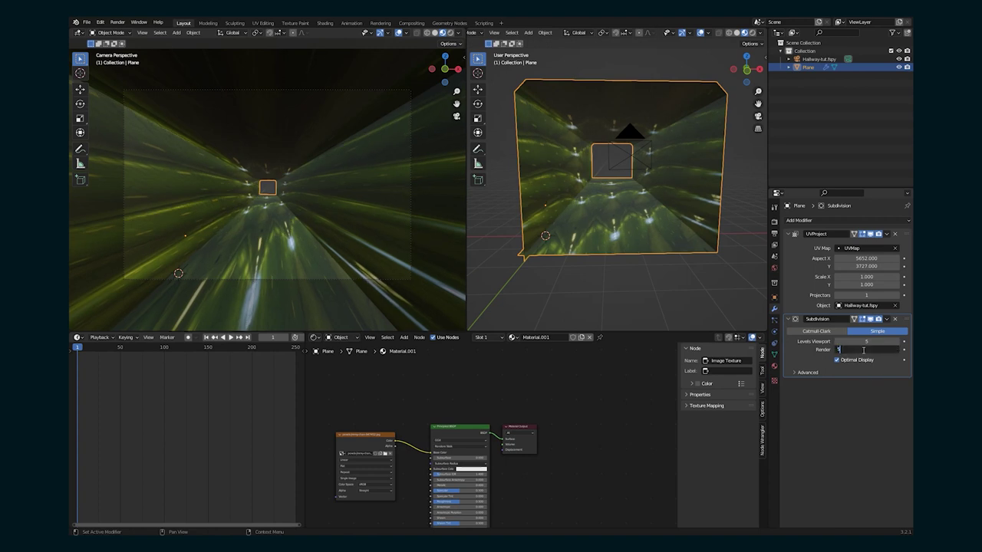
text(5)
key(Return)
drag(903, 319, 901, 232)
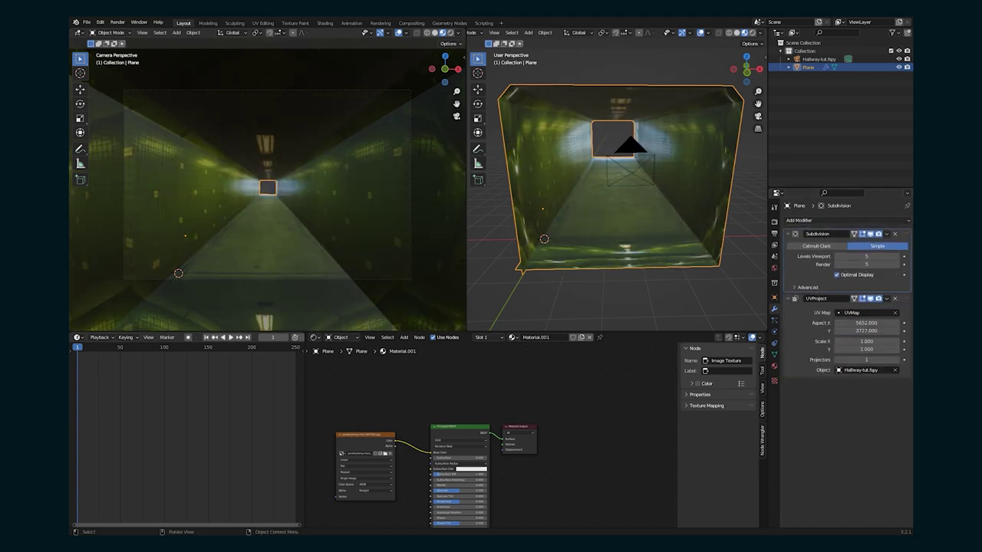
Select the Hallway-tut.fspy camera and raise its passepartout to 1.000 in the viewport display settings.
click(635, 154)
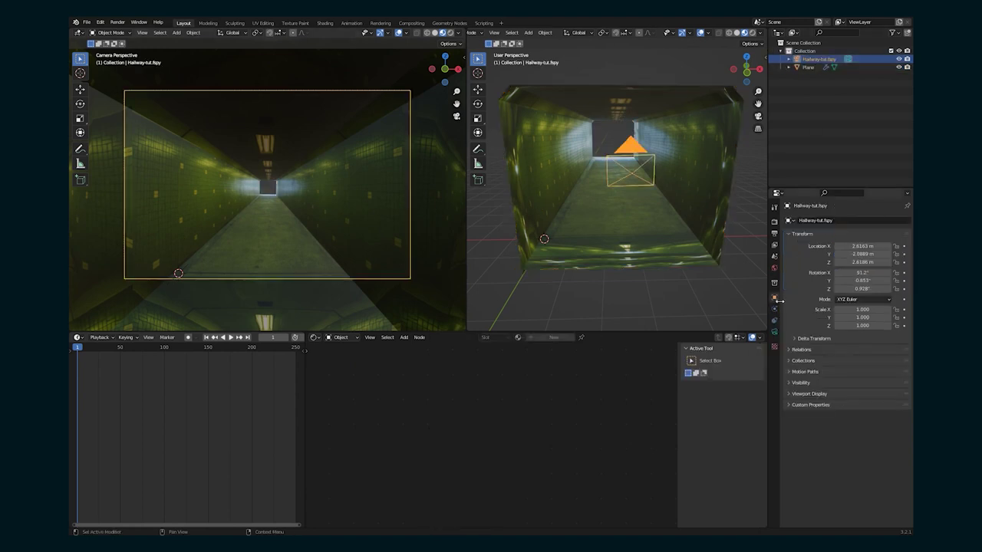
click(775, 333)
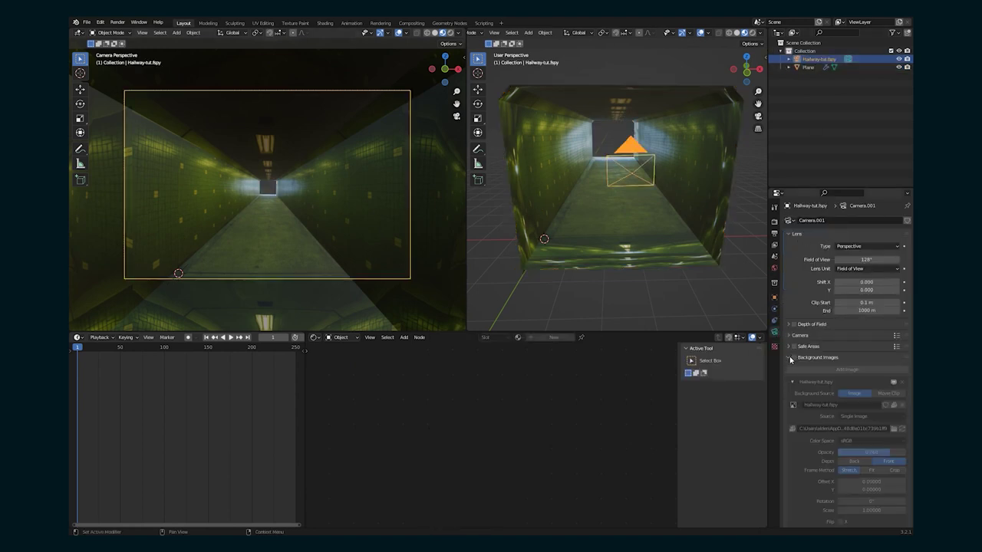
click(790, 358)
click(790, 370)
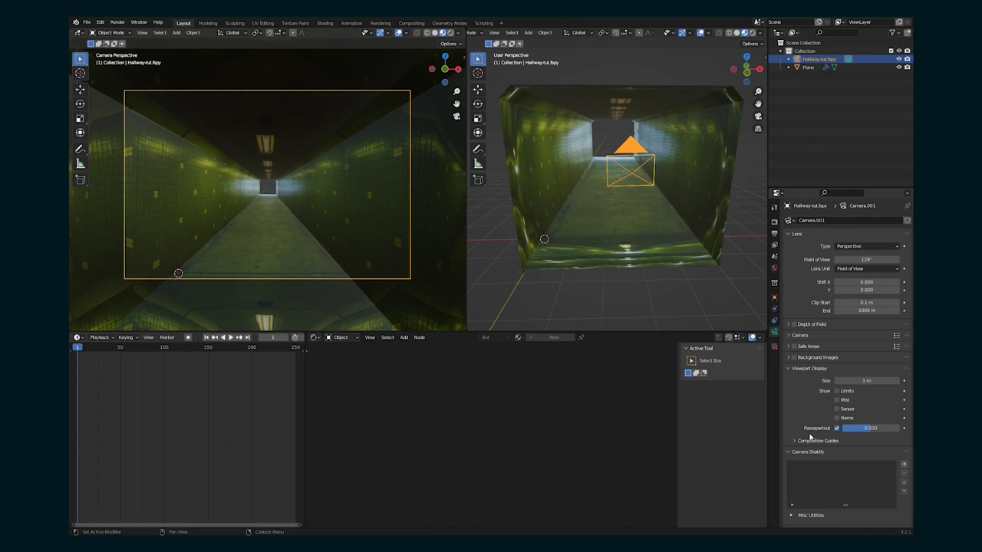
drag(868, 429, 904, 429)
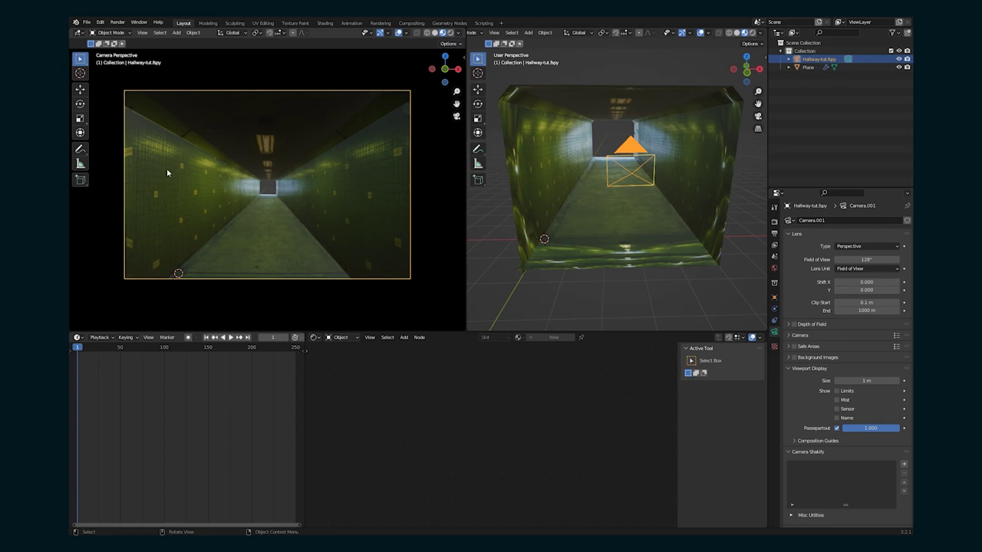
middle_drag(592, 235, 702, 207)
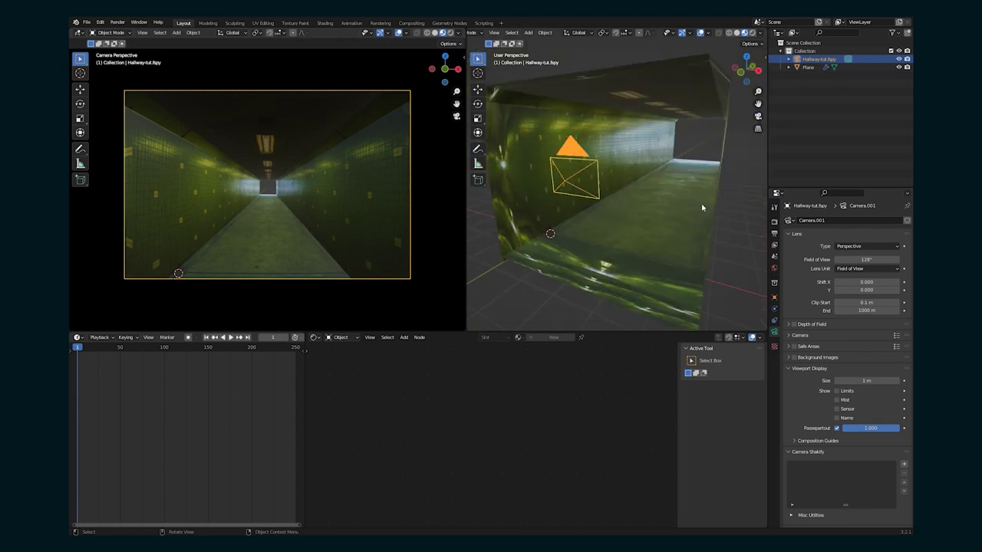
Show the camera viewport in Rendered shading and set the render engine to Cycles with GPU Compute.
click(658, 222)
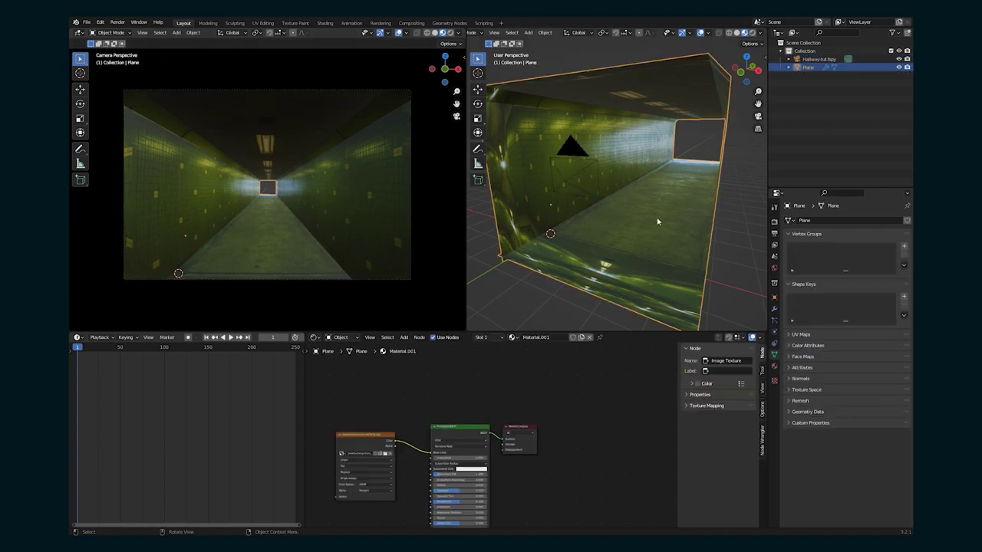
click(451, 34)
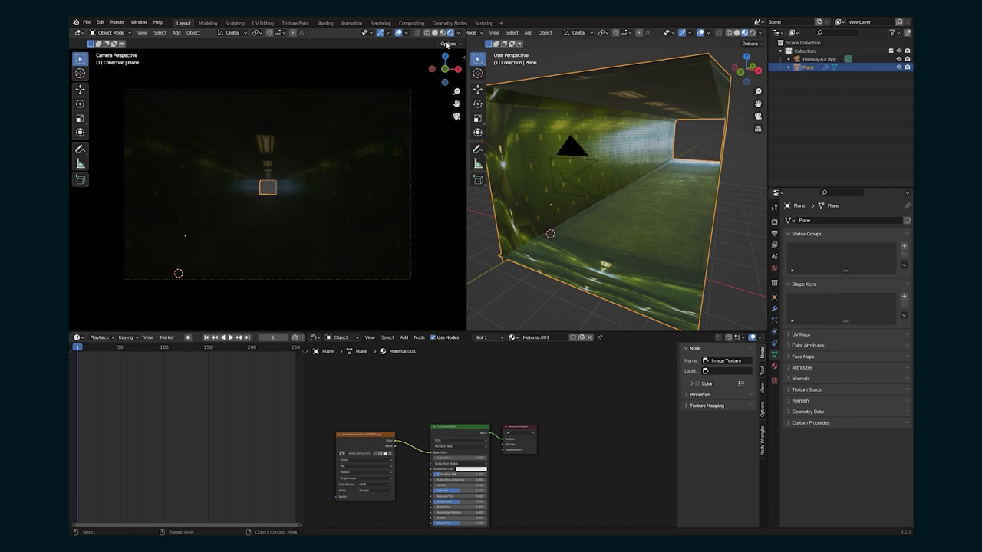
click(774, 221)
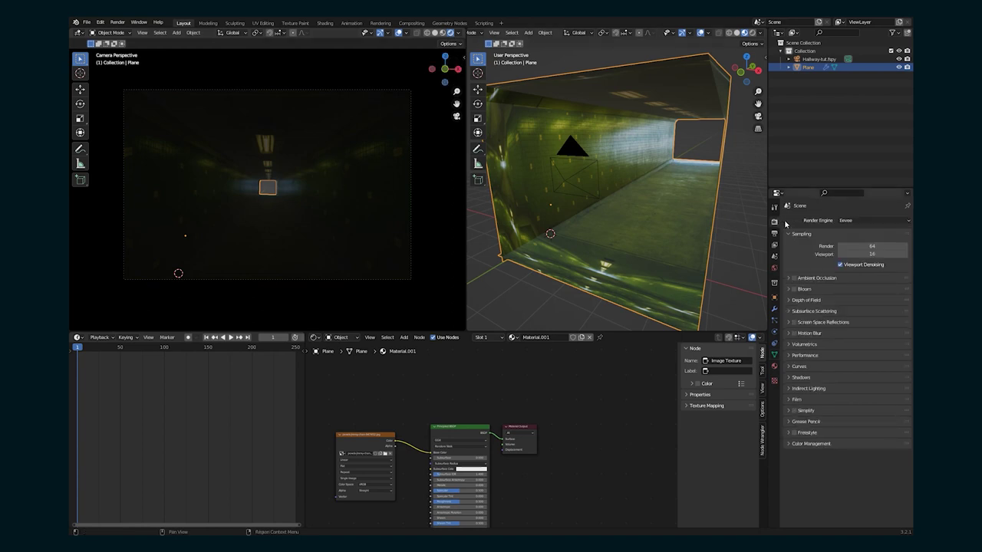
click(863, 220)
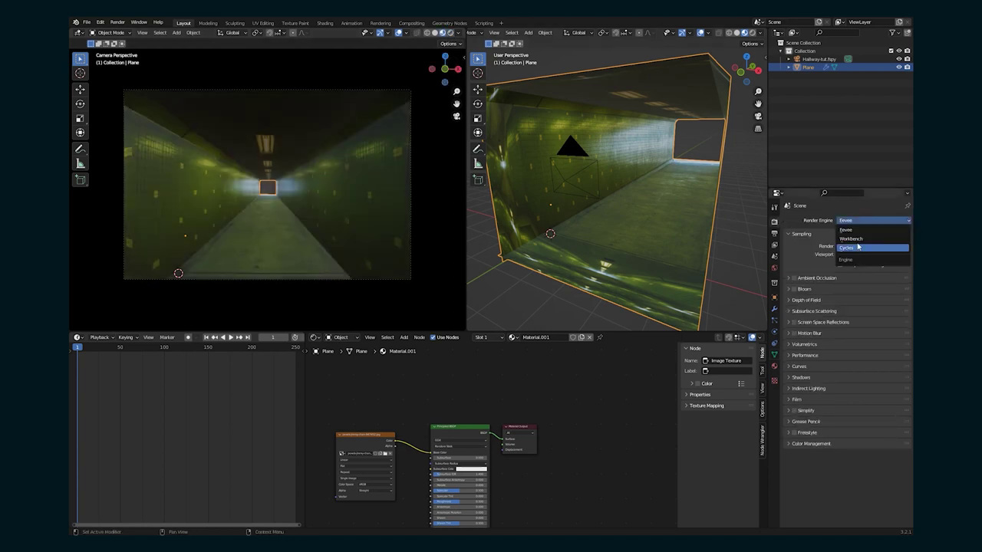
click(851, 247)
click(851, 242)
click(854, 259)
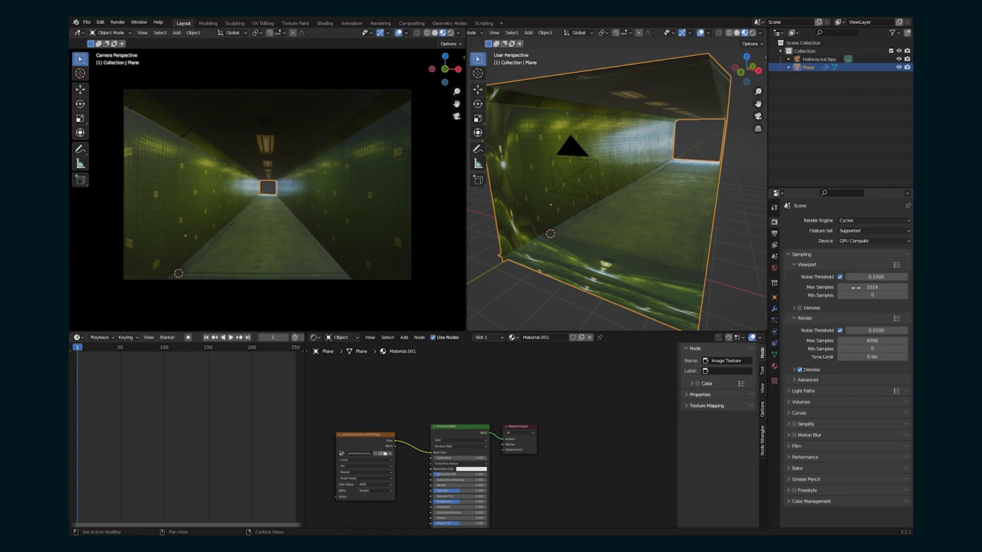
Add an area light and move it along X and Y into the hallway's far opening.
key(shift+a)
mouse_move(537, 381)
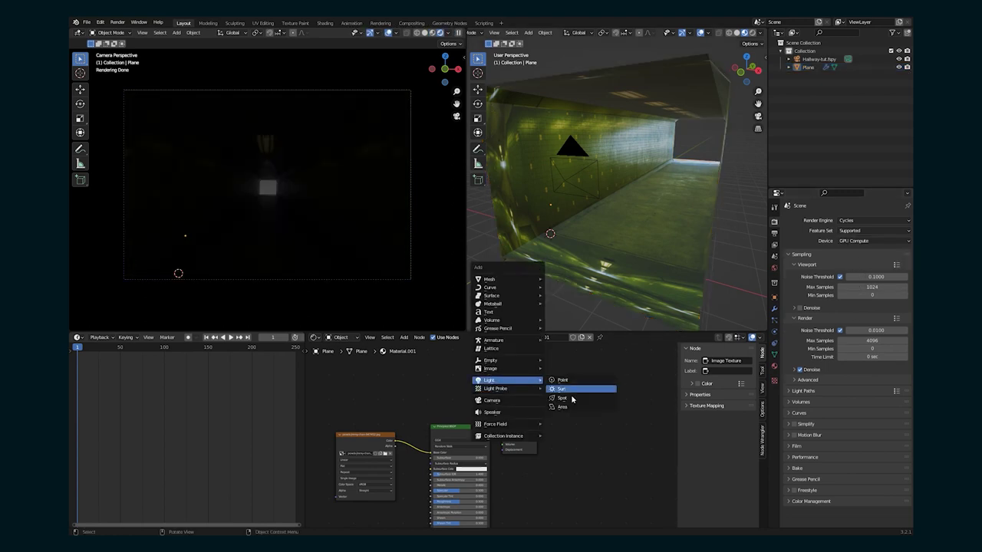
click(572, 407)
key(g)
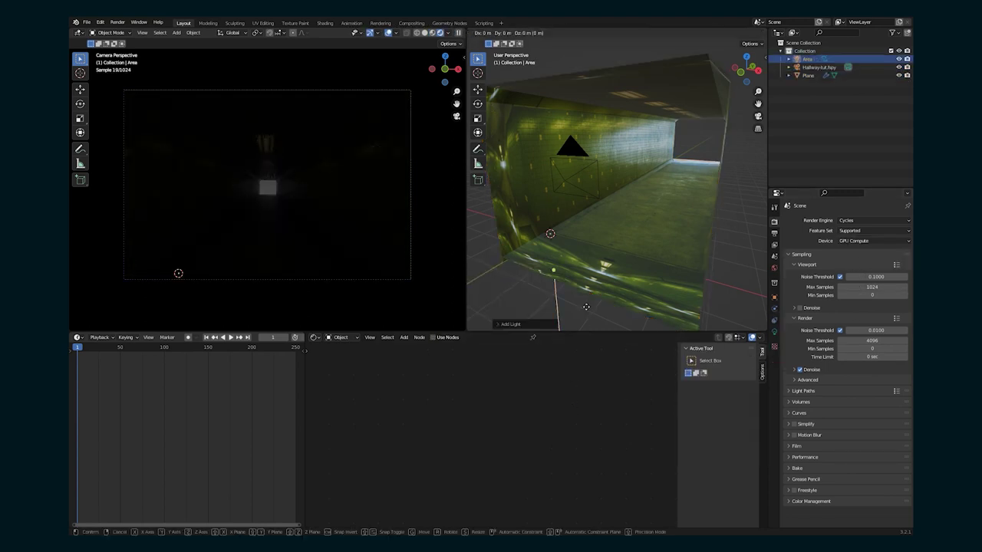
key(x)
click(635, 269)
key(g)
key(y)
click(698, 200)
Rotate the area light about X to face along the hallway and scale it to fit the far opening.
key(r)
key(x)
key(Return)
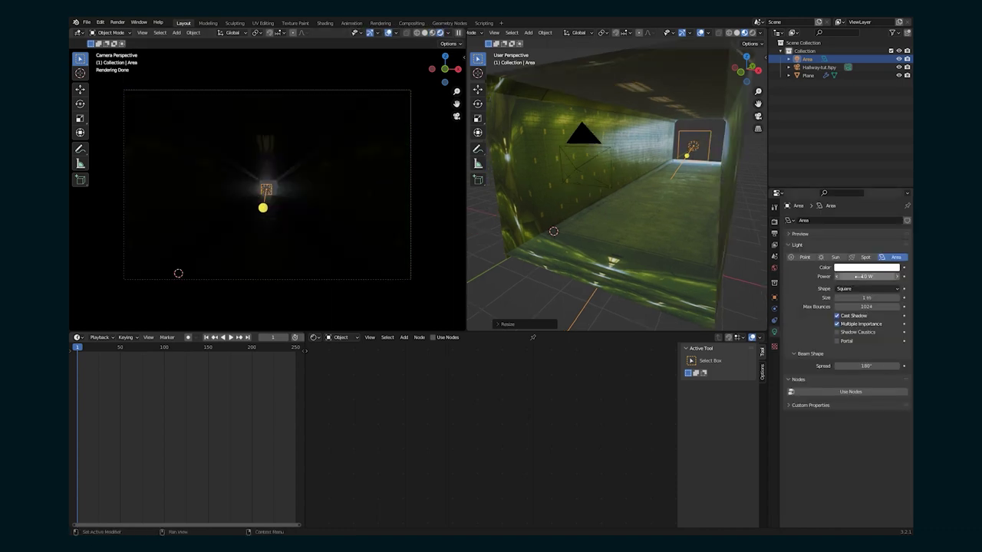
Try a power of 2500 W for the area light.
click(858, 277)
text(1500)
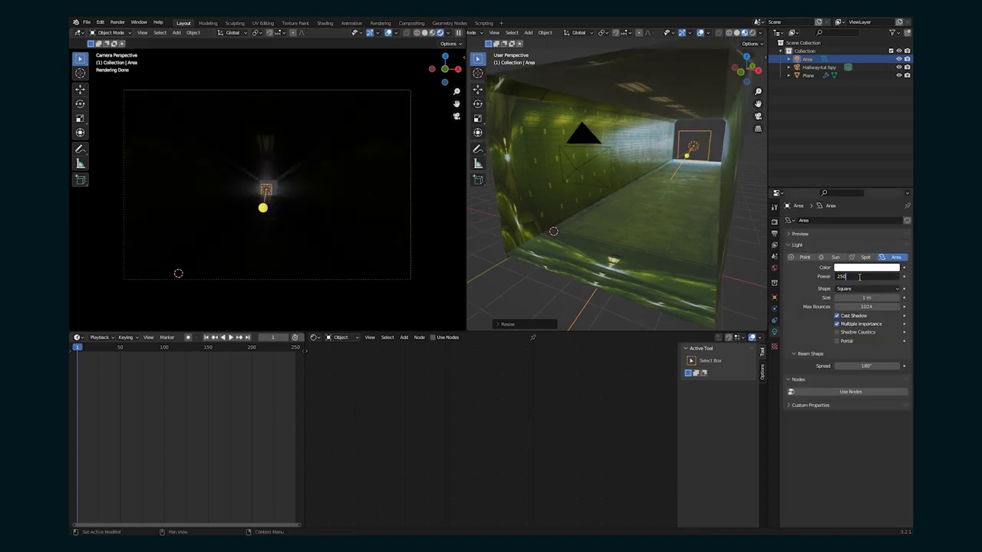
key(Return)
Set the area light's power to 500 W and deselect the light.
click(857, 276)
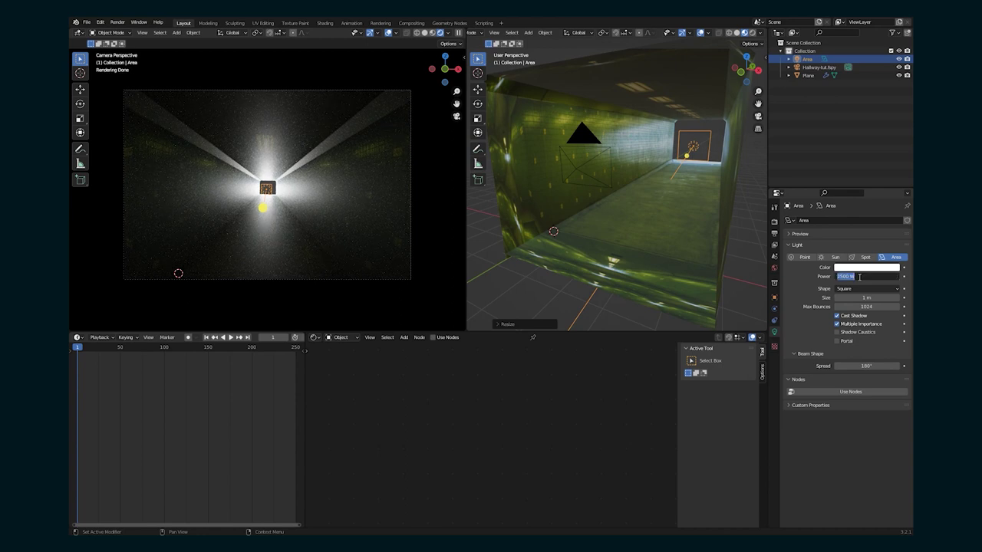
text(1000)
key(Return)
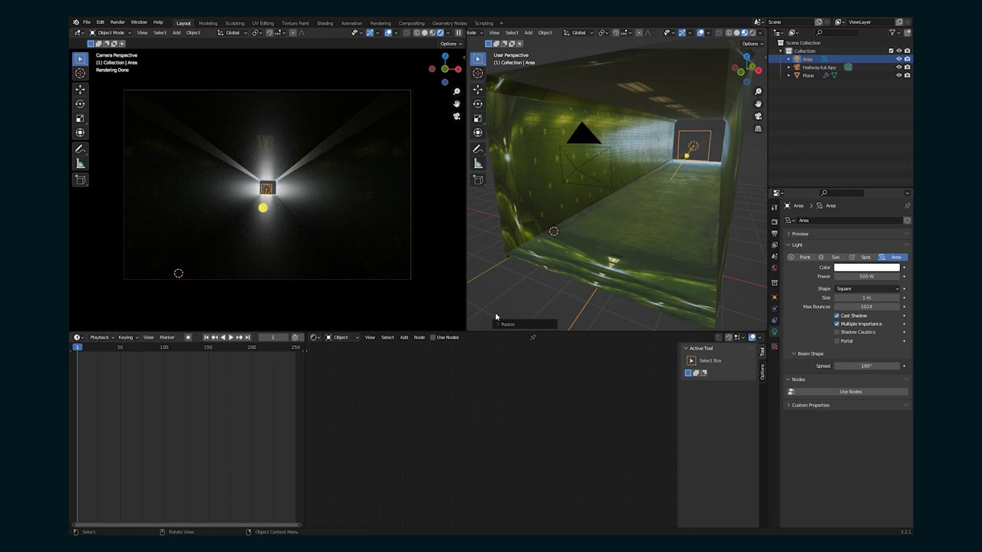
click(494, 312)
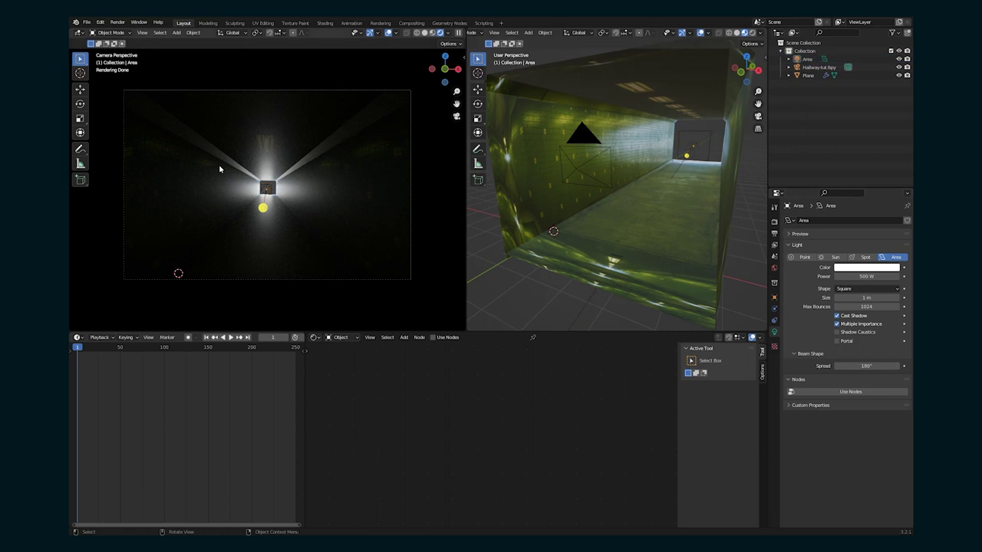
Link the hallway material's image texture Color output to the Principled BSDF's Normal input.
click(537, 153)
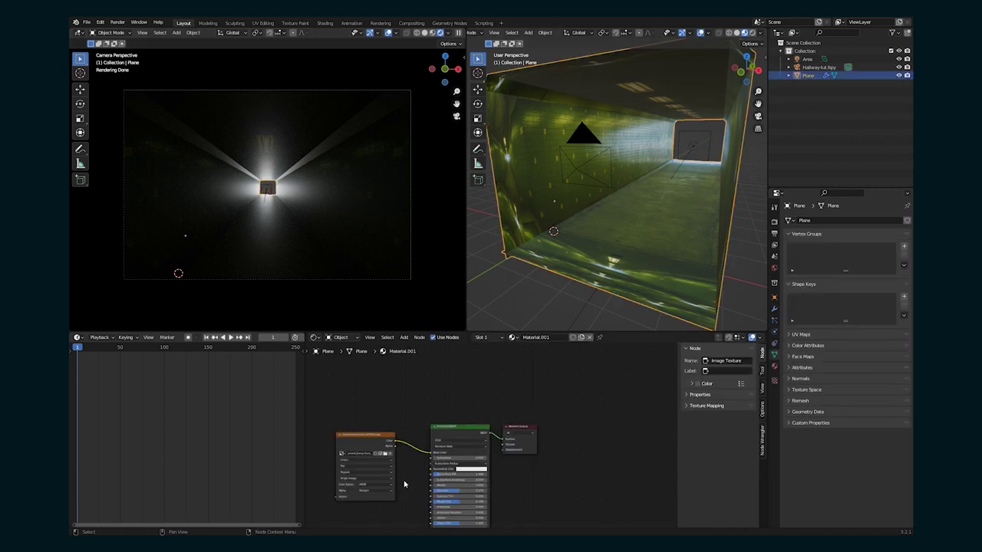
scroll(402, 465, down, 3)
middle_drag(411, 466, 435, 405)
scroll(435, 405, up, 3)
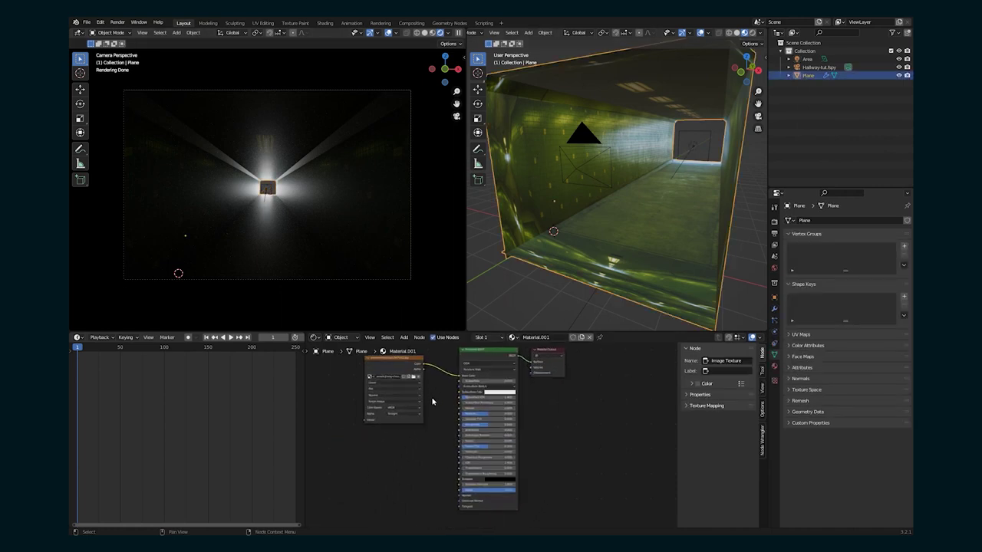
drag(405, 363, 389, 393)
scroll(392, 475, up, 4)
middle_drag(392, 480, 415, 457)
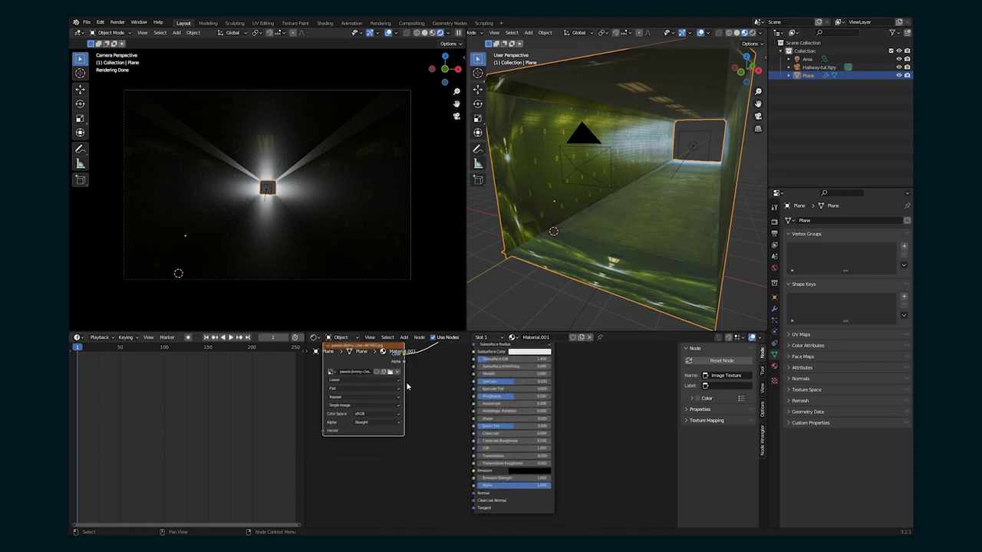
drag(403, 357, 414, 487)
Insert a Bump node on the Color-to-Normal link and reroute the image color to the Bump's Height input.
key(shift+a)
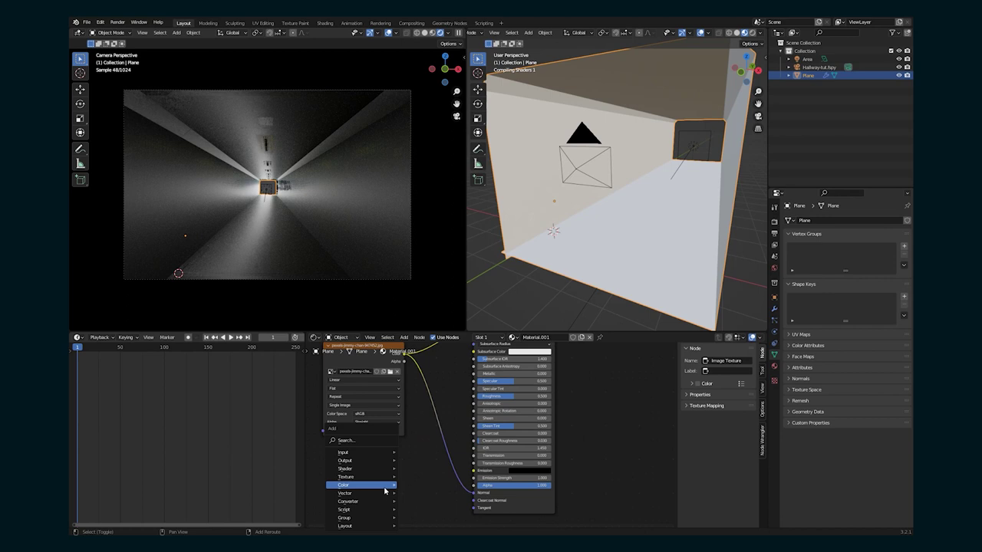
click(345, 440)
text(bu)
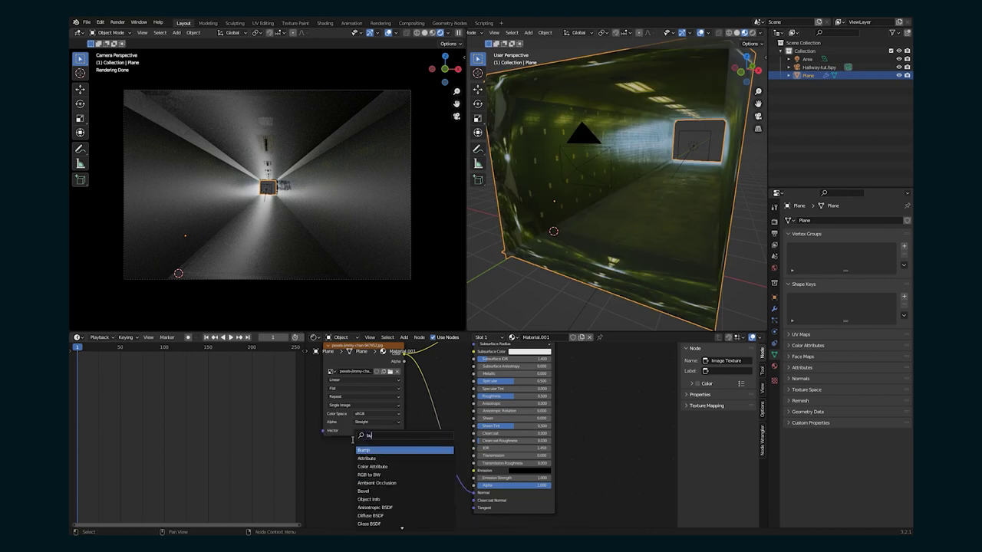
click(362, 453)
click(446, 465)
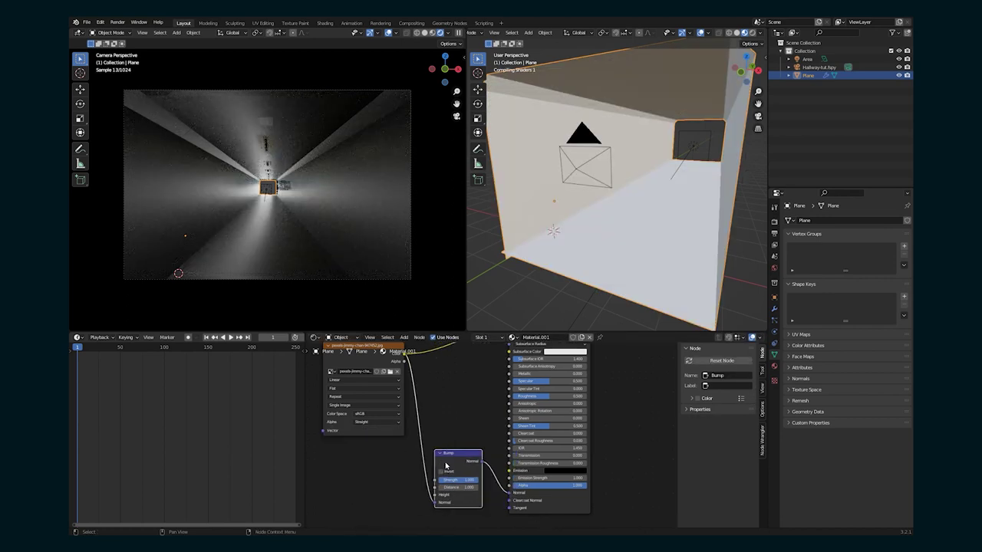
scroll(446, 467, up, 4)
middle_drag(410, 481, 410, 469)
drag(409, 470, 422, 460)
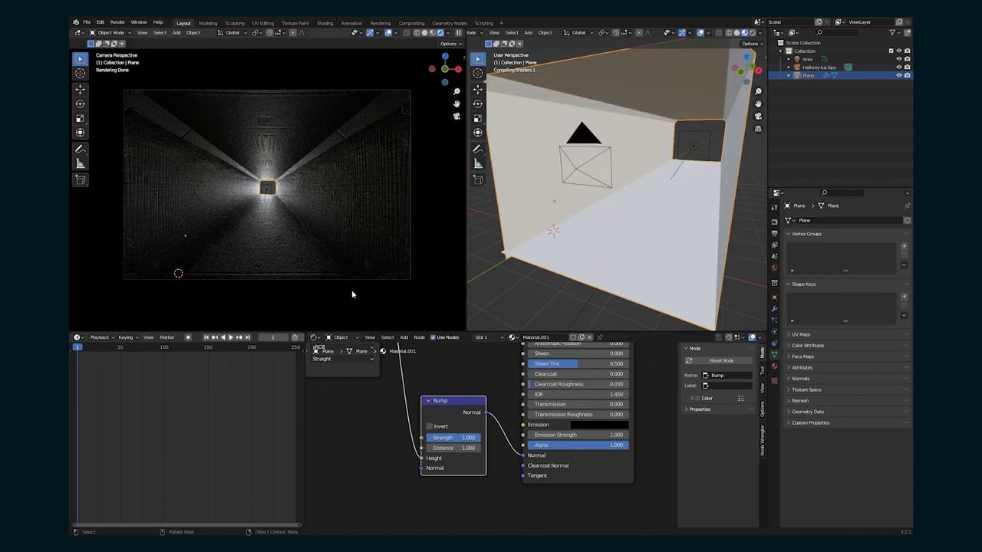
Examine the bump detail in the rendered camera view and set the Bump node's Distance to 0.2.
scroll(268, 222, up, 1)
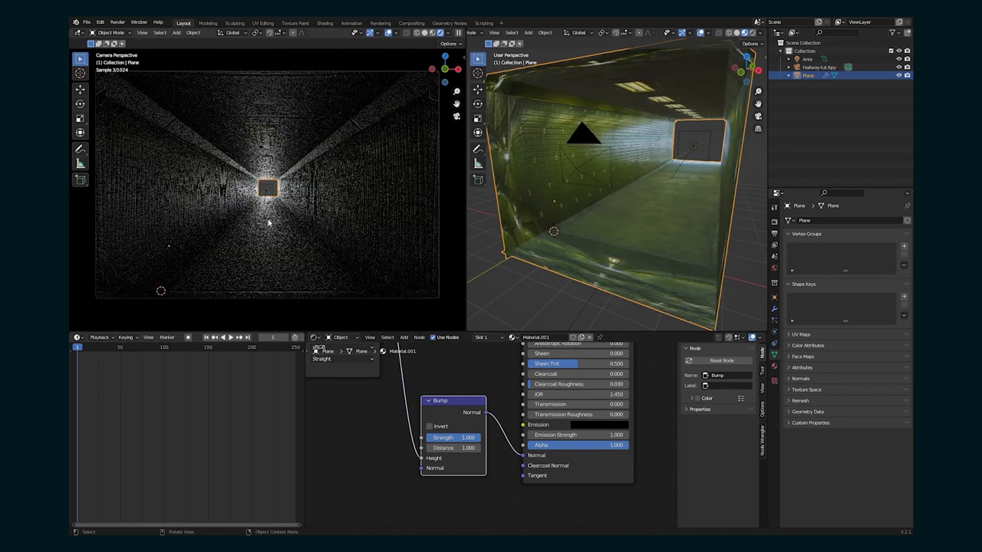
scroll(269, 222, up, 1)
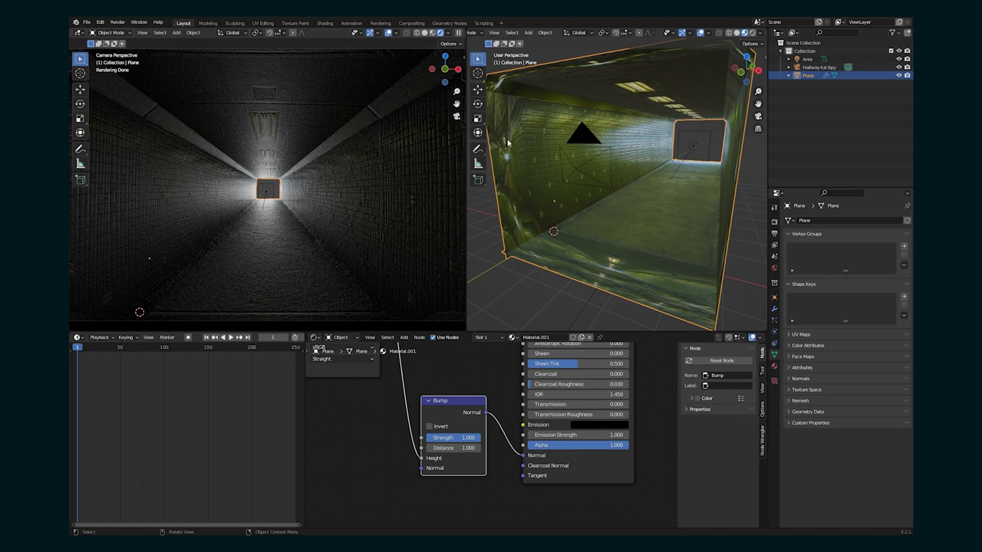
scroll(285, 279, up, 1)
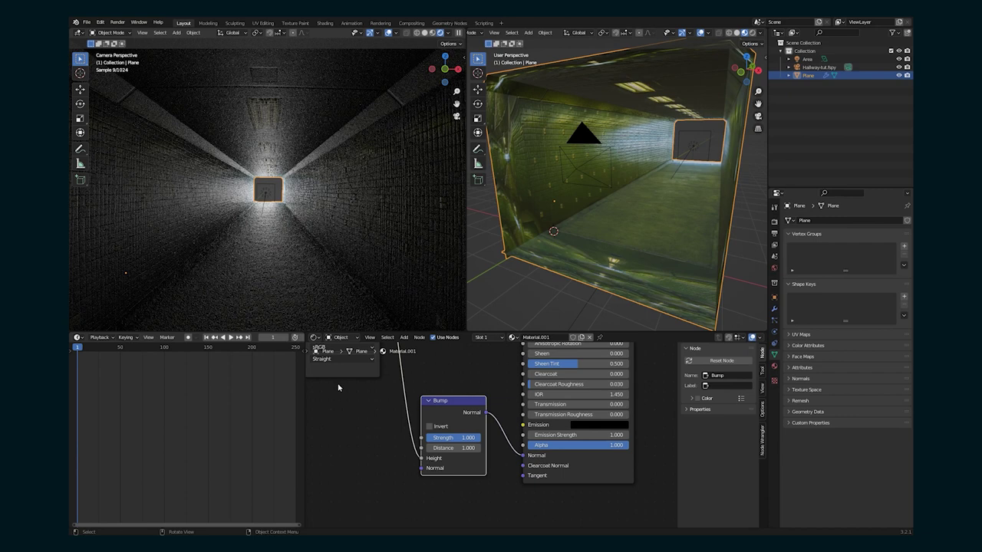
scroll(371, 467, up, 1)
scroll(371, 462, up, 1)
click(433, 453)
text(.2)
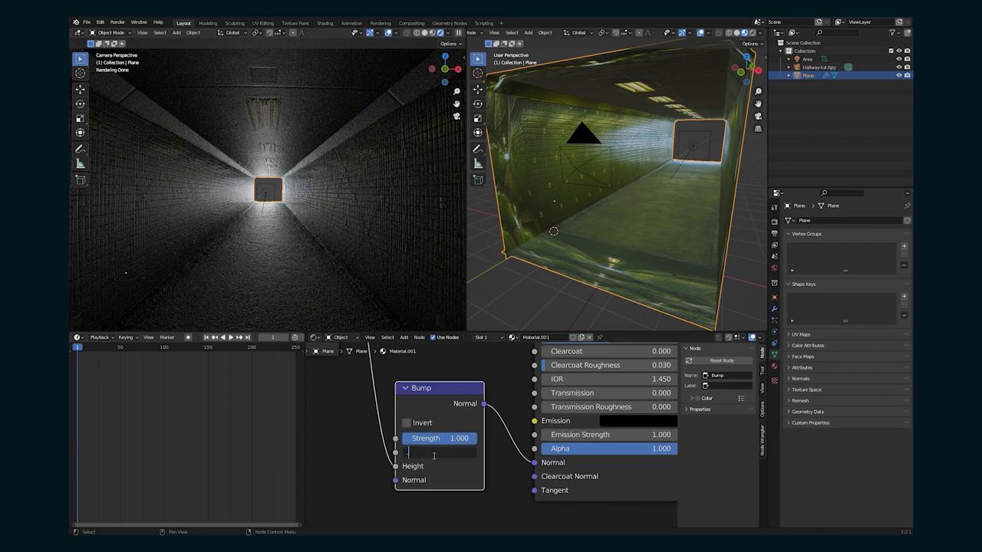
key(Return)
Try a Bump node Strength of 0.02.
click(448, 438)
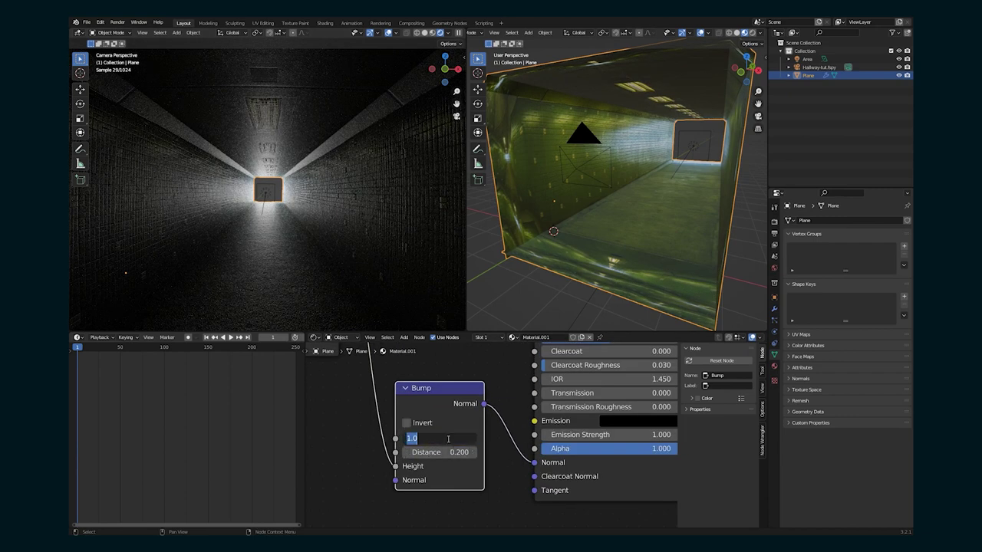
text(.02)
key(Return)
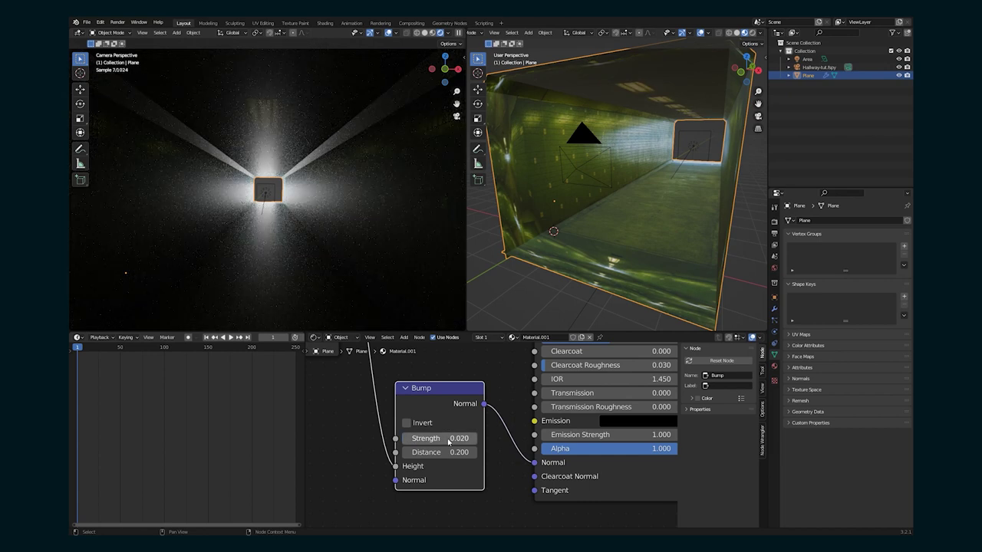
Set the Bump node's Strength to 0.2.
click(451, 438)
text(.2)
key(Return)
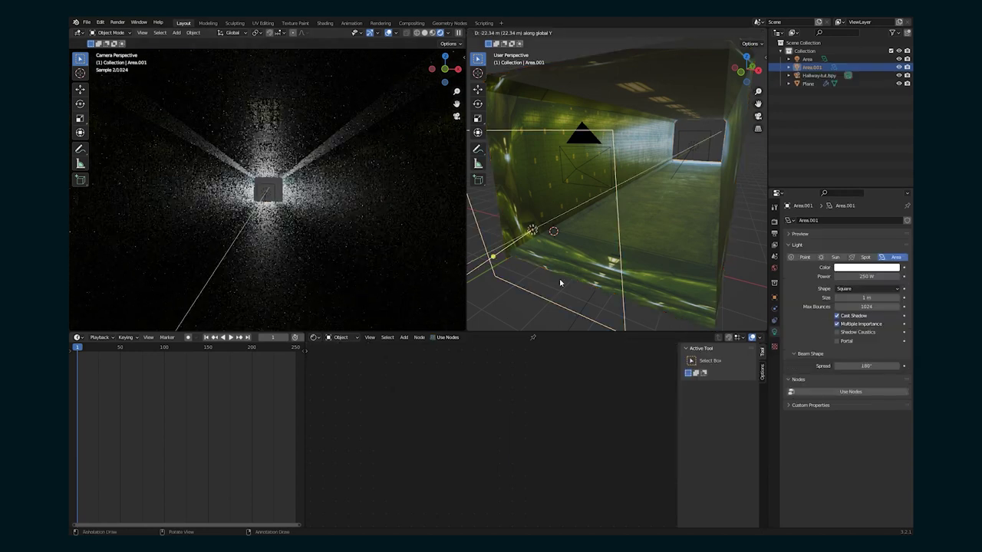
Place the duplicated area light about 22 m along global Y and rotate it around global X to shine down the hallway.
click(561, 283)
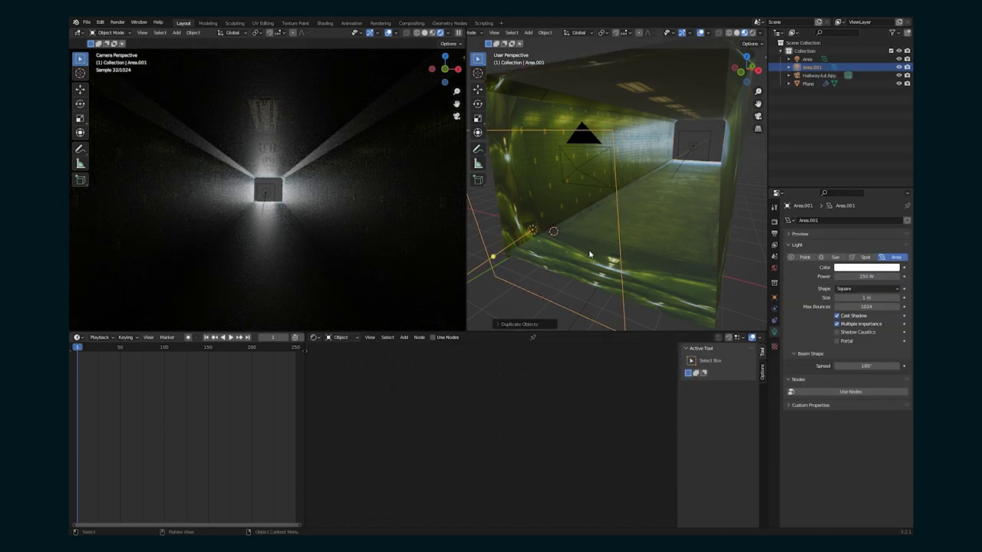
key(r)
key(x)
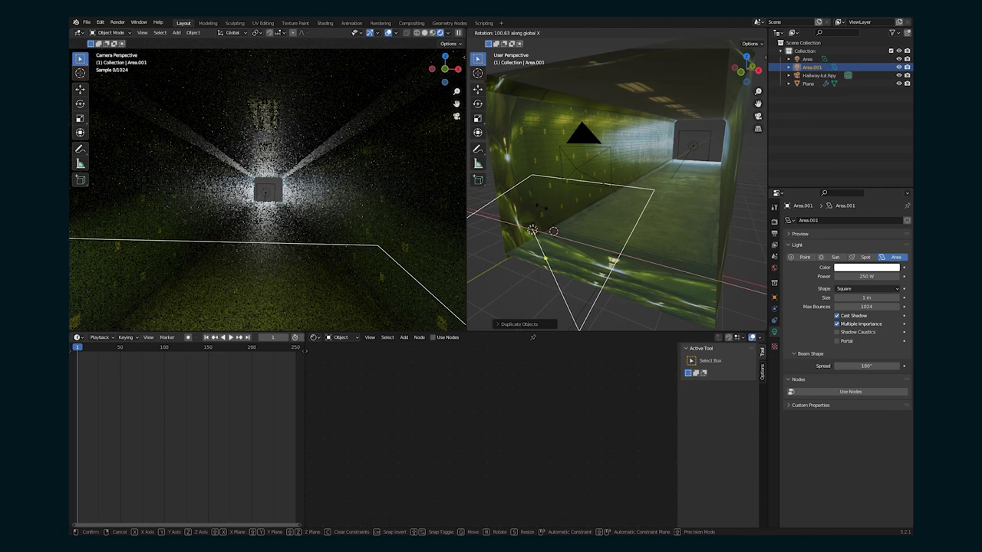
click(411, 202)
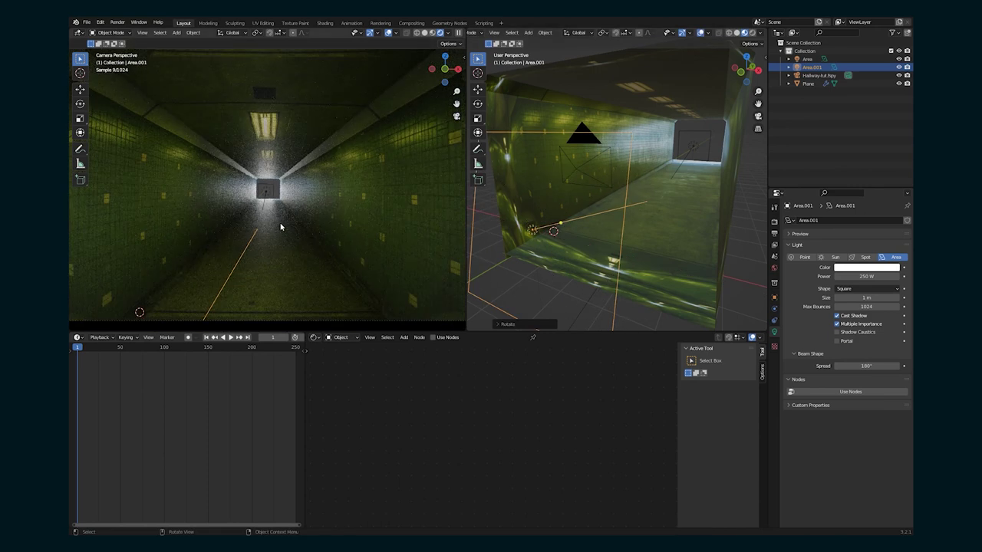
Change the duplicated area light's color to red.
click(867, 267)
click(858, 217)
drag(857, 217, 858, 211)
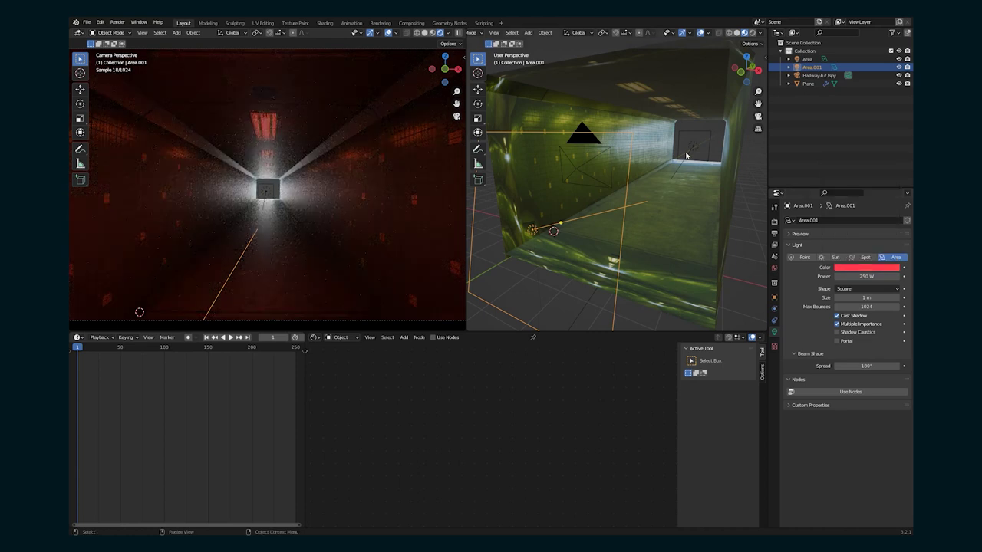
Change the color of the area light at the far end of the hallway to light blue.
click(687, 155)
click(851, 268)
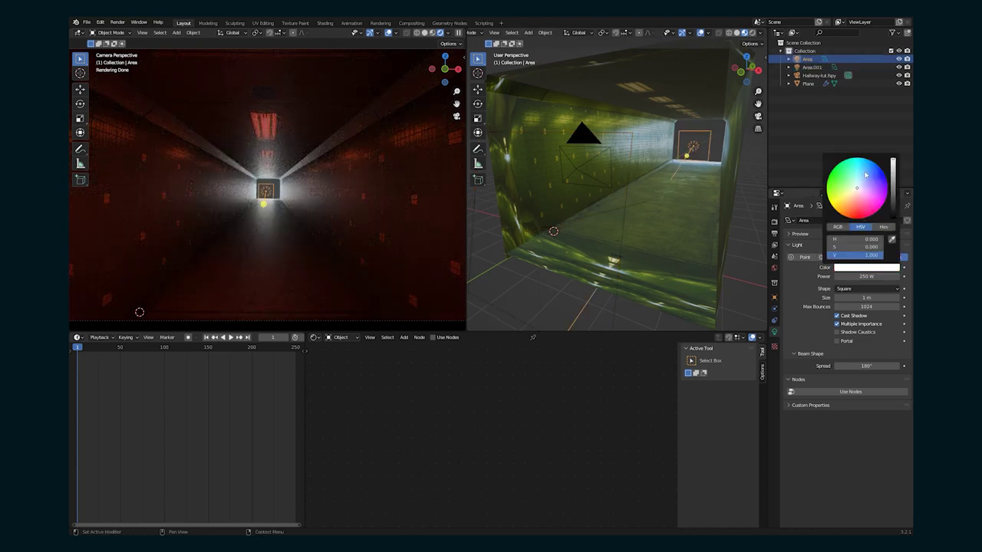
click(864, 176)
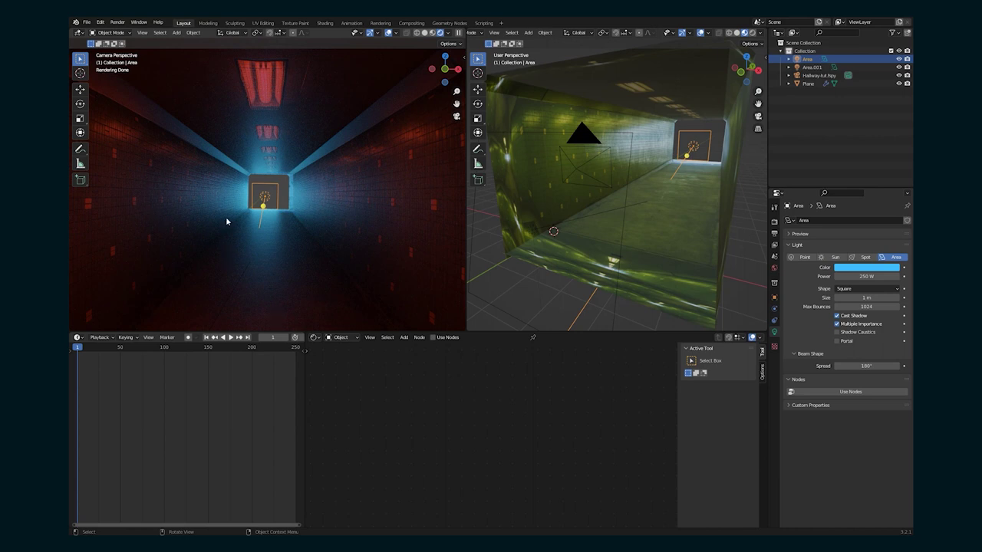
Connect the hallway material's image texture Color to the Principled BSDF's Roughness input.
click(226, 220)
scroll(443, 419, down, 2)
middle_drag(459, 401, 446, 440)
scroll(441, 427, down, 1)
drag(378, 358, 544, 426)
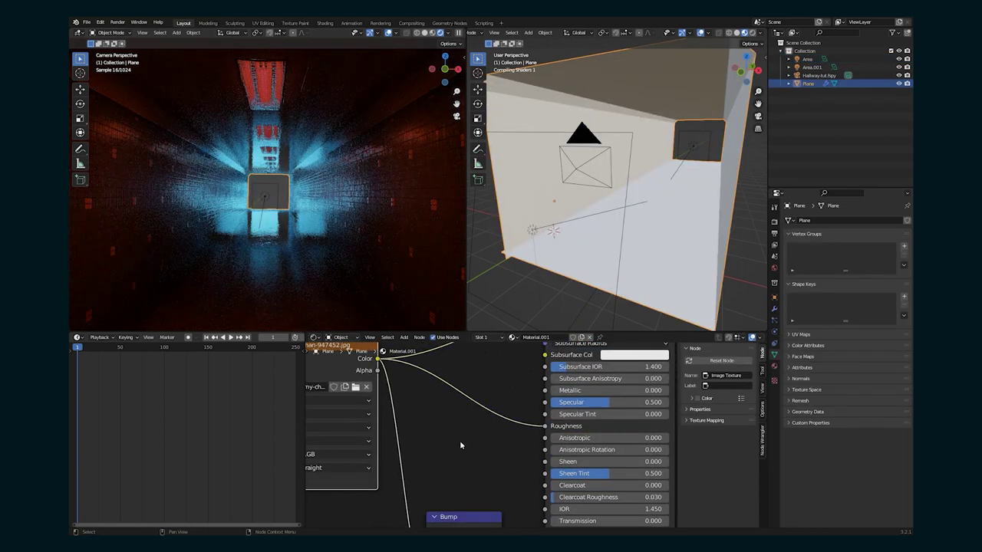
Insert a ColorRamp node on the link between the image texture Color and Roughness.
key(shift+a)
click(460, 441)
text(colo)
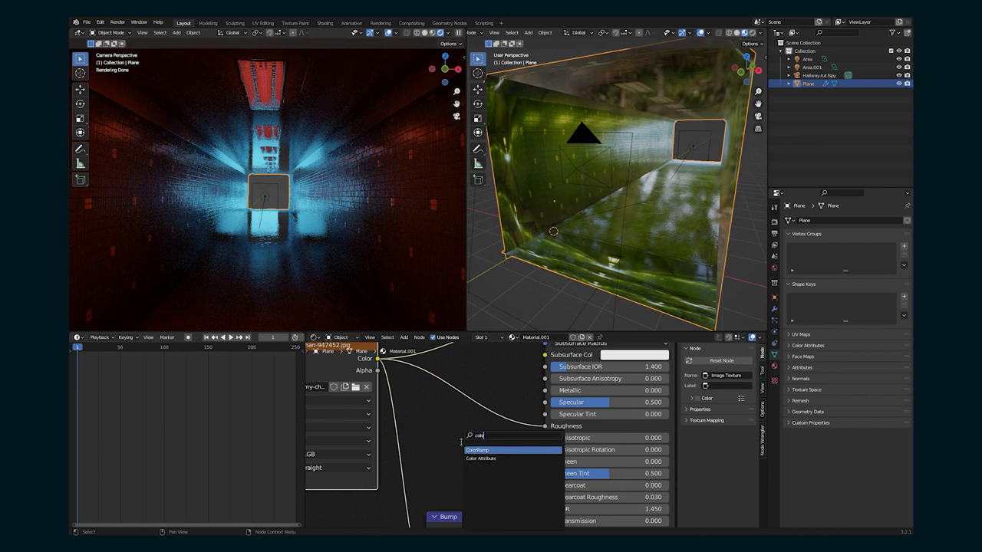
click(477, 450)
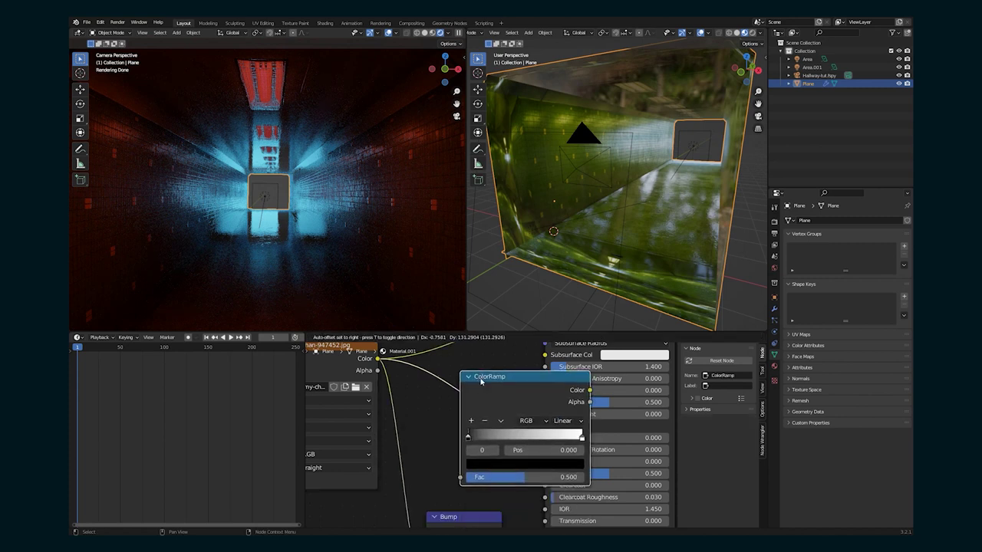
click(480, 382)
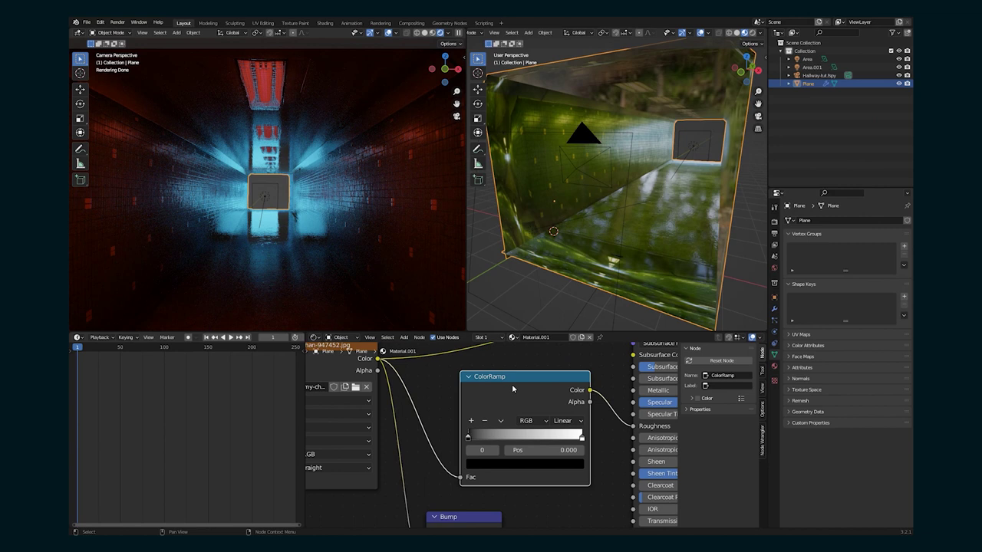
Preview the ColorRamp output on the hallway and reverse the ramp to white-to-black, pulling the black stop close to the white one.
ctrl+shift+click(529, 383)
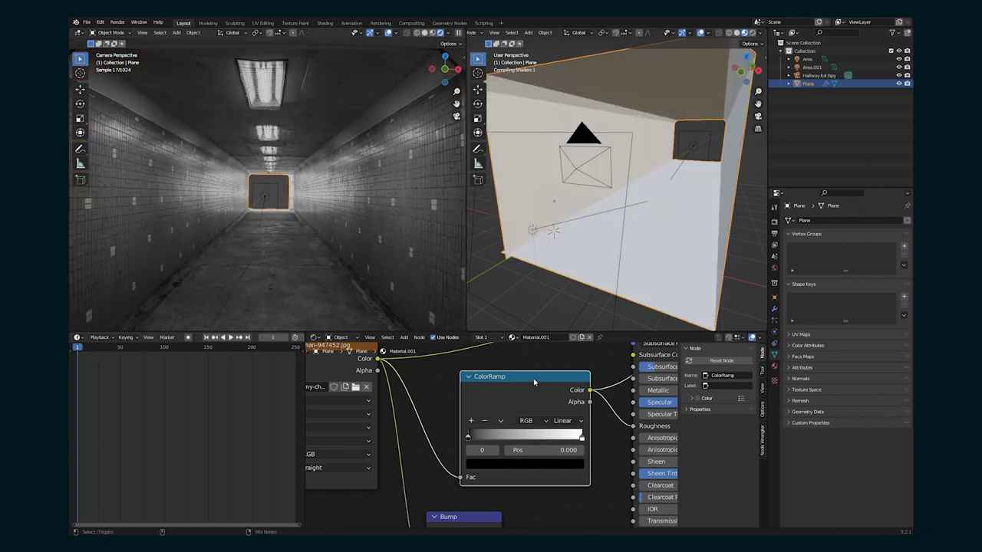
scroll(495, 389, down, 2)
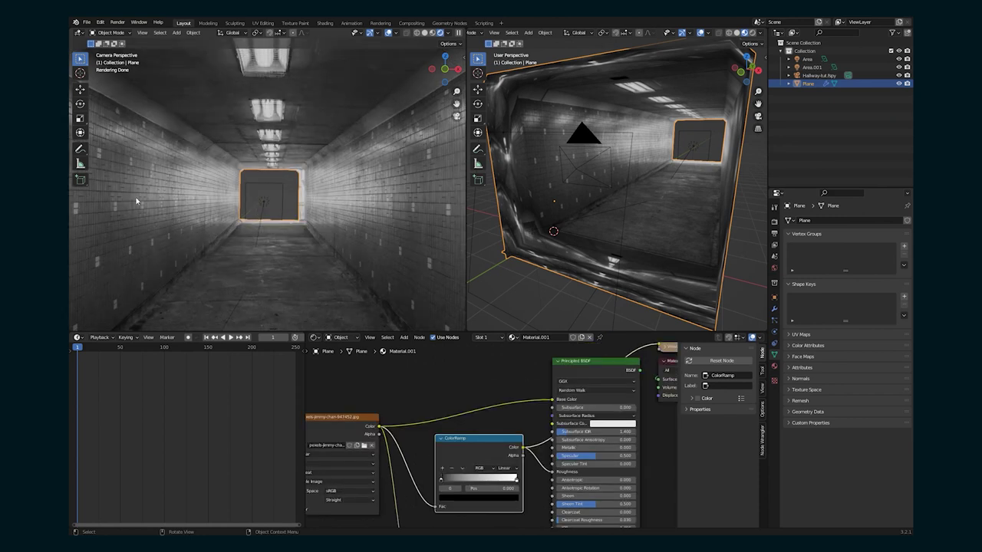
mouse_move(442, 481)
mouse_down()
mouse_move(502, 481)
mouse_move(437, 481)
mouse_up()
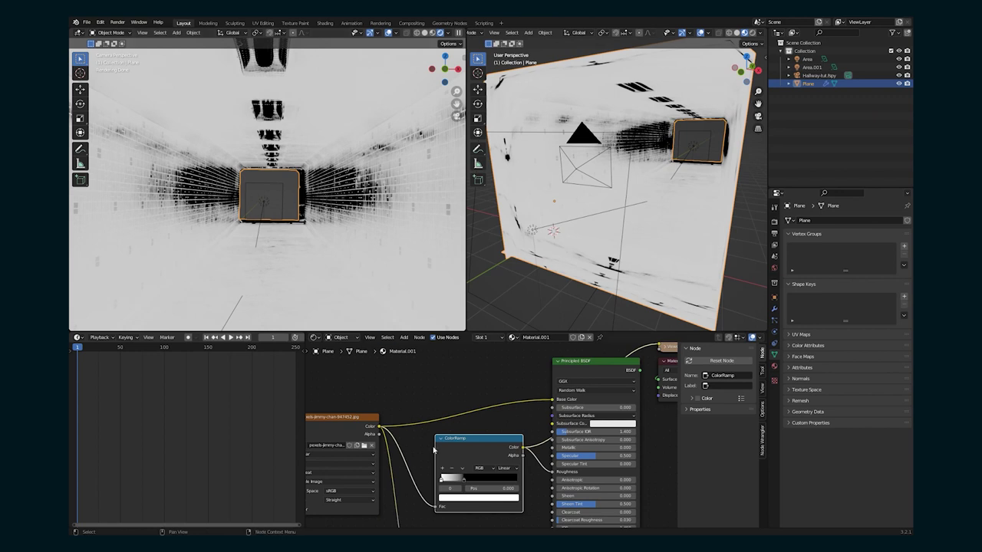
click(463, 480)
drag(463, 480, 461, 480)
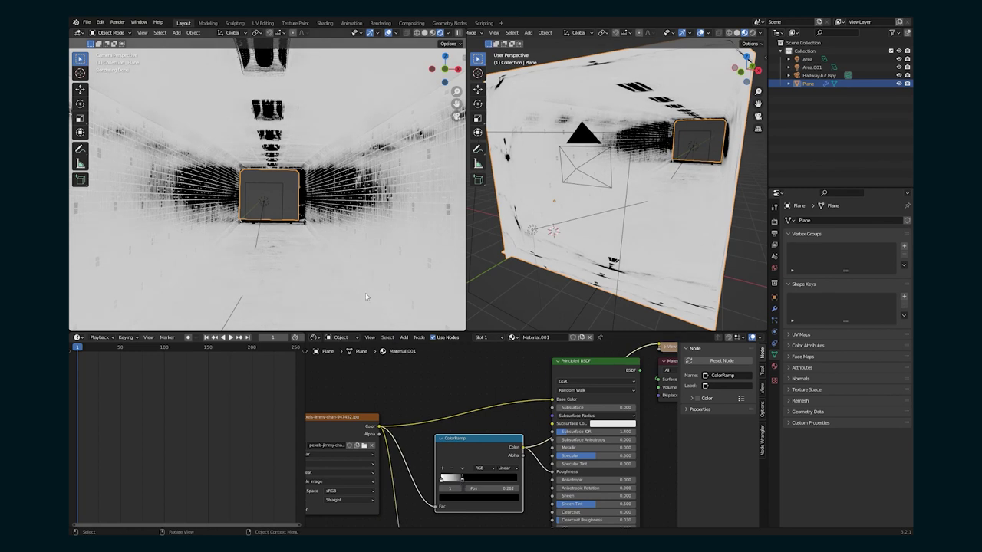
Compare the image and ColorRamp previews, set the black stop's position to 0.041, and reconnect the Principled BSDF to the output.
ctrl+shift+click(352, 427)
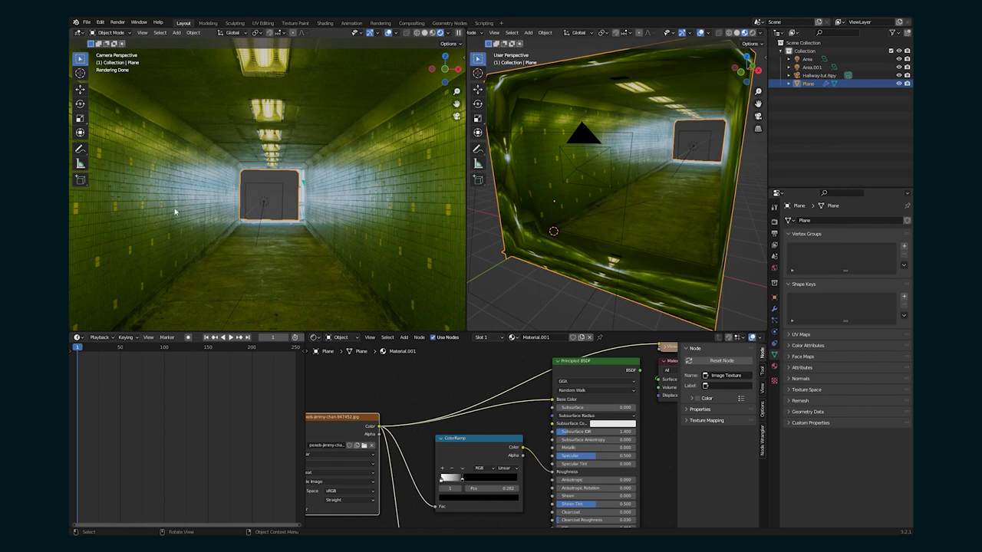
ctrl+shift+click(517, 450)
drag(462, 480, 442, 482)
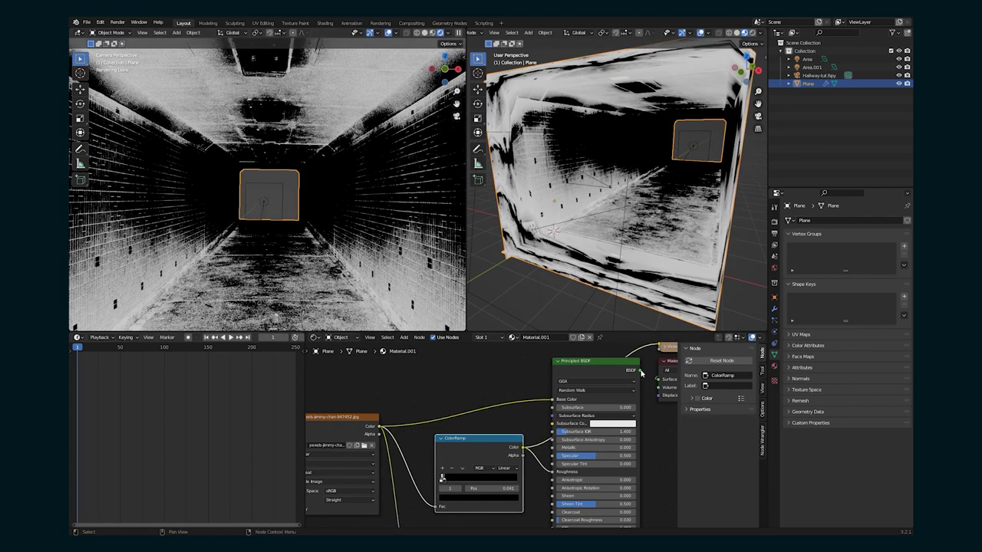
ctrl+shift+click(585, 365)
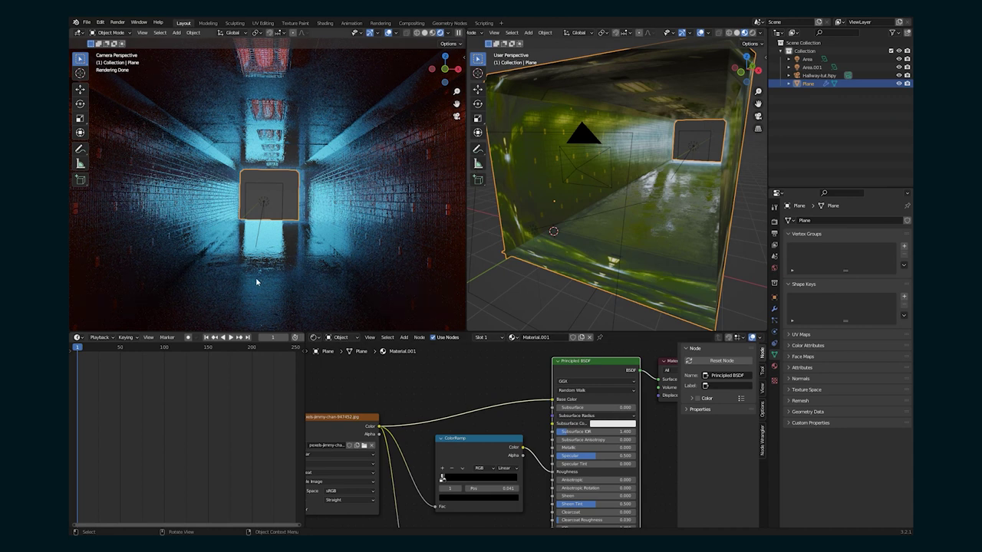
Move the ColorRamp's black stop to position 0.159 and lighten it to gray with a value of about 0.456.
scroll(238, 286, up, 2)
middle_drag(239, 285, 337, 278)
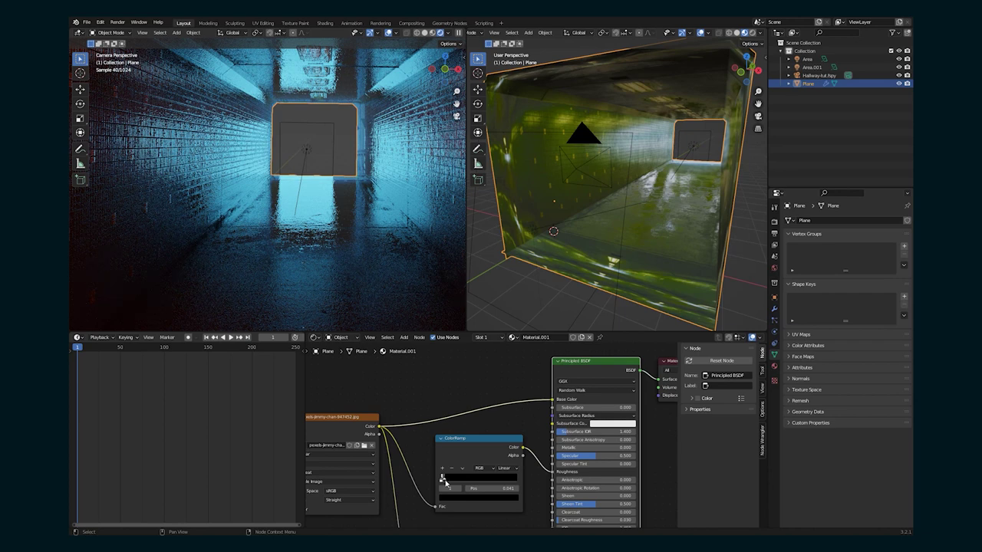
drag(446, 481, 453, 482)
click(477, 496)
drag(503, 445, 503, 421)
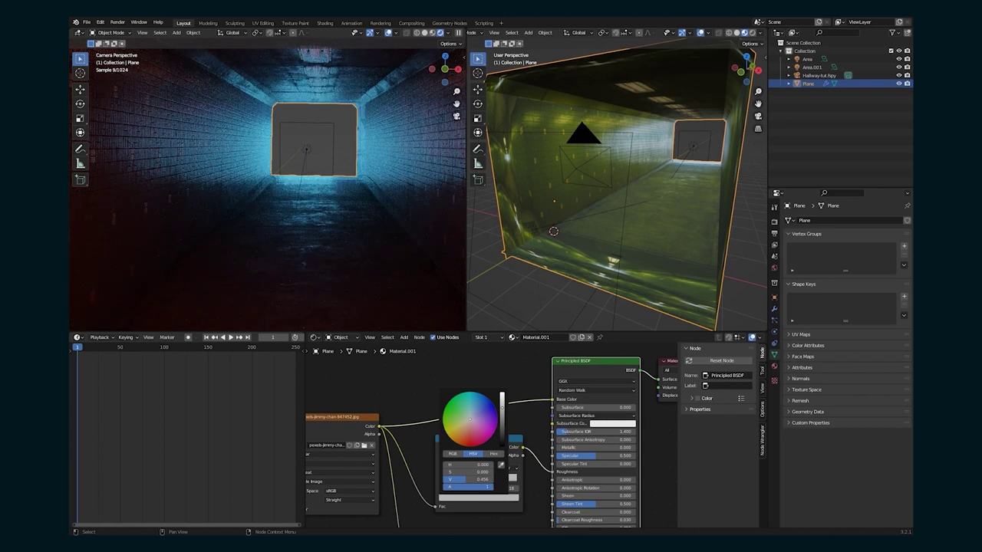
scroll(321, 256, down, 5)
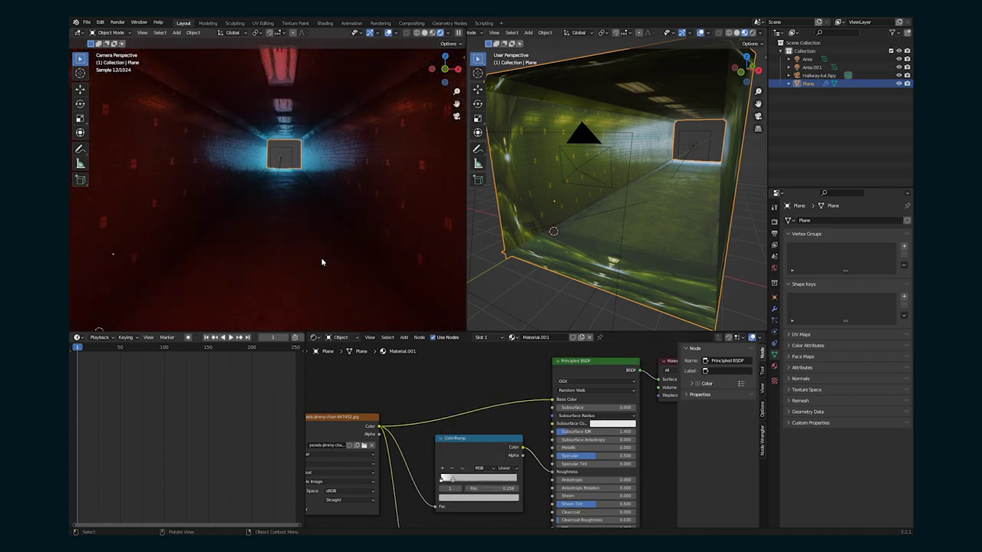
scroll(320, 257, down, 2)
shift+middle_drag(309, 239, 317, 254)
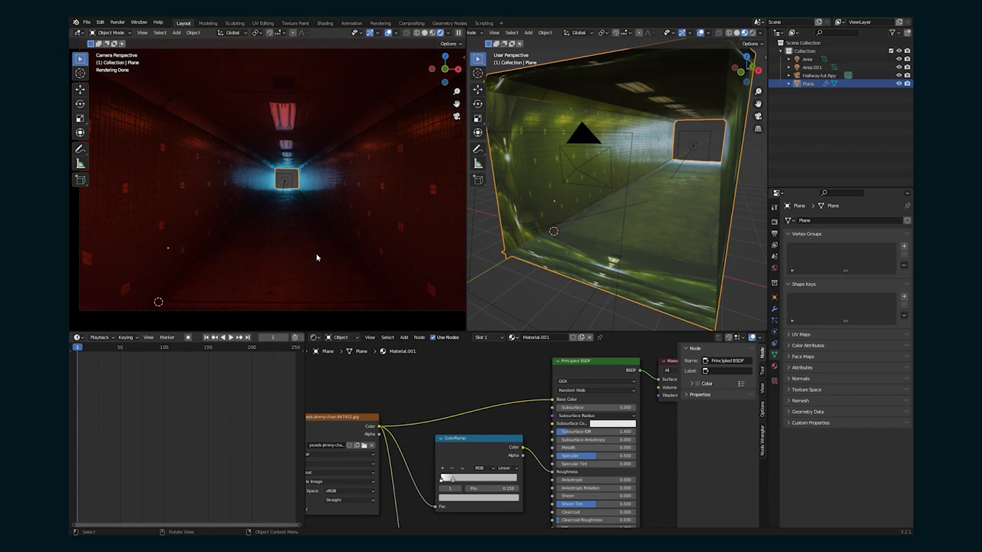
scroll(283, 233, up, 3)
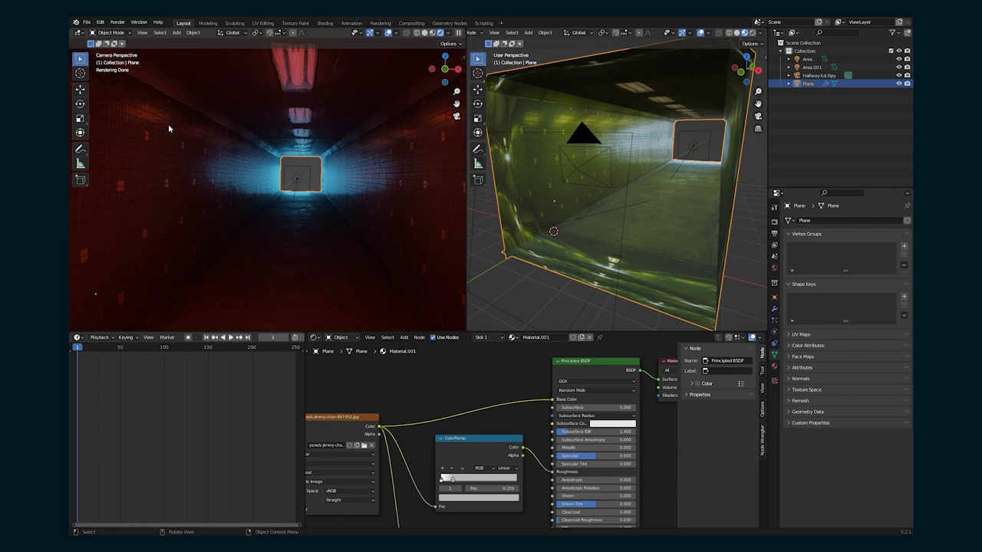
Rename the hallway's material to Hallway 1.
click(773, 366)
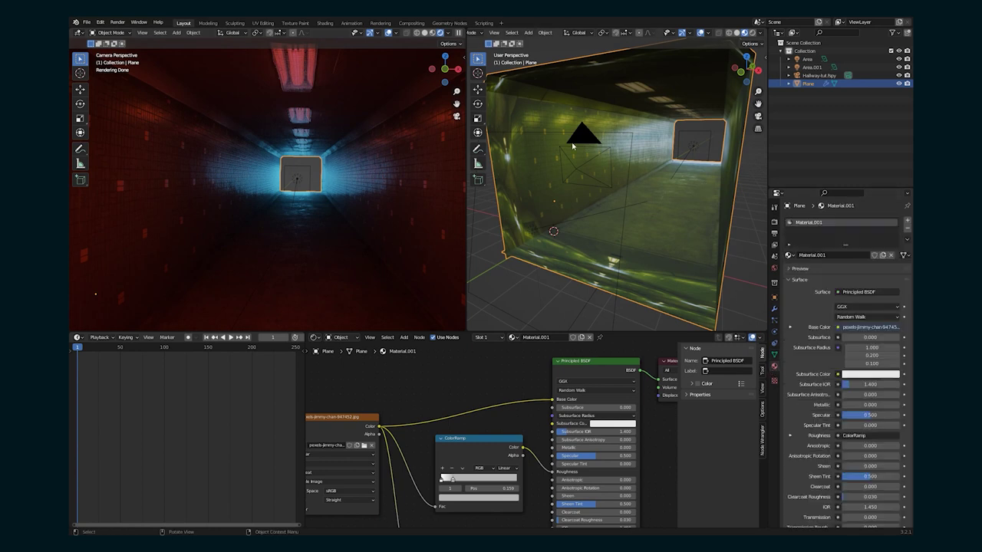
middle_drag(614, 196, 607, 203)
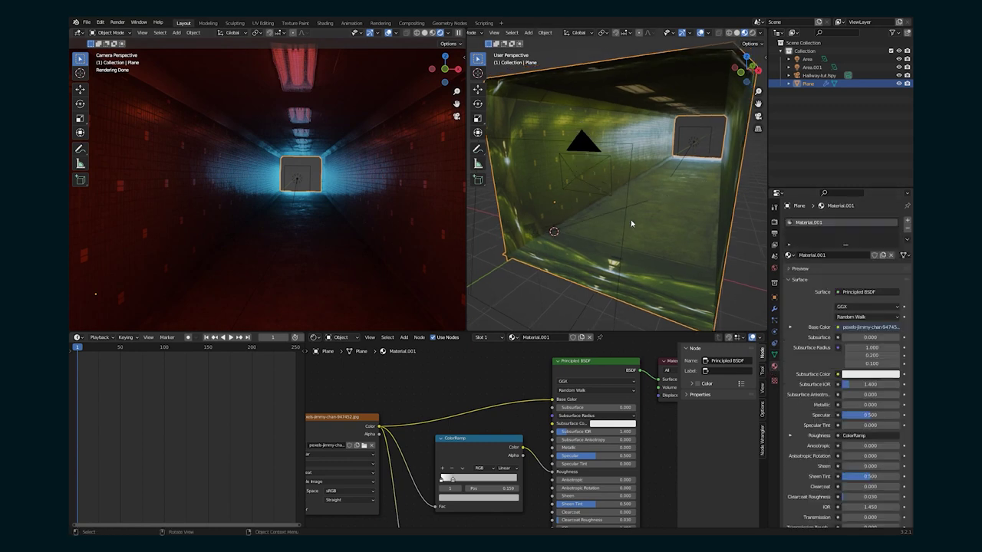
double_click(809, 222)
text(Hallway 1)
key(Return)
Copy the Hallway 1 material into a new material in a second slot and name it Hallway Floor.
click(828, 266)
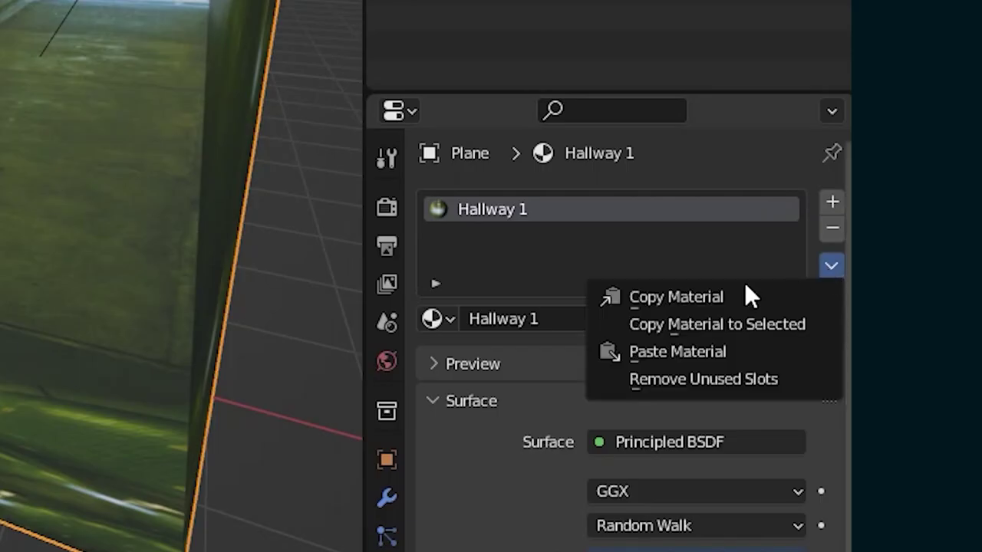
click(699, 299)
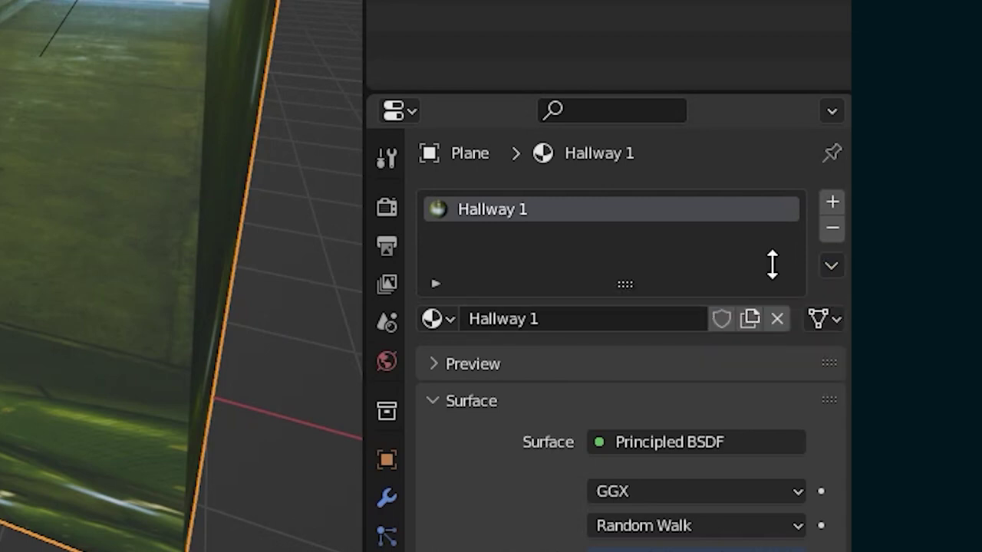
click(831, 202)
click(675, 362)
click(826, 265)
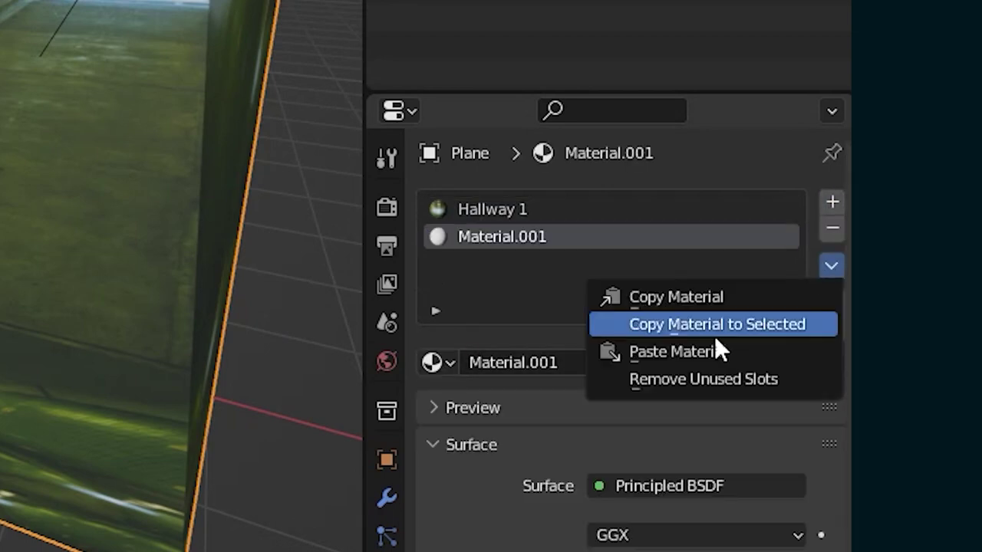
click(691, 350)
double_click(480, 236)
text(Hallway Floor)
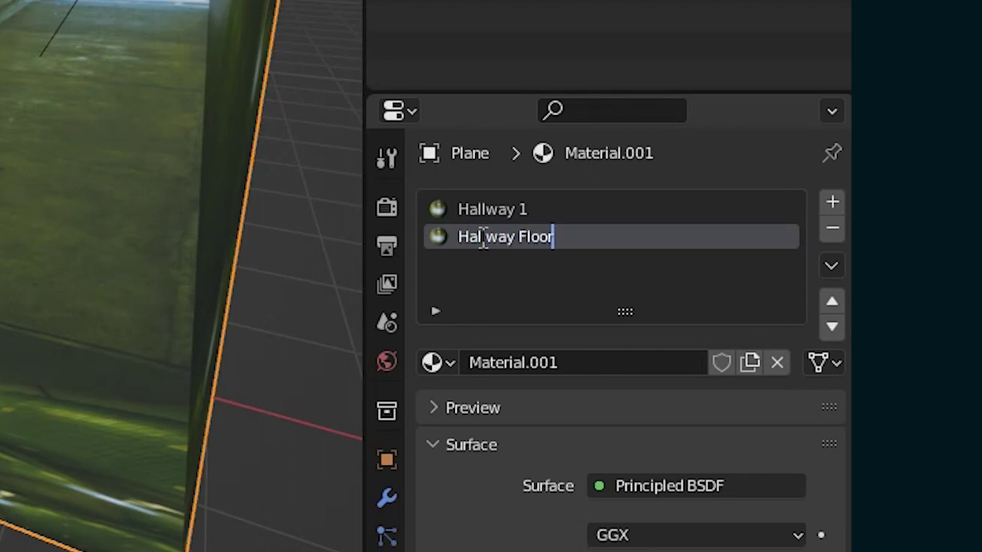
key(Return)
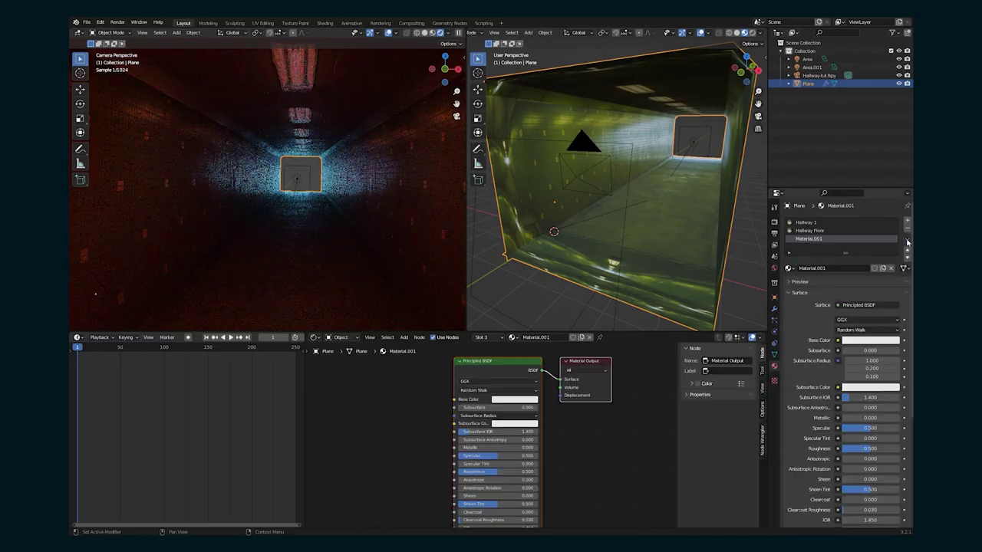
Paste the copied material into a third slot's new material and name it Hallway Ceiling.
click(807, 239)
text(Hallway Ceiling)
key(Return)
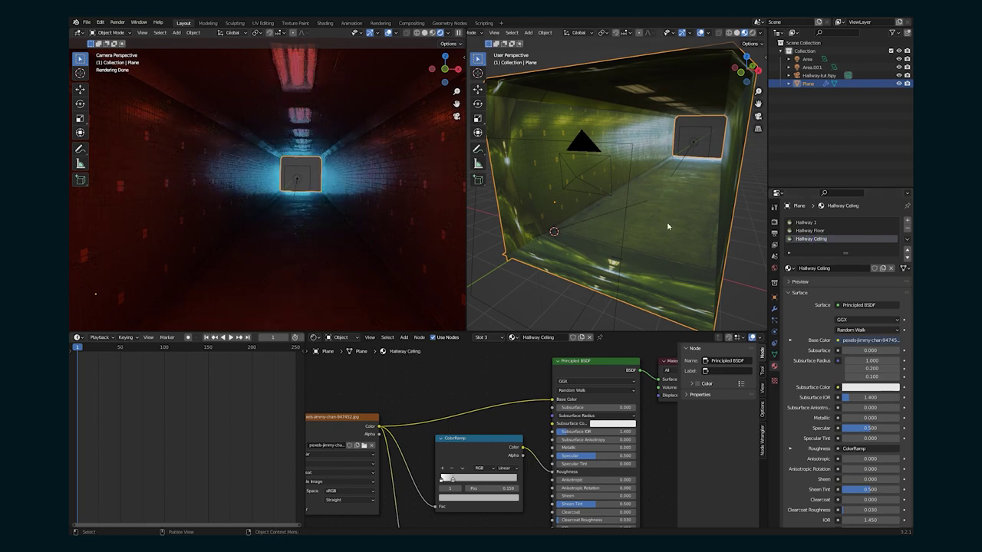
Assign the Hallway Ceiling material to the ceiling faces of the hallway mesh in Edit Mode.
key(Tab)
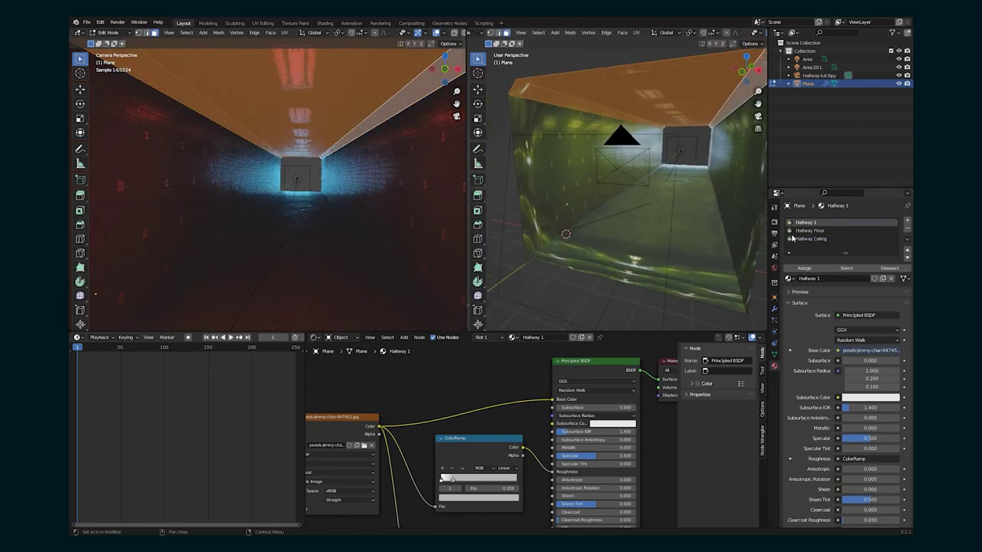
click(817, 239)
click(804, 268)
Assign the Hallway Floor material to the hallway's floor face and return to Object Mode.
click(705, 228)
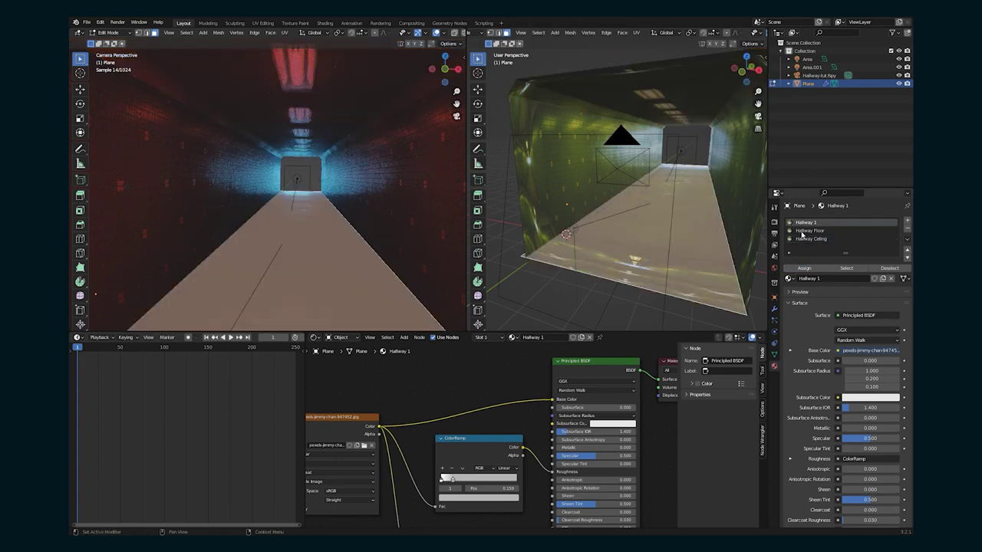
click(802, 231)
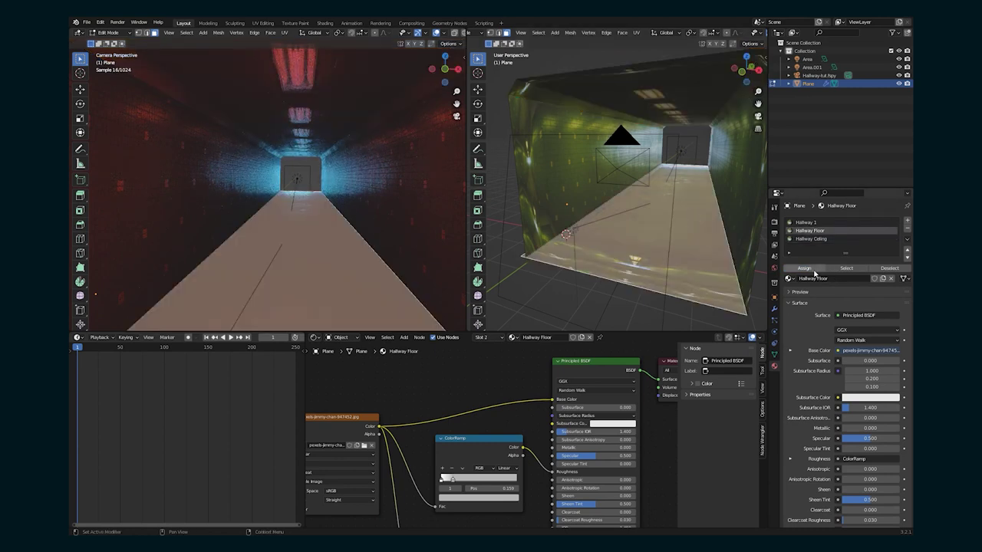
key(Tab)
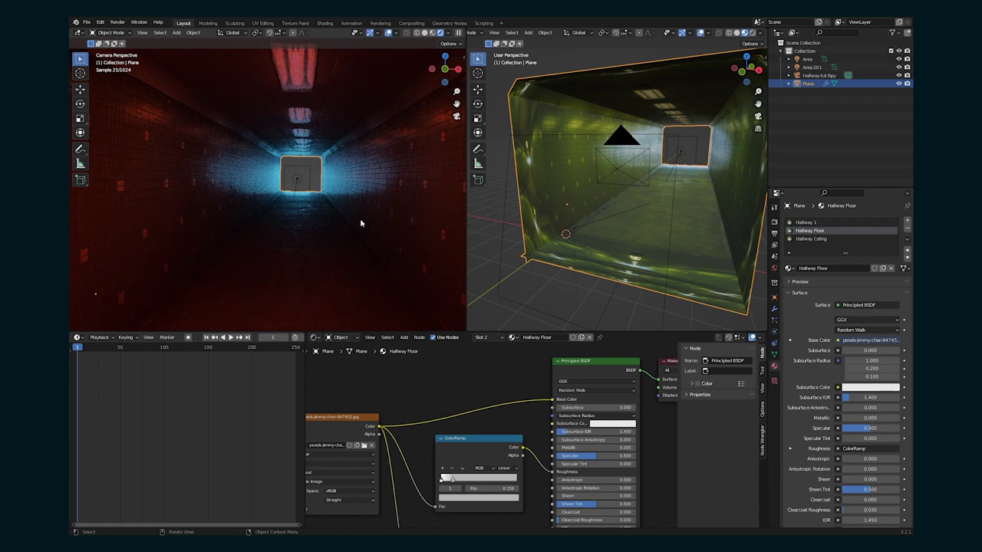
In the Hallway Celing material, move the ColorRamp's second stop to position 1.000 and lighten its grey.
scroll(329, 225, up, 5)
shift+middle_drag(315, 224, 280, 263)
click(811, 238)
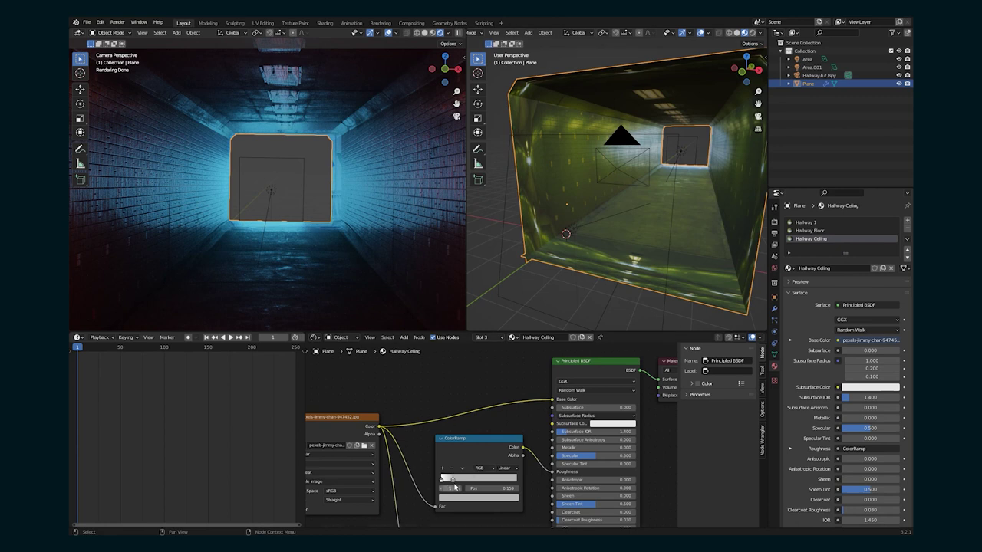
drag(454, 481, 502, 488)
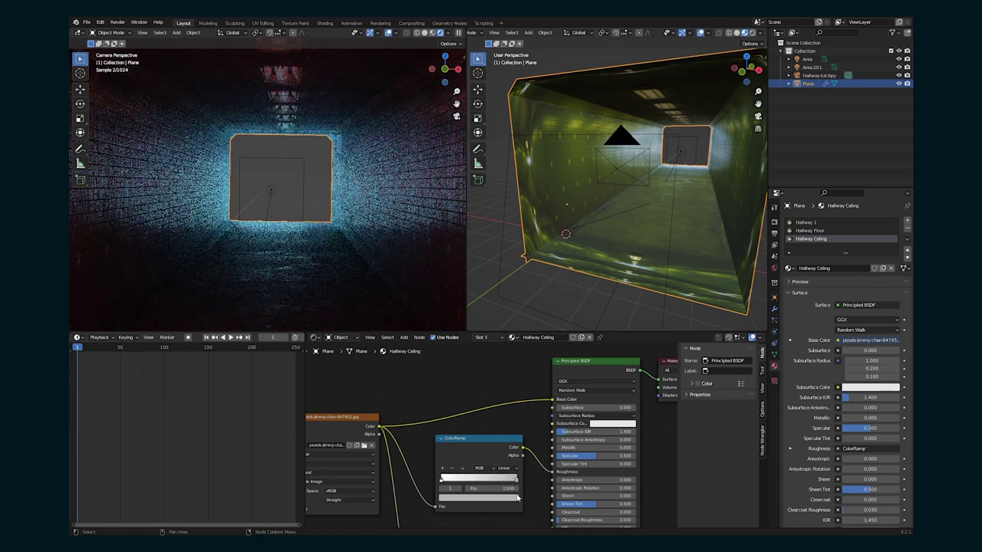
click(512, 497)
drag(504, 409, 503, 411)
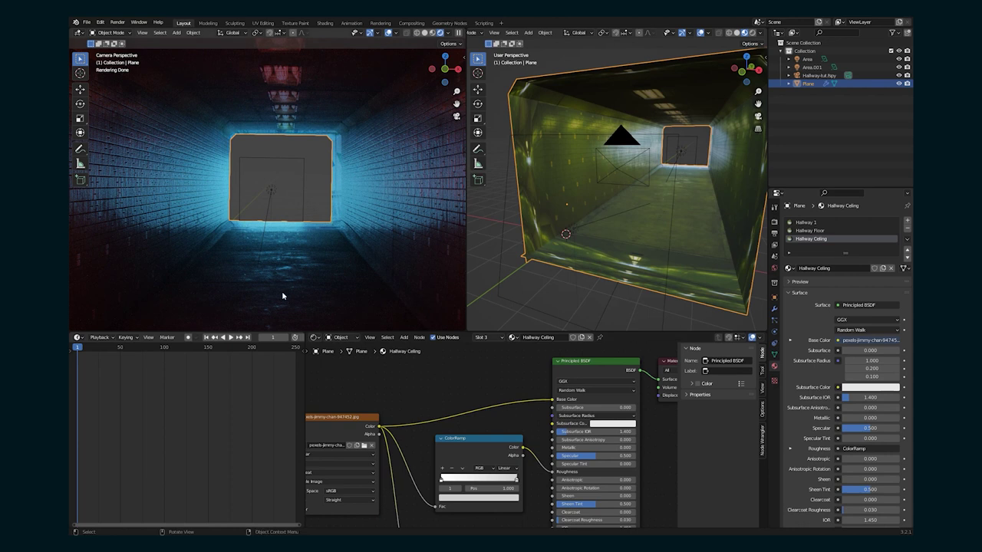
In the Hallway Floor material, move the ColorRamp's second stop to 0.145 and darken its grey for a glossier floor.
scroll(283, 294, down, 3)
shift+middle_drag(283, 293, 297, 217)
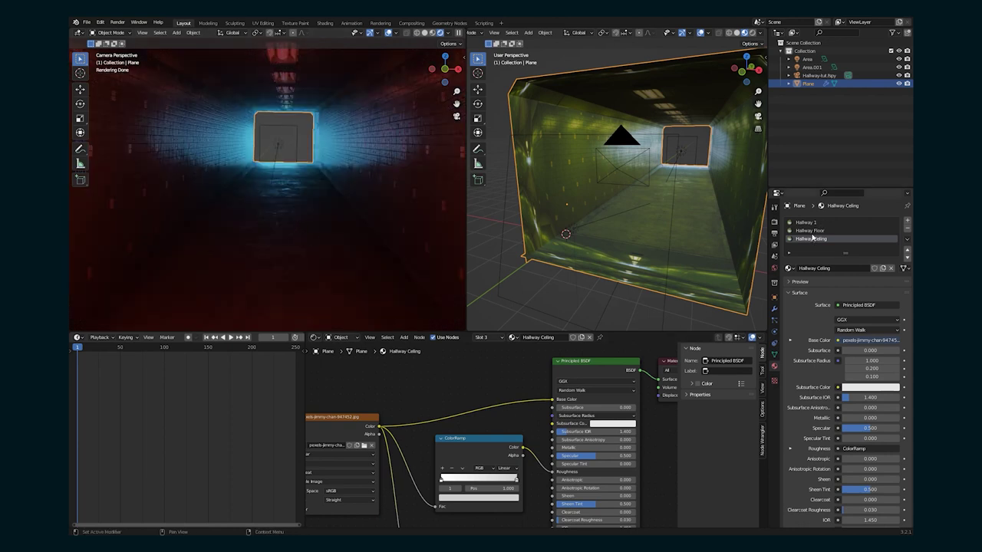
click(814, 231)
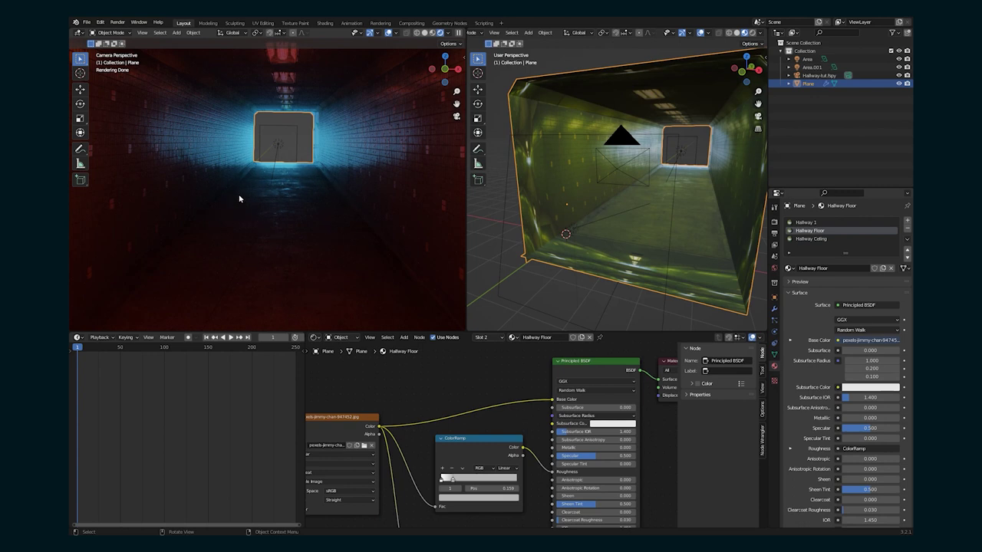
scroll(294, 211, up, 3)
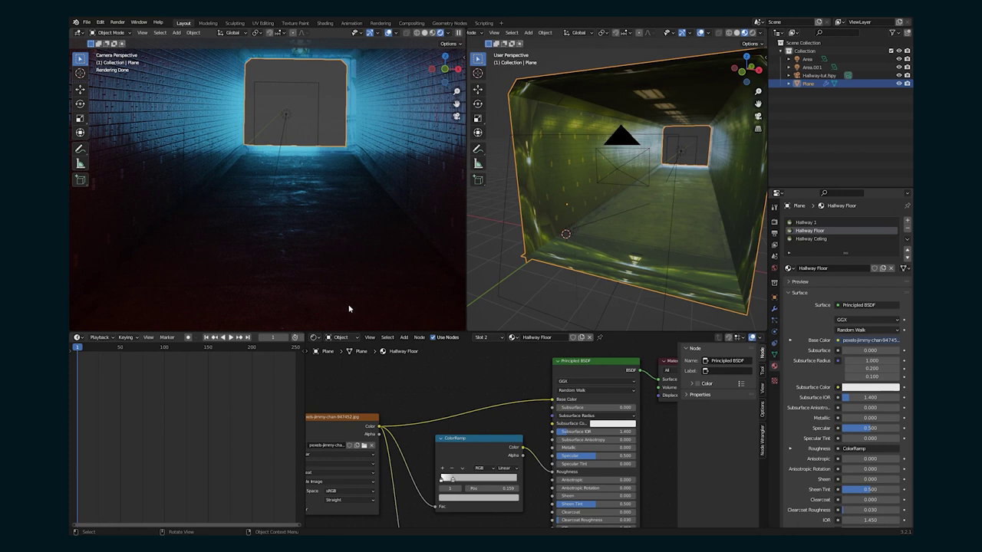
click(470, 451)
click(479, 497)
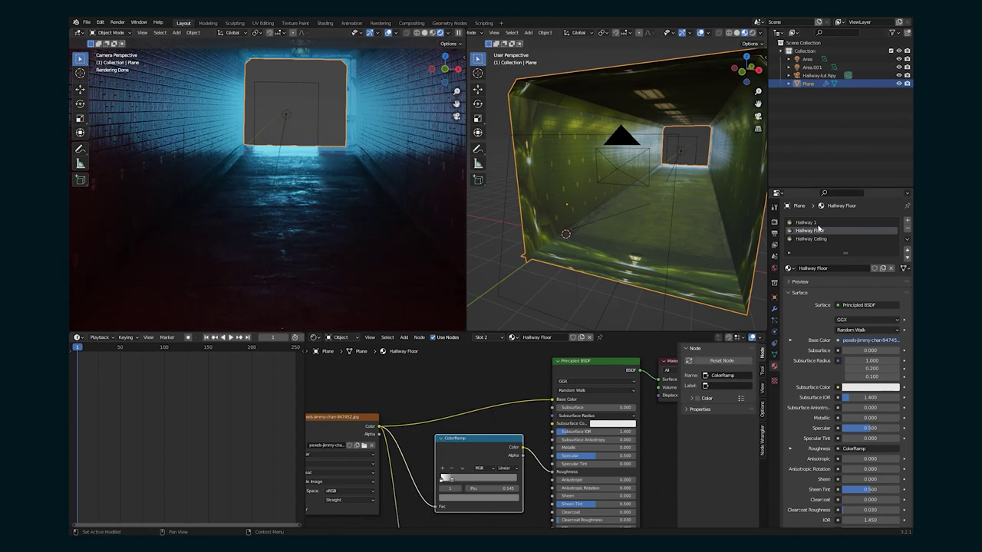
In the Hallway 1 material, move the ColorRamp's second stop to 0.236 and lighten its grey.
click(815, 222)
scroll(489, 494, up, 5)
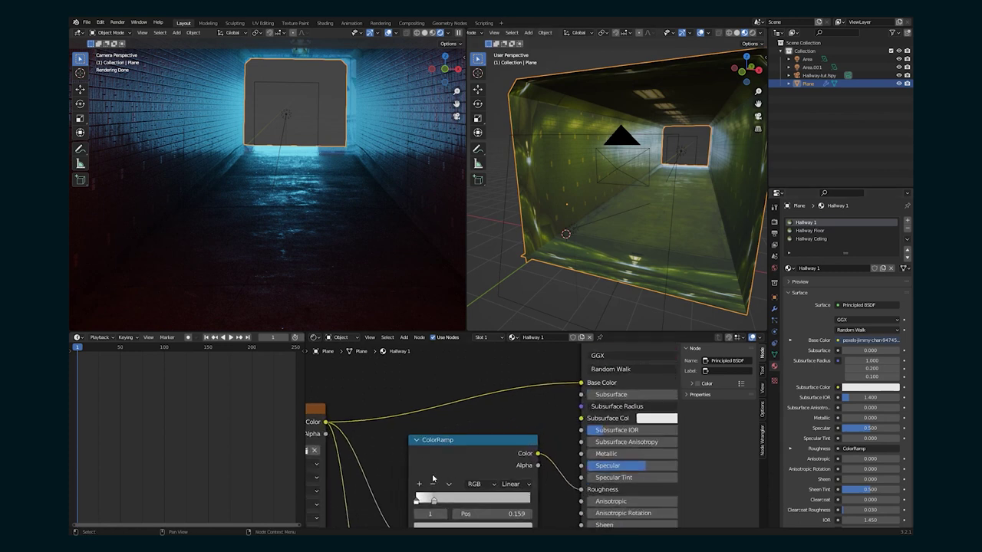
drag(431, 476, 427, 471)
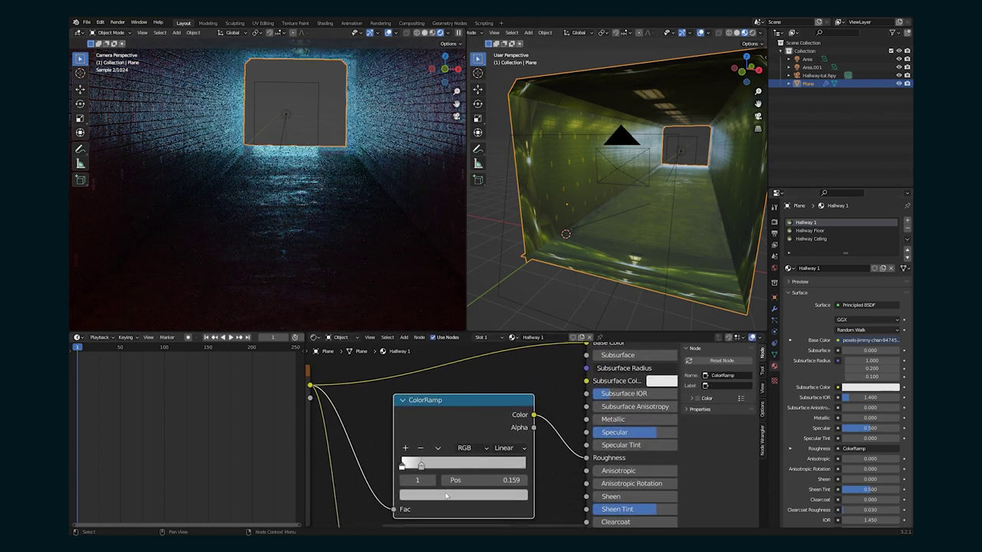
click(448, 495)
drag(500, 351, 500, 341)
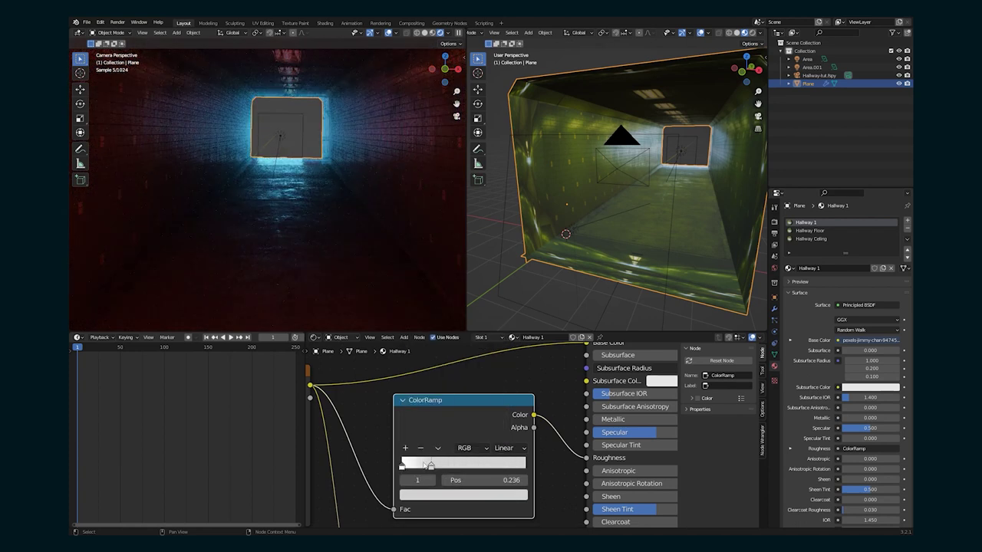
Inspect the hallway wall up close and preview the image texture and ColorRamp outputs of the Hallway 1 material.
scroll(237, 141, up, 2)
middle_drag(237, 140, 277, 209)
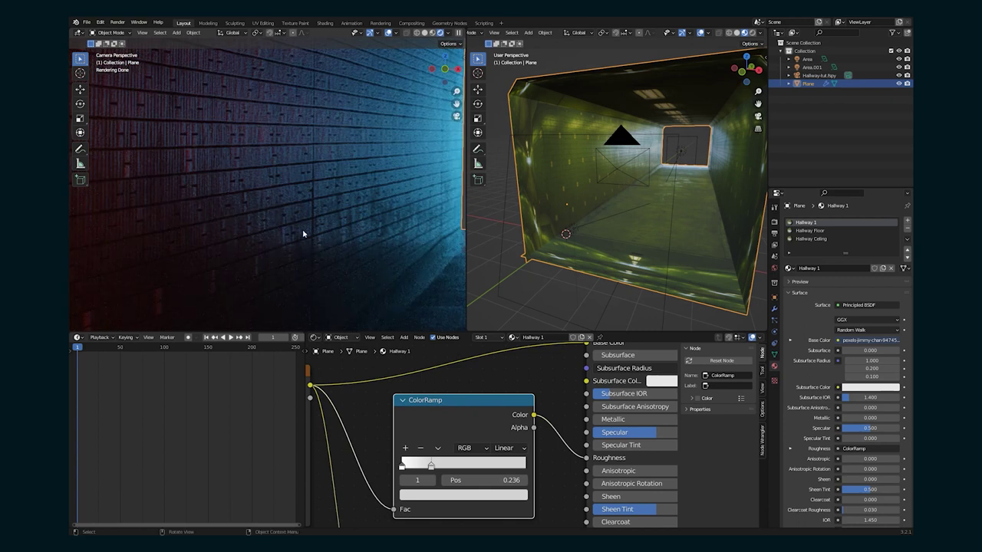
scroll(252, 188, down, 4)
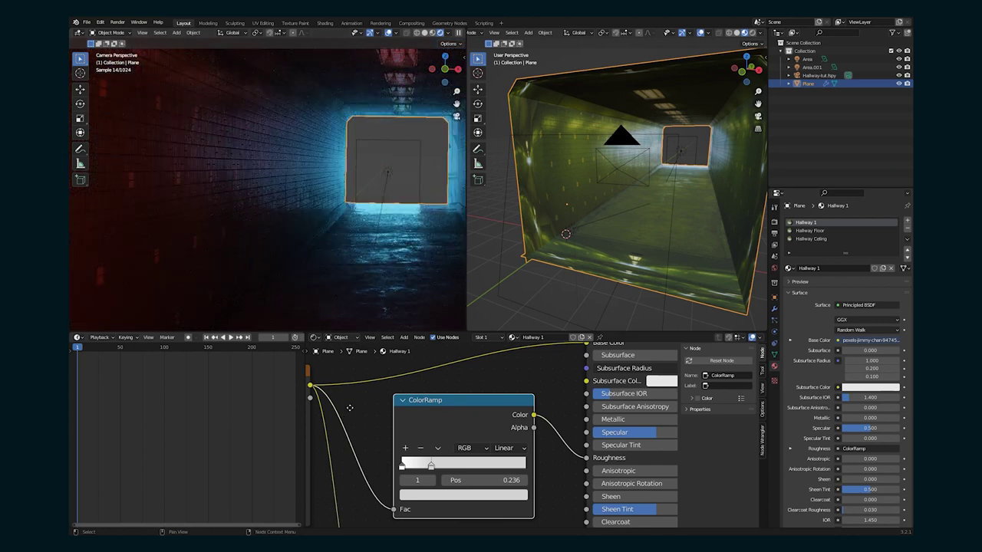
middle_drag(316, 386, 382, 421)
ctrl+shift+click(342, 409)
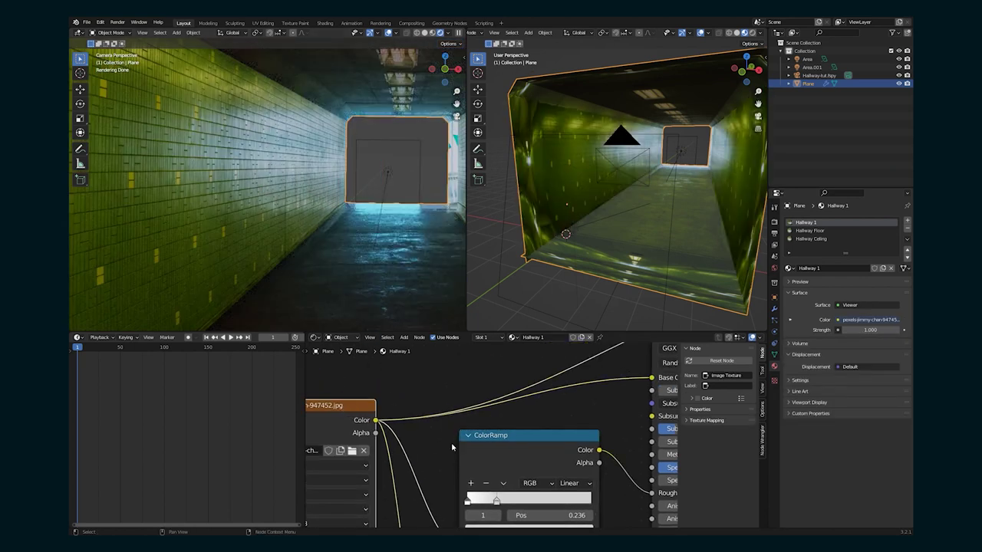
scroll(495, 449, down, 2)
middle_drag(519, 429, 482, 401)
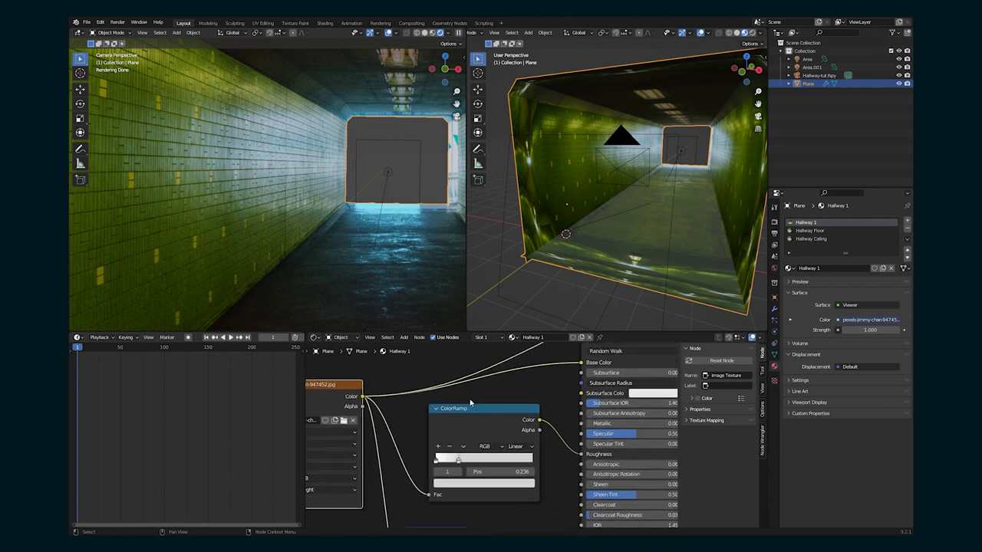
ctrl+shift+click(470, 419)
Move the Hallway 1 ColorRamp's second stop to 0.050 and add another stop to the ramp.
drag(458, 460, 438, 462)
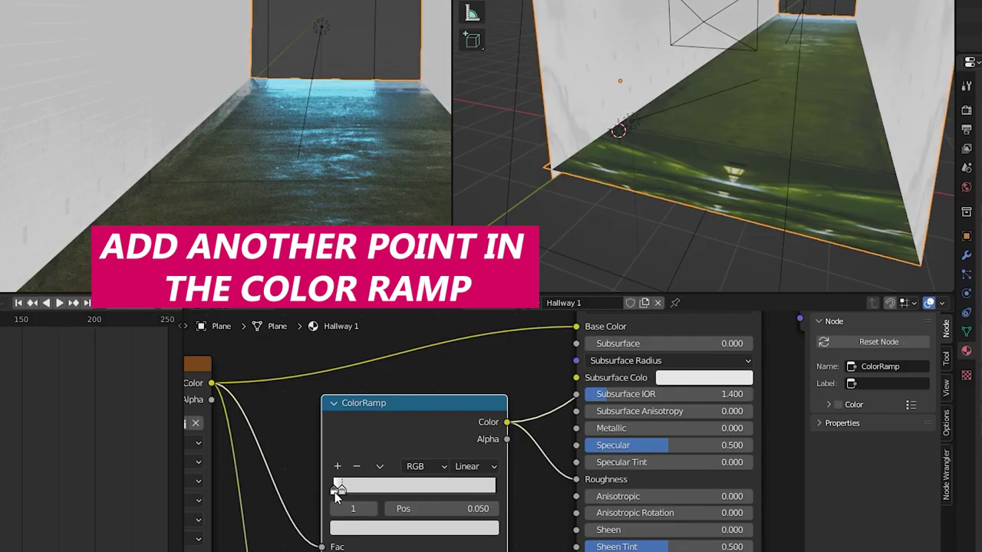
click(336, 466)
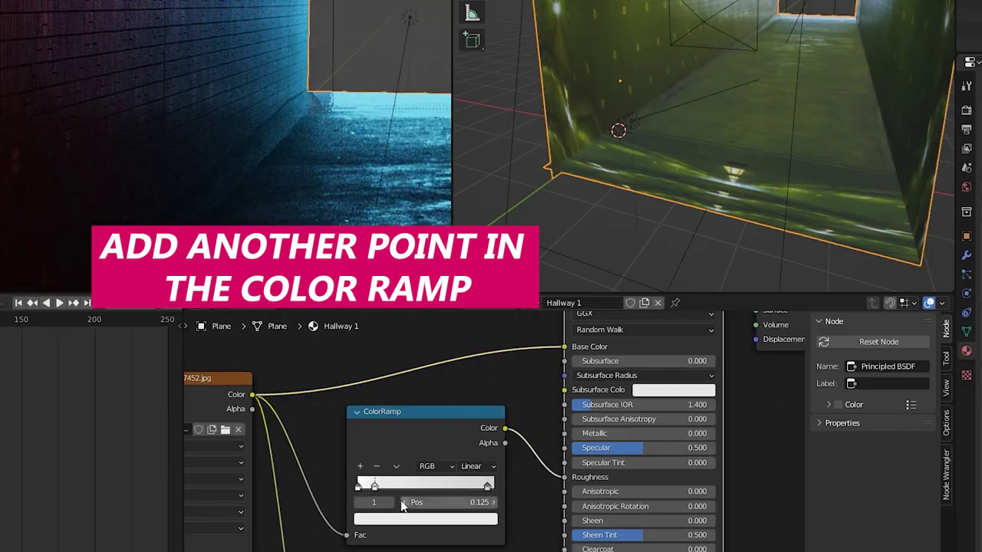
click(486, 483)
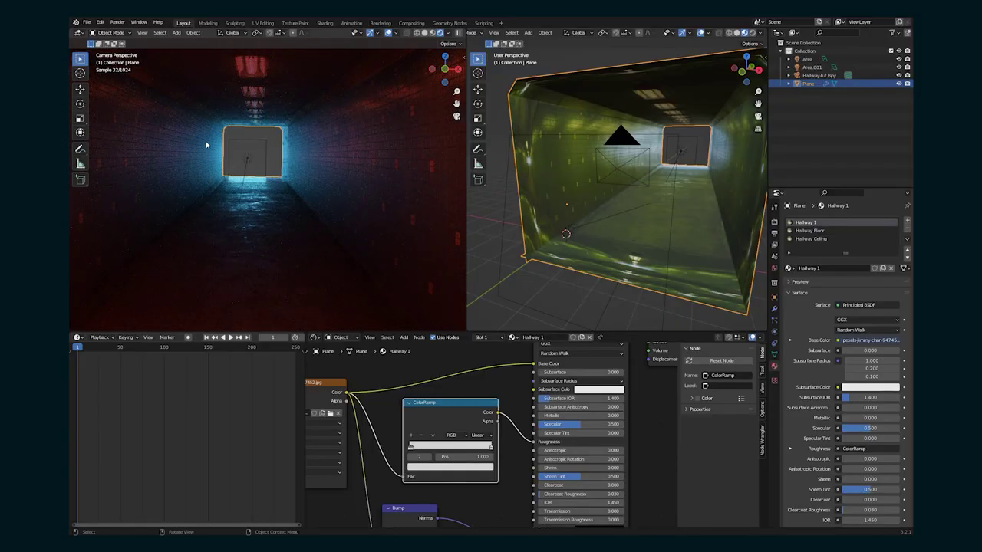
Check the wall surface in the render and set the Hallway 1 Bump node's strength to 0.1.
shift+middle_drag(205, 233, 255, 253)
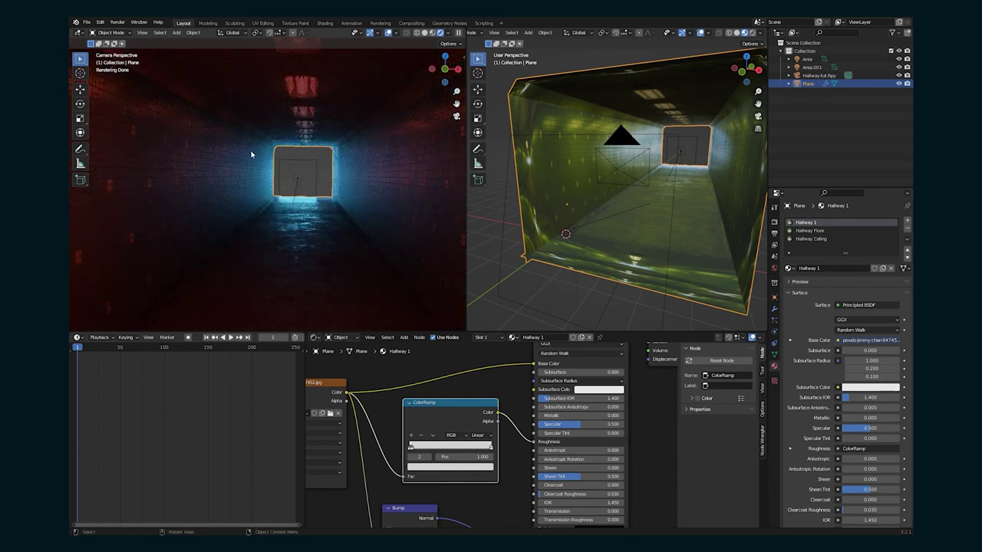
scroll(382, 233, up, 1)
shift+middle_drag(405, 185, 312, 202)
scroll(311, 201, up, 2)
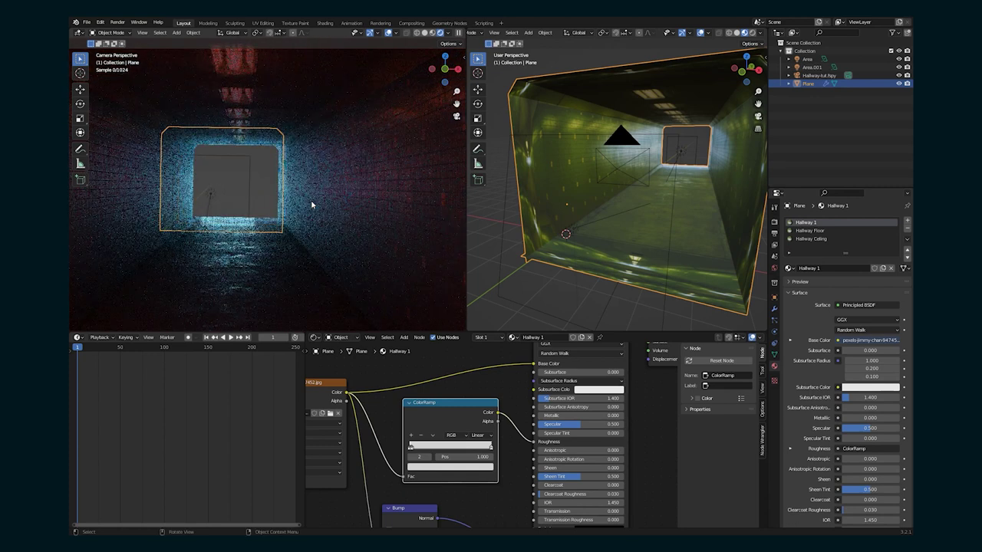
shift+middle_drag(430, 200, 327, 202)
scroll(327, 202, up, 4)
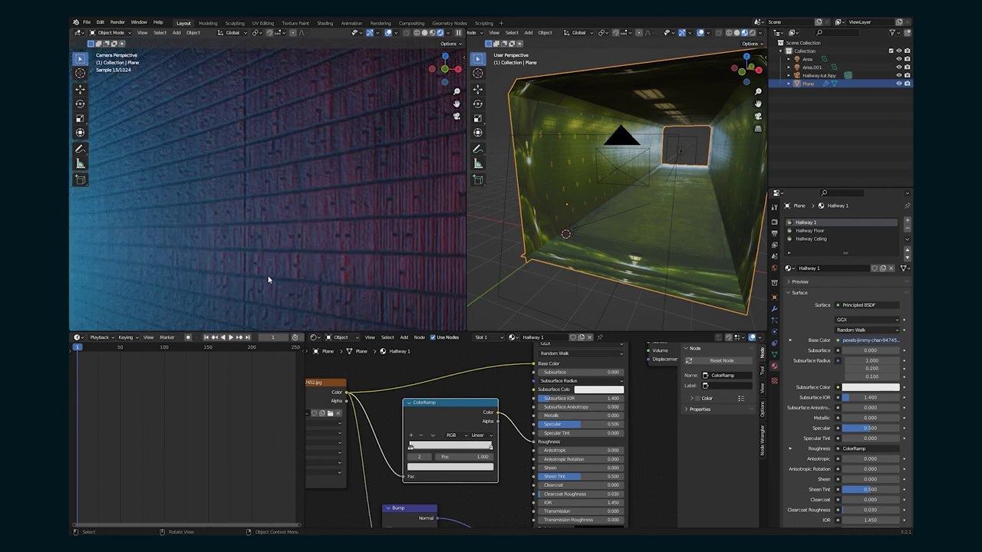
scroll(467, 483, down, 1)
middle_drag(467, 489, 465, 425)
scroll(458, 452, up, 3)
middle_drag(440, 475, 495, 461)
click(437, 460)
click(450, 453)
text(0.1)
key(Return)
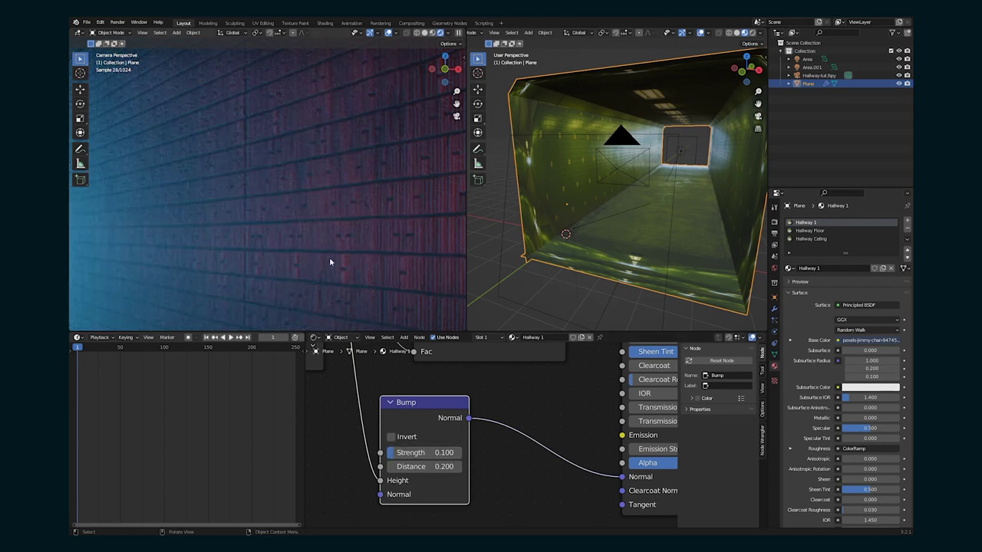
Add a cylinder mesh and scale it along the X axis as a tube for the first ceiling light.
scroll(331, 262, down, 5)
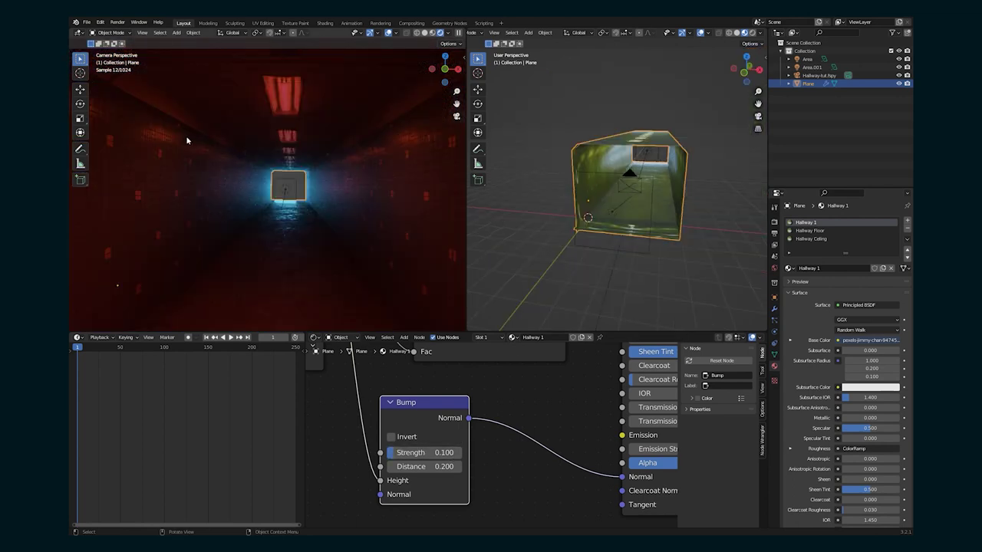
middle_drag(298, 113, 293, 135)
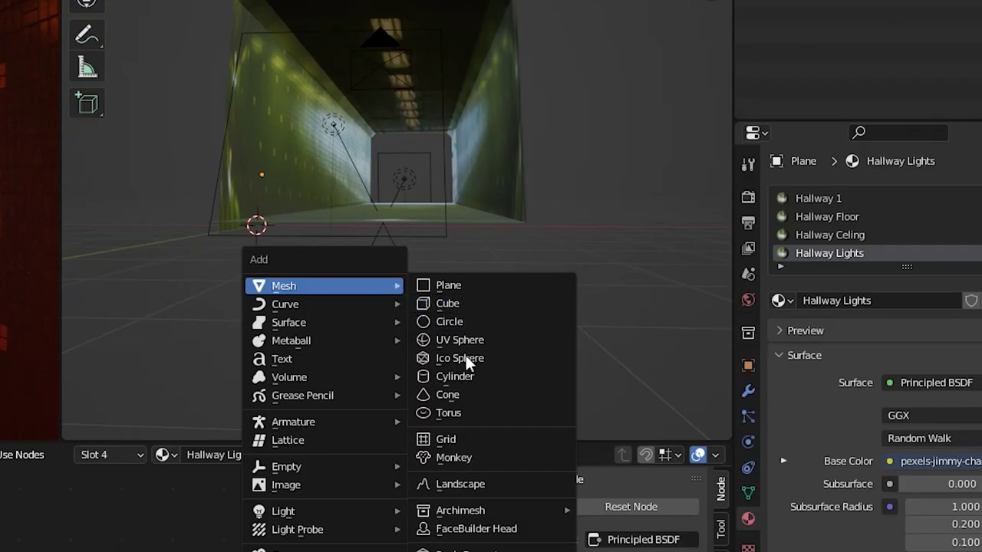
click(455, 375)
key(s)
key(x)
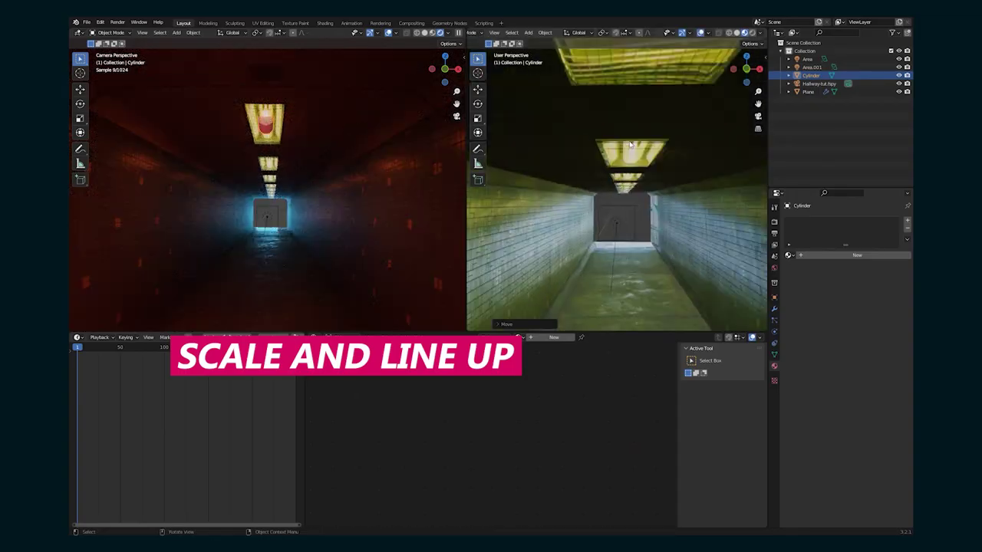
Extrude the hallway's ceiling light faces upward into recesses and return to Object Mode.
mouse_move(634, 149)
middle_down()
mouse_move(638, 156)
mouse_move(644, 128)
mouse_move(634, 149)
middle_up()
mouse_move(634, 212)
middle_down()
mouse_move(641, 115)
mouse_move(647, 222)
mouse_move(625, 176)
mouse_move(662, 227)
mouse_move(633, 205)
middle_up()
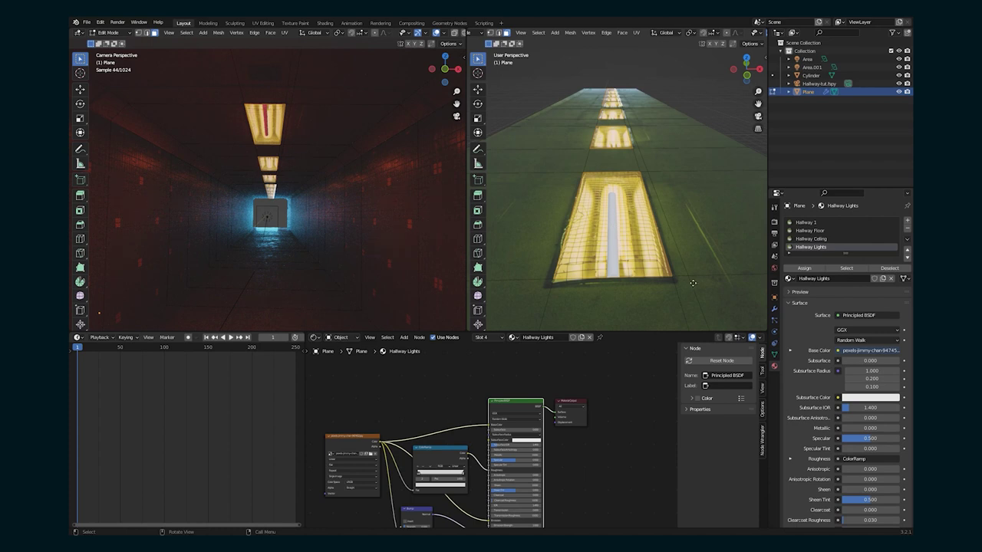
key(e)
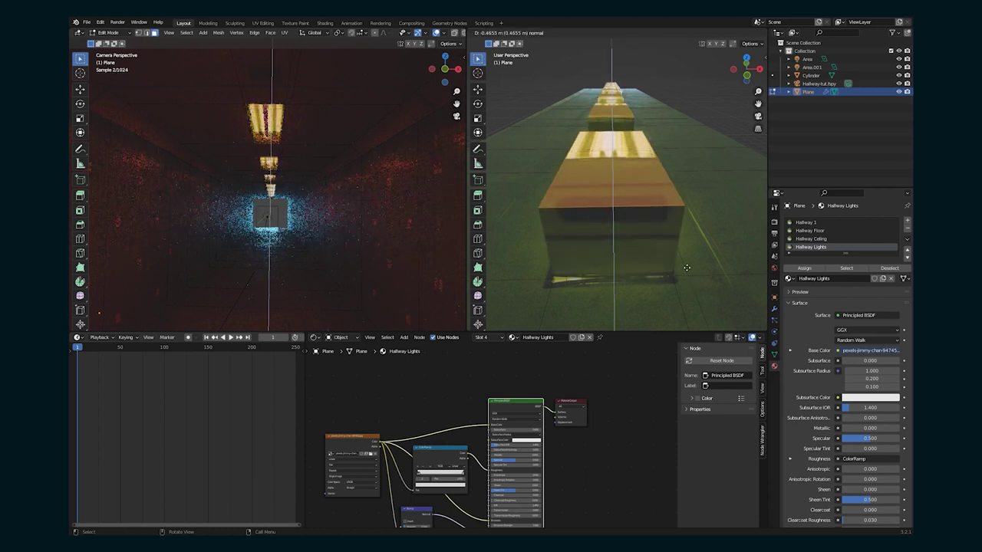
click(692, 252)
middle_drag(632, 212, 665, 109)
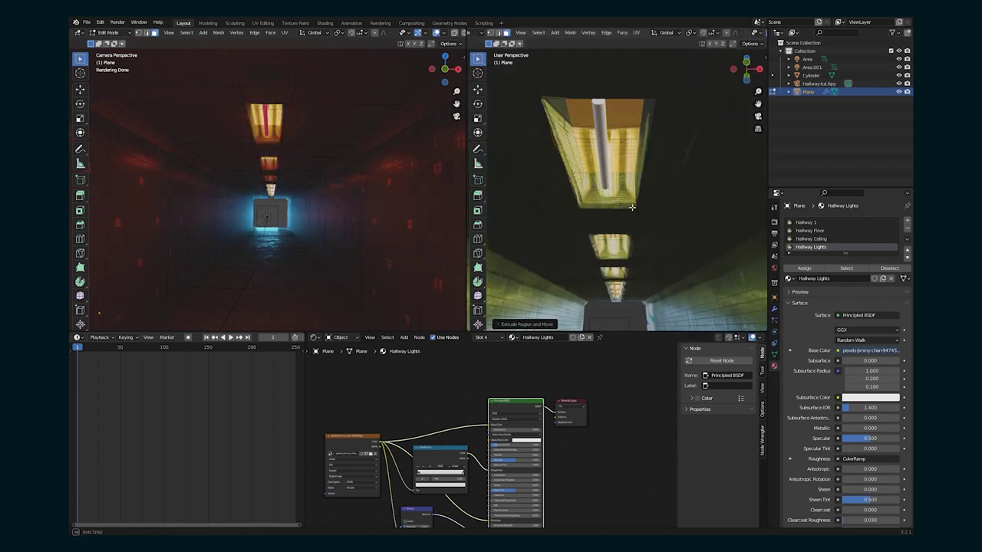
key(Tab)
click(664, 108)
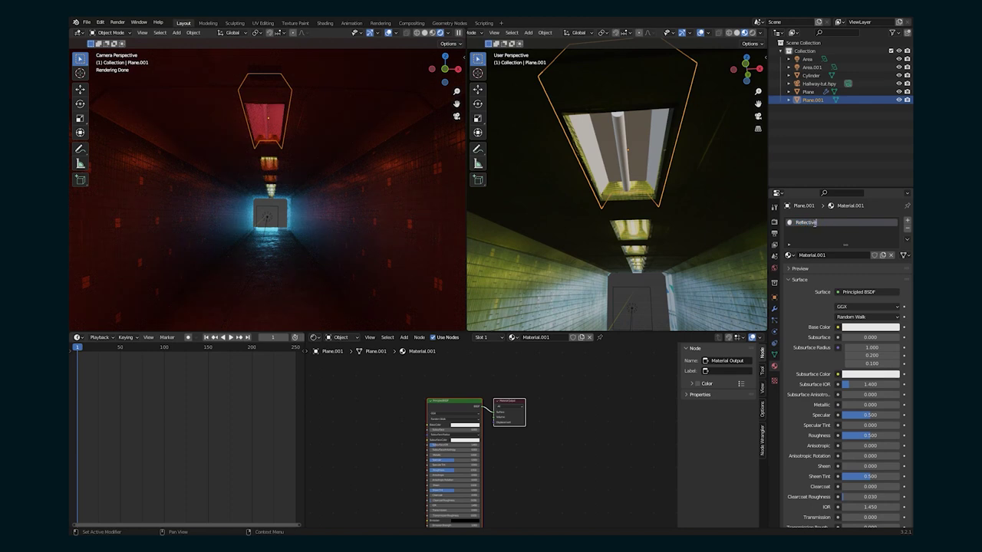
Name Plane.001's material Reflective material and give it a darker grey base color, metallic 0.789 and roughness 0.134.
text(l)
key(Return)
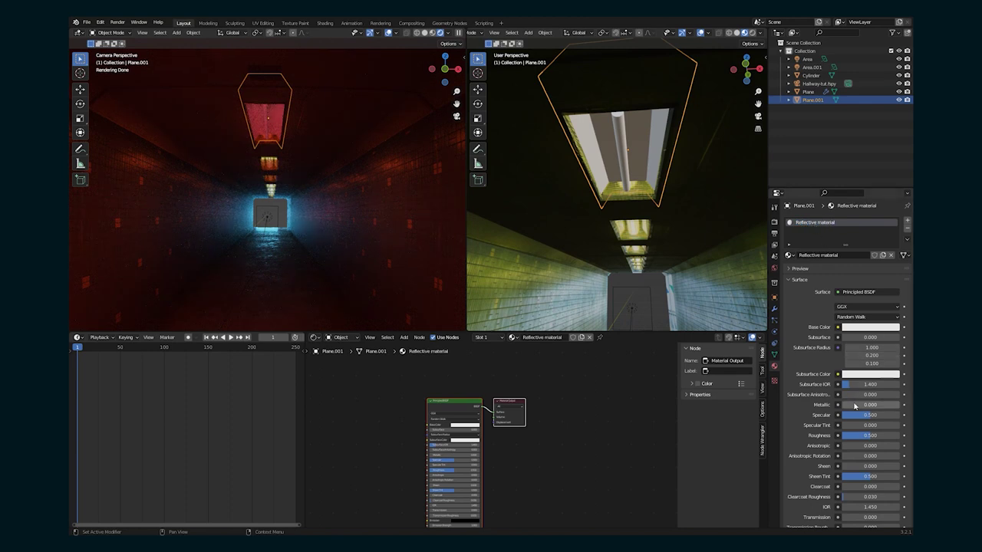
drag(854, 406, 888, 406)
click(870, 327)
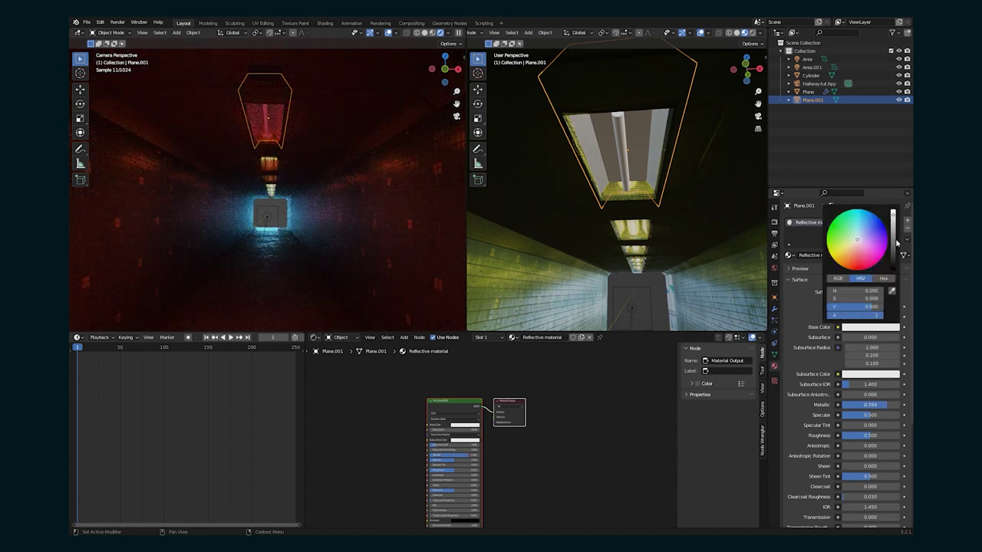
drag(894, 242, 895, 251)
drag(865, 437, 845, 436)
Rename the material on the light tube cylinder as Light.
double_click(816, 222)
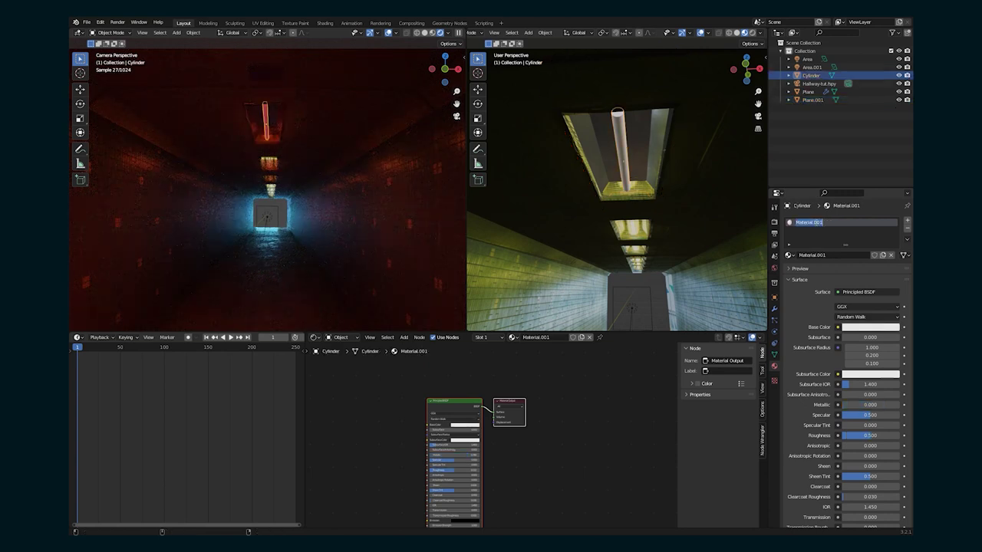
click(816, 222)
text(Light)
key(Return)
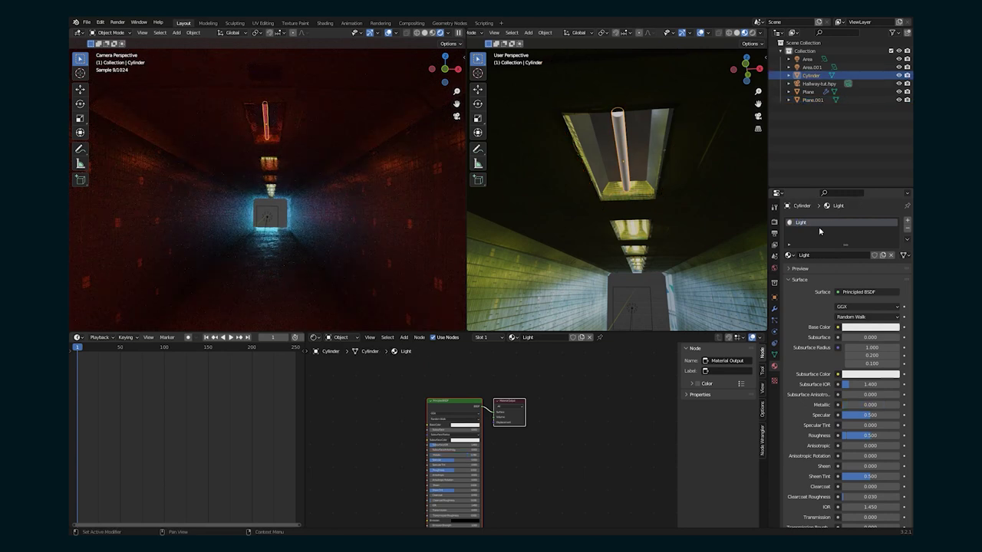
Change the Light material's surface shader to Emission and increase its emission strength.
click(851, 293)
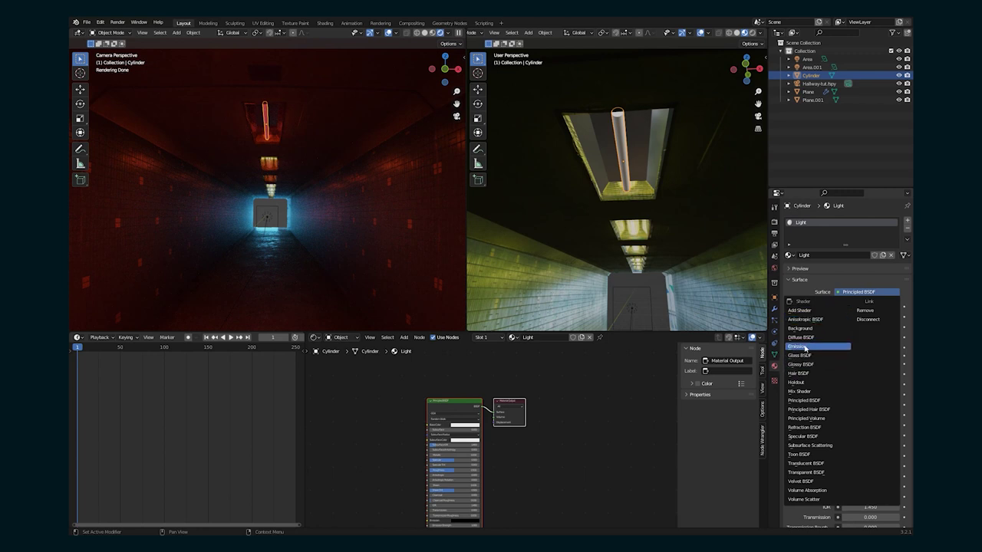
click(804, 347)
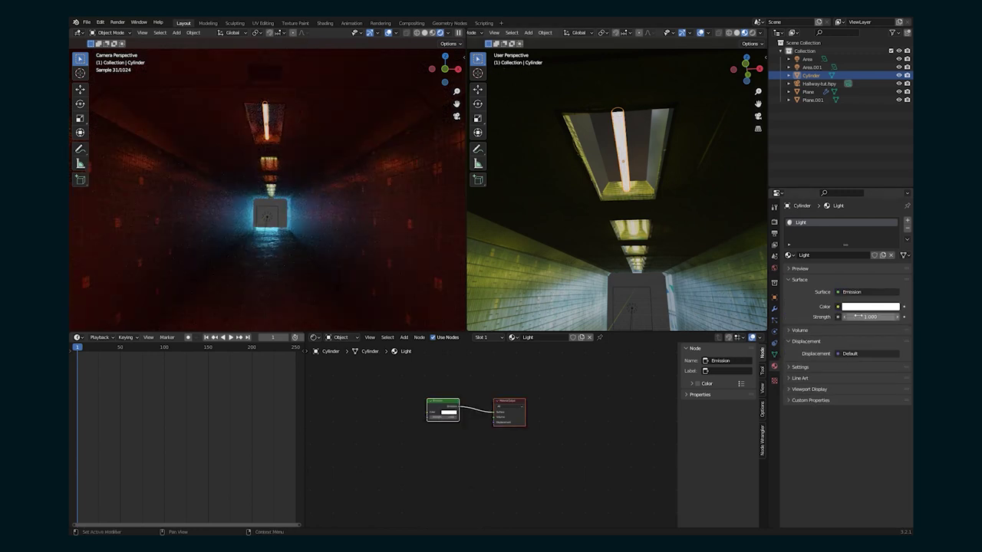
text(0)
key(Return)
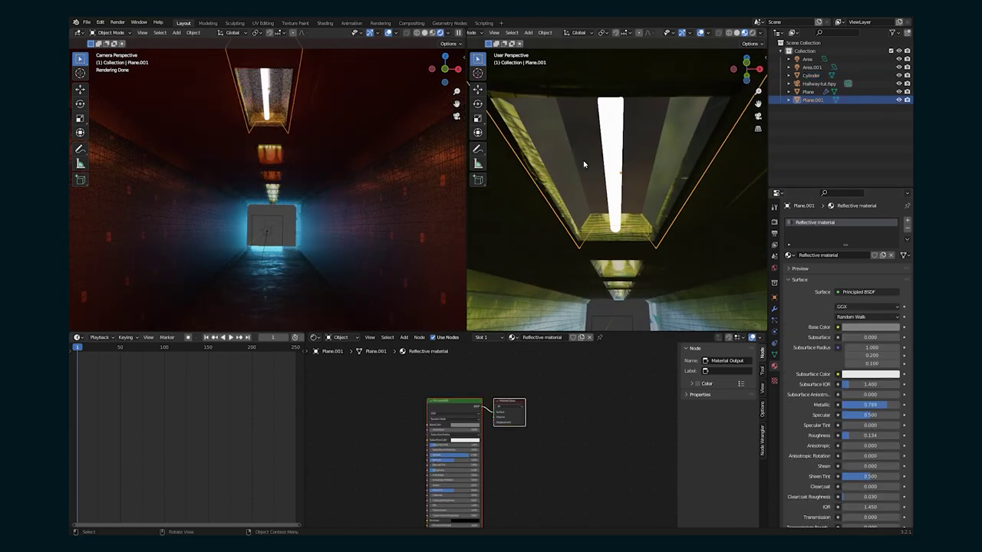
Move the sides of the light recess inward along X to fit the ceiling opening and return to Object Mode.
key(g)
click(538, 185)
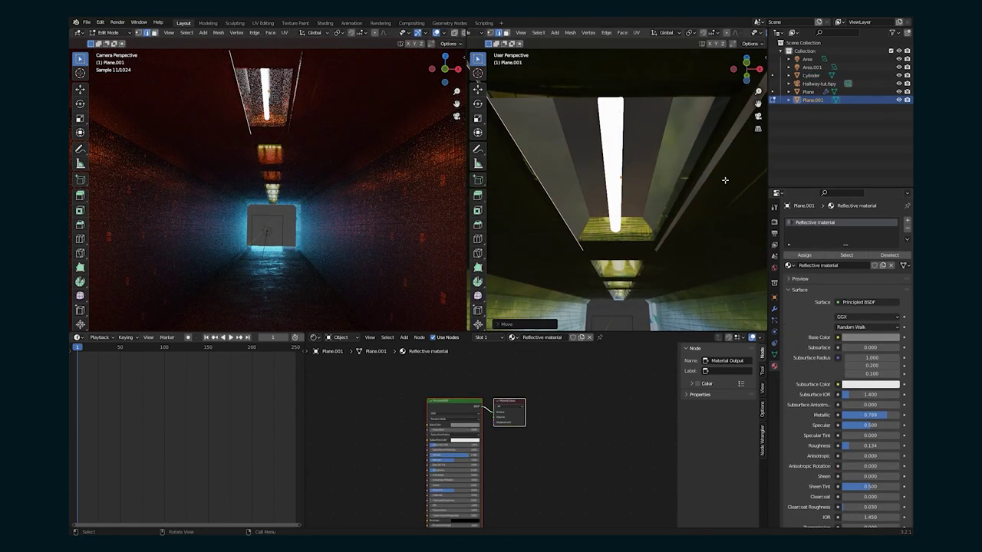
key(g)
key(Escape)
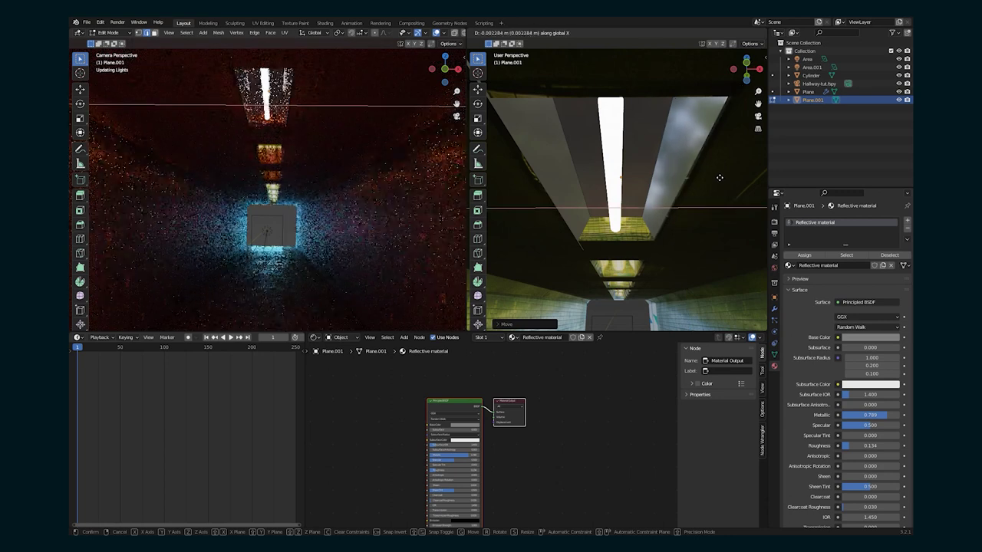
key(Tab)
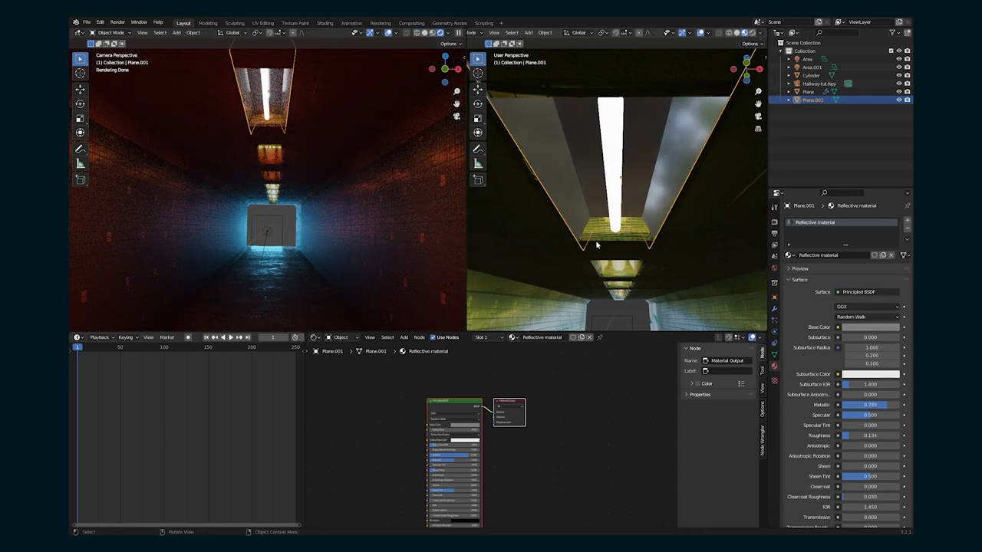
Scale the light recess and shift it along Y so its end wall sits within the ceiling opening.
key(s)
click(651, 230)
key(Tab)
middle_drag(651, 231, 746, 227)
click(663, 260)
key(Tab)
key(g)
key(y)
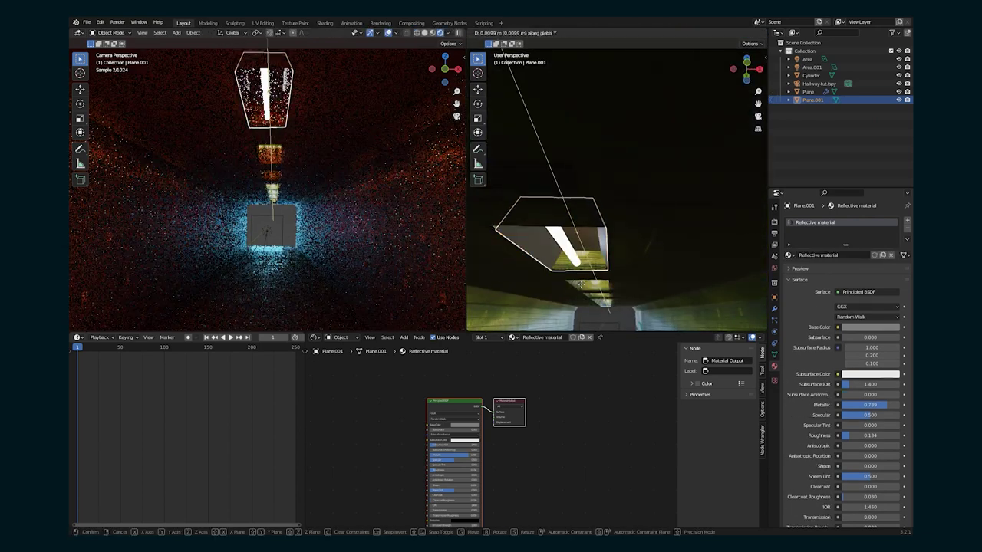
click(740, 224)
Duplicate the light tube twice along X, placing one copy on each side of the original.
scroll(604, 248, up, 3)
middle_drag(572, 291, 586, 220)
click(587, 220)
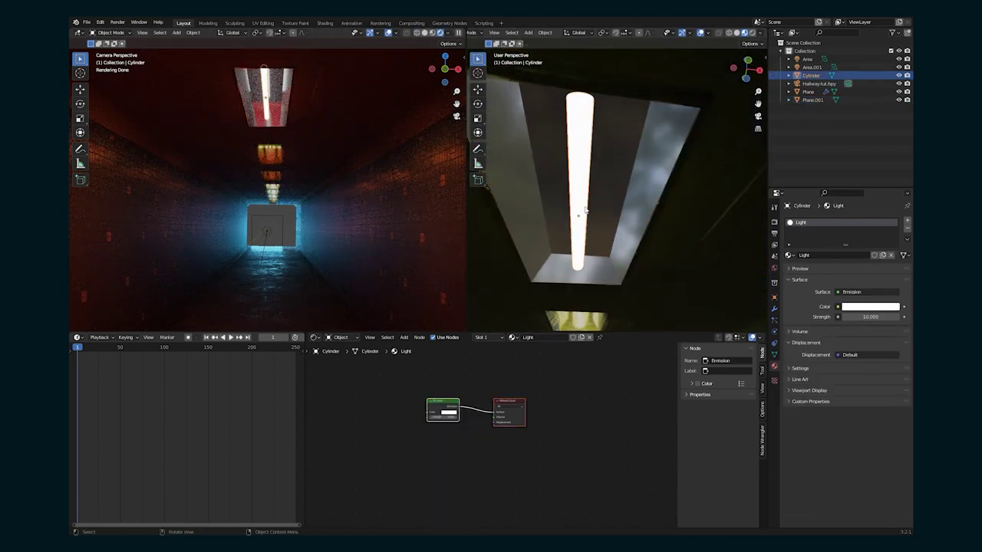
key(shift+d)
key(x)
click(557, 221)
key(shift+d)
key(x)
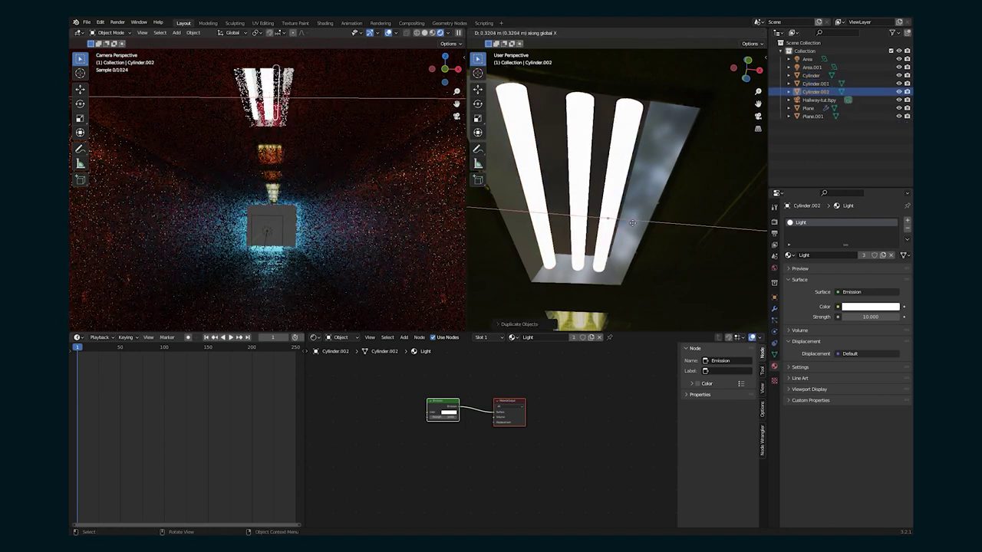
click(618, 184)
Fill the open bottom edge loop of the light recess with a new face.
click(608, 158)
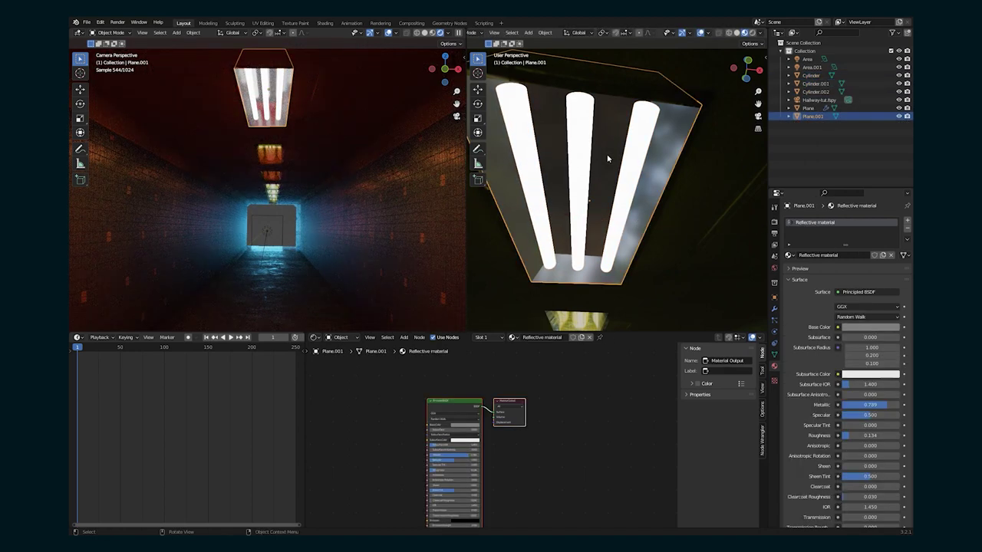
key(Tab)
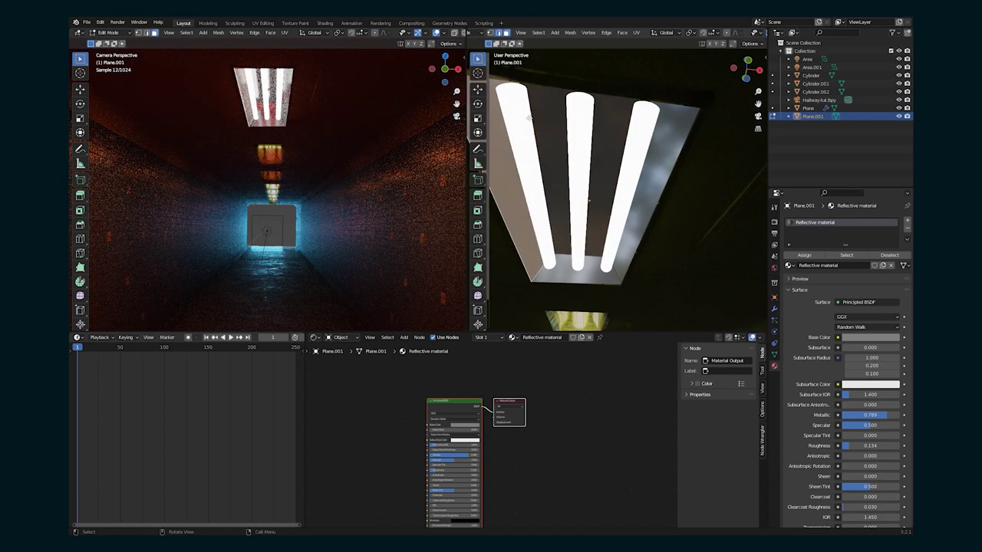
alt+click(526, 272)
key(f)
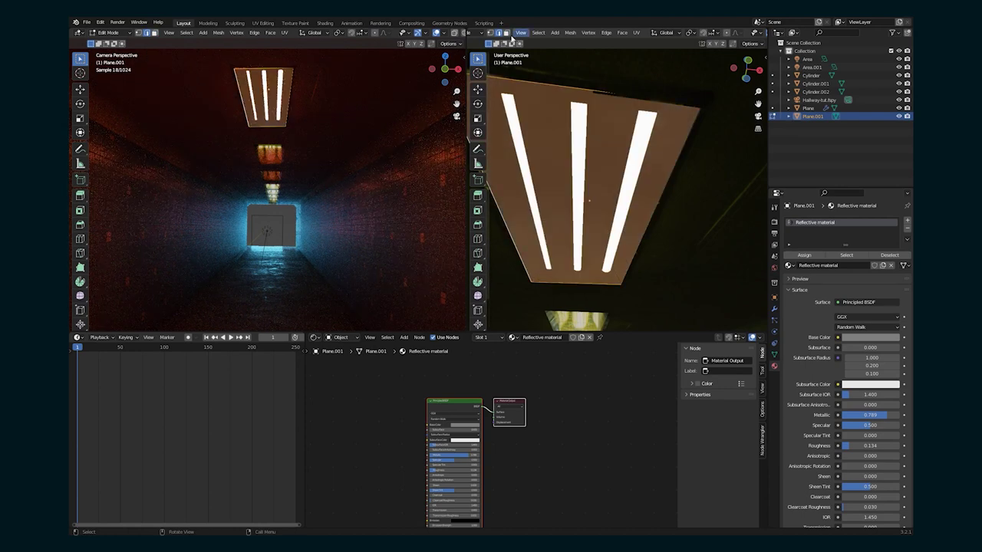
Separate the new bottom face of the recess into its own object and enter Edit Mode on it.
click(506, 33)
key(p)
click(551, 131)
key(Tab)
click(664, 138)
key(Tab)
key(Tab)
click(738, 142)
click(519, 107)
key(Tab)
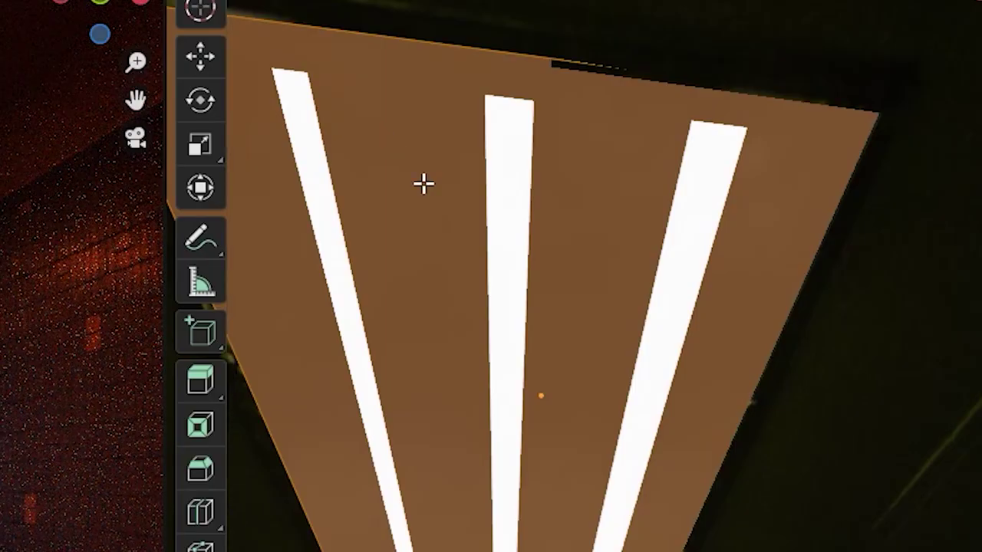
key(p)
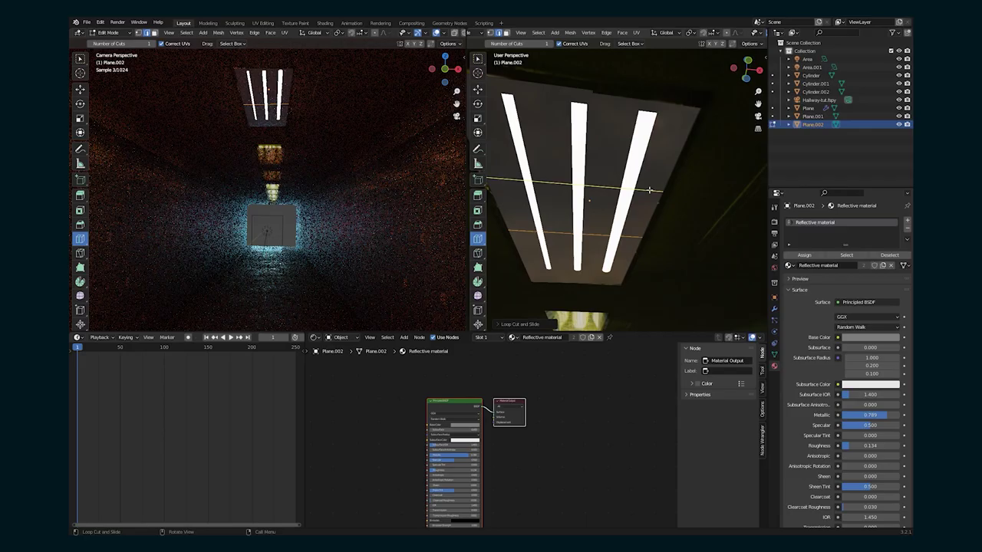
Add loop cuts across the separated panel, subdivide it repeatedly into a fine grid, and return to Object Mode.
click(649, 190)
click(631, 257)
right_click(606, 147)
click(597, 170)
key(a)
right_click(595, 175)
click(595, 174)
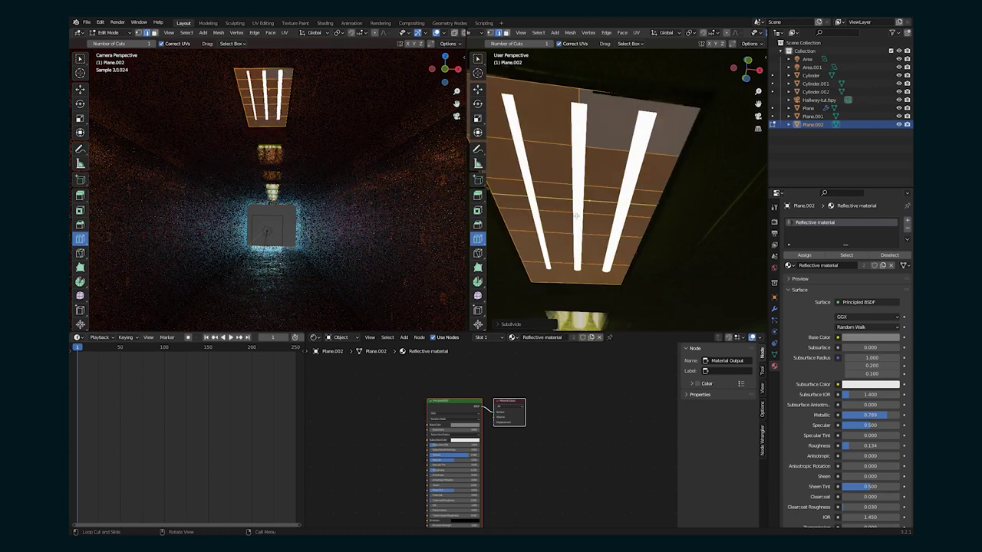
right_click(602, 191)
click(602, 191)
right_click(602, 190)
click(602, 191)
right_click(602, 191)
click(602, 191)
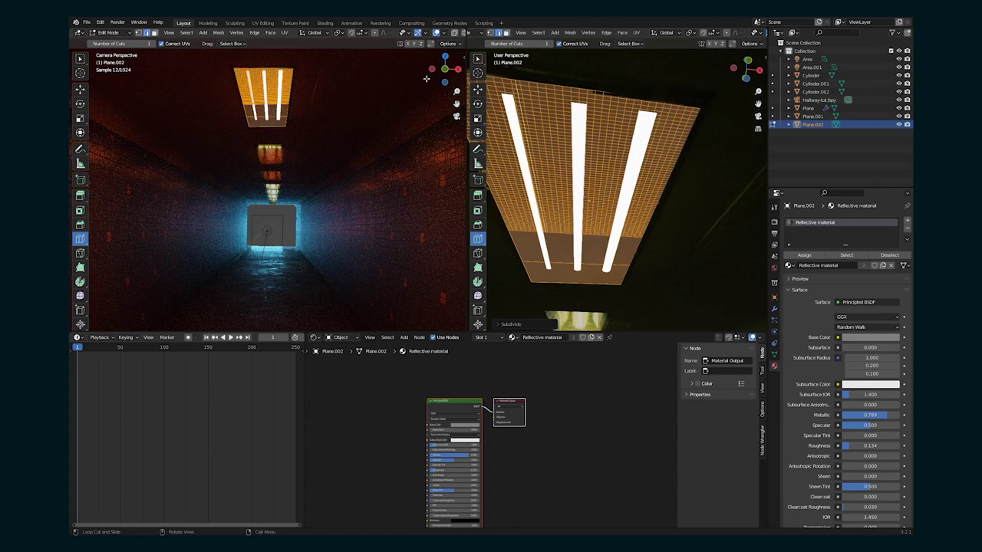
click(478, 59)
key(Tab)
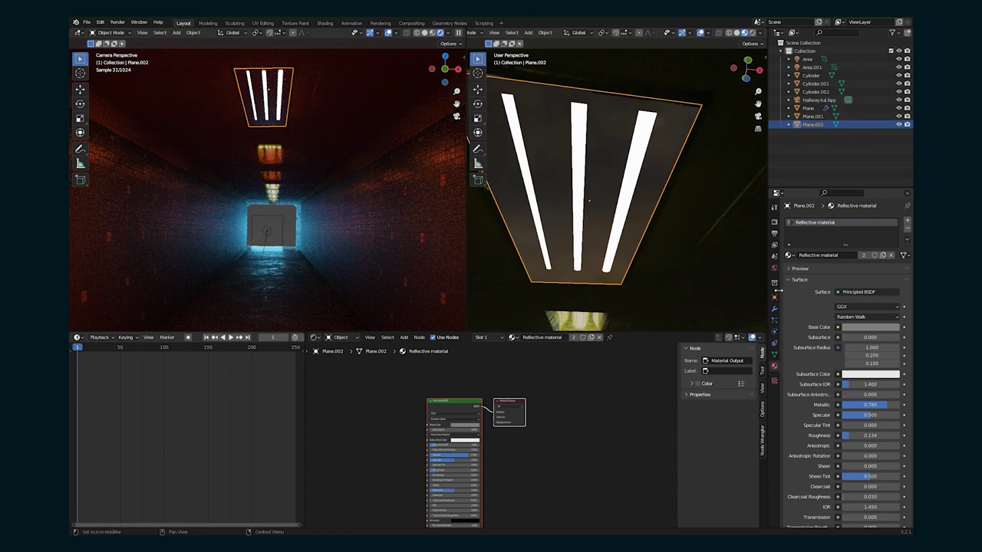
Add a Wireframe modifier to the subdivided panel with a thickness of 0.008 m.
click(774, 308)
click(802, 220)
click(755, 408)
scroll(659, 239, up, 4)
middle_drag(644, 200, 602, 182)
scroll(602, 181, up, 2)
click(836, 246)
drag(836, 247, 828, 247)
Reposition the wireframe grid panel beneath the light tubes.
click(598, 269)
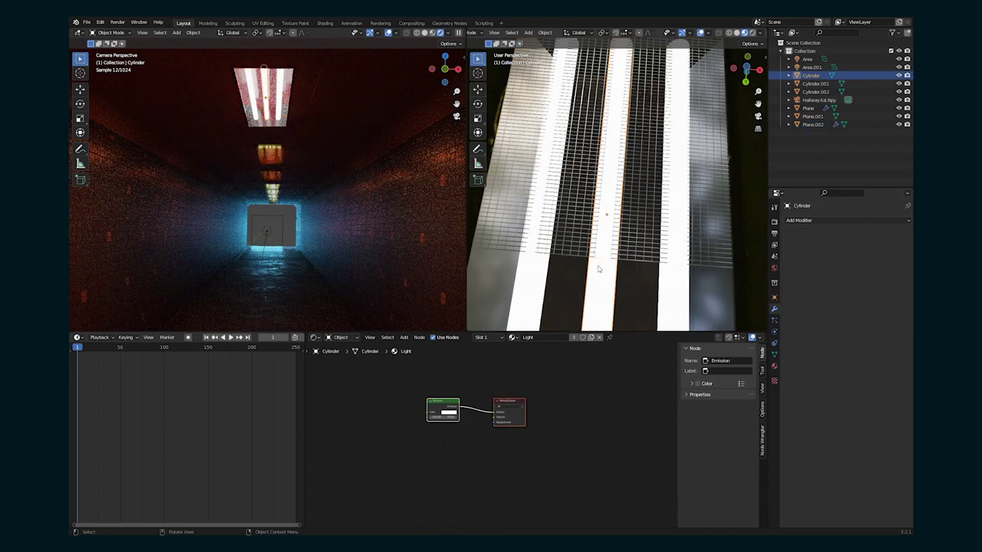
scroll(260, 123, up, 4)
shift+middle_drag(269, 110, 379, 297)
key(g)
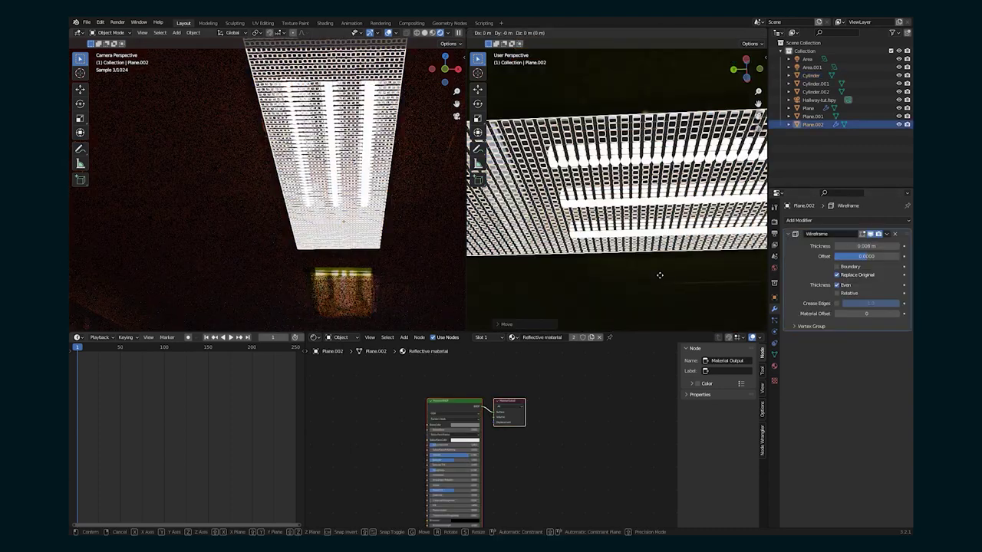
click(619, 176)
click(620, 177)
Select all three light tubes and raise them about 0.13 m along Z above the grid.
click(831, 76)
shift+click(826, 91)
middle_drag(729, 161, 635, 244)
key(g)
key(z)
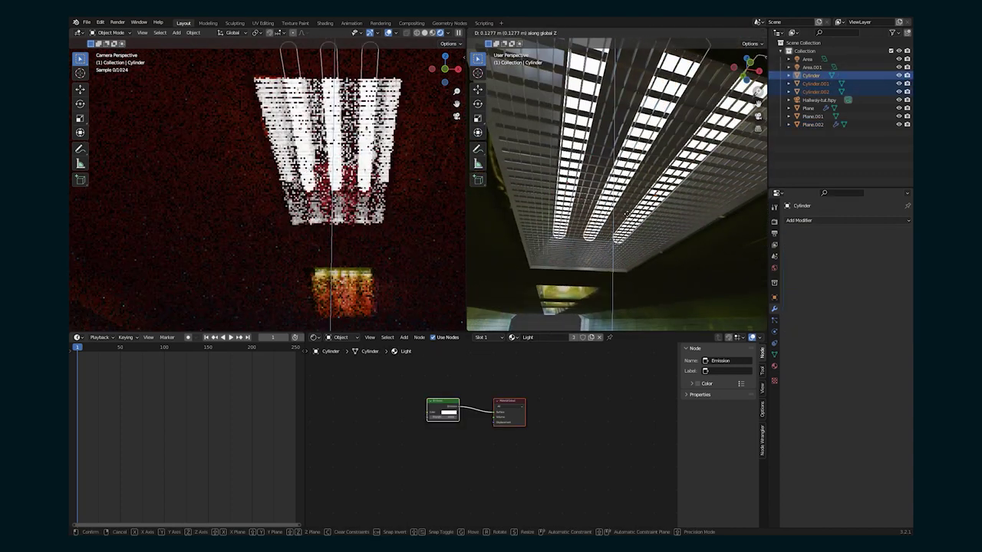
click(477, 165)
mouse_move(629, 201)
middle_down()
mouse_move(620, 182)
mouse_move(612, 252)
mouse_move(639, 197)
middle_up()
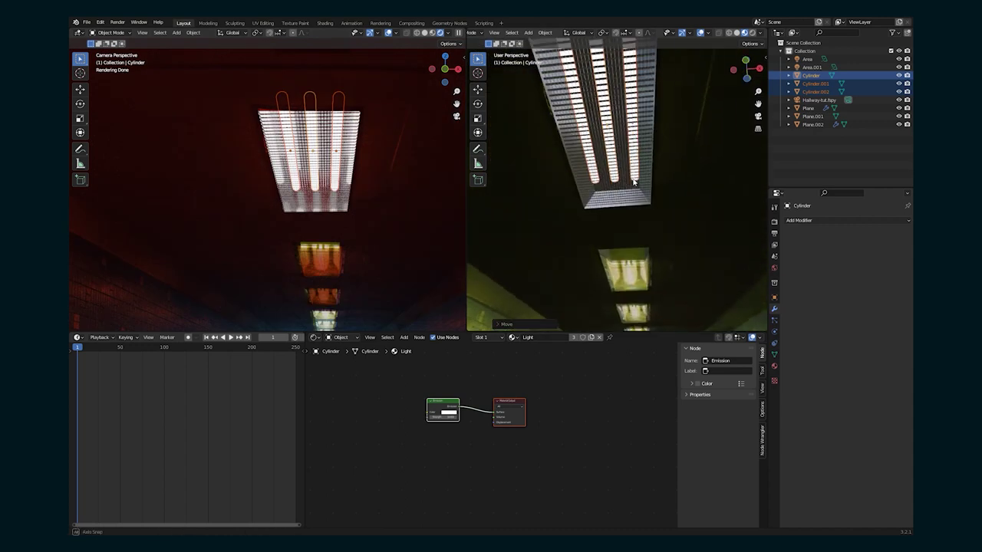
scroll(630, 168, down, 2)
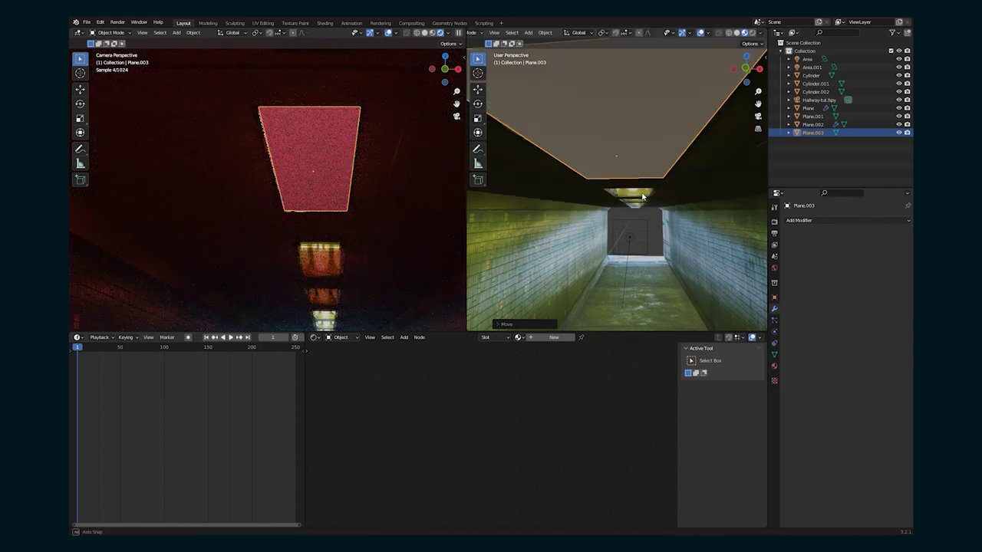
Add a scaled border around the Plane.003 panel and delete its center face to leave an open frame.
scroll(643, 196, down, 2)
key(Tab)
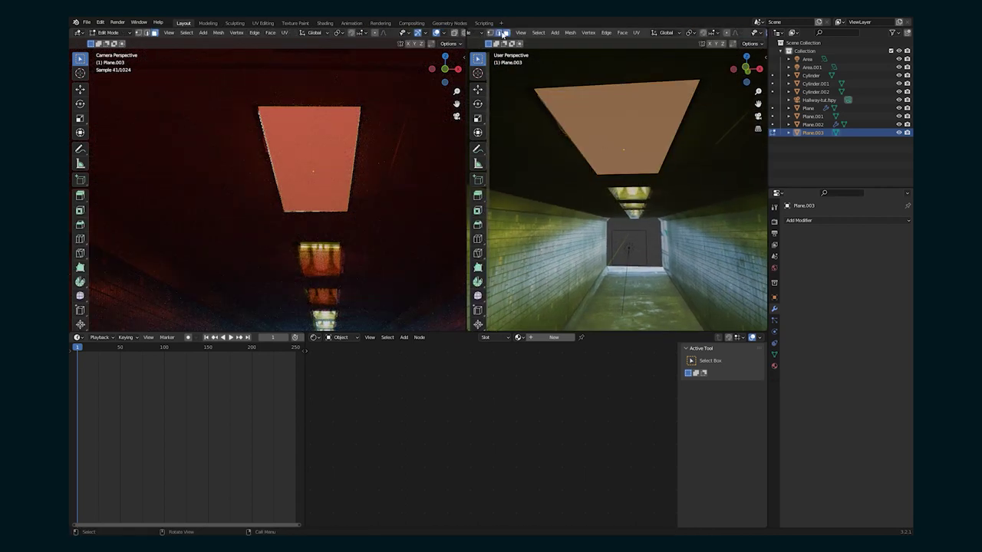
click(503, 35)
key(s)
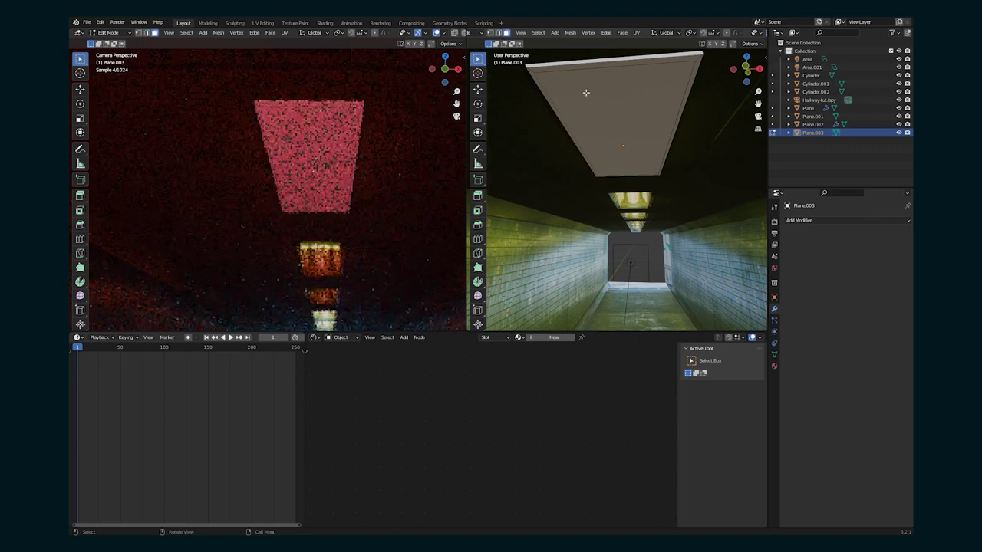
click(590, 94)
key(x)
click(557, 96)
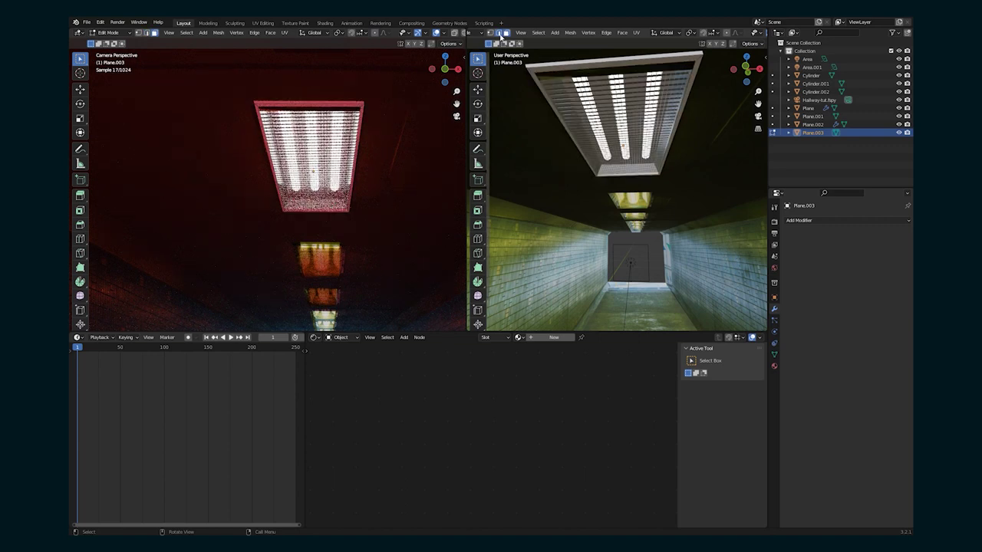
Move the frame's selected geometry along Z, return to Object Mode, and scale the frame along Y.
key(g)
key(z)
key(Tab)
middle_drag(583, 165, 617, 182)
key(s)
key(y)
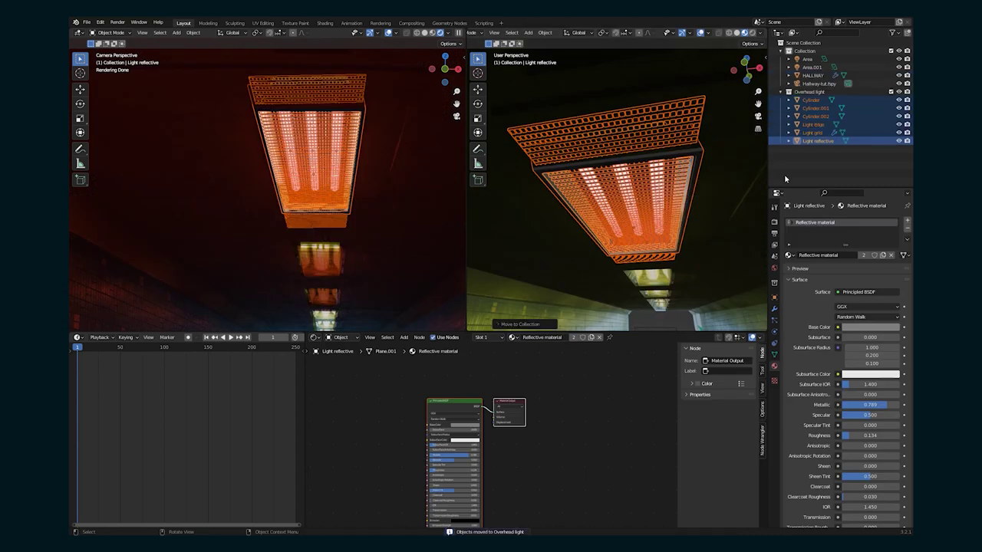
Collapse the Overhead light collection and toggle it to check the grouped light from below.
click(783, 91)
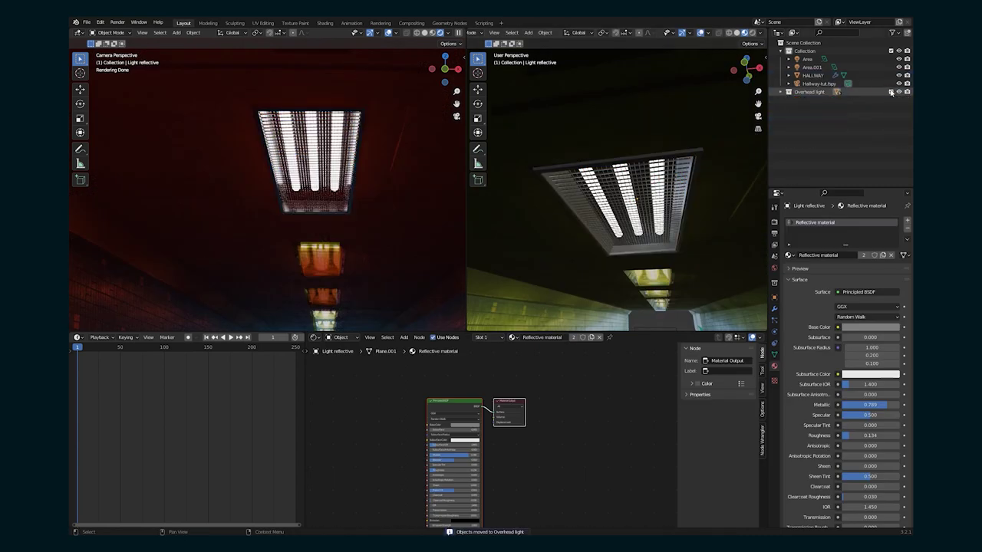
click(891, 92)
middle_drag(535, 221, 600, 171)
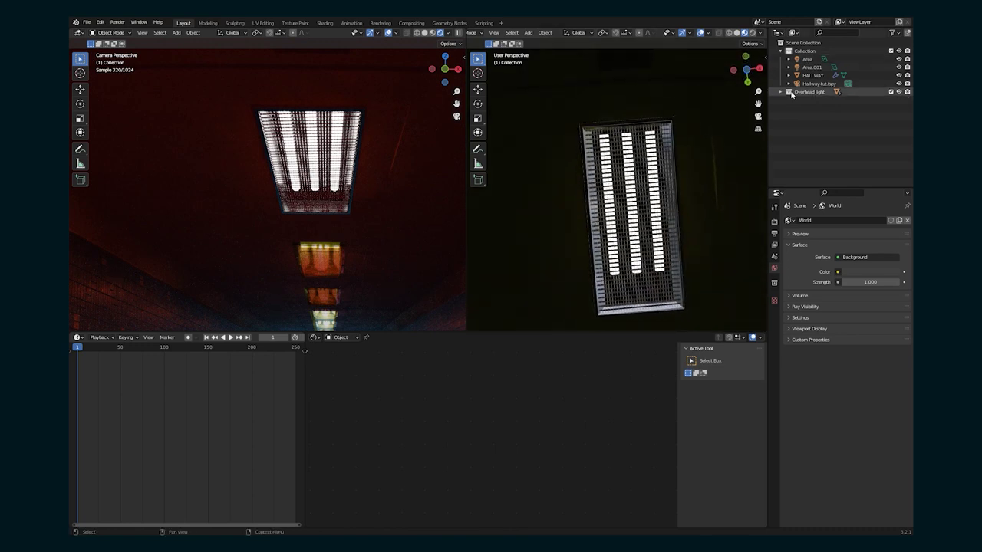
Select the three light tubes in the Overhead light collection and shift them about 0.1 m along Y to center them.
click(781, 92)
click(810, 100)
key(g)
key(y)
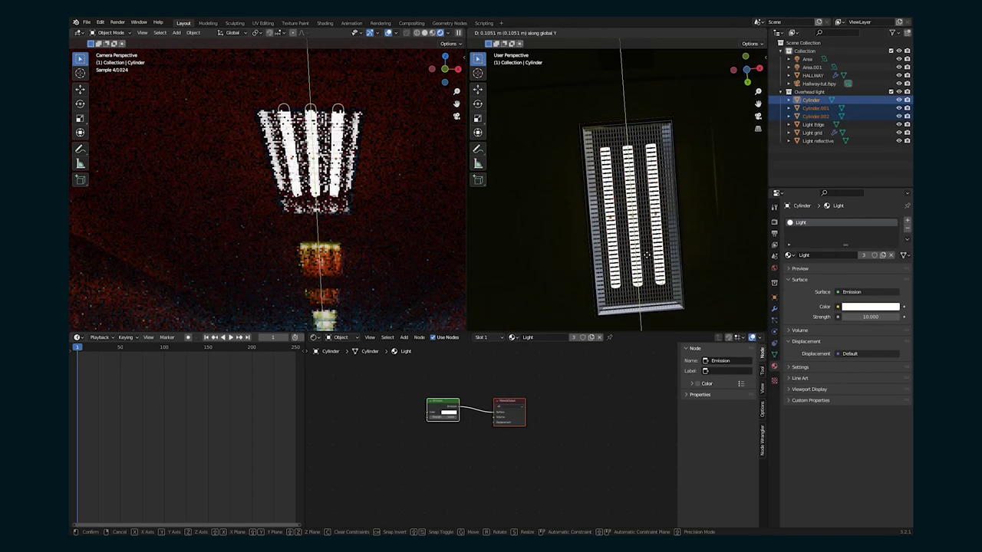
click(647, 257)
Add a Musgrave Texture node to the Light reflective object's Reflective material.
click(818, 140)
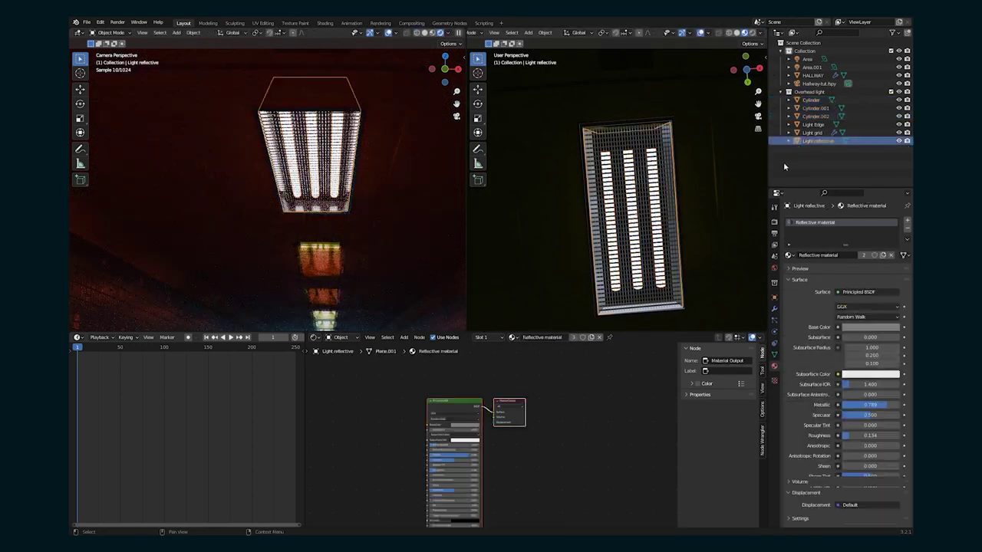
middle_drag(417, 402, 466, 360)
scroll(460, 394, up, 6)
scroll(460, 419, down, 2)
mouse_move(460, 395)
middle_down()
mouse_move(462, 417)
mouse_move(465, 402)
middle_up()
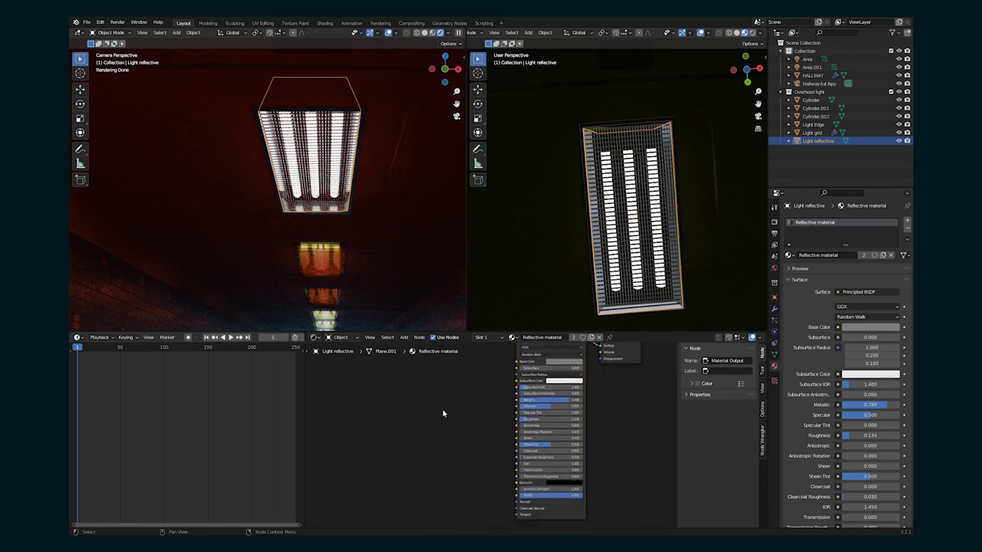
key(shift+a)
click(442, 410)
text(mu)
click(480, 425)
click(461, 469)
Add a Bump node between the Musgrave Texture and the shader's Normal input, with the Principled BSDF as output.
key(shift+a)
text(bu)
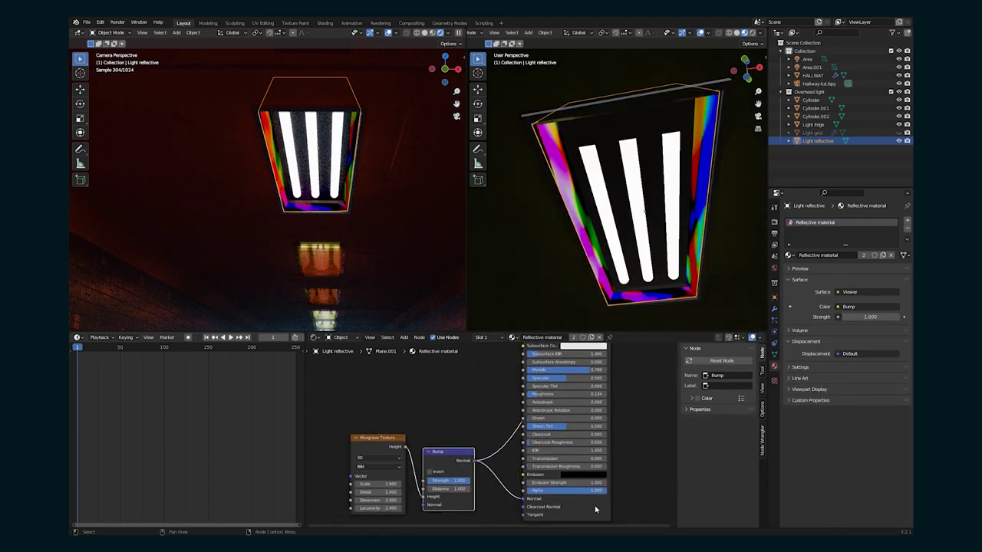
ctrl+shift+click(595, 509)
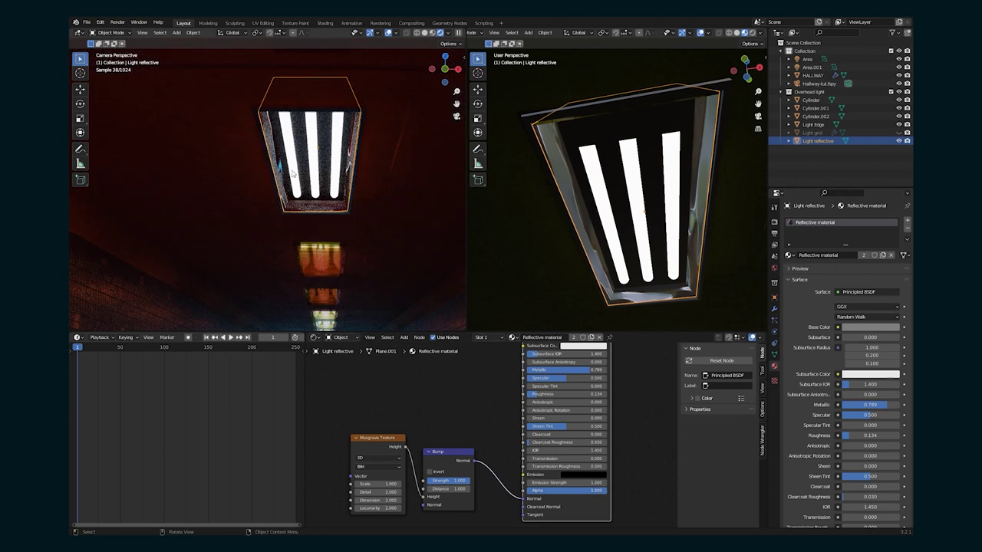
Spread out the texture nodes and insert a ColorRamp between the Musgrave Texture and the Bump node.
drag(363, 448, 319, 445)
drag(445, 454, 466, 450)
key(shift+a)
click(433, 415)
key(Return)
click(423, 454)
scroll(440, 418, up, 5)
Adjust the stop positions and colors of the ColorRamp feeding the Bump node.
drag(365, 451, 386, 451)
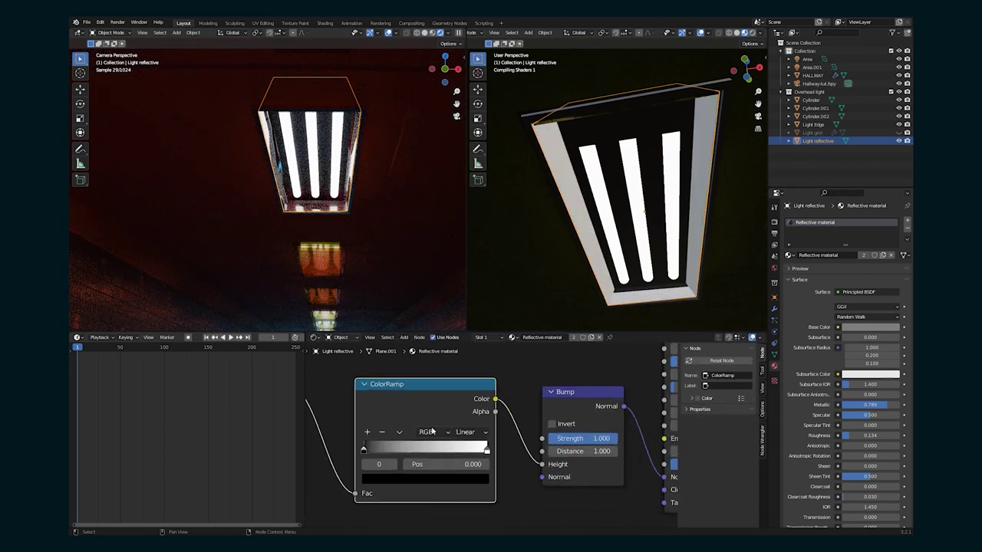
click(394, 478)
click(486, 453)
click(463, 478)
mouse_move(464, 326)
mouse_down()
mouse_move(462, 349)
mouse_move(463, 309)
mouse_up()
click(469, 480)
drag(463, 451, 491, 450)
scroll(452, 414, down, 5)
middle_drag(453, 414, 428, 468)
Connect the ramp output to Roughness through a second ColorRamp and preview that ramp on the surface.
drag(495, 457, 568, 399)
scroll(566, 414, up, 2)
middle_drag(566, 437, 657, 394)
key(shift+a)
click(560, 396)
text(co)
key(Return)
click(589, 436)
ctrl+shift+click(598, 412)
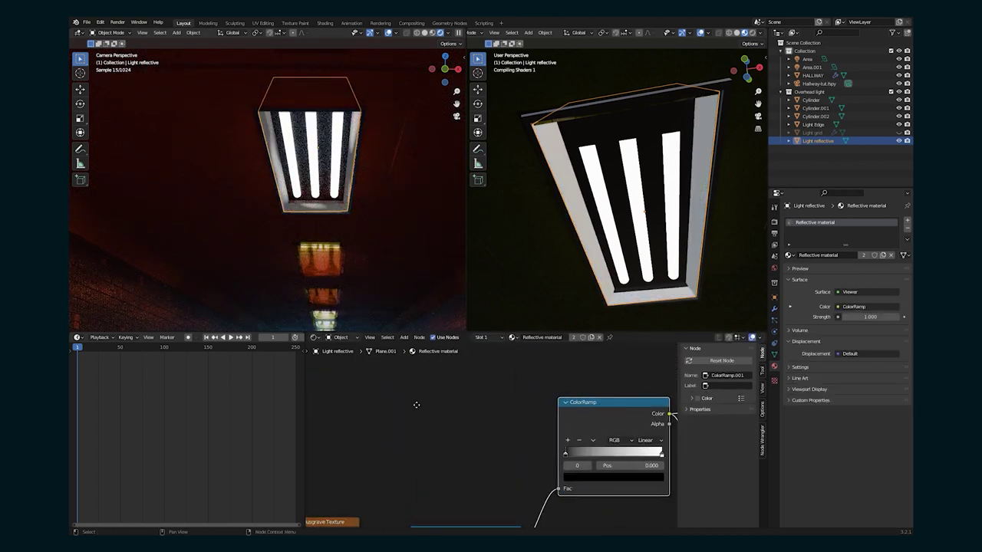
Move the roughness ColorRamp's stops inward, darken its light stop, and restore the Principled BSDF as the material output.
scroll(594, 429, up, 1)
middle_drag(594, 429, 487, 386)
drag(453, 415, 478, 417)
drag(566, 415, 546, 416)
click(529, 440)
drag(543, 292, 543, 352)
scroll(443, 502, down, 7)
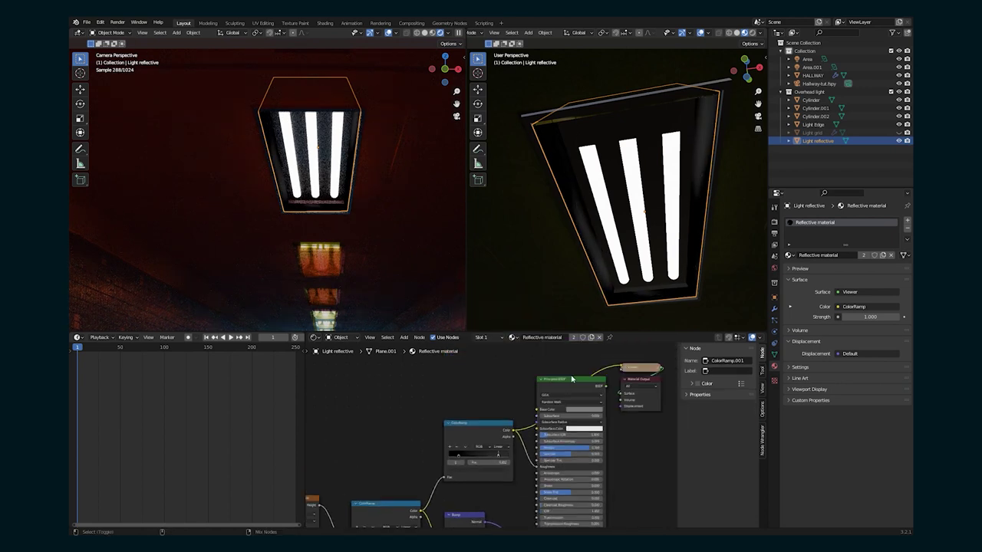
ctrl+shift+click(570, 380)
scroll(257, 194, up, 5)
scroll(307, 220, down, 3)
scroll(407, 421, down, 1)
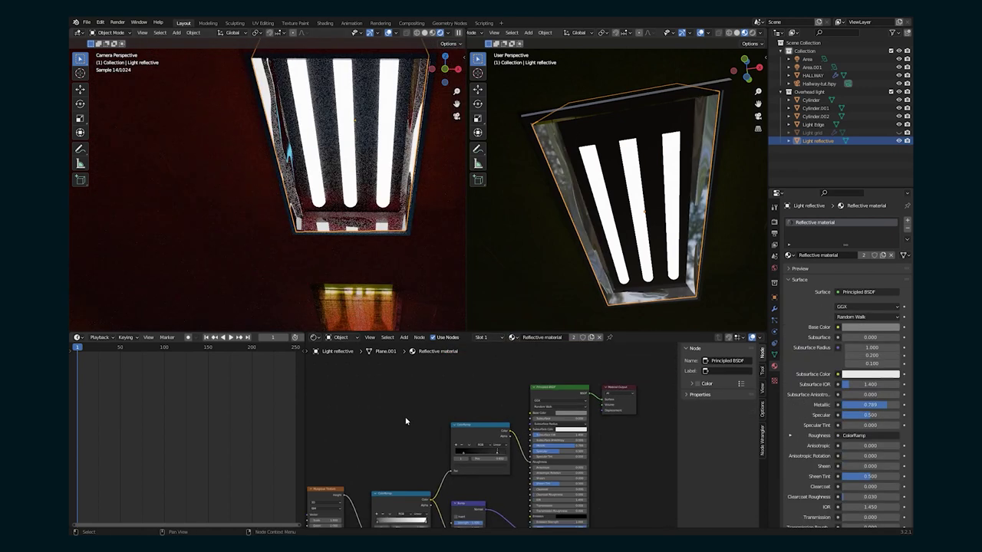
Cut the link from the first ColorRamp to the Bump node and reconnect it to the Height input.
scroll(506, 498, up, 2)
middle_drag(523, 523, 445, 412)
ctrl+right_drag(444, 412, 448, 445)
drag(403, 409, 458, 439)
middle_drag(419, 450, 515, 445)
scroll(515, 442, up, 2)
scroll(449, 418, down, 1)
middle_drag(443, 419, 352, 473)
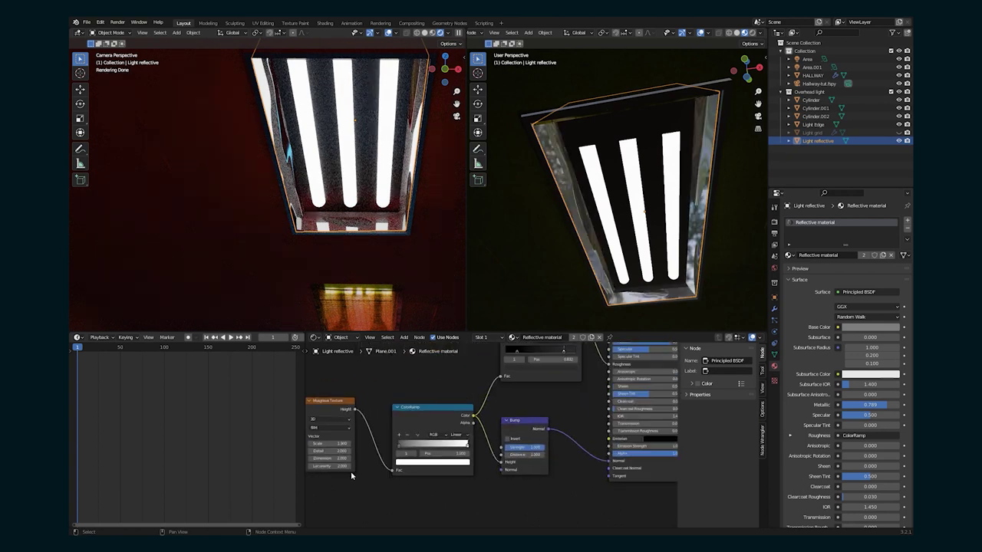
Set the Bump node's strength and distance both to 0.2 in the reflective material.
text(.2)
key(Return)
double_click(530, 446)
text(.2)
key(Return)
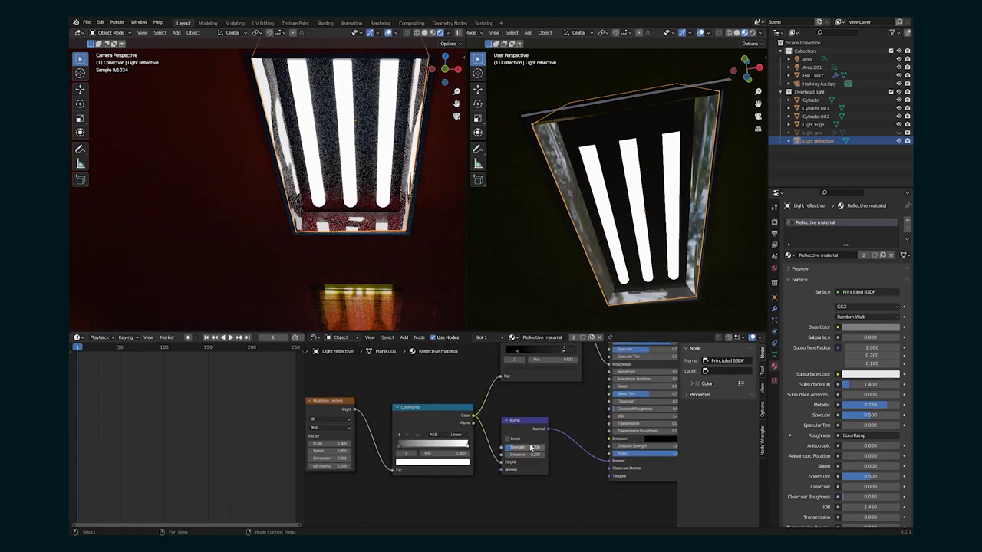
Make the light grid visible in the viewports and select the hallway mesh in the camera view.
middle_drag(281, 77, 329, 212)
click(907, 134)
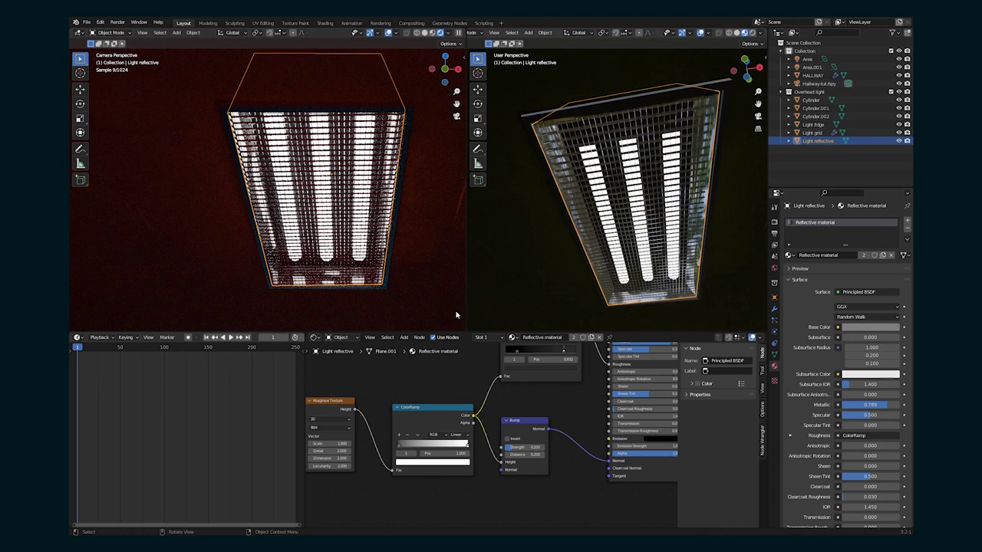
scroll(430, 185, down, 6)
click(358, 248)
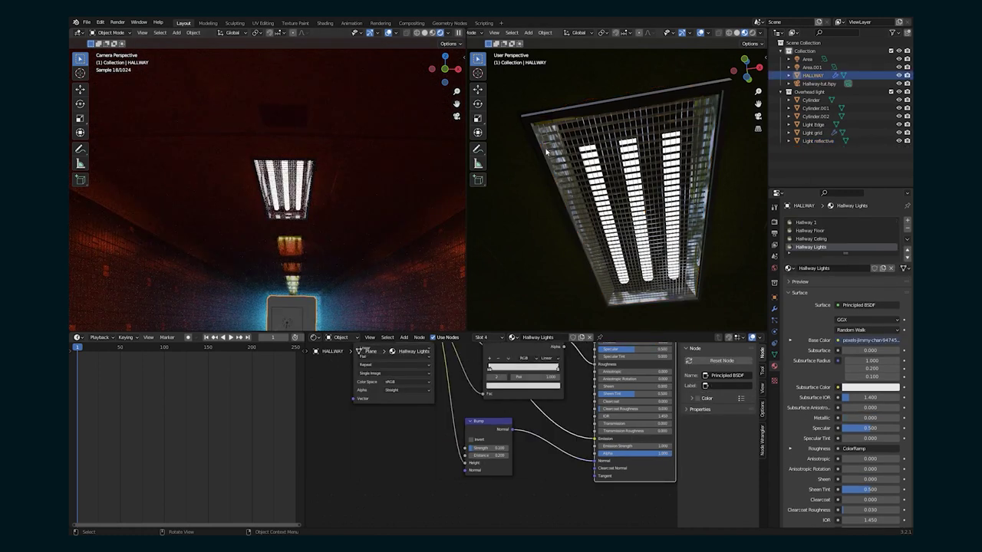
Add a collection instance of Overhead light and place it at the second fixture position on the hallway ceiling.
click(779, 93)
click(810, 93)
key(shift+a)
mouse_move(660, 365)
click(713, 367)
key(g)
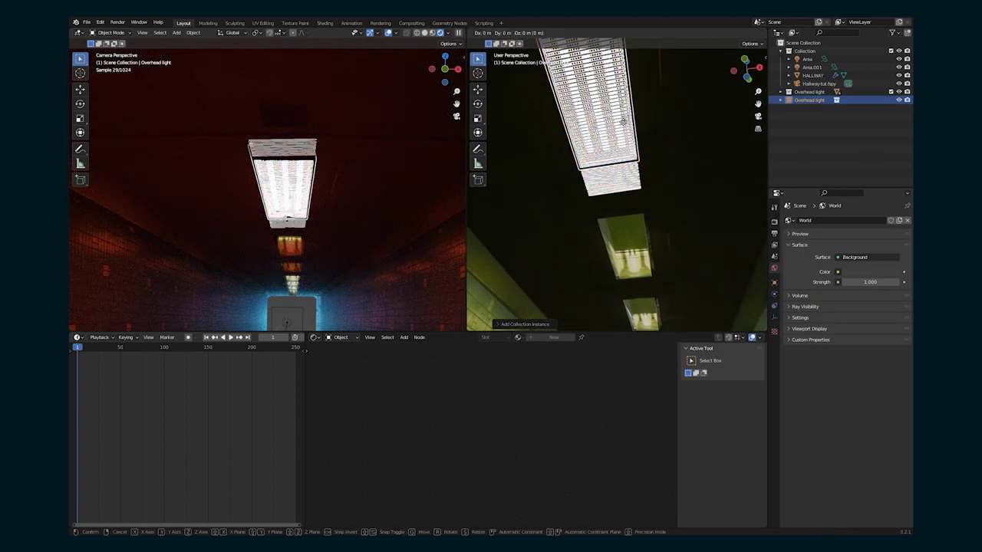
click(685, 237)
Duplicate the overhead light instance along the Y axis onto the following fixture position down the hallway.
middle_drag(686, 237, 664, 114)
key(shift+d)
key(y)
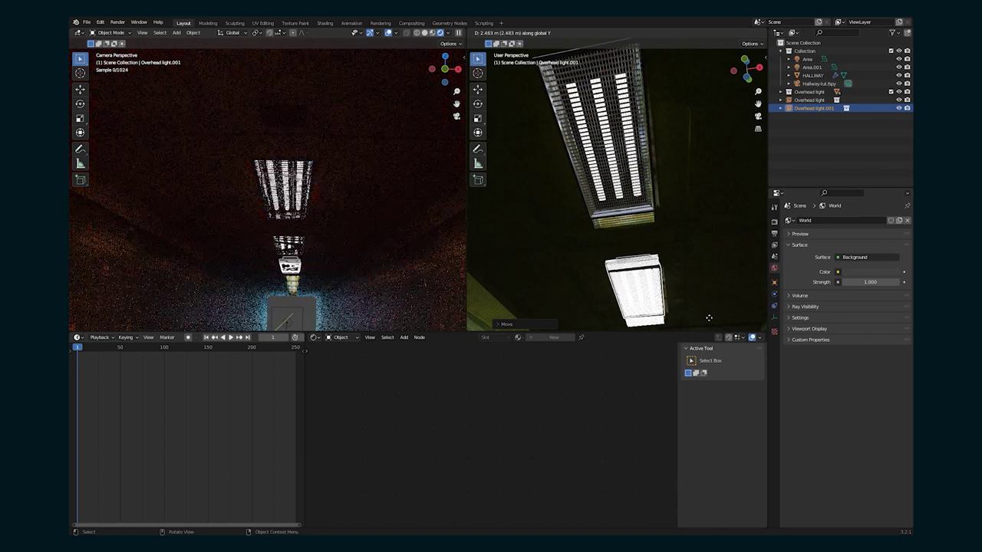
click(708, 317)
shift+middle_drag(707, 317, 620, 279)
click(682, 164)
shift+middle_drag(682, 164, 693, 210)
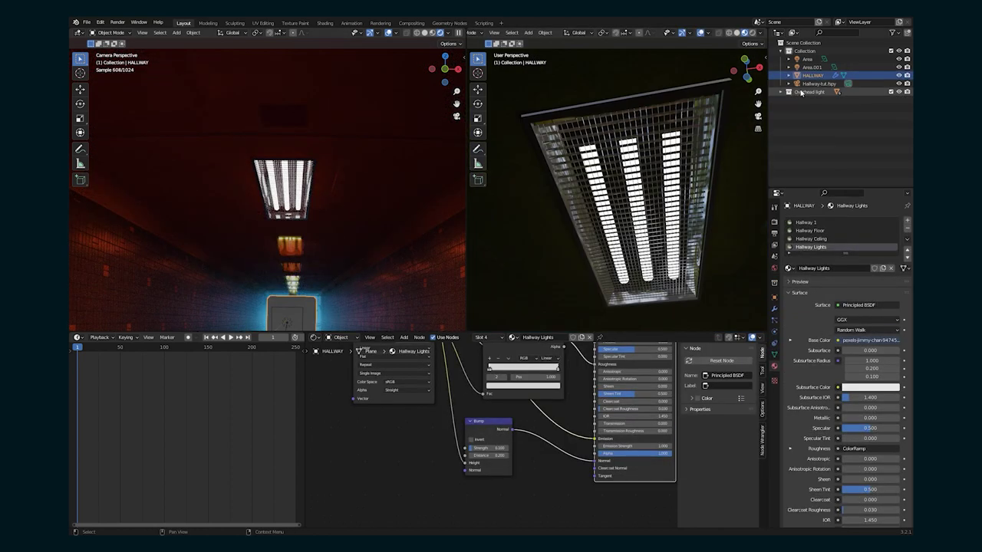
Make the Overhead light collection active, insert an instance of it from the collection instances, and start moving the instance.
click(810, 92)
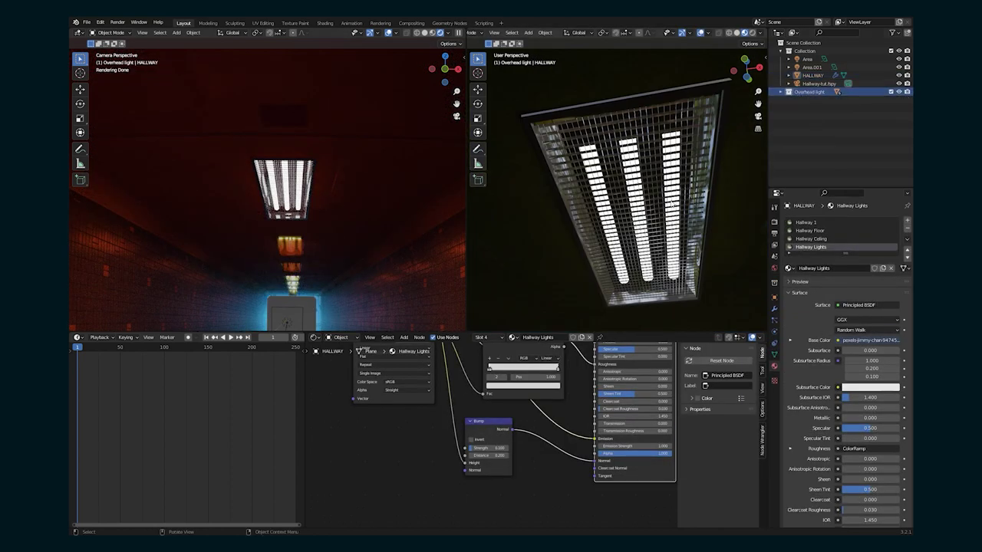
key(shift+a)
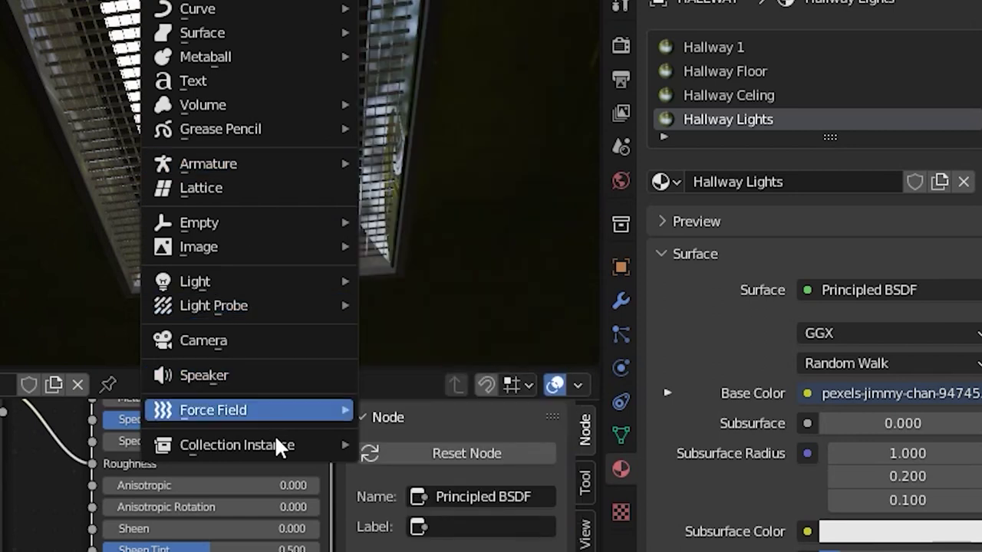
mouse_move(659, 356)
click(439, 467)
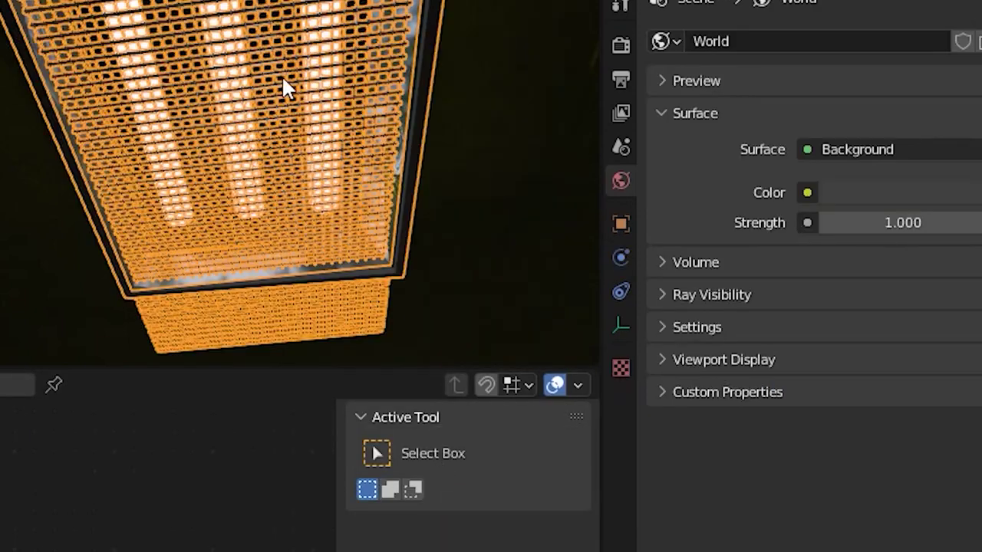
key(g)
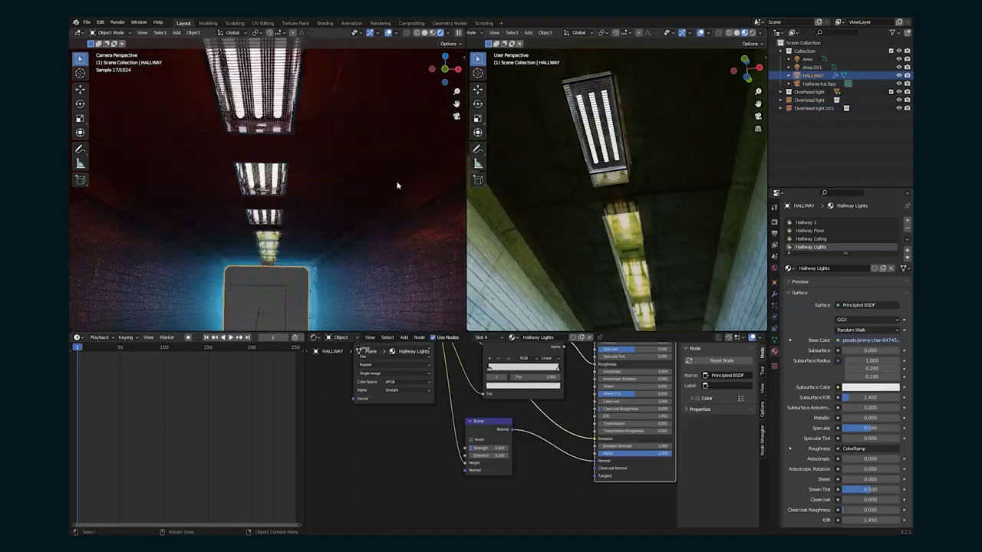
Duplicate an overhead light instance along the Y axis to extend the row of fixtures.
click(581, 125)
key(shift+d)
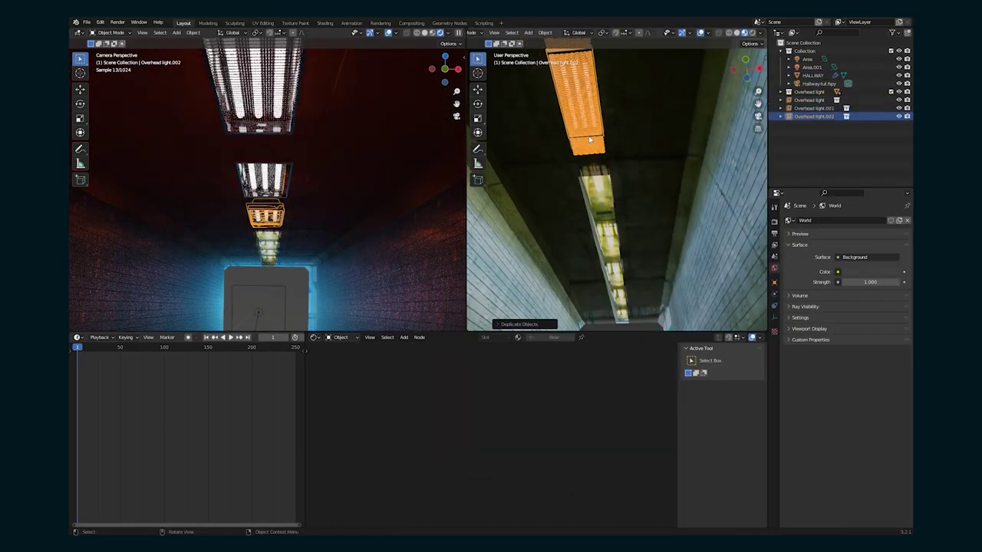
key(g)
key(y)
click(641, 143)
Add another light instance farther along Y and adjust its height along Z in wireframe display.
key(shift+d)
key(y)
key(shift+z)
scroll(266, 238, up, 5)
right_click(665, 161)
key(g)
key(z)
click(644, 154)
Duplicate the last light instance twice along the Y axis to continue the row to the hallway's far end.
key(shift+d)
key(y)
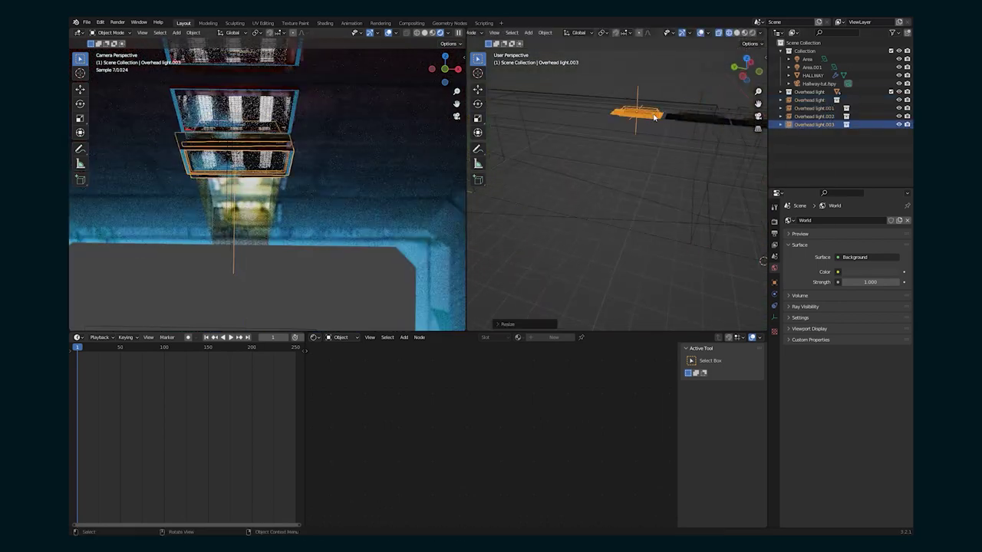
click(550, 147)
key(shift+d)
key(y)
click(514, 158)
scroll(383, 173, down, 6)
Add an area light inside the Overhead light collection.
click(259, 221)
scroll(405, 169, down, 2)
shift+middle_drag(661, 172, 584, 185)
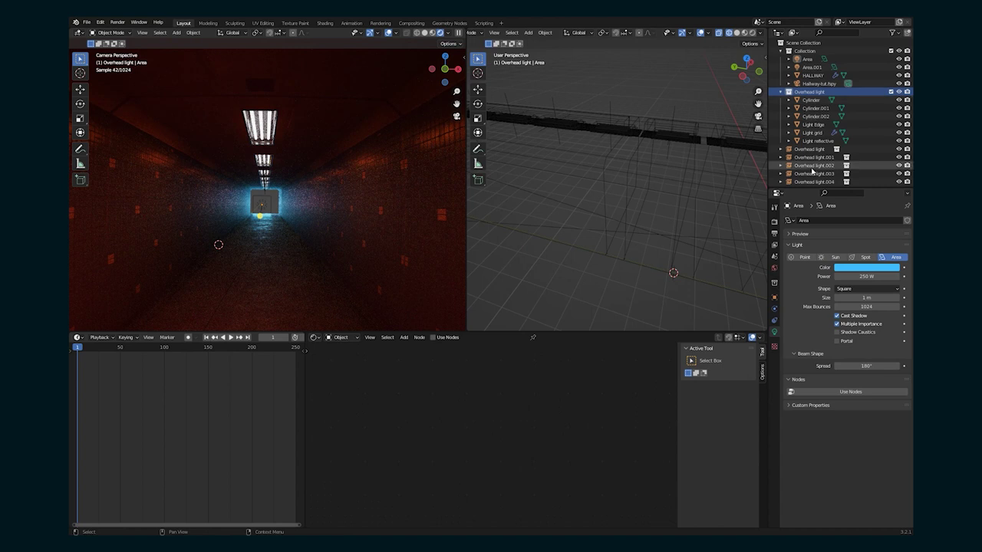
middle_drag(734, 156, 603, 160)
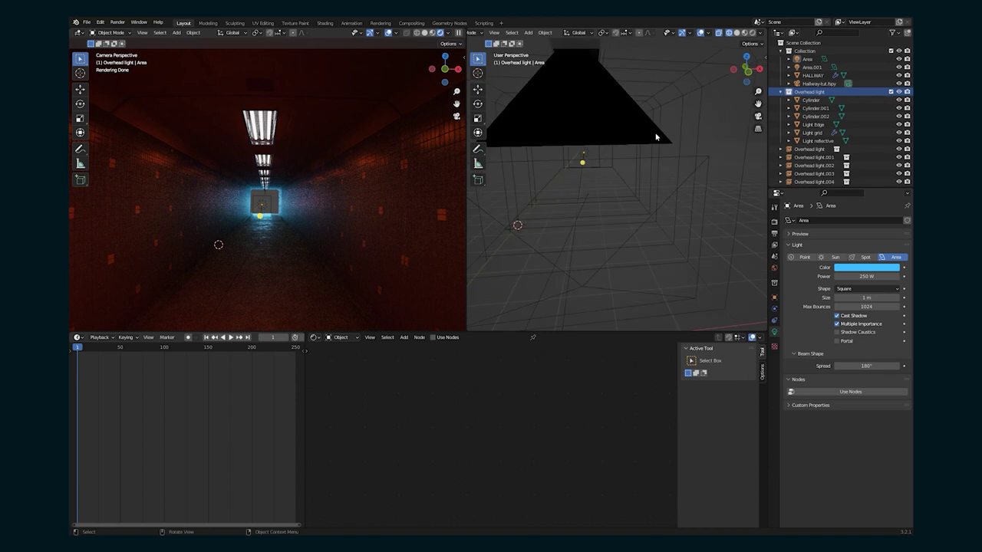
key(shift+a)
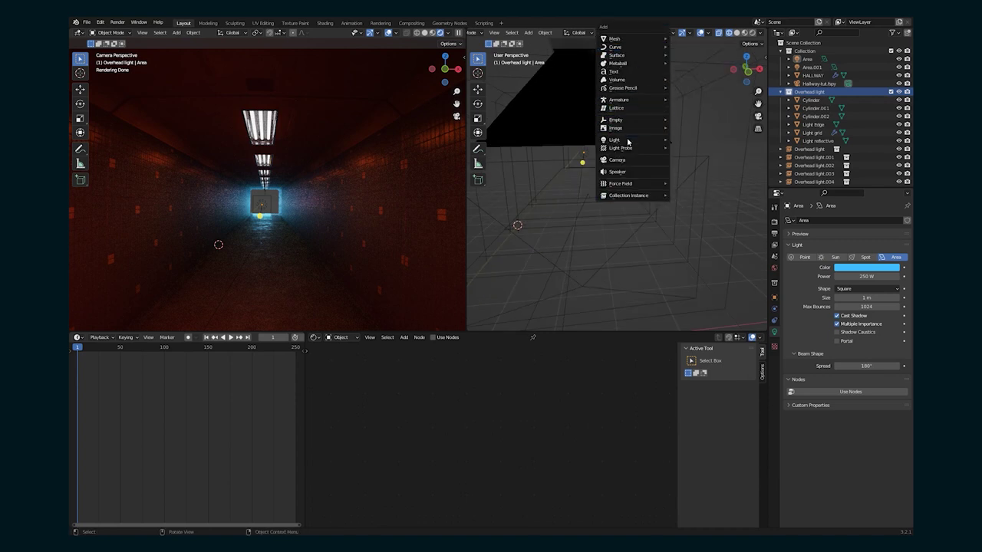
mouse_move(628, 141)
click(690, 166)
Move the new area light in top view so it lines up with the first overhead fixture.
middle_drag(570, 226, 531, 219)
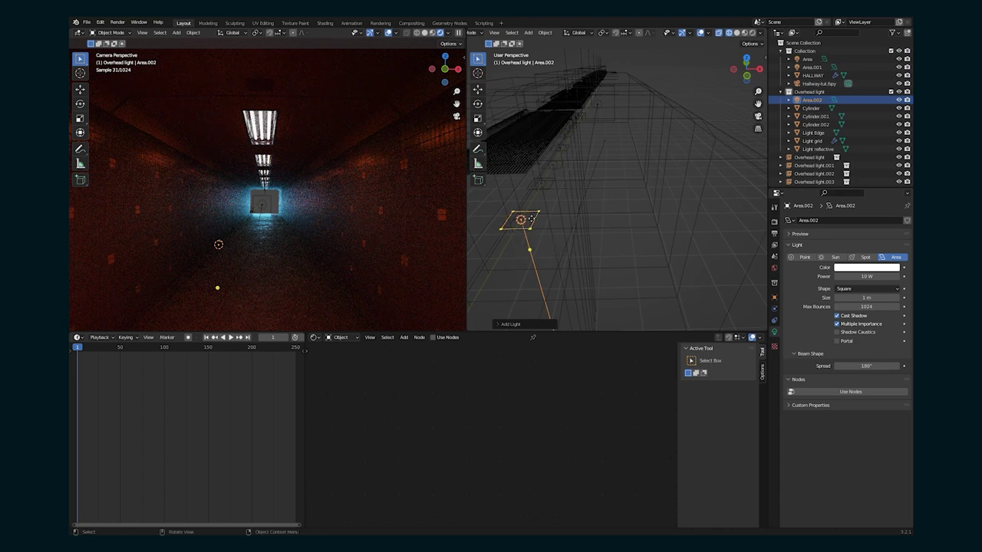
click(745, 59)
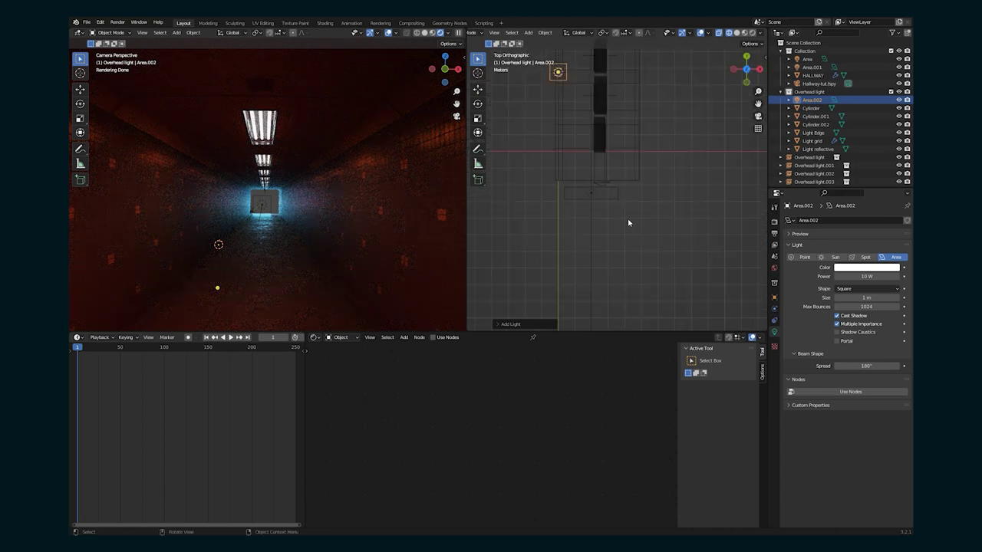
key(g)
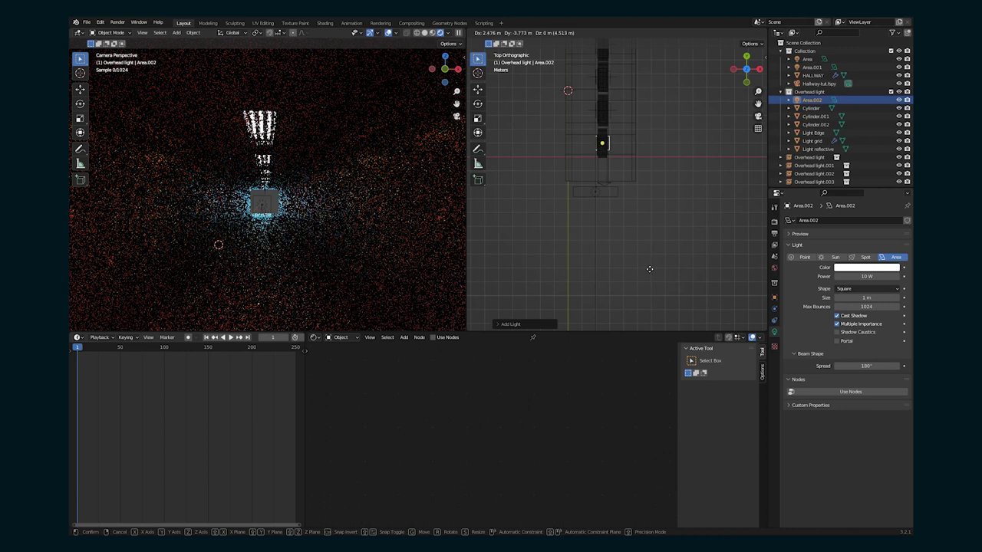
click(649, 269)
Raise the area light along Z to just beneath the first overhead fixture.
middle_drag(645, 278, 638, 219)
scroll(624, 238, up, 4)
shift+middle_drag(608, 254, 645, 193)
key(g)
key(z)
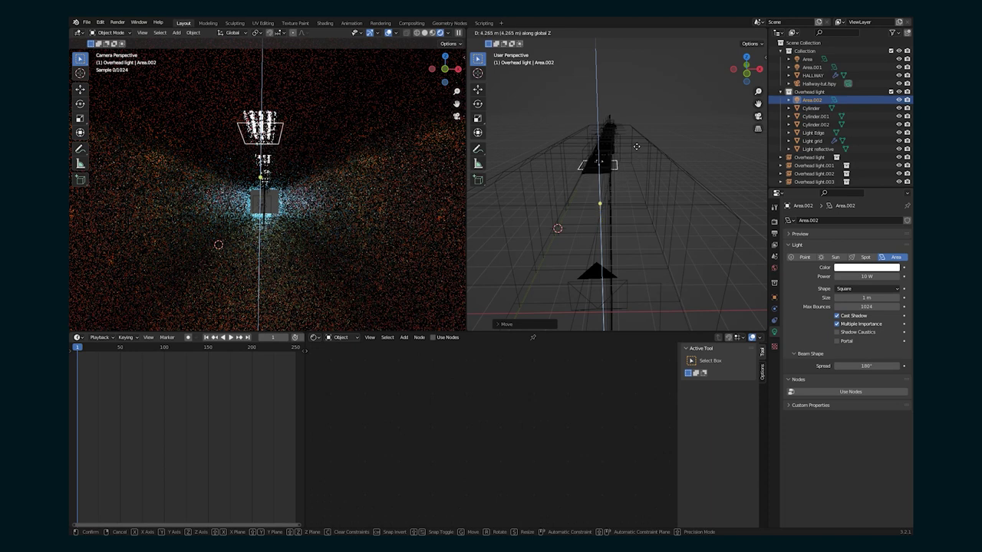
click(632, 151)
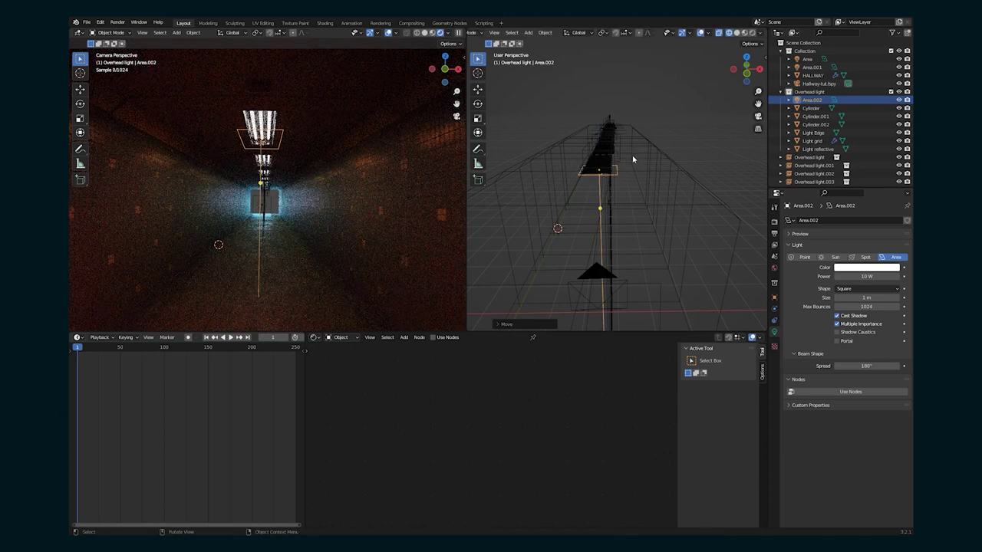
Scale the area light up to about the fixture's length and shift it horizontally along the fixture.
middle_drag(616, 175, 632, 154)
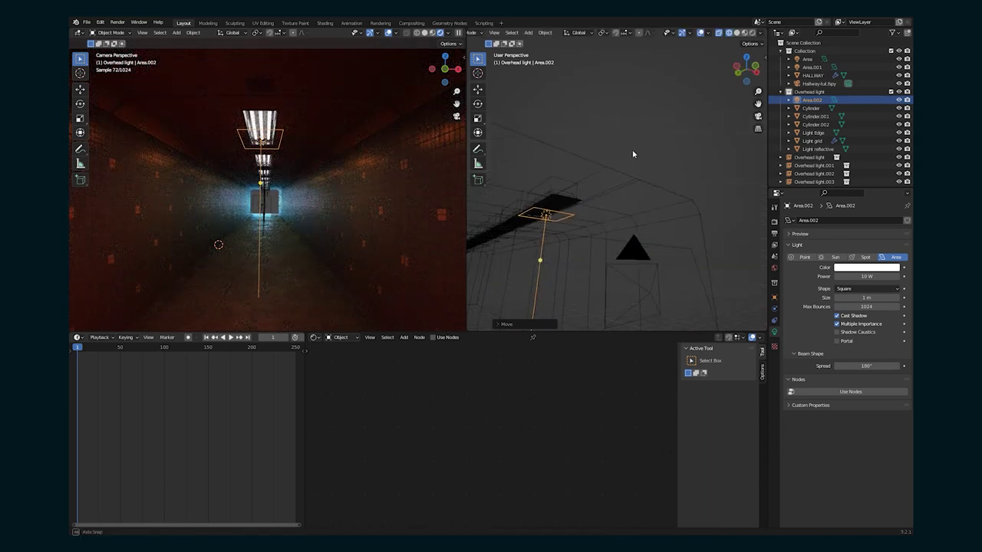
scroll(650, 180, up, 2)
shift+middle_drag(574, 216, 715, 178)
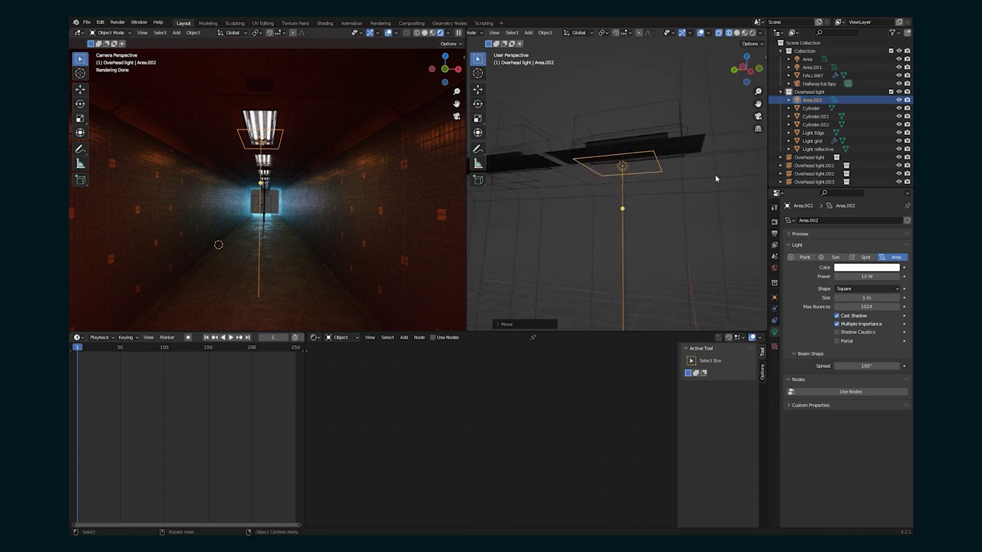
key(s)
key(g)
key(x)
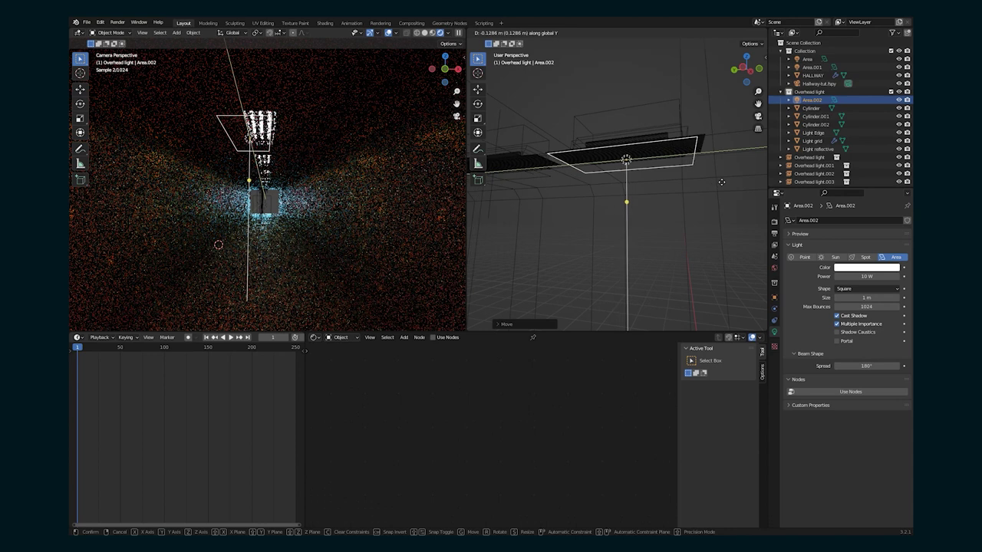
click(682, 195)
Center the enlarged area light under the first fixture and fine-tune its position along Y.
mouse_move(588, 188)
middle_down()
mouse_move(630, 177)
mouse_move(599, 188)
middle_up()
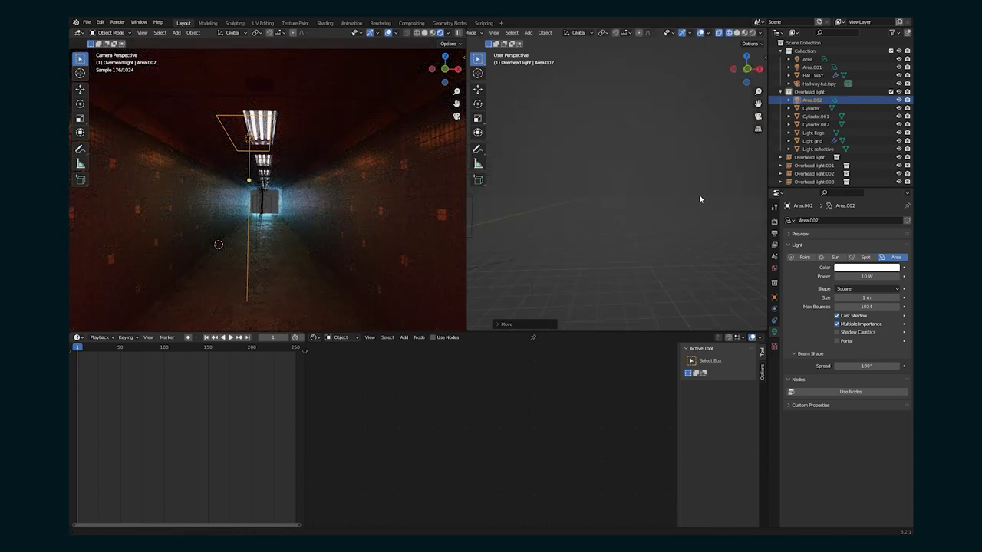
shift+middle_drag(622, 166, 646, 172)
scroll(647, 172, down, 1)
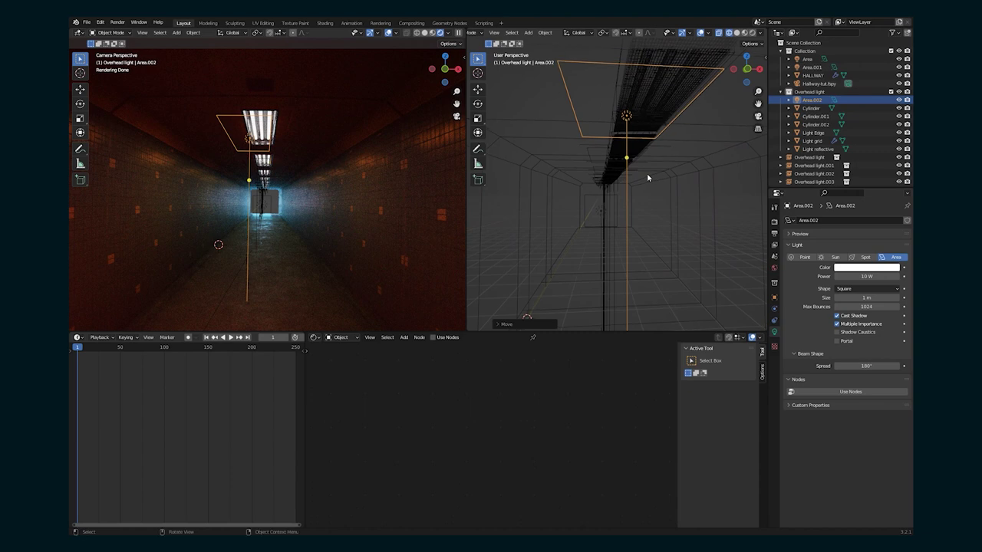
key(g)
click(652, 165)
middle_drag(657, 158, 674, 221)
key(g)
key(y)
click(685, 223)
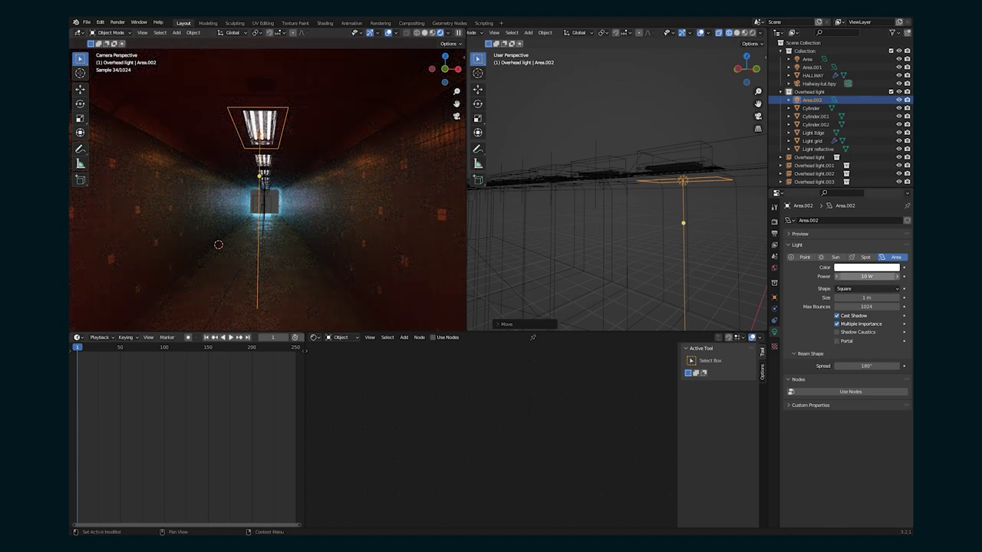
Set the area light's power to 500 W and narrow its beam spread to 7.1°.
click(859, 277)
text(500)
key(Return)
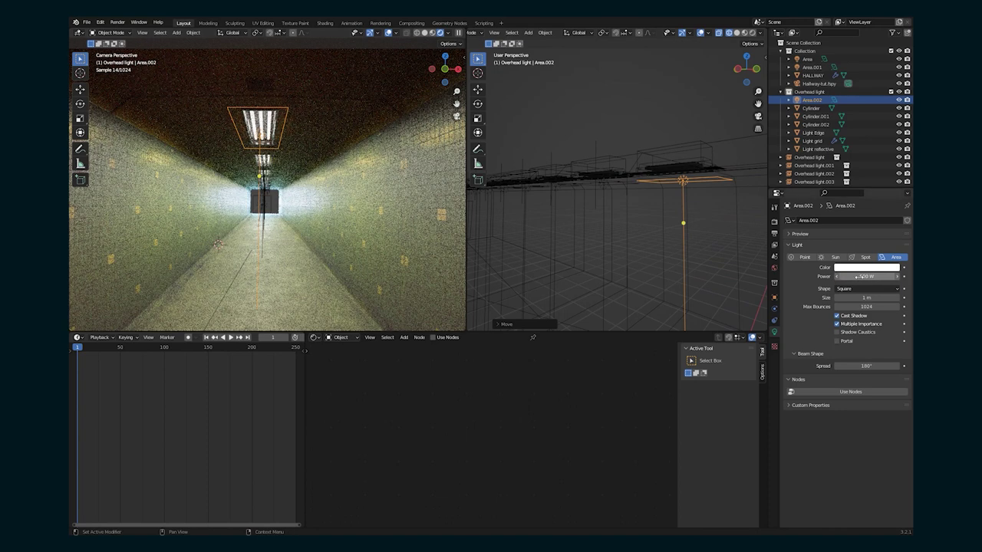
drag(866, 366, 813, 365)
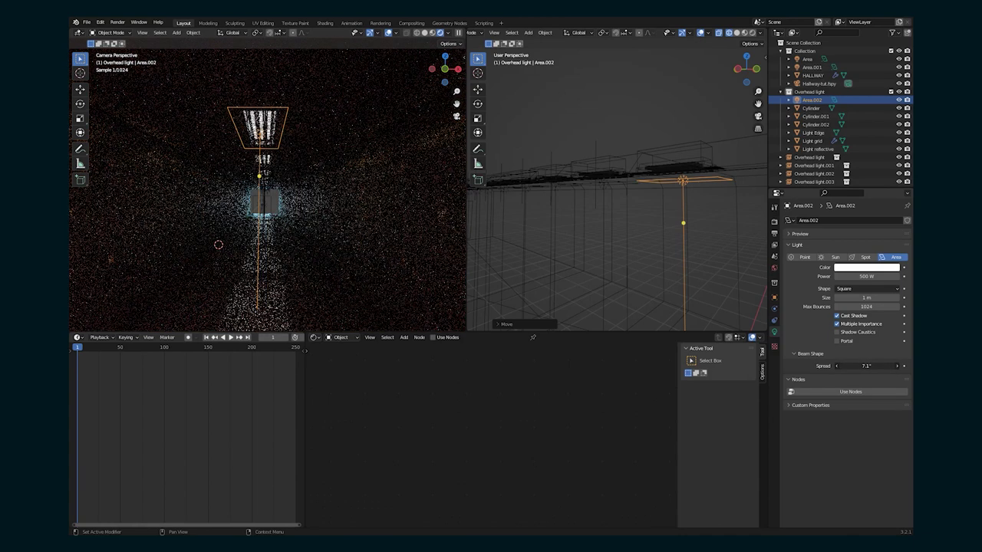
Lower the area light's power, trying 20 W and settling on 5 W.
text(20)
key(Return)
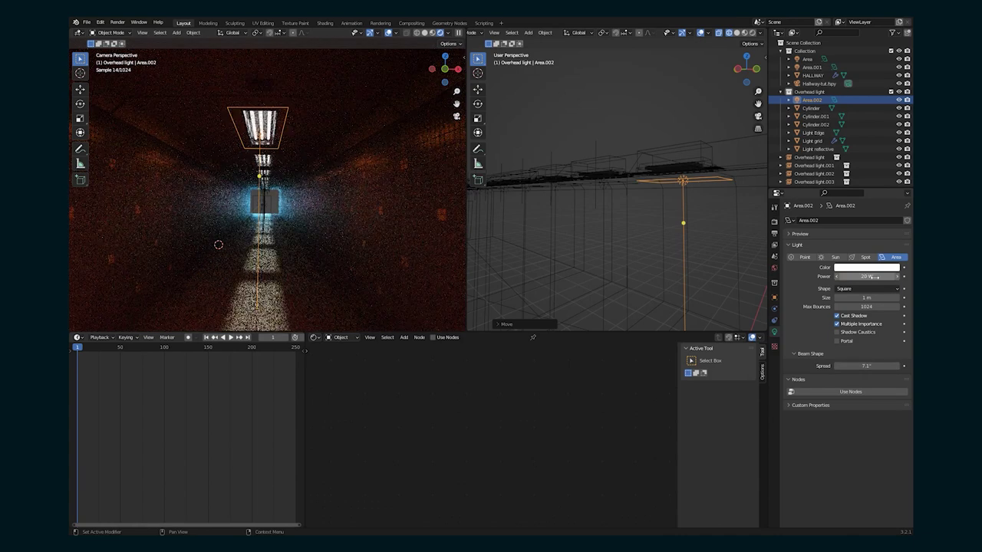
text(5)
key(Return)
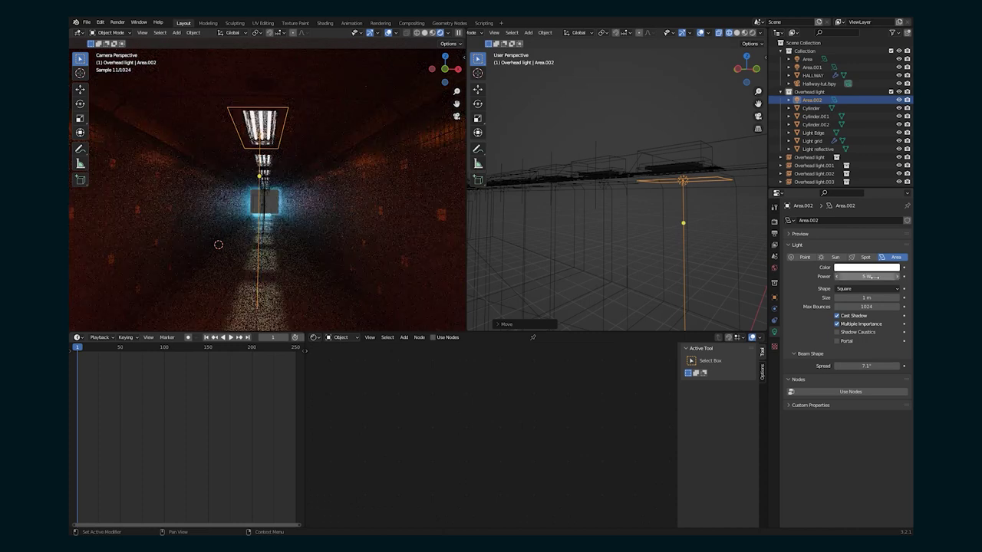
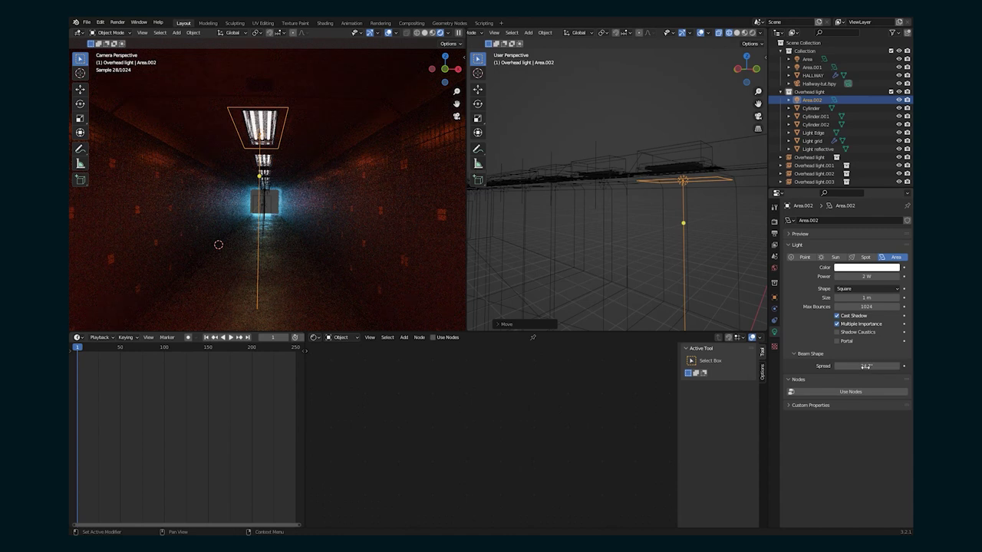
Deselect the area light by selecting the hallway mesh, and examine the lighting in the full camera frame.
click(586, 278)
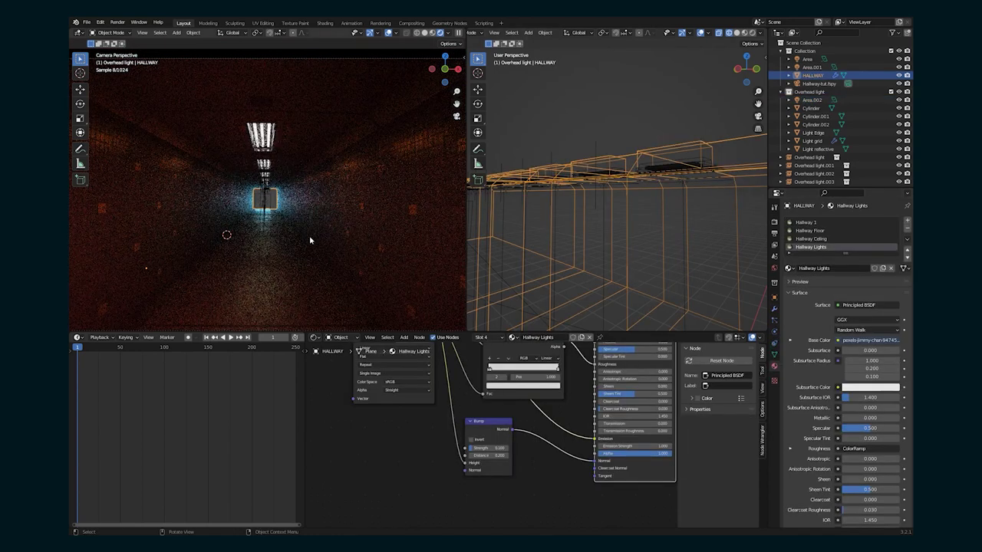
scroll(314, 255, down, 1)
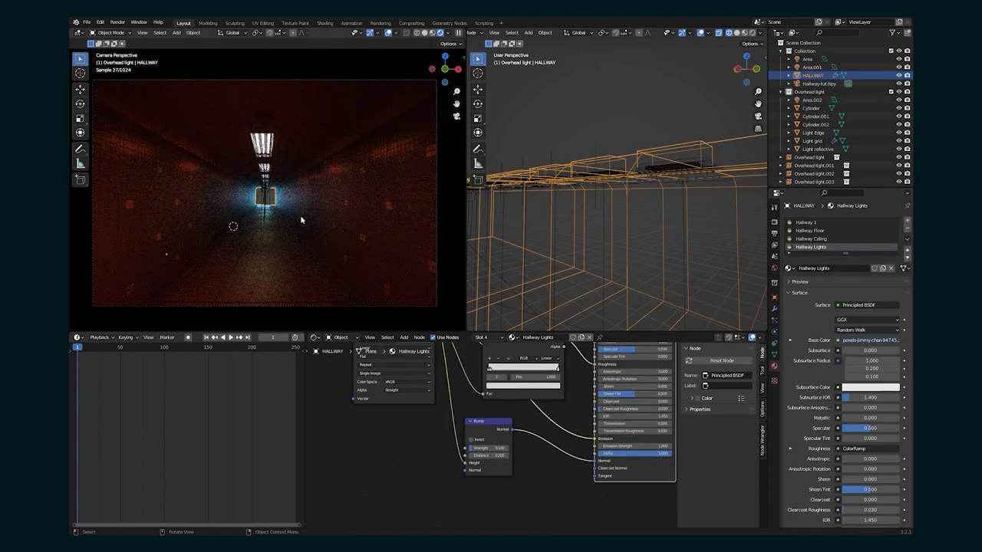
middle_drag(664, 226, 533, 188)
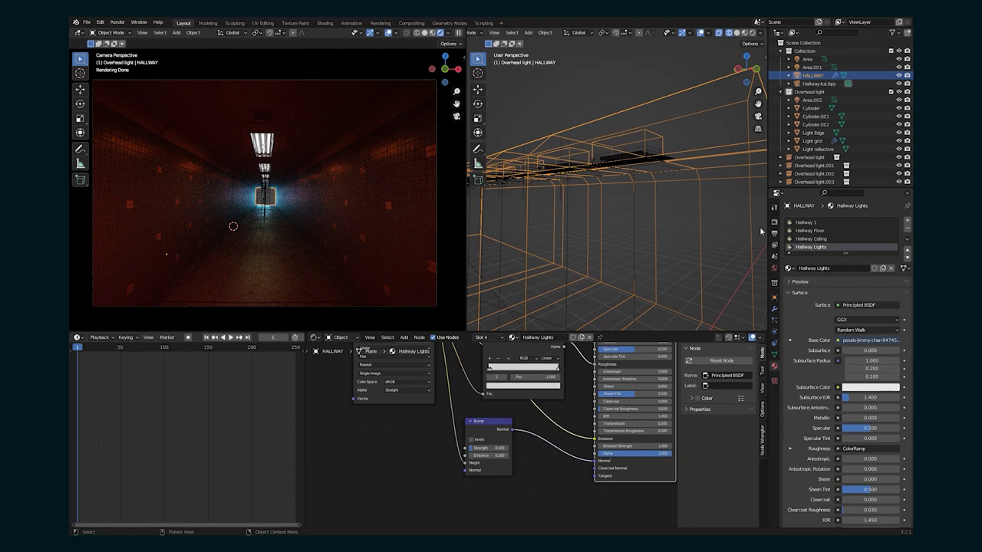
scroll(235, 151, up, 1)
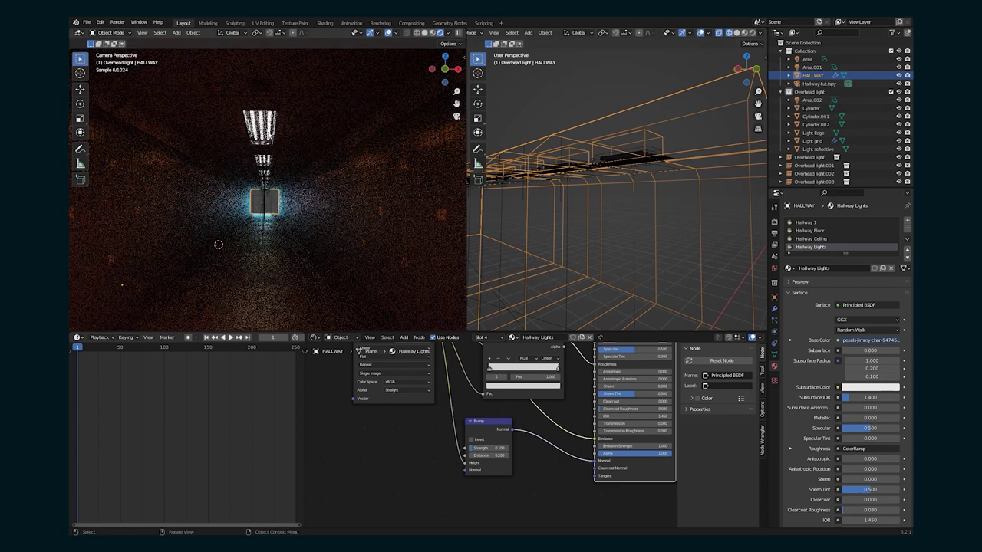
Try a saturated magenta for both the tube material's emission and the area light under the first fixture.
click(811, 108)
click(865, 307)
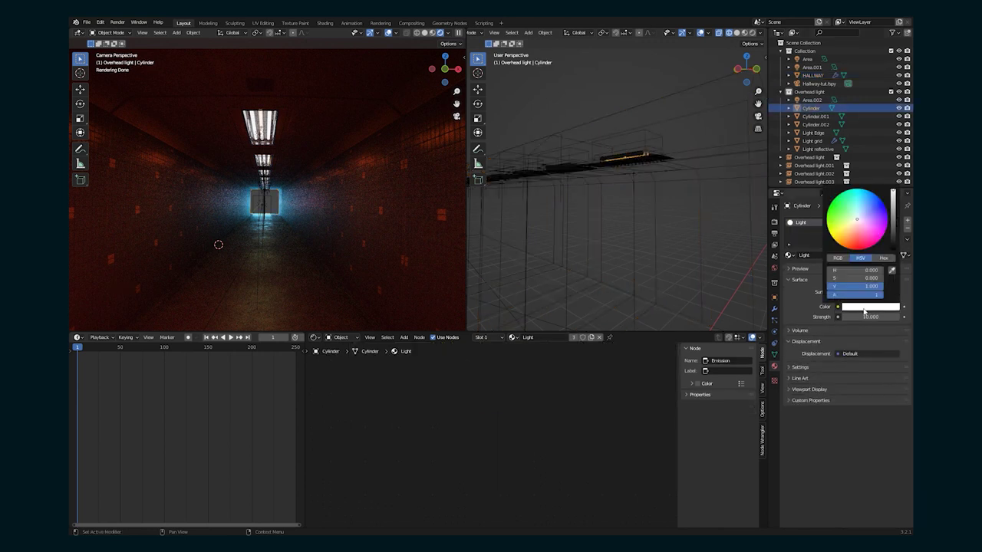
click(874, 243)
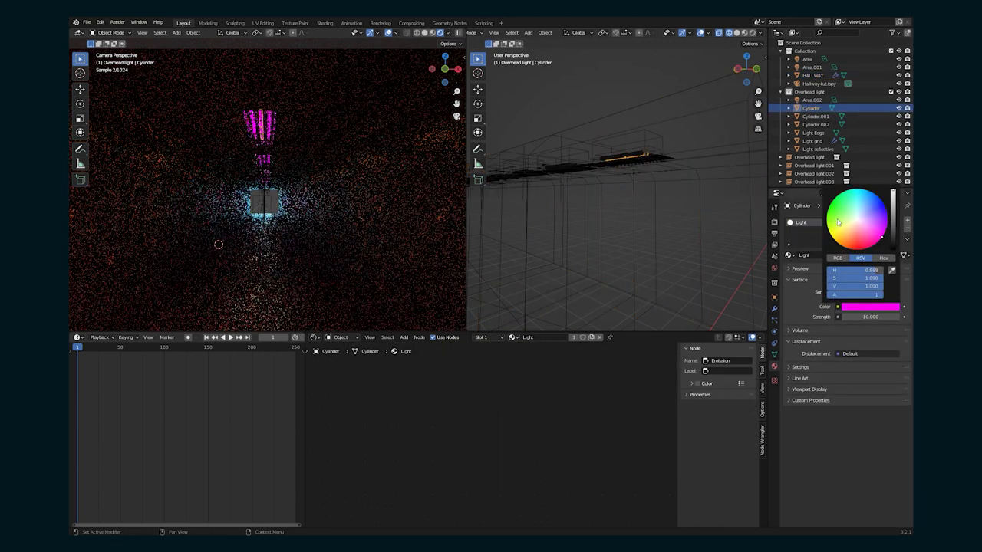
click(633, 174)
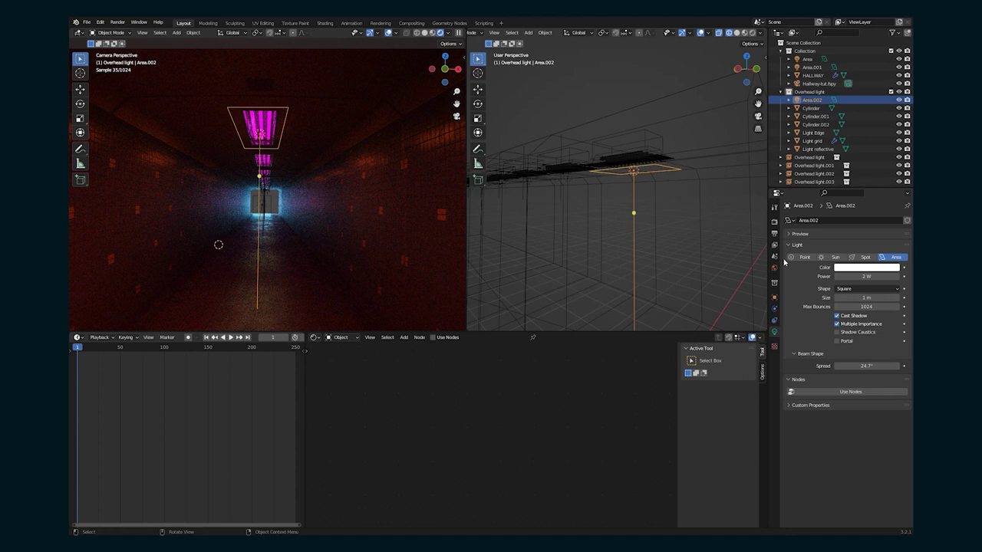
click(854, 268)
click(874, 212)
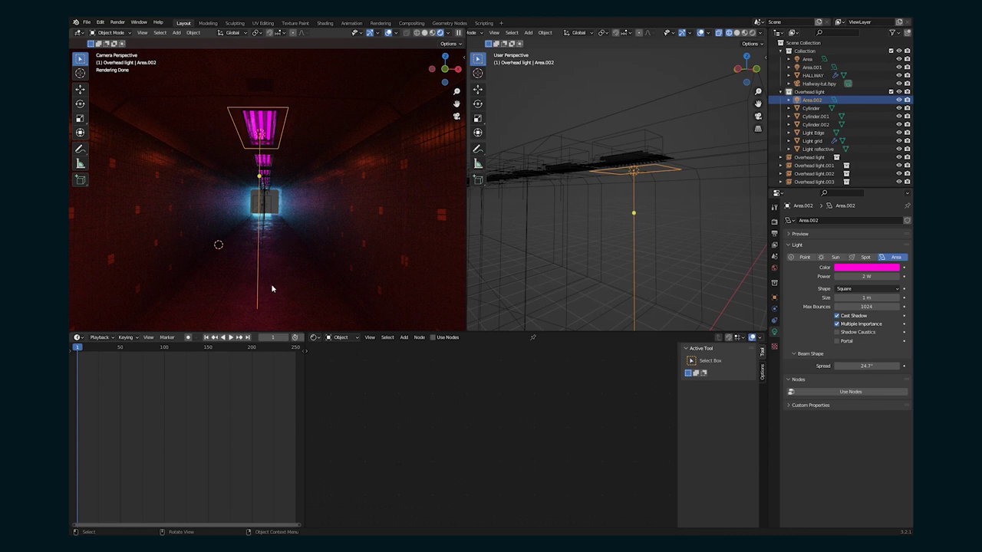
Soften the tube material's magenta emission to a pale pink by lowering its saturation to about 0.69.
click(816, 116)
click(862, 306)
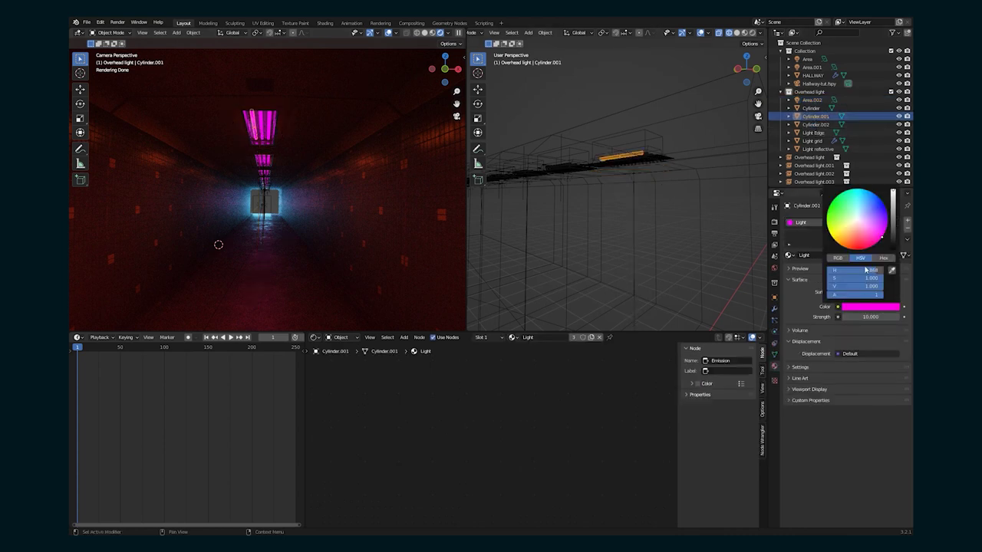
mouse_move(869, 279)
mouse_down()
mouse_move(834, 279)
mouse_move(870, 278)
mouse_up()
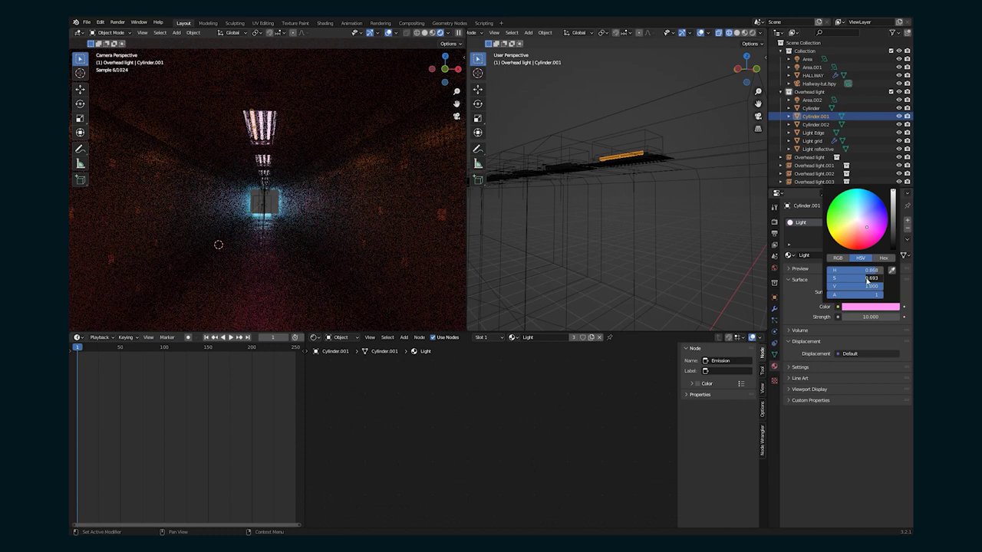
click(567, 245)
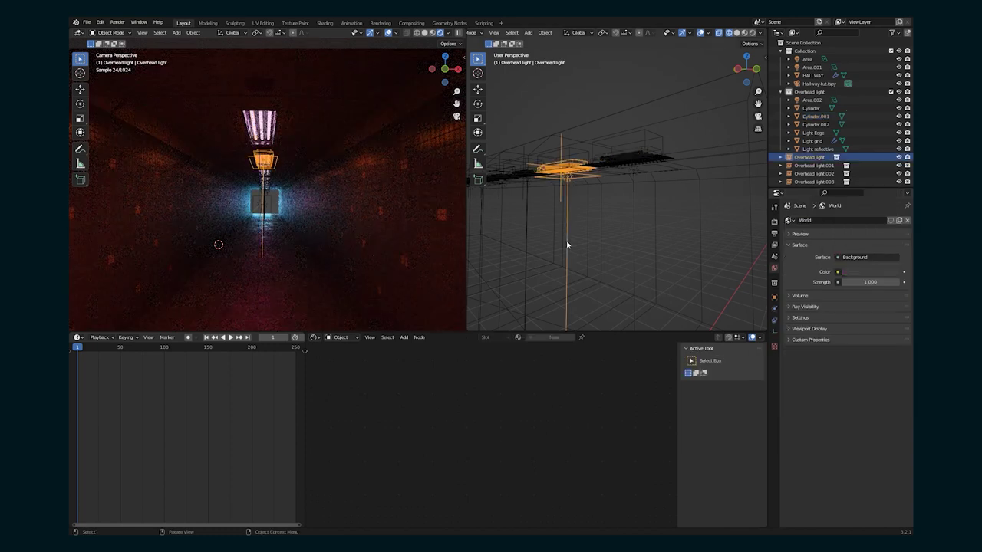
click(506, 127)
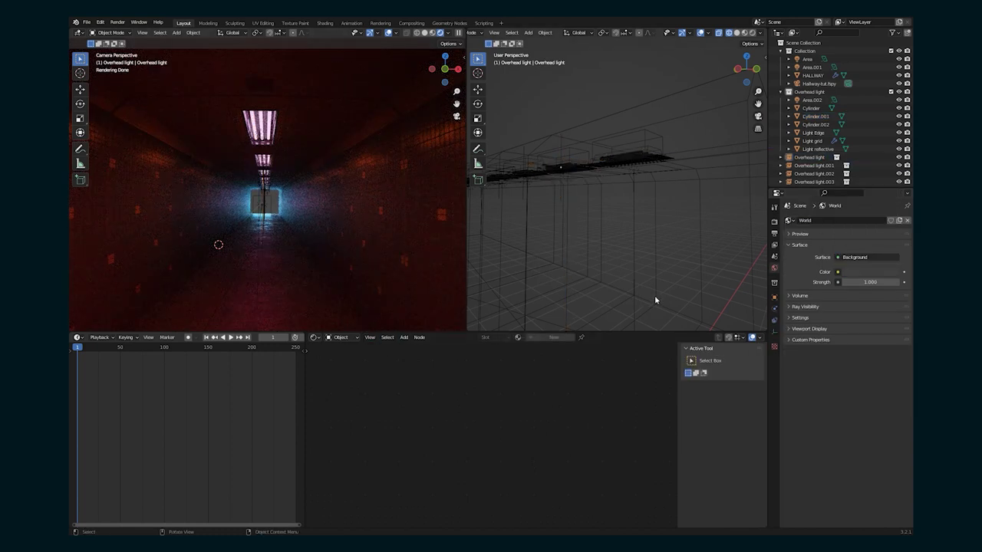
click(809, 158)
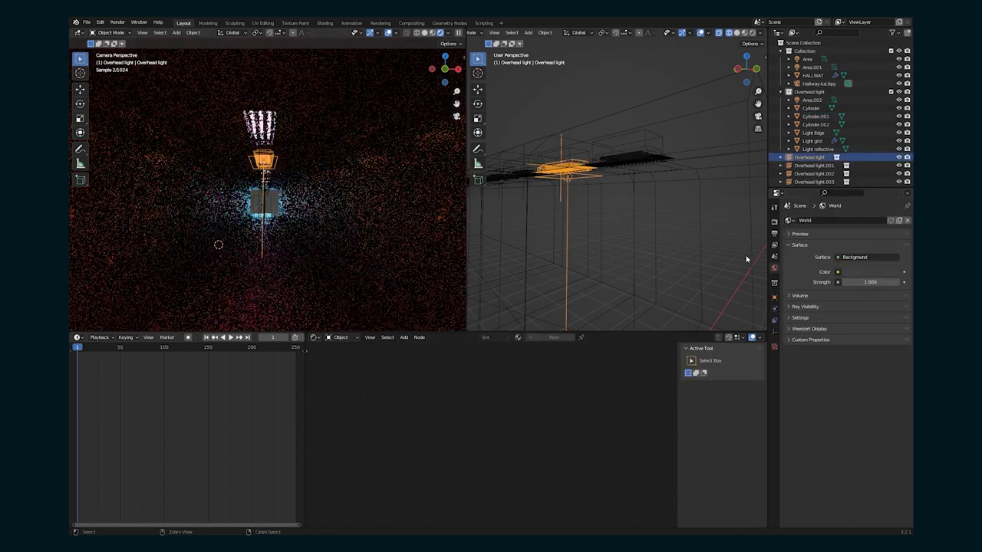
Change the emission colour of the Light material on the tube cylinders to a pale green.
click(810, 108)
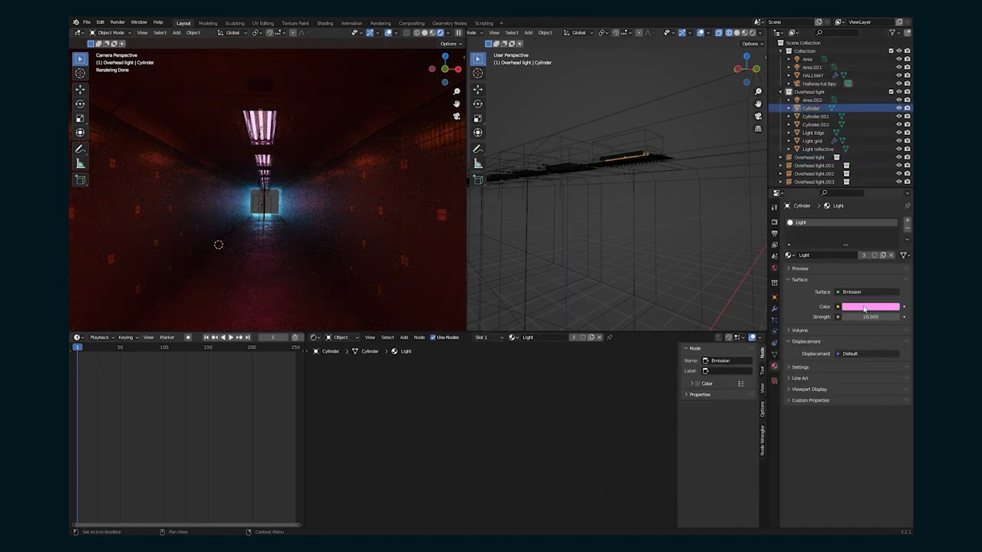
click(863, 306)
drag(843, 206, 848, 215)
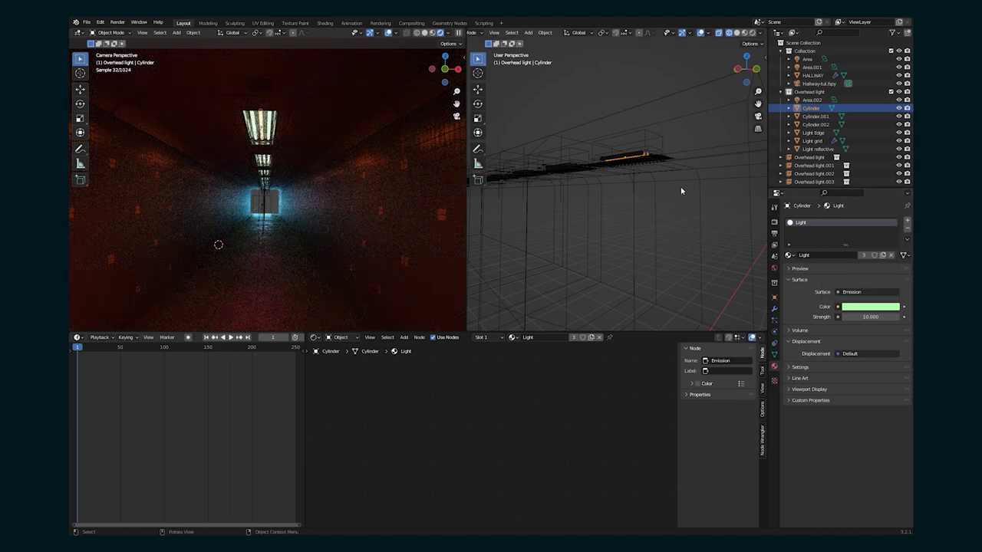
Recolour the area light under the first fixture to a matching pale green and check the full camera frame.
click(631, 177)
click(848, 271)
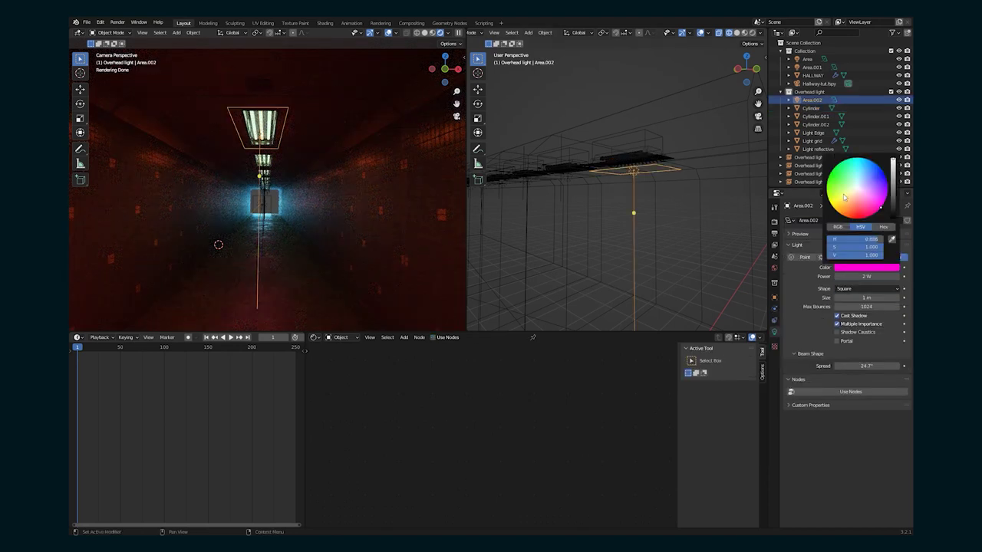
click(839, 184)
drag(840, 177, 849, 182)
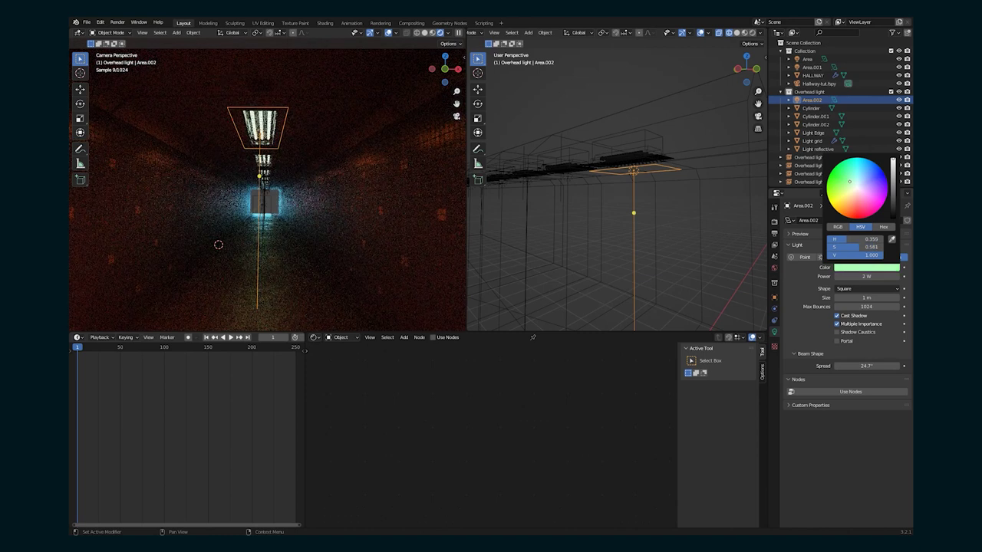
click(589, 231)
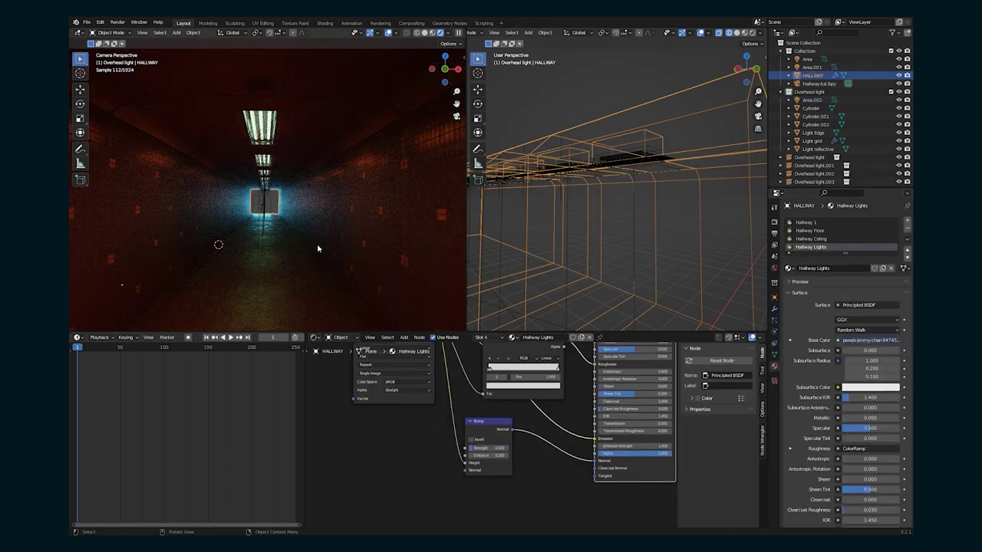
scroll(318, 247, down, 2)
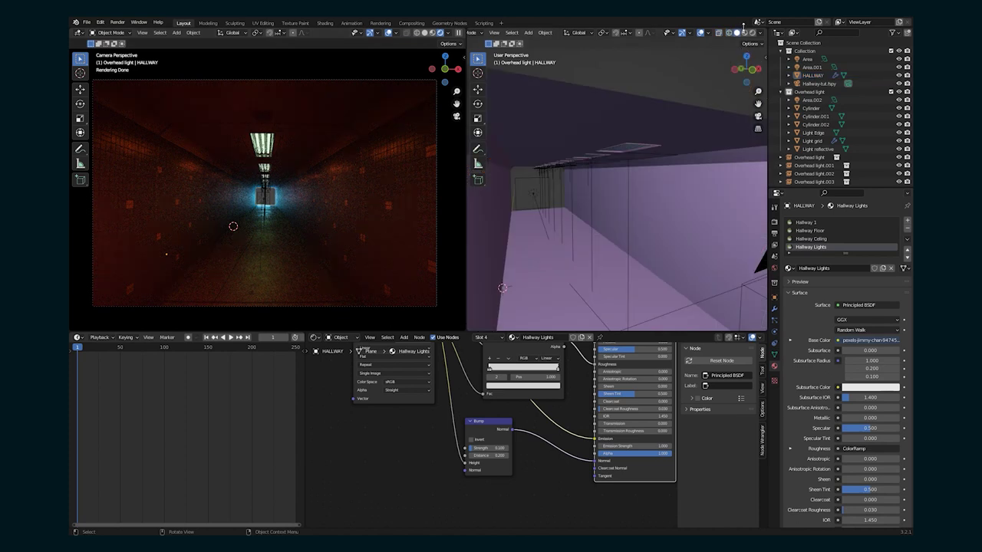
Display the free perspective view in Material Preview shading and open the hallway mesh for editing.
click(744, 32)
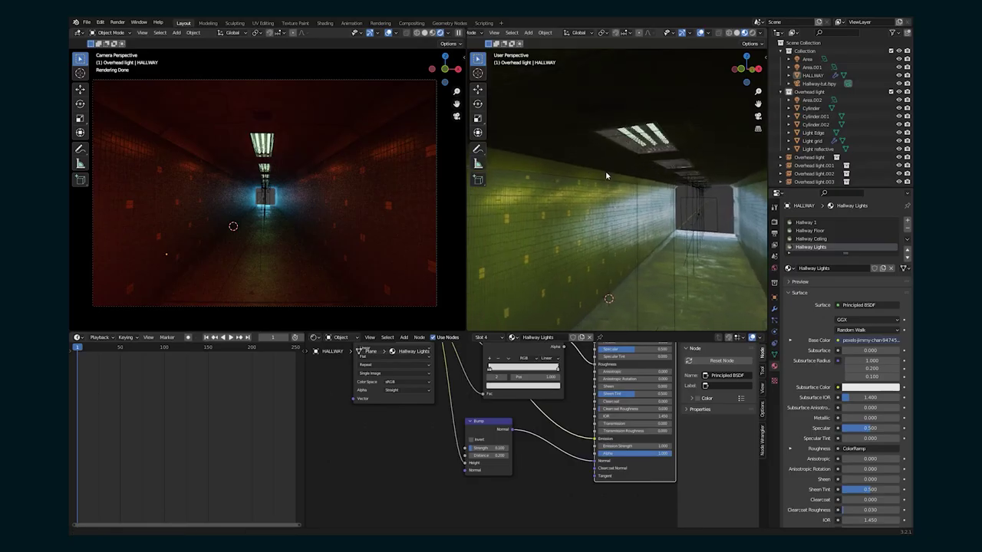
mouse_move(605, 176)
middle_down()
mouse_move(611, 193)
mouse_move(588, 187)
mouse_move(599, 181)
middle_up()
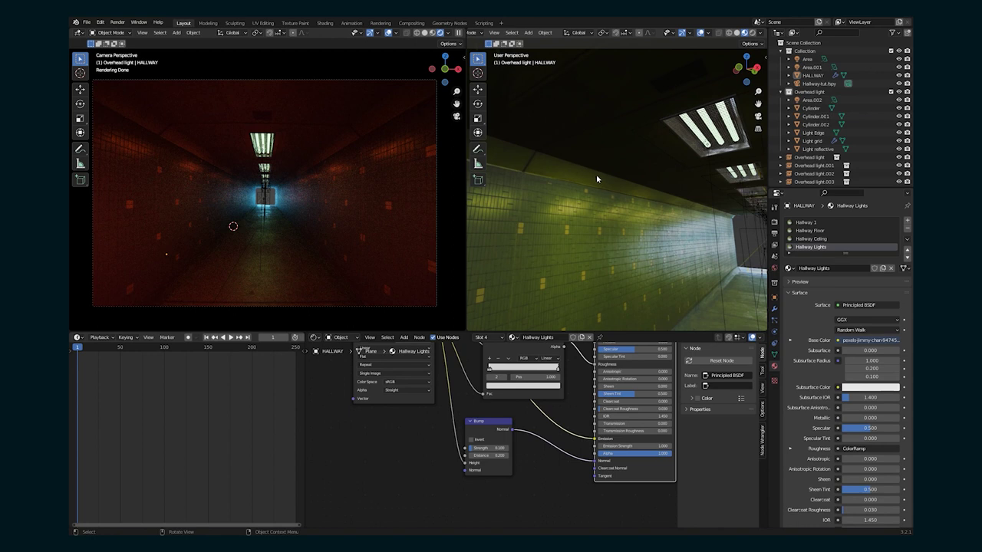
click(583, 171)
key(Tab)
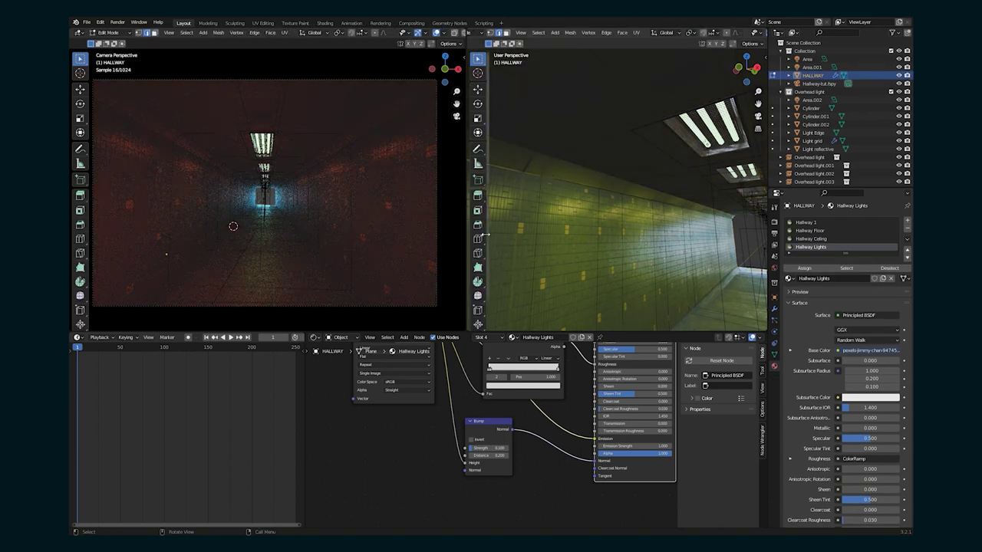
Select the narrow band of faces running across the ceiling and down its sloped edges in face mode.
drag(522, 121, 553, 162)
scroll(529, 165, up, 5)
click(477, 59)
click(506, 32)
click(569, 145)
shift+click(587, 131)
middle_drag(569, 146, 666, 197)
shift+click(654, 170)
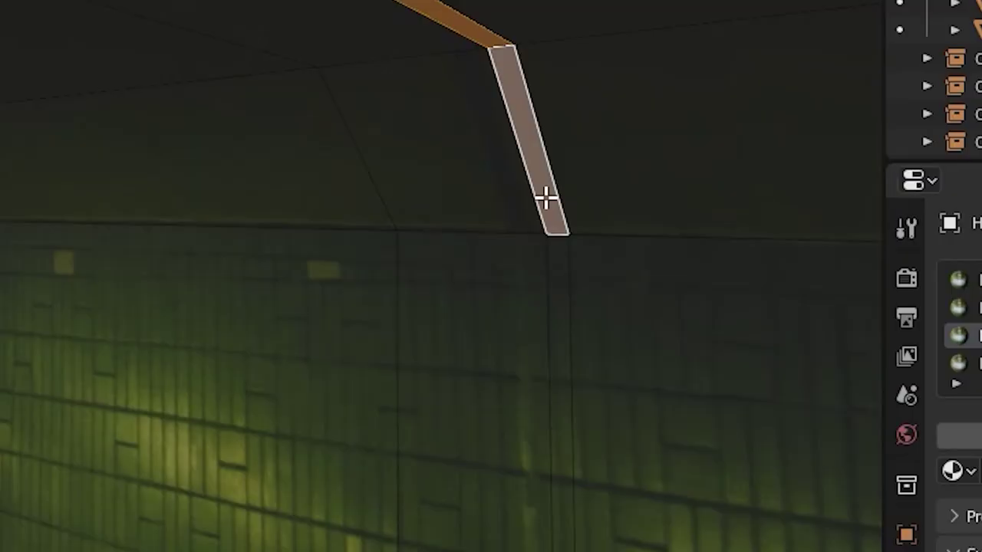
Extrude the ceiling band about 0.035 m along its face normals to form a raised rib.
key(alt+e)
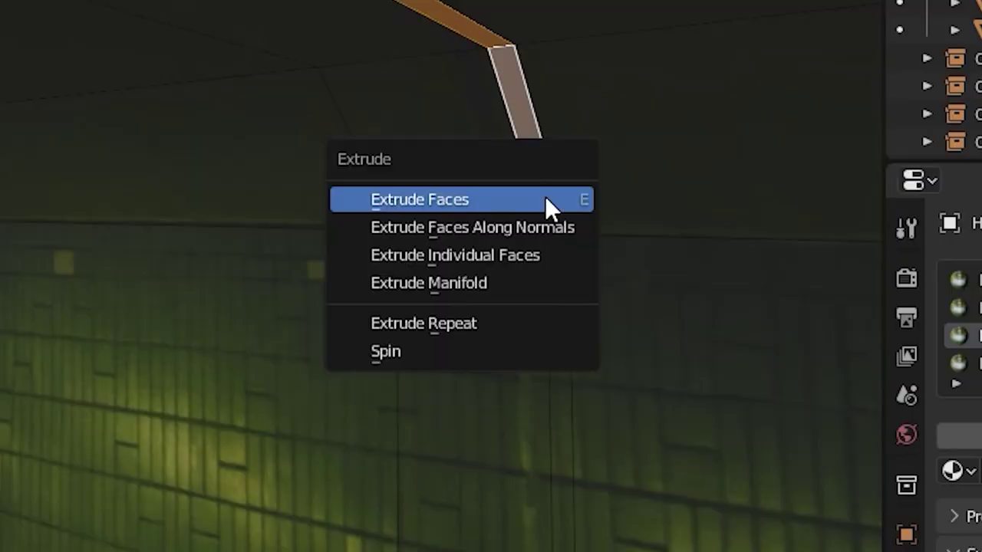
click(549, 230)
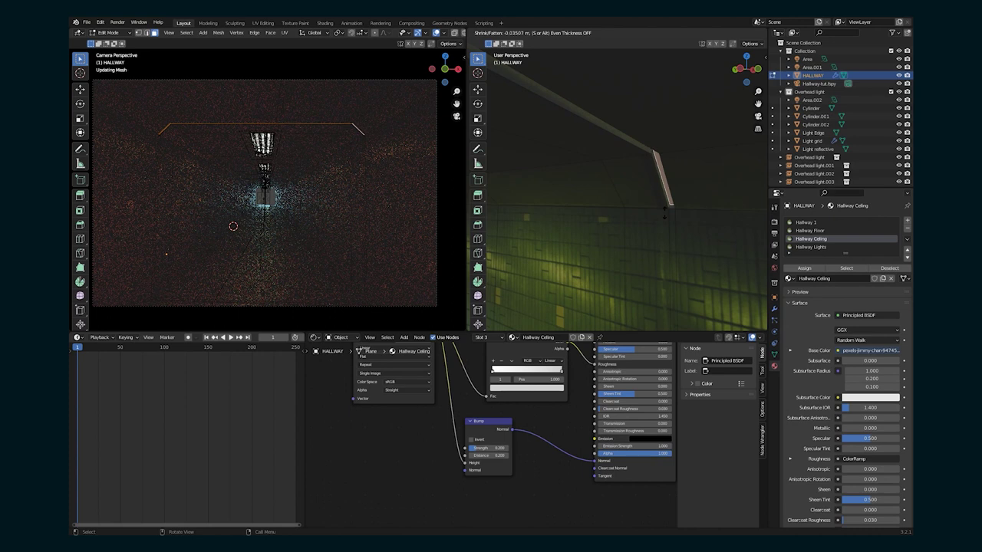
click(664, 211)
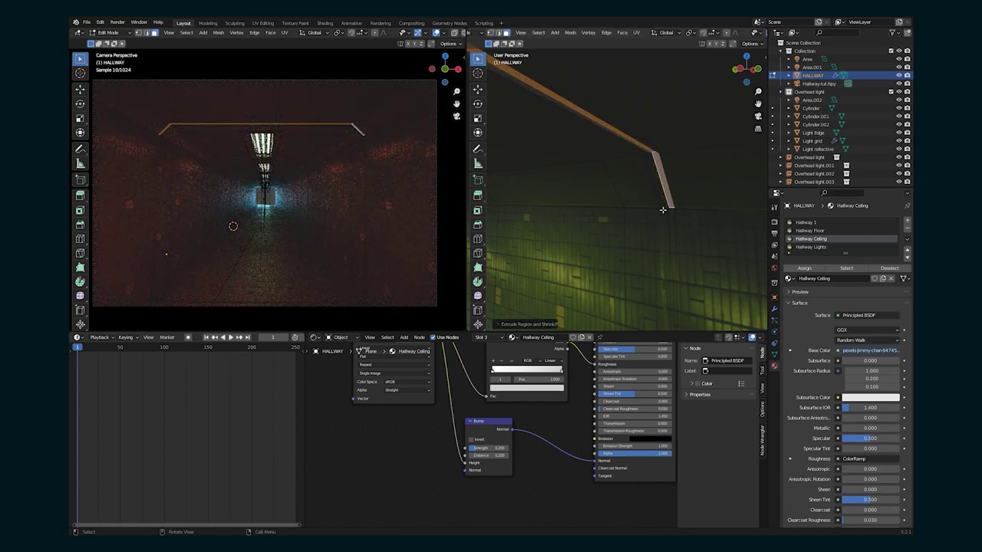
key(Tab)
key(Tab)
Extend the selection on the ceiling rib, assign it a new material, and darken that material's base colour.
middle_drag(623, 164, 553, 148)
shift+click(564, 145)
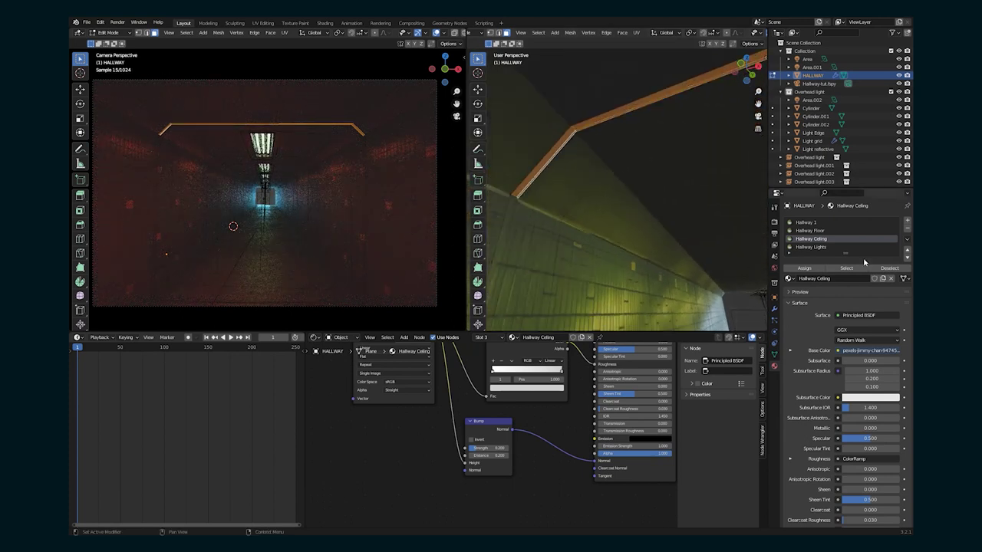
click(907, 221)
click(848, 282)
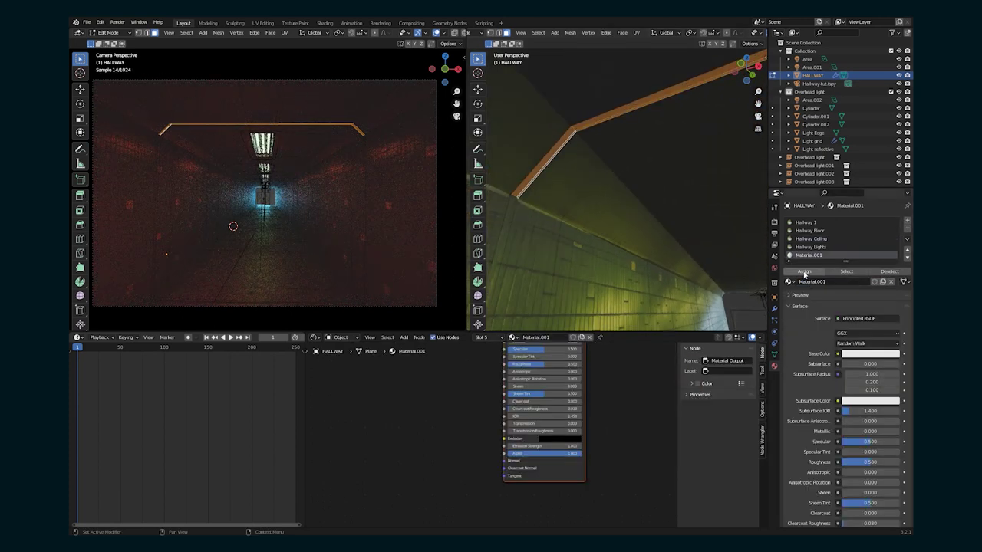
click(869, 354)
drag(894, 274, 893, 292)
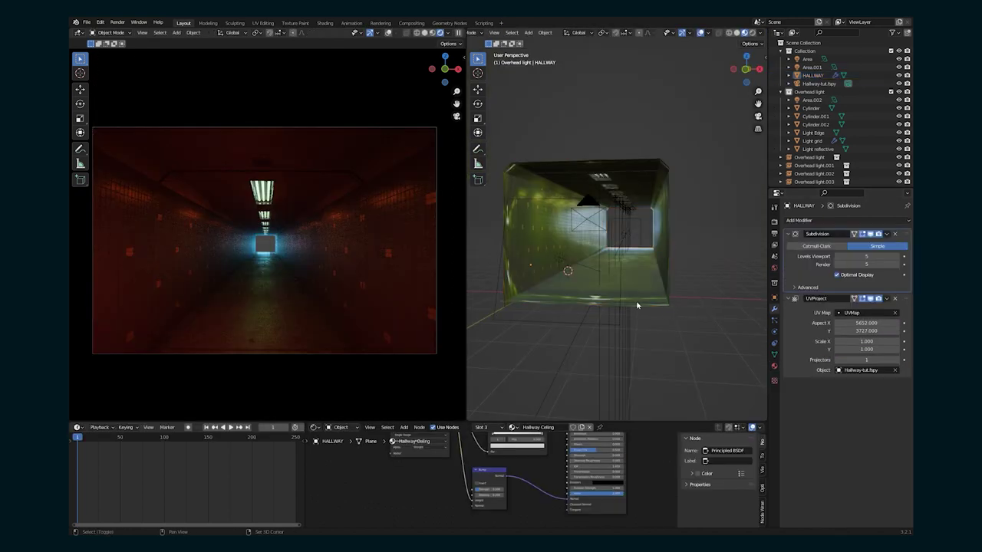
Add a new camera and move it about 1.88 m along the global X axis.
key(shift+a)
click(606, 322)
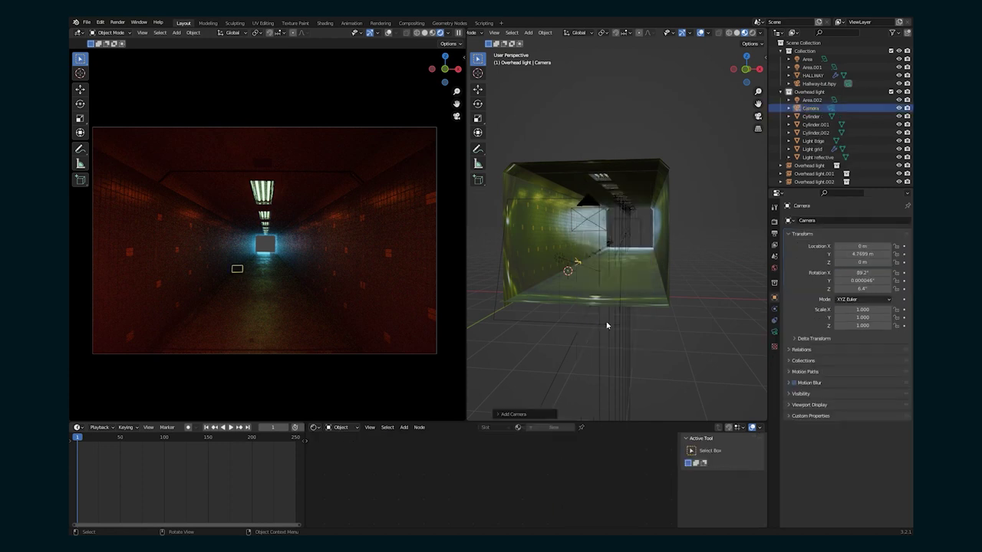
middle_drag(592, 273, 587, 283)
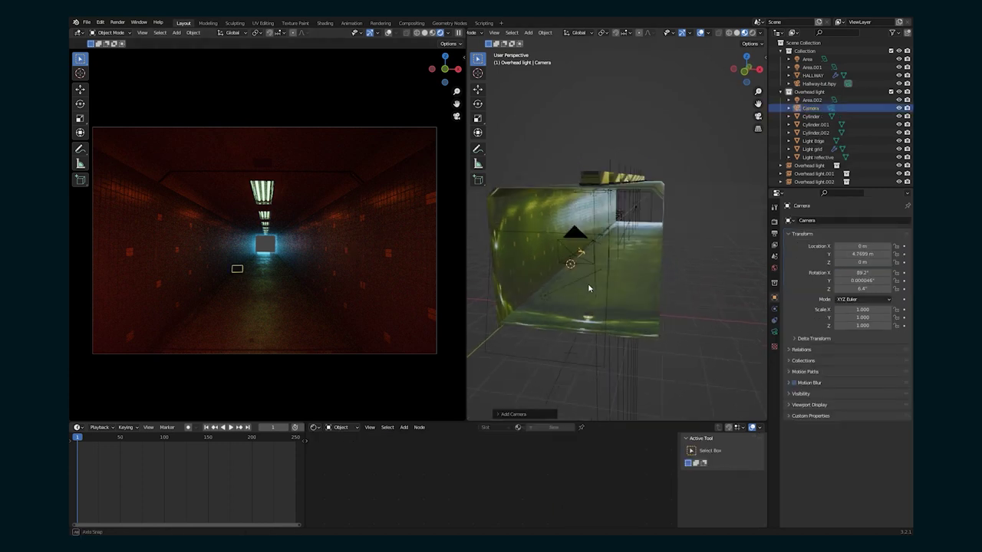
key(g)
key(x)
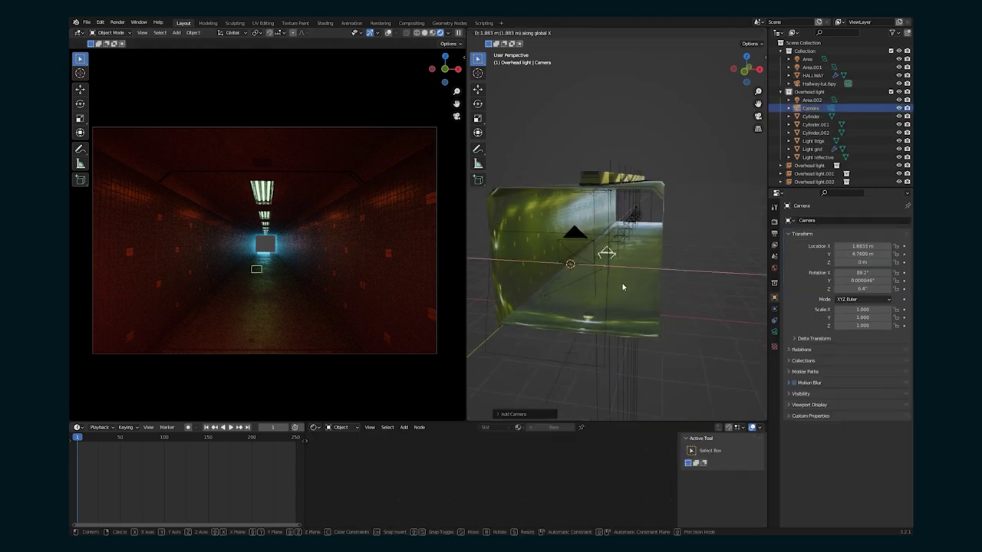
click(622, 286)
drag(809, 109, 809, 60)
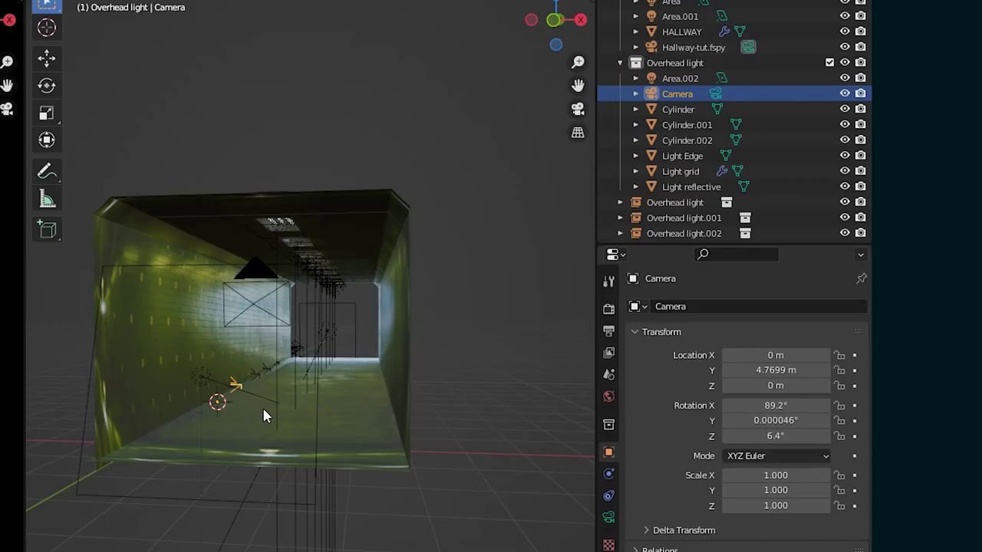
middle_drag(591, 274, 588, 284)
key(g)
key(x)
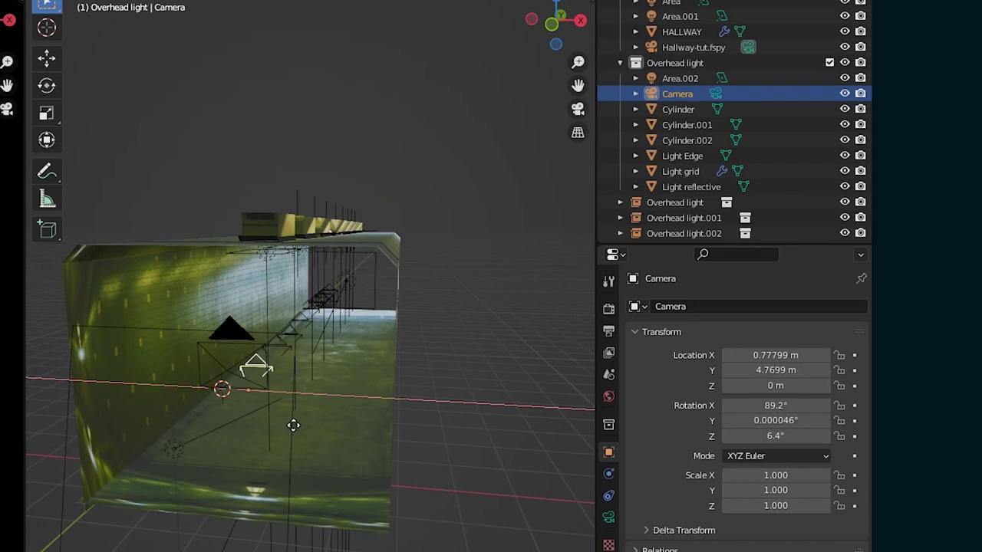
click(320, 428)
Move the new camera into the main Collection and collapse the Overhead light collection.
drag(675, 96, 678, 24)
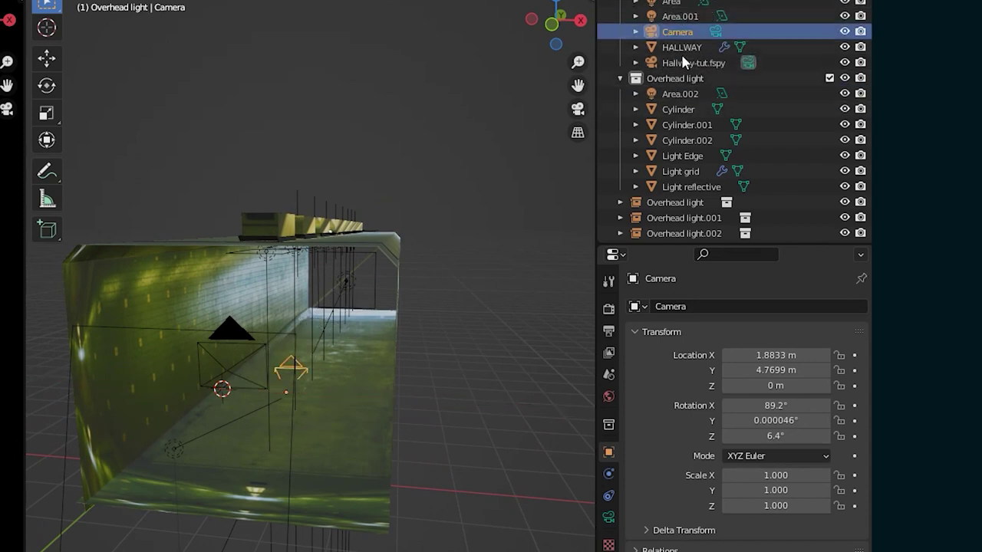
click(620, 78)
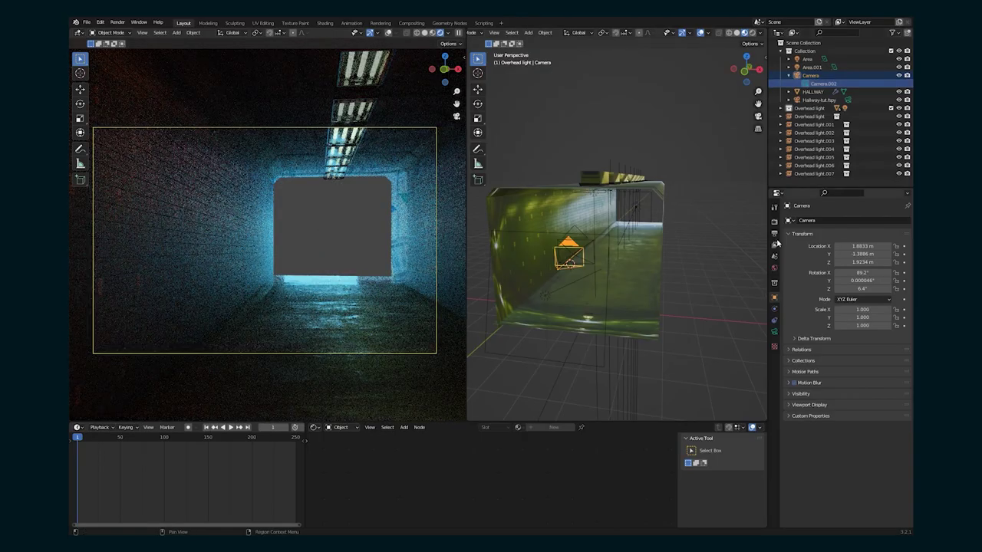
Set the render resolution to 1920 px wide by 1080 px high.
click(774, 234)
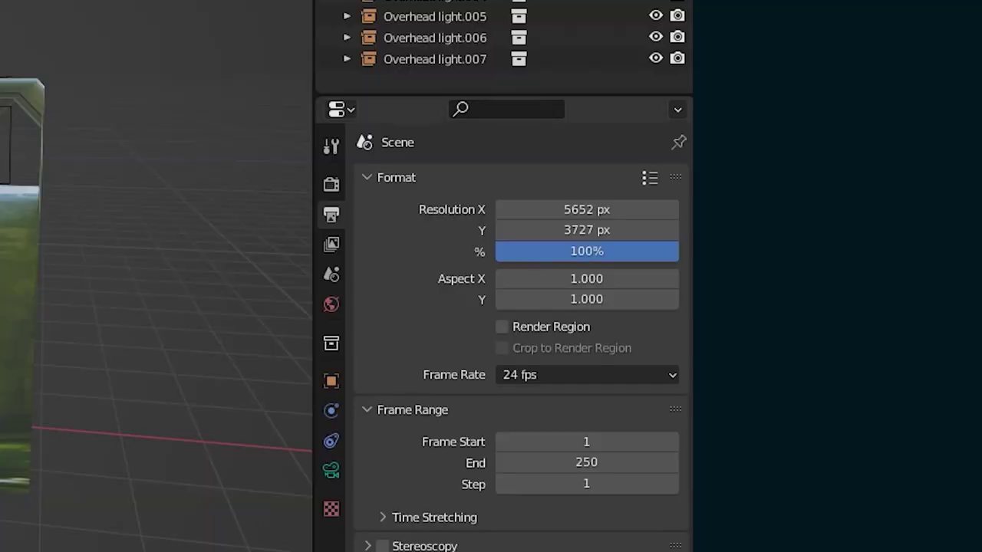
click(583, 201)
text(1)
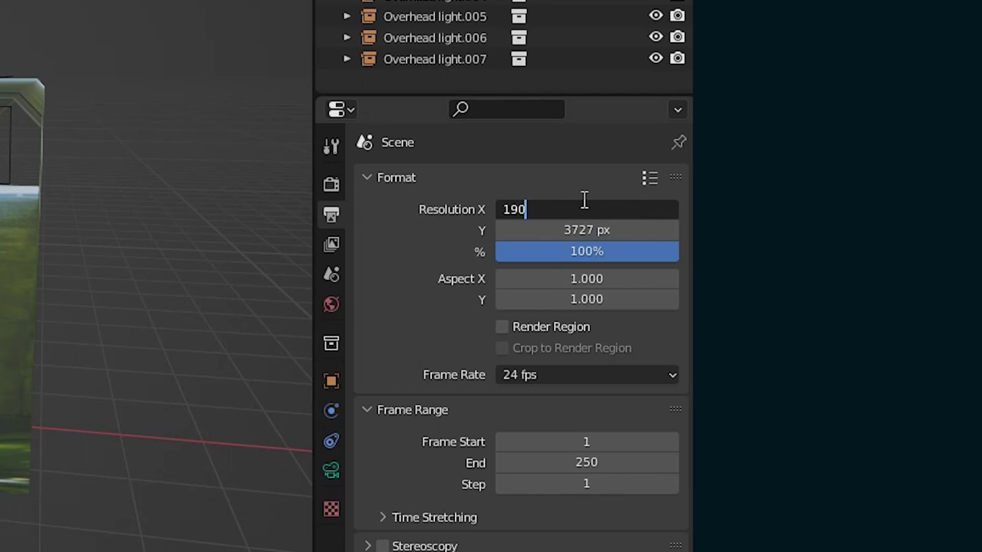
text(920)
key(Return)
click(607, 232)
text(10890)
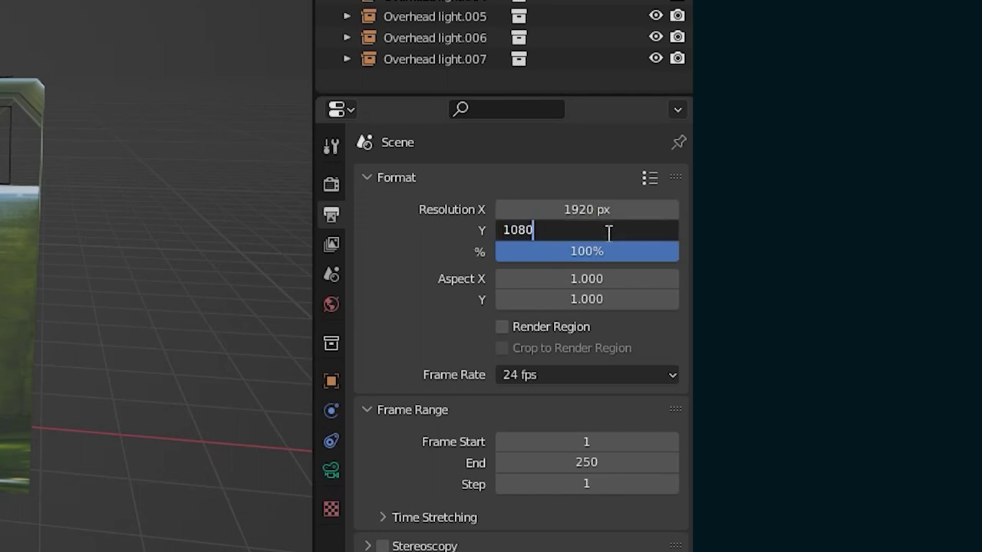
Set the output's vertical resolution to 1080 px and the frame rate to 23.98 fps.
key(Return)
click(573, 375)
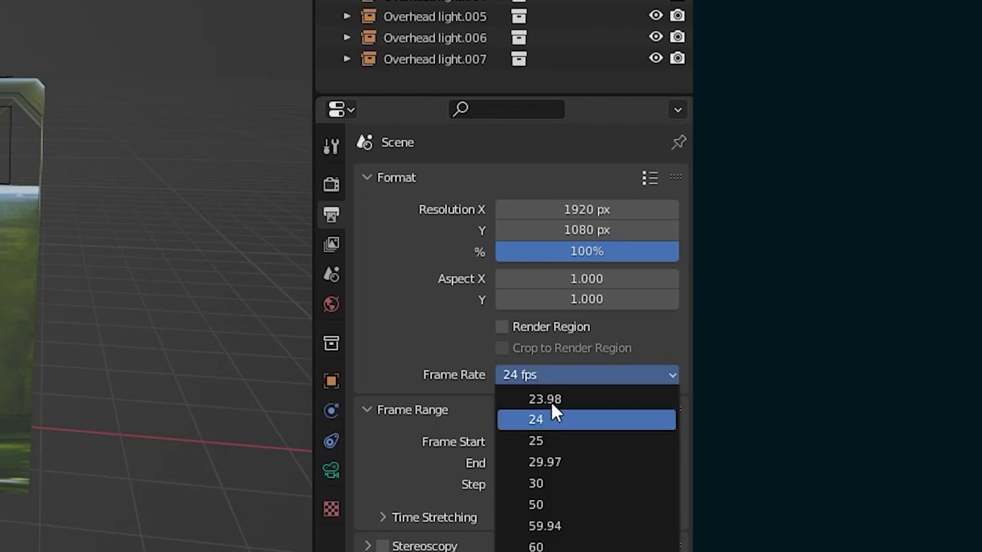
click(537, 396)
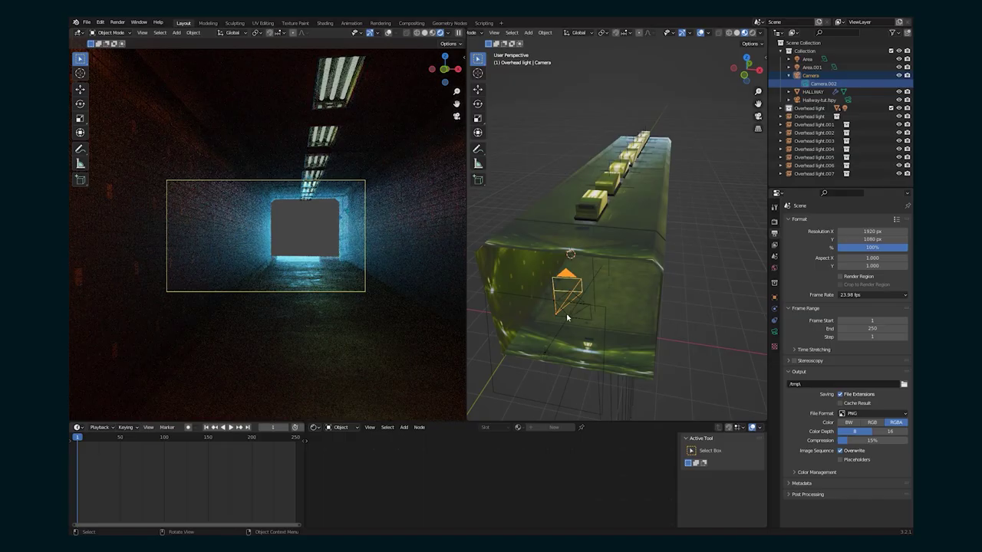
Move the camera about 2.6 m backwards along the Y axis, towards the open end of the hallway.
key(g)
key(y)
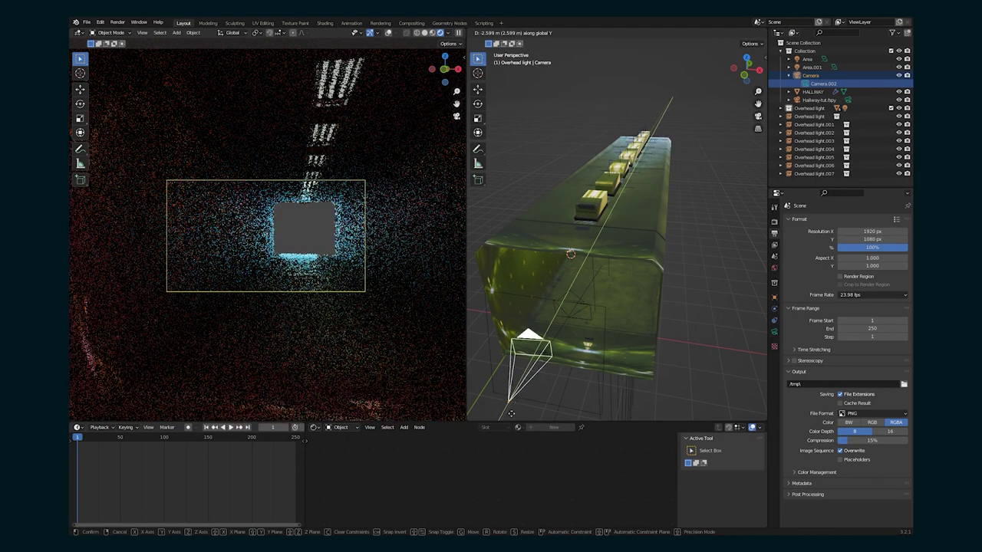
click(511, 417)
scroll(548, 330, down, 2)
shift+middle_drag(555, 322, 528, 285)
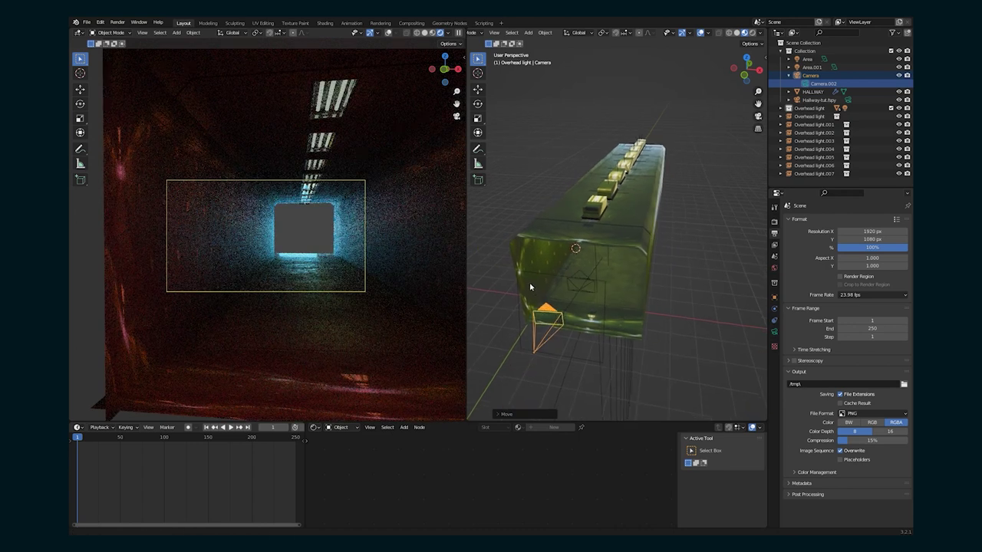
Set the camera's passepartout opacity to 1.000 so everything outside its frame is blacked out.
click(774, 332)
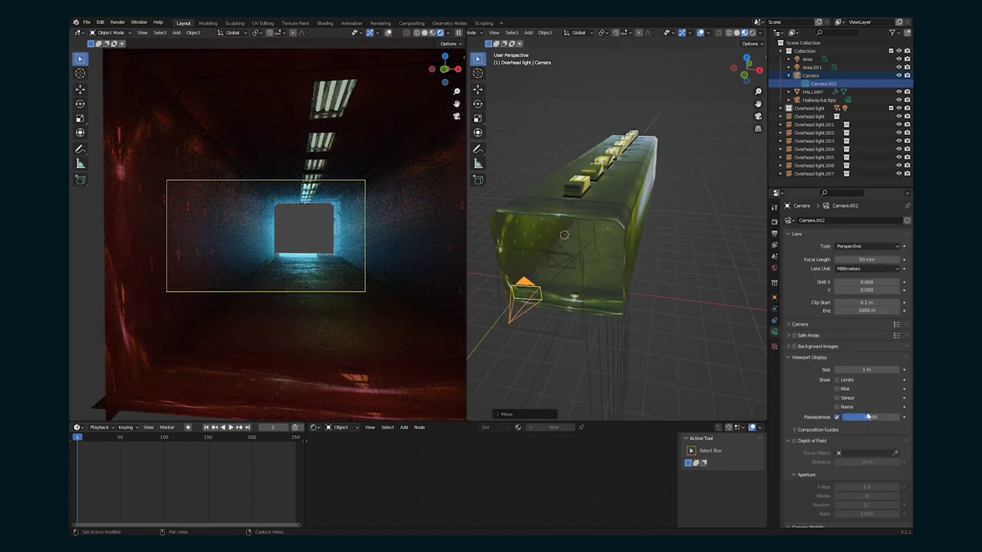
drag(866, 416, 904, 417)
scroll(489, 289, down, 3)
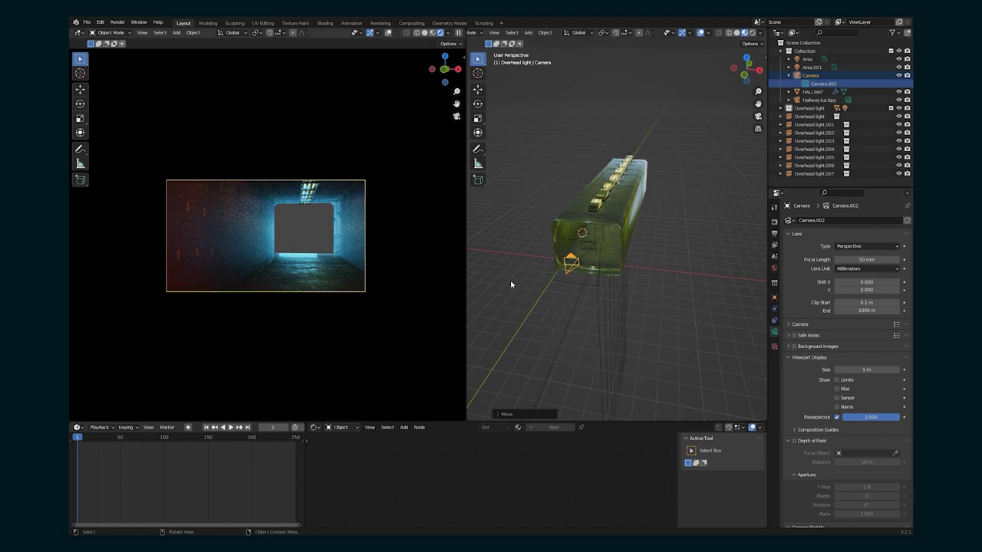
drag(877, 415, 825, 417)
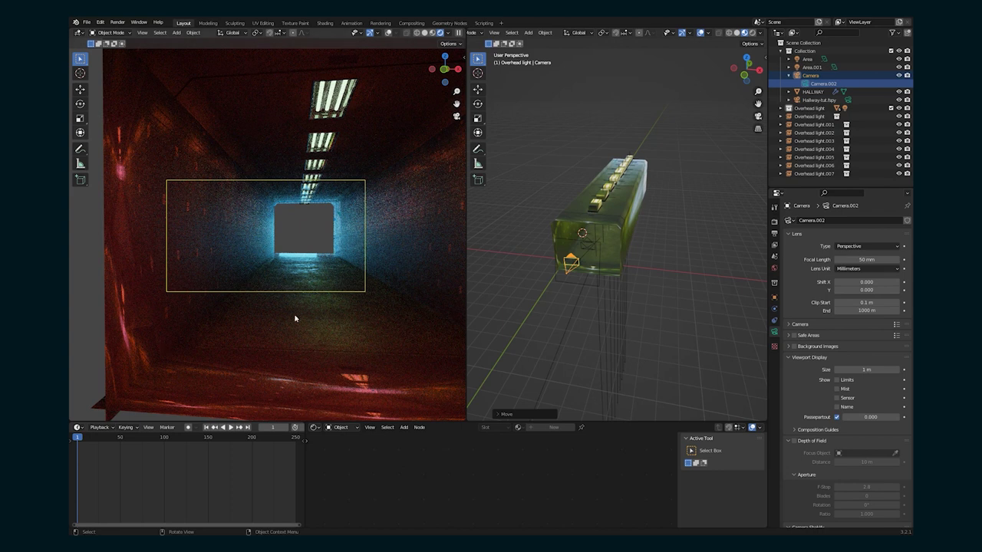
drag(860, 420, 905, 418)
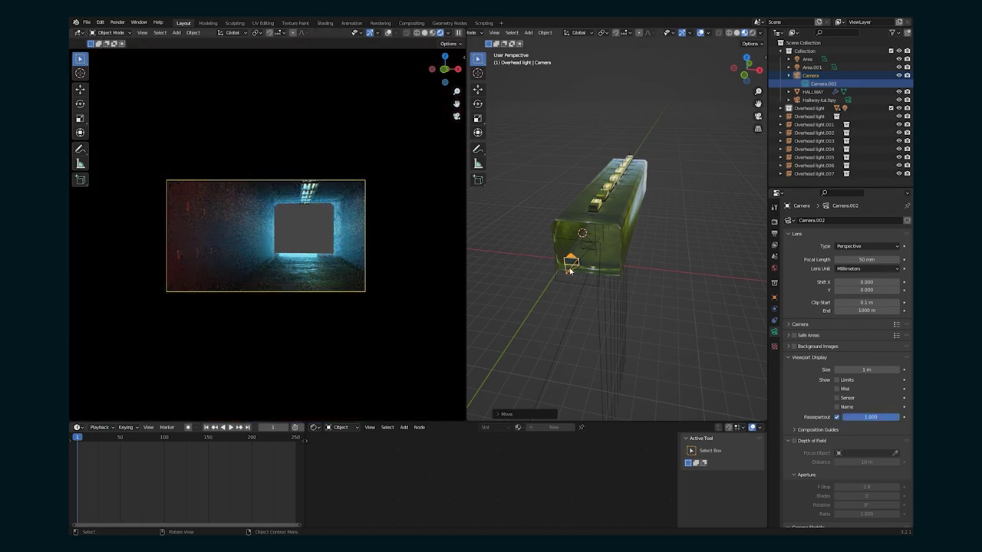
Reposition the camera at the hallway entrance, including a shift along X, and set its focal length to 24 mm.
key(g)
click(559, 293)
key(g)
key(x)
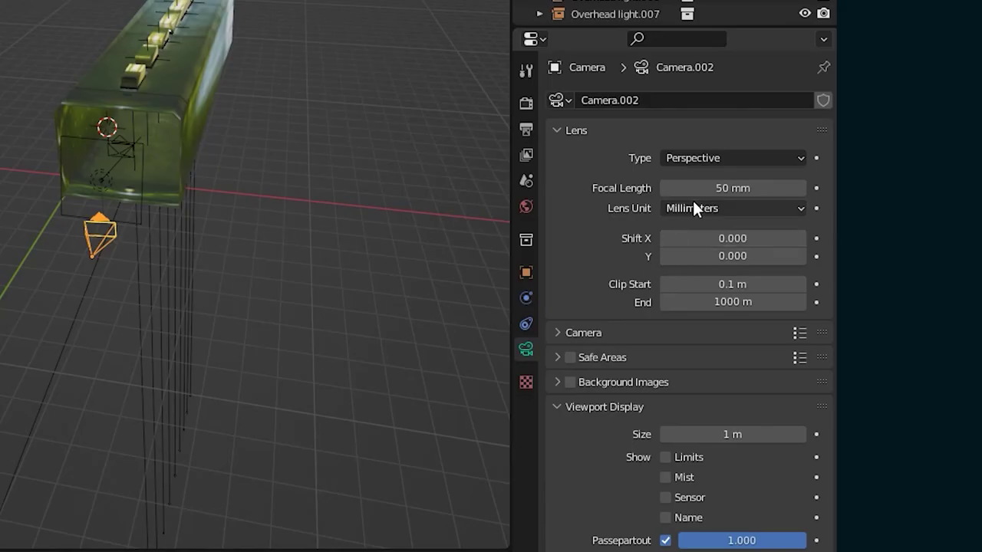
click(715, 188)
text(24)
key(Return)
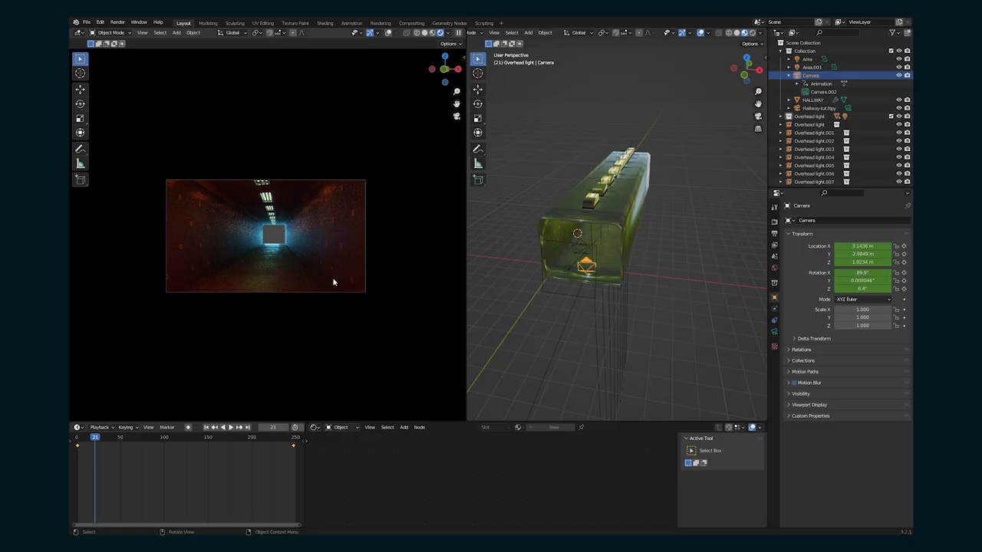
scroll(590, 266, up, 6)
middle_drag(591, 266, 612, 268)
scroll(625, 259, down, 8)
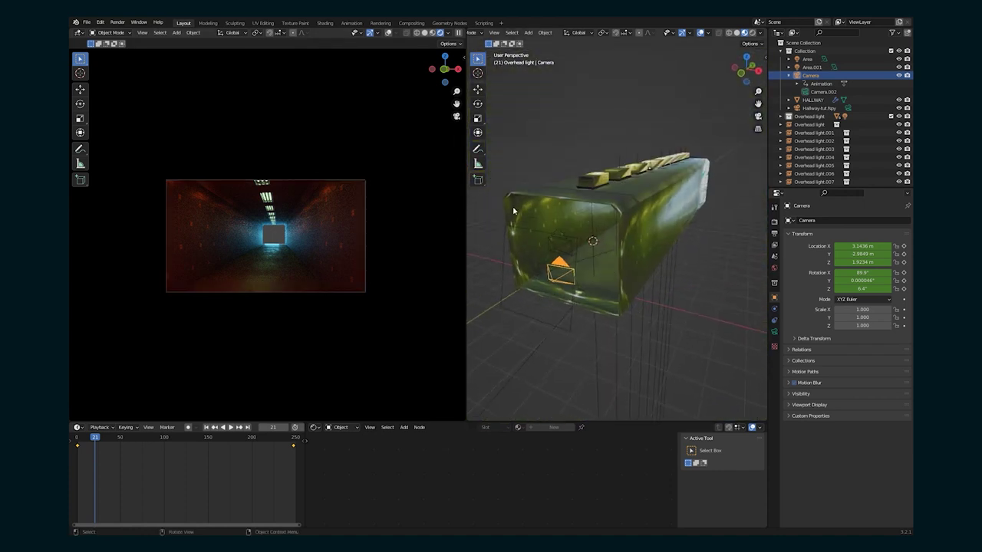
scroll(611, 238, down, 1)
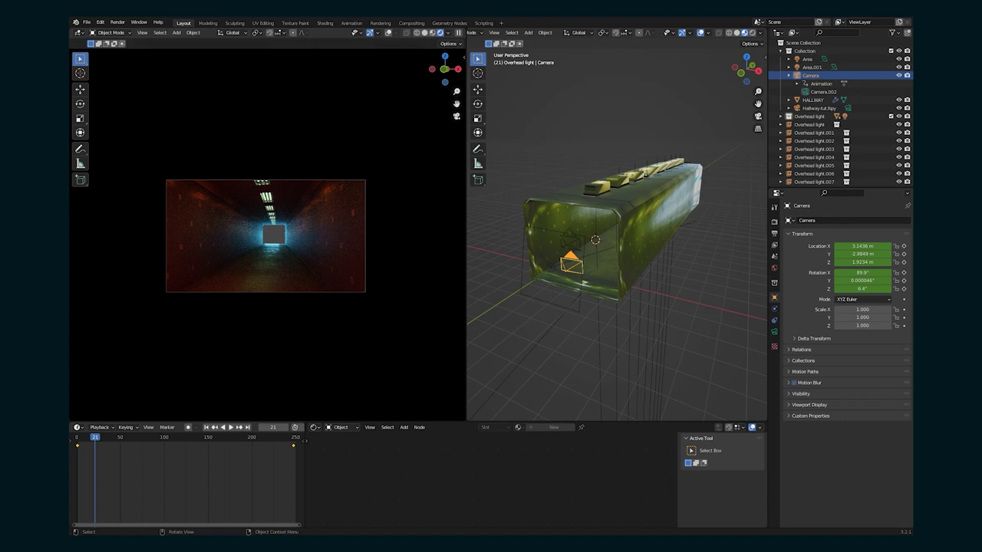
Switch to pexels.com in the browser, search its photos for "seoul" and browse the results.
click(316, 53)
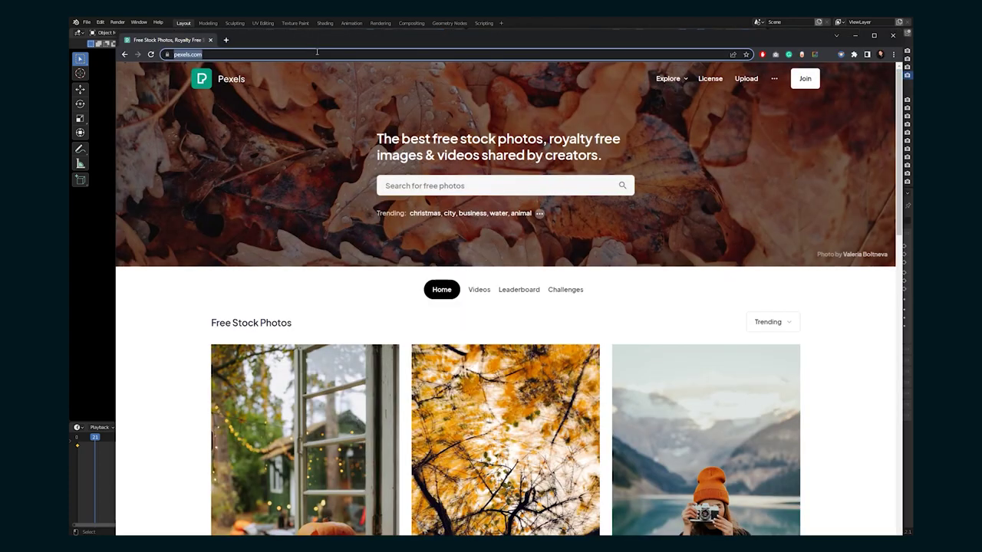
click(468, 185)
text(seou)
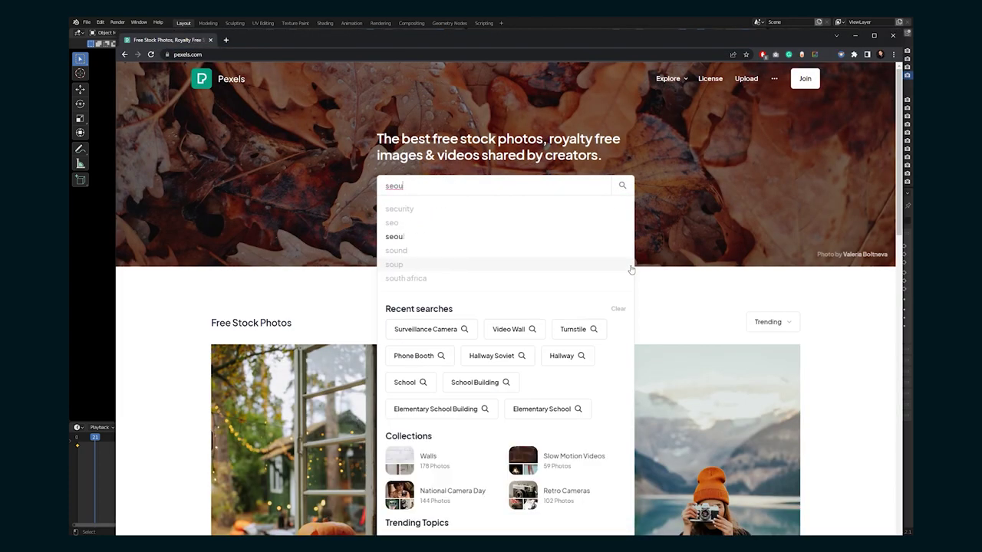
text(l)
key(Return)
scroll(602, 355, down, 10)
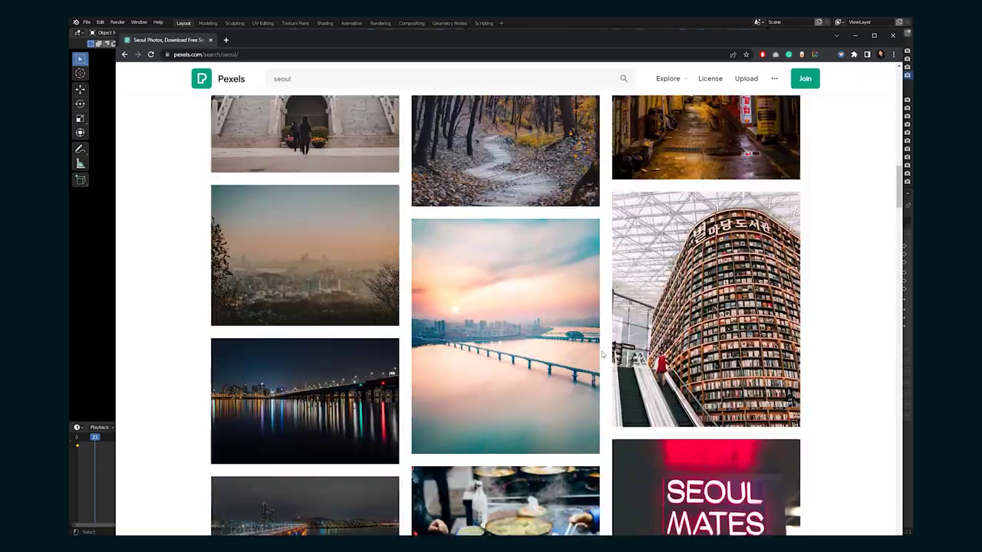
scroll(602, 354, up, 20)
scroll(602, 354, down, 20)
scroll(602, 354, down, 20)
Search Pexels for "neon lights" and look through the photos for a background image.
double_click(322, 76)
text(neon lights)
key(Return)
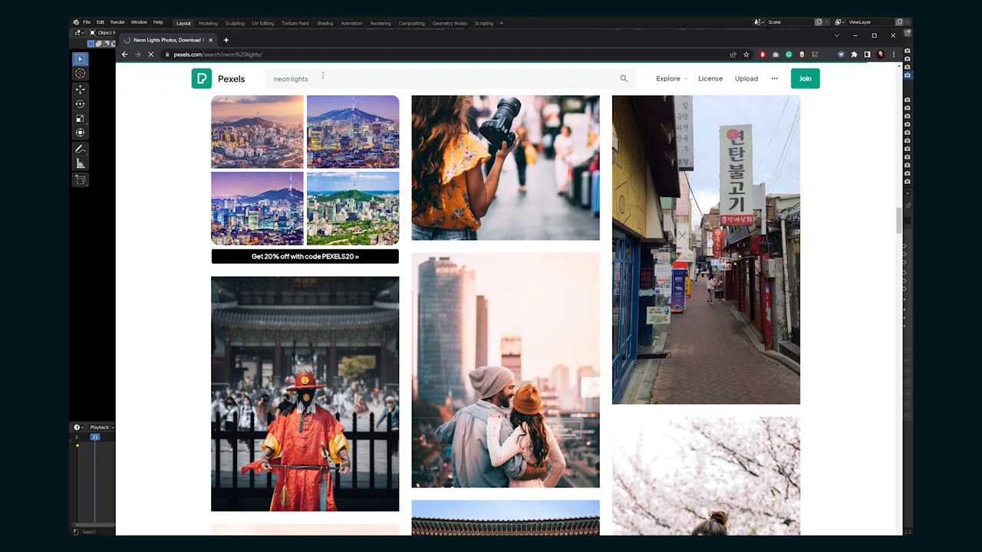
scroll(301, 339, down, 12)
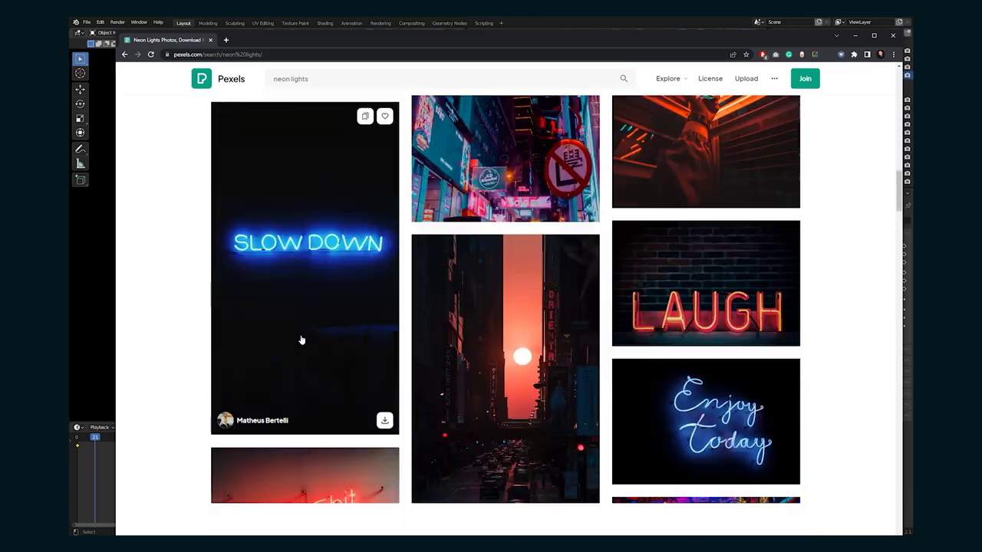
scroll(301, 340, down, 10)
scroll(301, 340, up, 2)
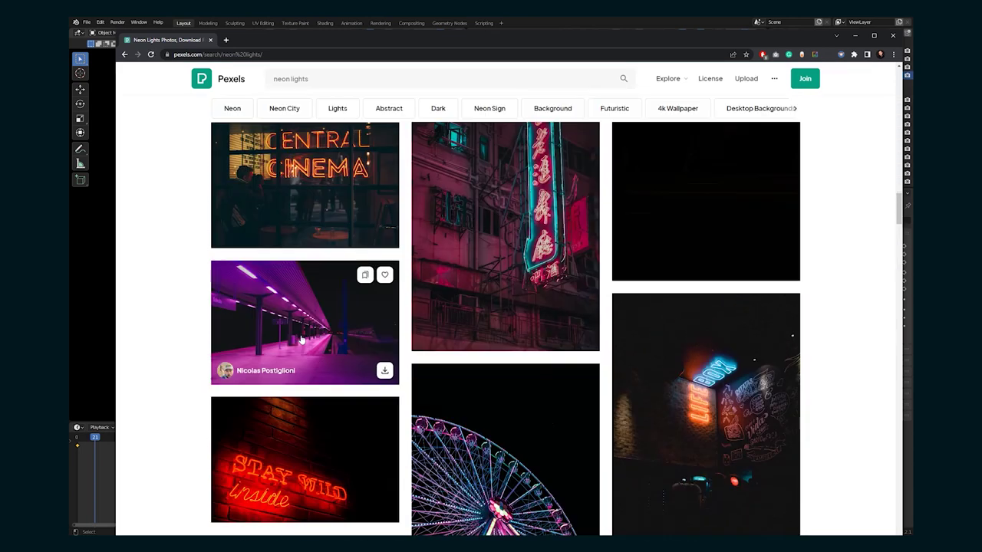
scroll(301, 340, down, 5)
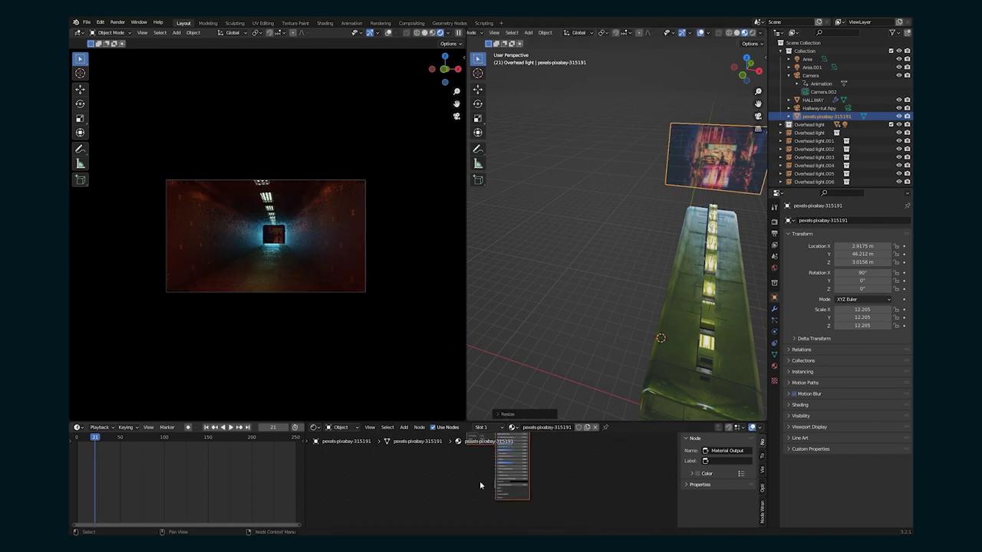
Add a Mix Shader node to the neon image plane's material to blend its emission with the Principled BSDF, and move the Principled BSDF lower.
key(Home)
click(500, 470)
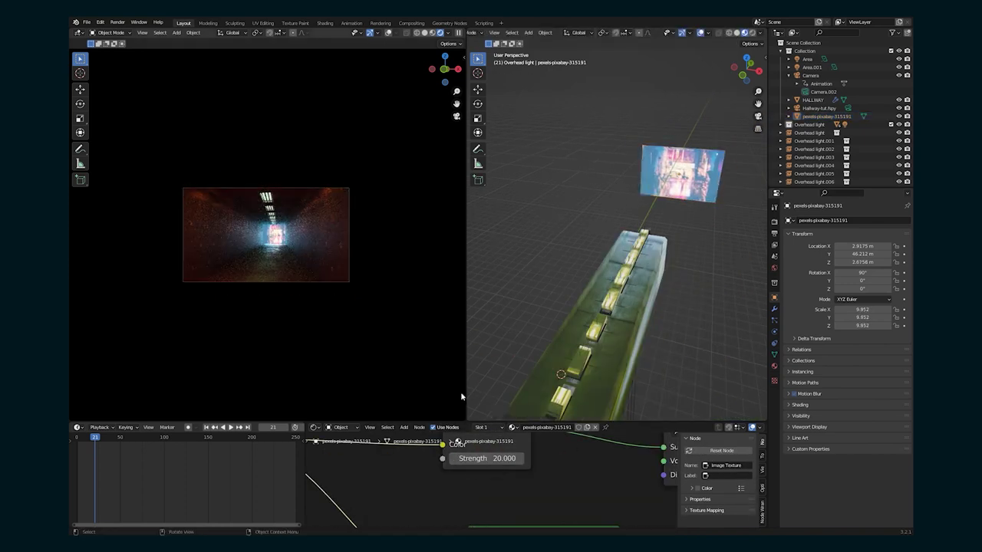
scroll(461, 396, up, 3)
scroll(472, 488, down, 3)
key(shift+a)
click(517, 436)
text(mix)
click(541, 449)
drag(527, 484, 538, 463)
drag(488, 480, 486, 517)
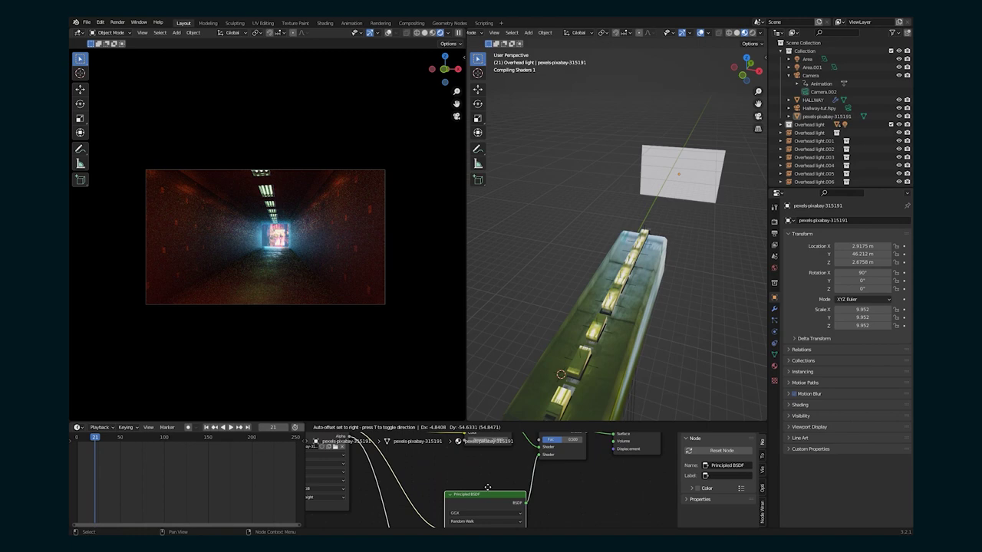
middle_drag(487, 448, 472, 493)
Add a ColorRamp node to the neon image plane's material, then arrange and adjust it to control the shader mix.
drag(470, 475, 430, 504)
key(shift+a)
click(421, 438)
text(ramp)
key(Return)
click(418, 454)
drag(423, 422, 422, 318)
drag(432, 380, 429, 350)
drag(470, 387, 425, 388)
scroll(414, 429, down, 4)
drag(420, 505, 395, 491)
drag(438, 392, 421, 444)
scroll(430, 399, up, 3)
mouse_move(390, 396)
mouse_down()
mouse_move(458, 399)
mouse_move(394, 403)
mouse_up()
Scale the neon image plane behind the far end of the hallway.
click(687, 143)
key(s)
click(720, 164)
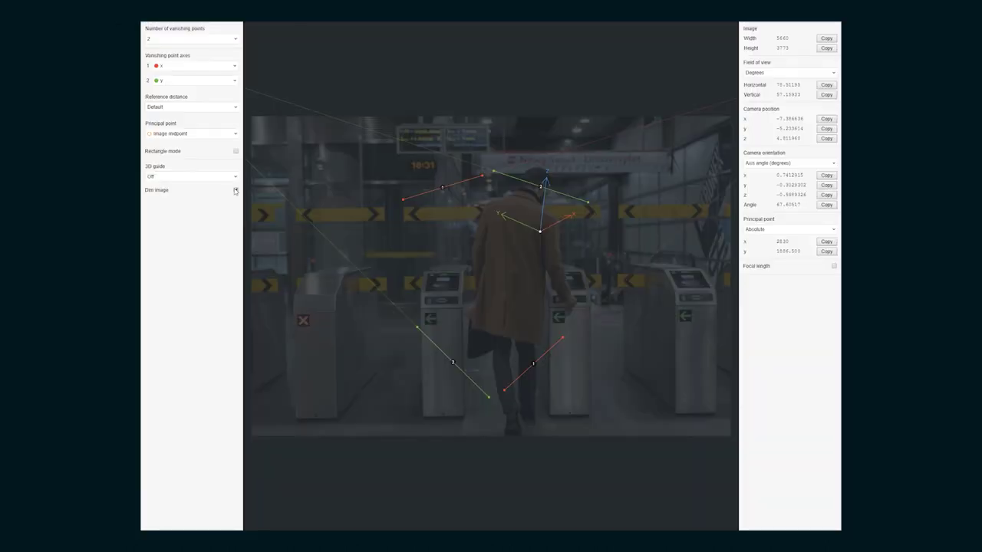
Turn off image dimming in fSpy and align both X-axis lines across the turnstile fronts, along their bases and upper edges.
click(235, 190)
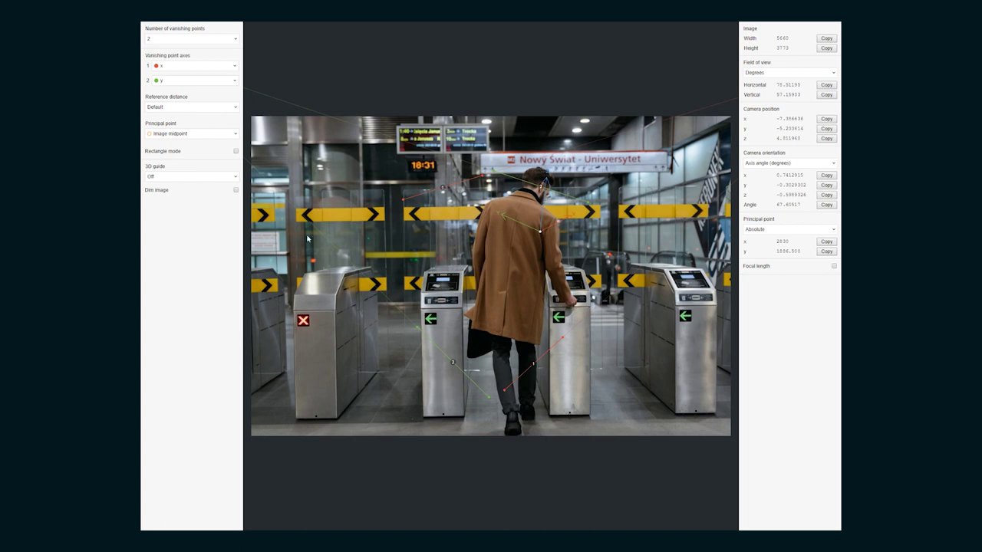
shift+drag(299, 419, 298, 418)
drag(563, 337, 713, 413)
drag(316, 277, 298, 310)
drag(482, 177, 715, 305)
Align the two Y-axis vanishing lines with the receding base edges of the leftmost and rightmost turnstiles.
drag(417, 328, 341, 439)
drag(490, 397, 408, 367)
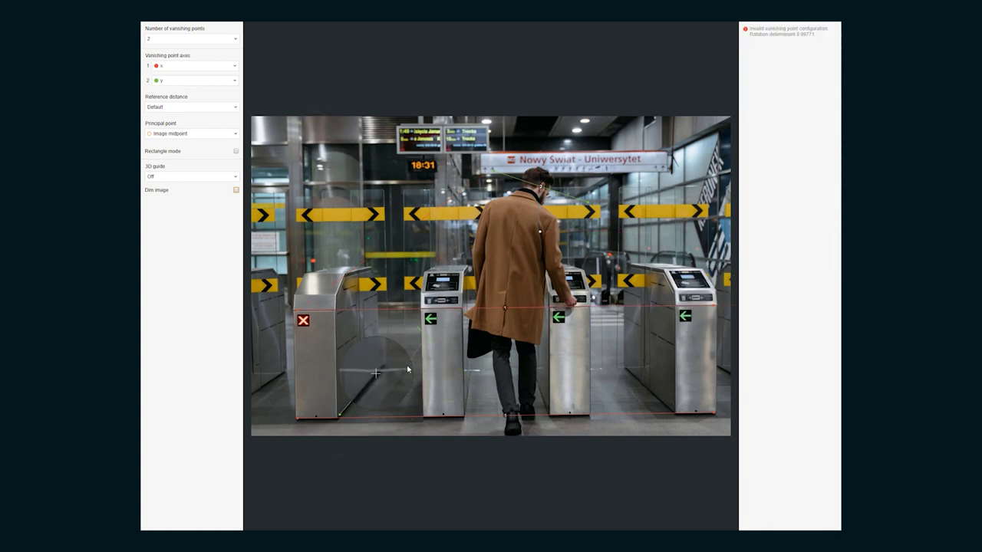
drag(591, 203, 698, 441)
drag(496, 174, 615, 370)
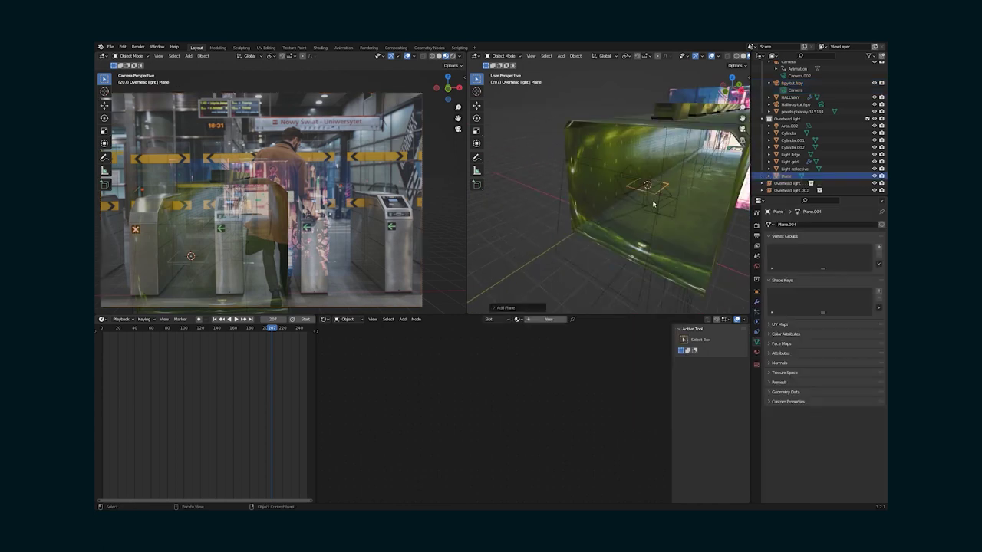
Set the turnstile's UVProject modifier to project from fspy-tut.fspy with Aspect X 5660 and Y 3773.
scroll(280, 207, up, 5)
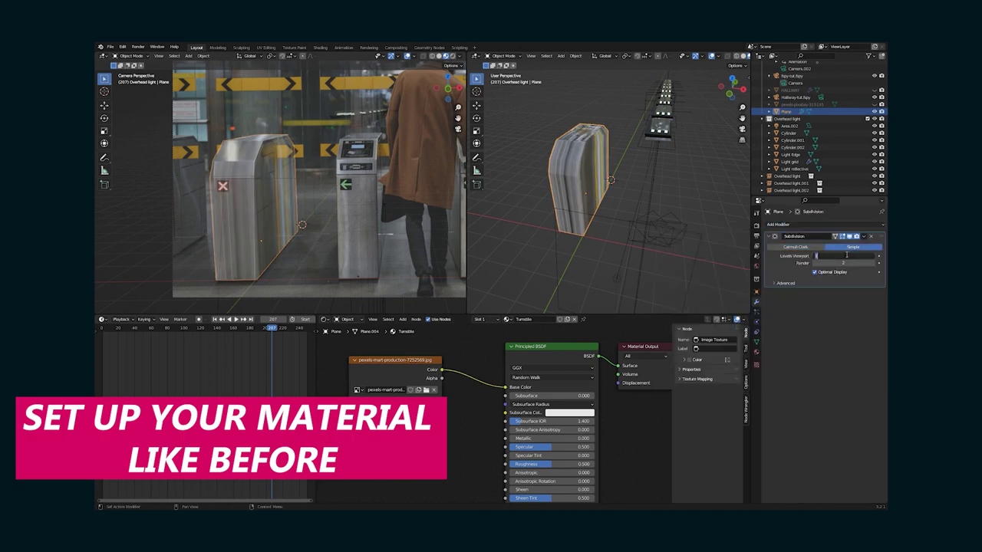
click(832, 355)
click(836, 404)
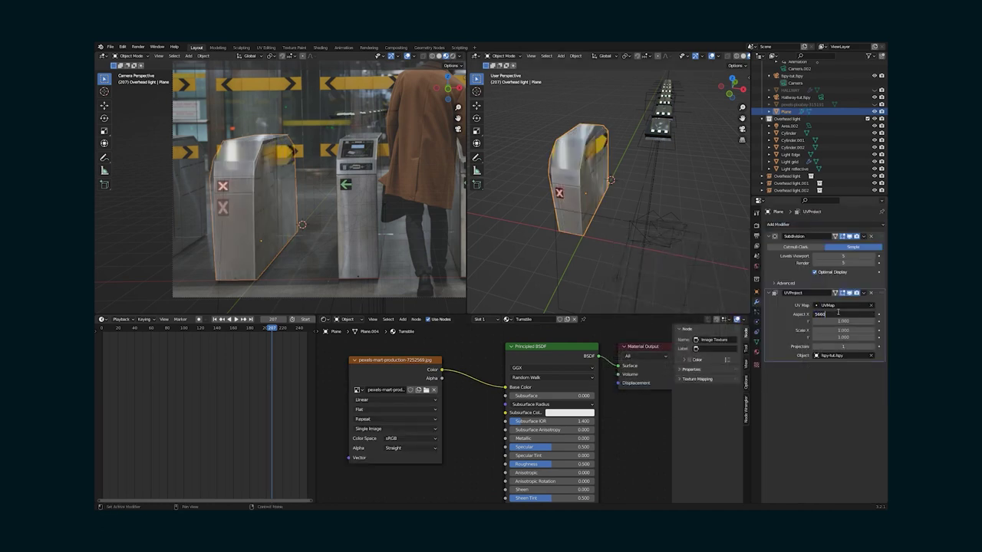
key(Return)
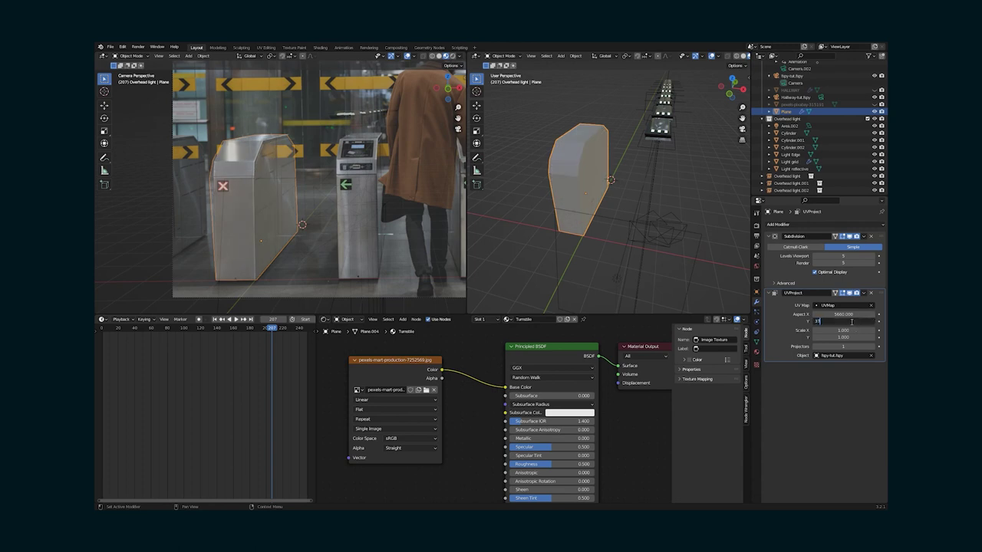
key(Return)
Duplicate the textured turnstile along the X axis onto the rightmost turnstile in the photo.
middle_drag(496, 184, 632, 203)
scroll(572, 174, down, 4)
scroll(600, 191, down, 4)
scroll(299, 204, down, 4)
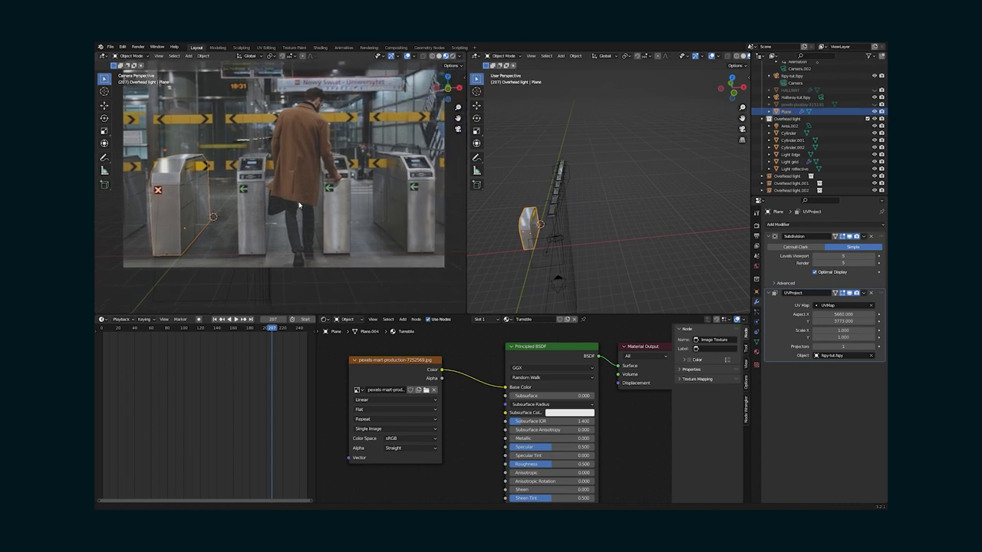
key(shift+d)
key(x)
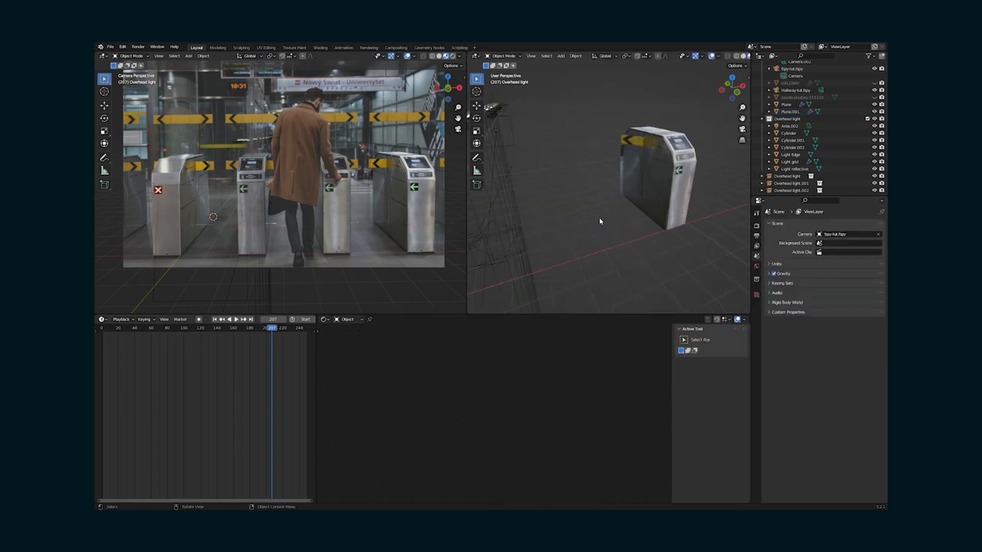
Apply the UVProject modifier on the original turnstile with the red X sign.
mouse_move(601, 220)
middle_down()
mouse_move(648, 198)
mouse_move(597, 208)
mouse_move(532, 200)
mouse_move(629, 196)
mouse_move(574, 217)
mouse_move(589, 204)
mouse_move(616, 204)
mouse_move(580, 180)
mouse_move(579, 202)
mouse_move(598, 201)
middle_up()
click(561, 191)
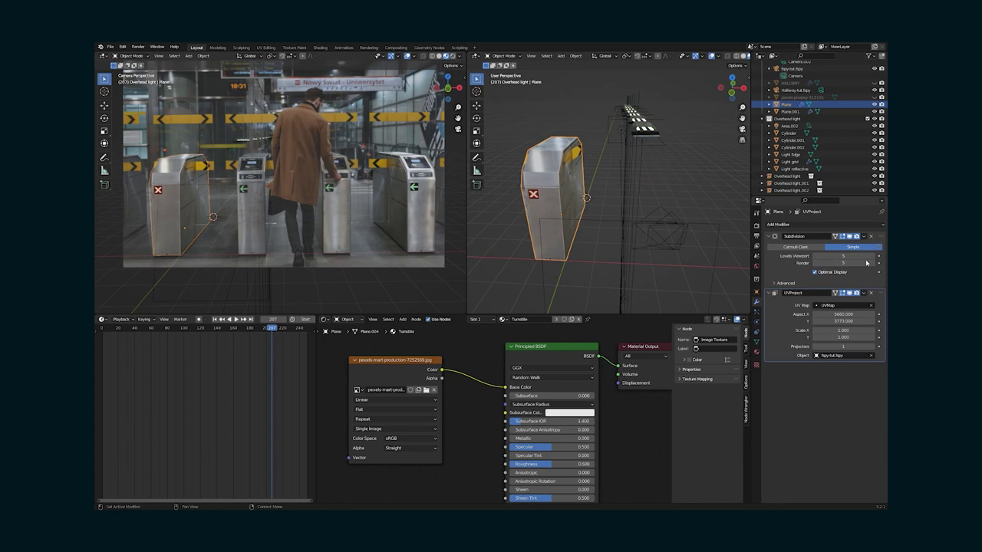
click(849, 302)
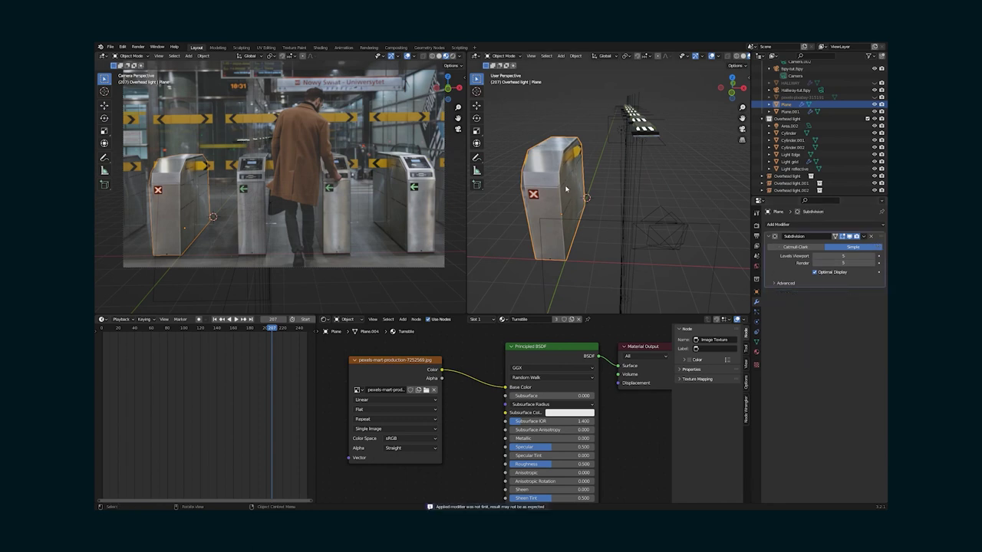
Move the original turnstile freely to test its applied texture, and undo the move.
mouse_move(577, 193)
middle_down()
mouse_move(518, 192)
mouse_move(561, 202)
middle_up()
key(g)
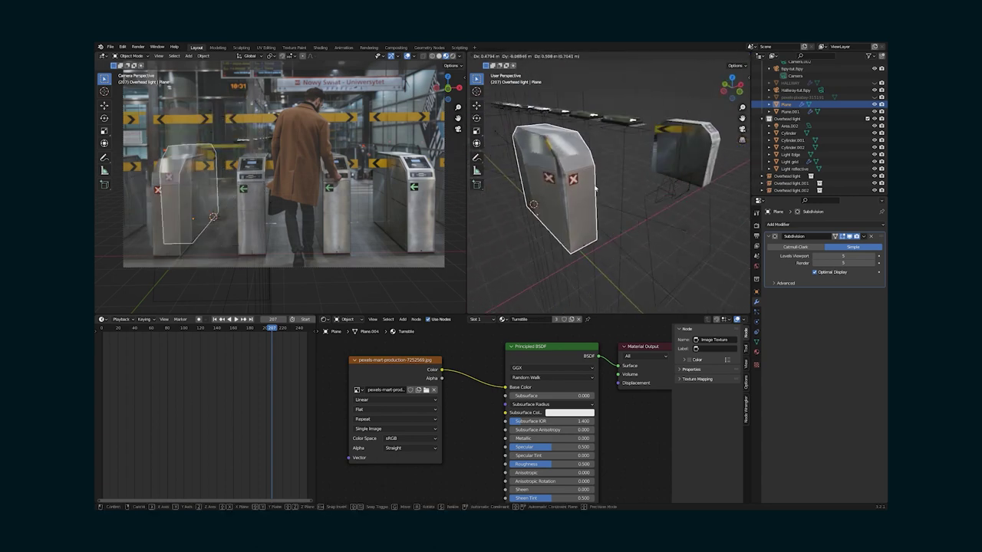
click(594, 188)
key(ctrl+z)
Move the duplicated turnstile freely to test its live UV projection, and cancel the move.
click(718, 155)
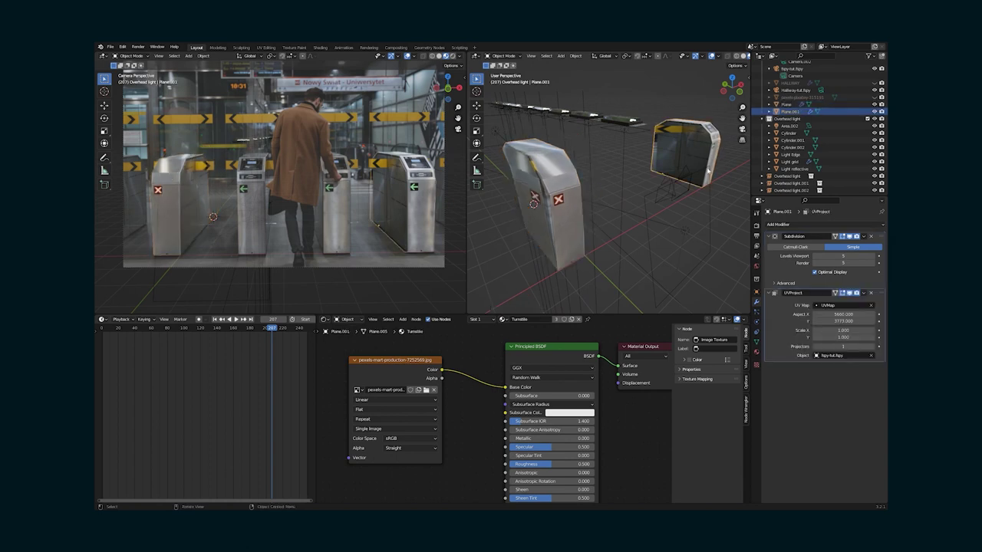
middle_drag(718, 154, 669, 179)
key(g)
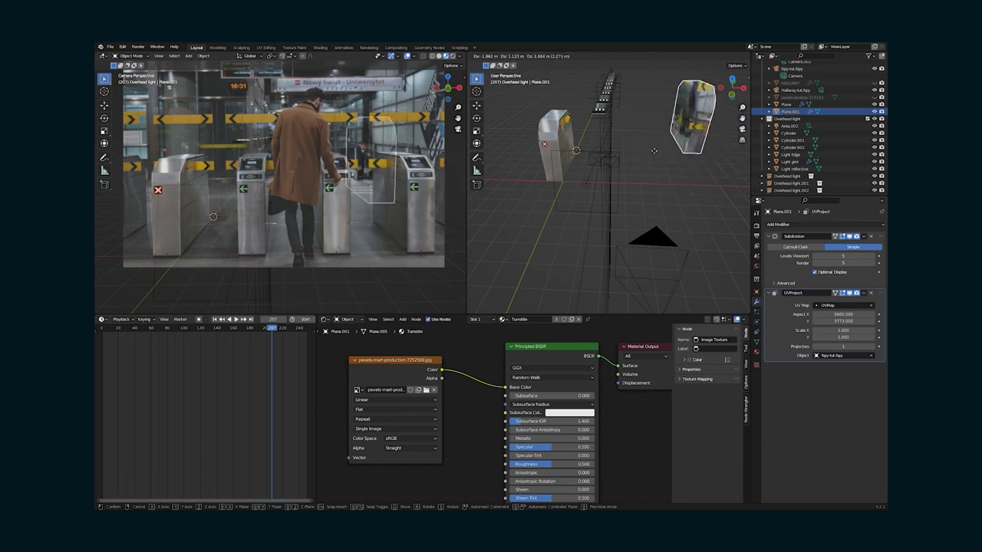
click(665, 171)
Replace the timeline with the UV Editor and put the original turnstile in Edit Mode.
click(545, 145)
scroll(546, 150, up, 6)
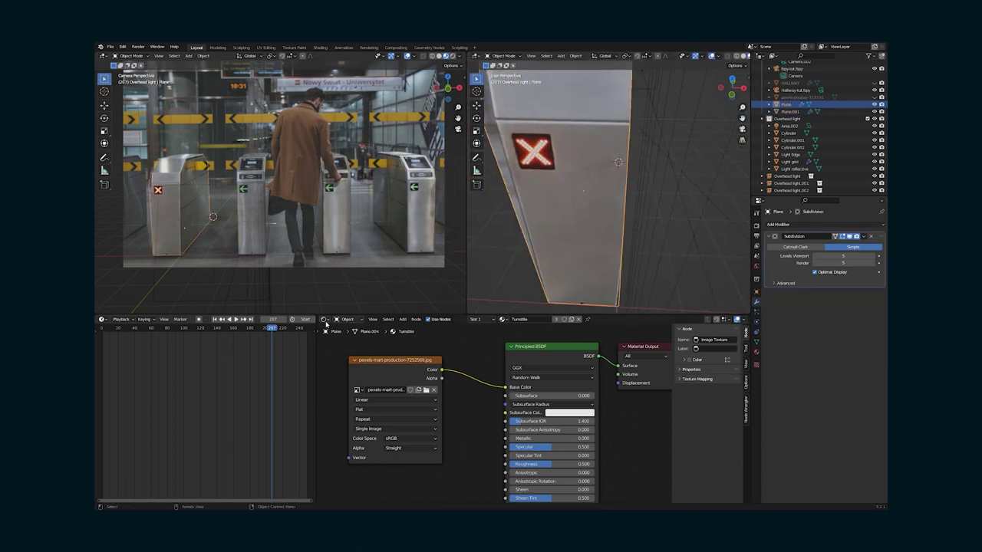
click(103, 319)
click(121, 357)
key(Tab)
middle_drag(512, 169, 518, 138)
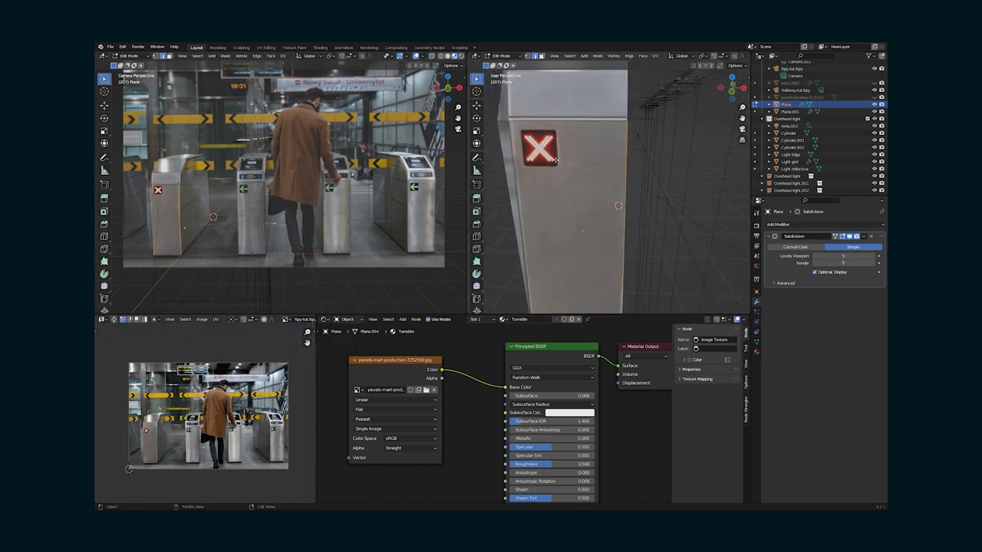
Move the UV corners of the turnstile's lower front face onto the matching panel edges in the photo.
scroll(519, 131, down, 1)
key(a)
scroll(182, 369, up, 4)
key(g)
click(256, 372)
key(g)
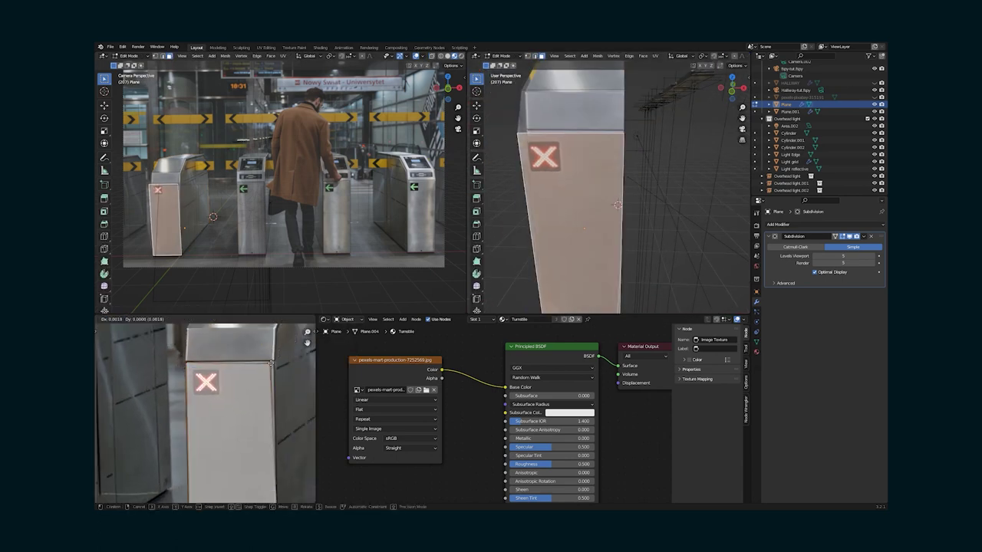
click(272, 363)
middle_drag(247, 453, 253, 345)
click(260, 385)
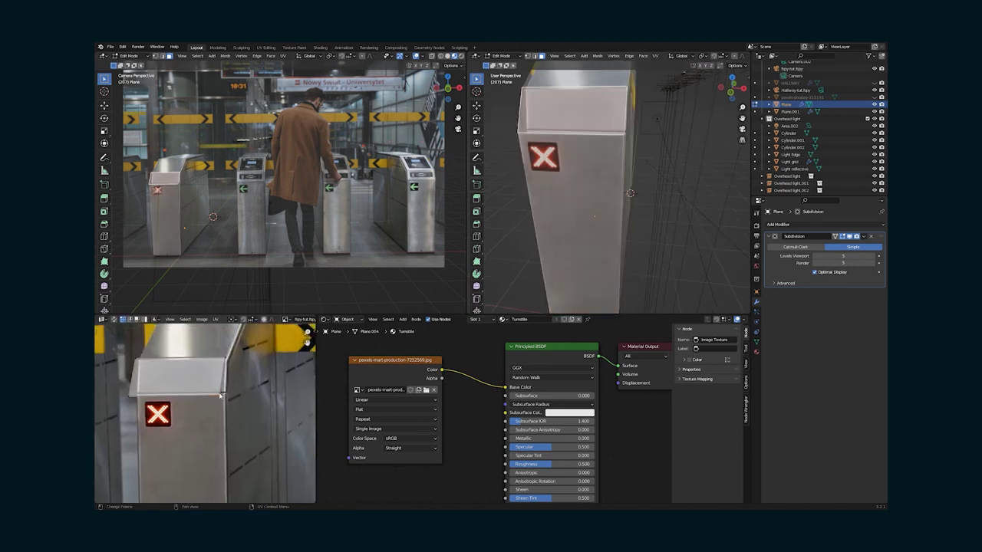
Fit the UV corners of the upper front panel and the long side face to their edges in the photo, and return to Object Mode.
click(227, 394)
click(226, 360)
key(g)
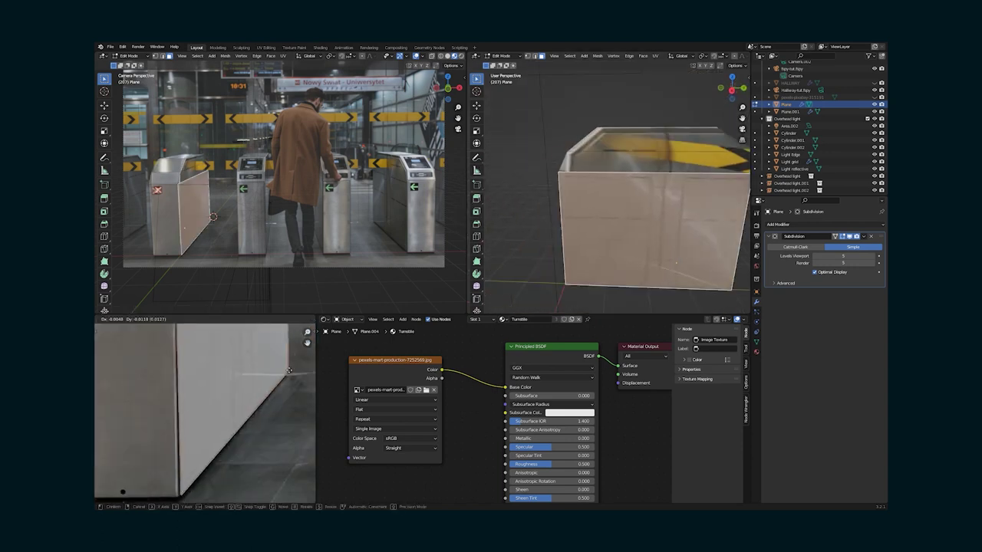
middle_drag(606, 199, 690, 219)
scroll(234, 359, down, 4)
scroll(146, 376, down, 2)
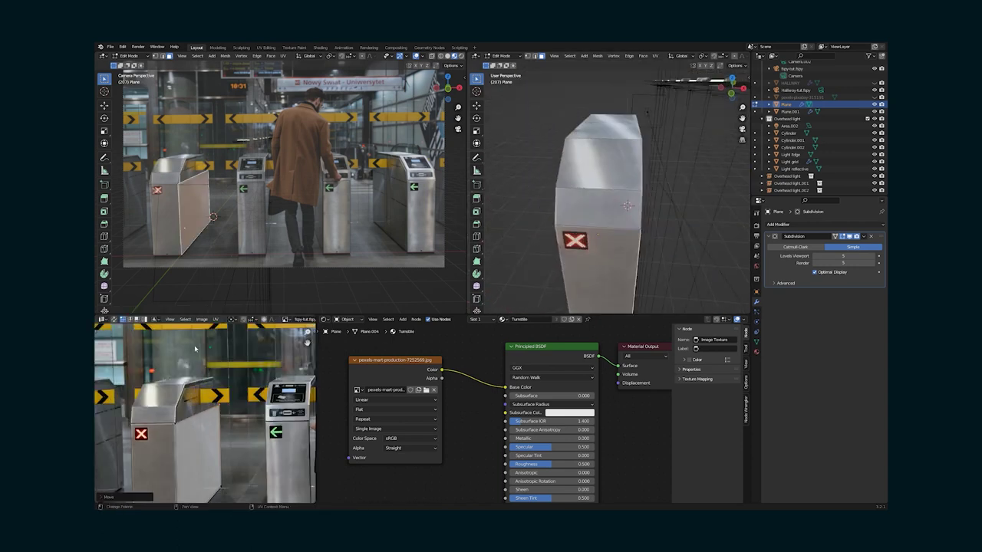
scroll(208, 411, up, 4)
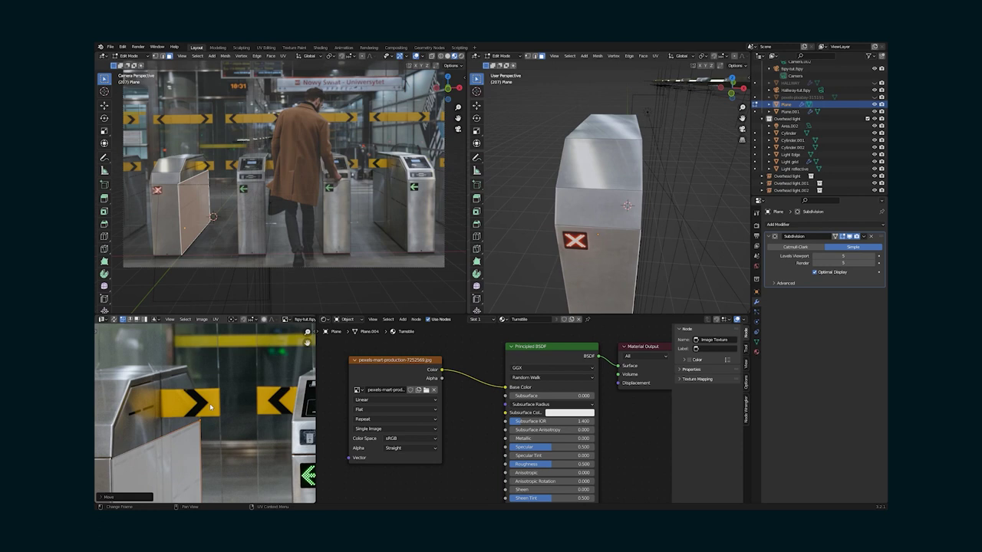
middle_drag(626, 171, 558, 205)
shift+middle_drag(709, 209, 630, 201)
key(Tab)
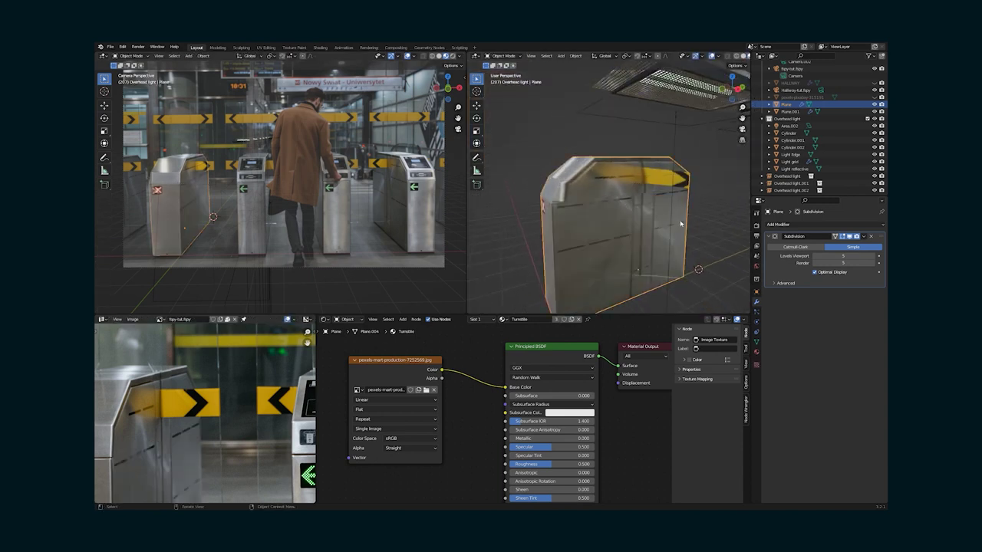
Add a Mirror modifier on the Y axis with Bisect and Flip on Y, and shift the turnstile's mesh along Y to place the seam.
click(798, 225)
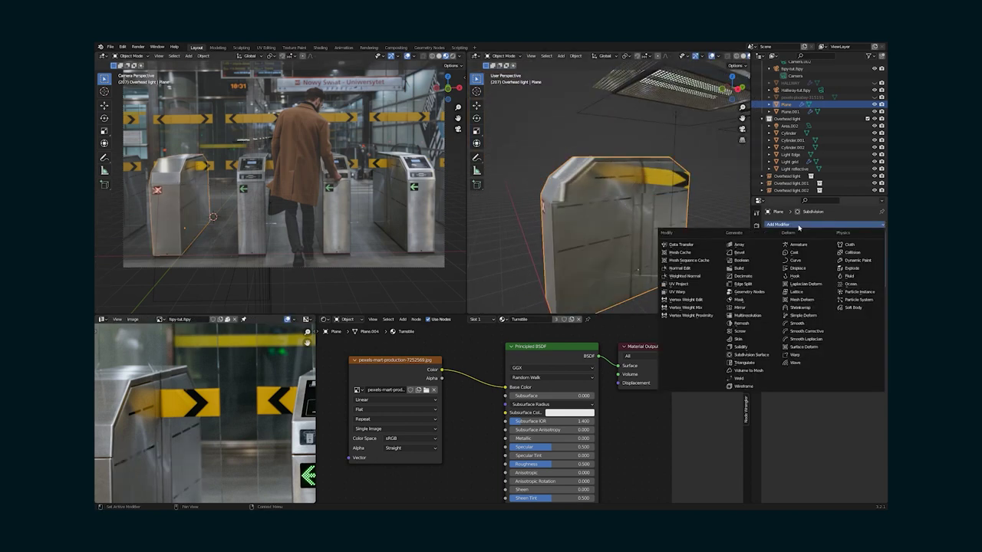
click(747, 308)
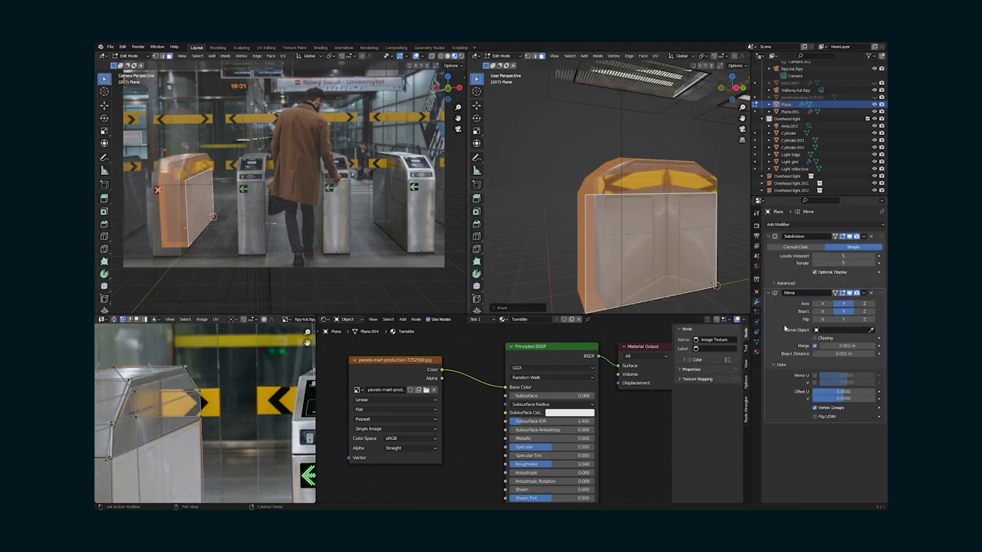
click(842, 319)
middle_drag(635, 252, 612, 257)
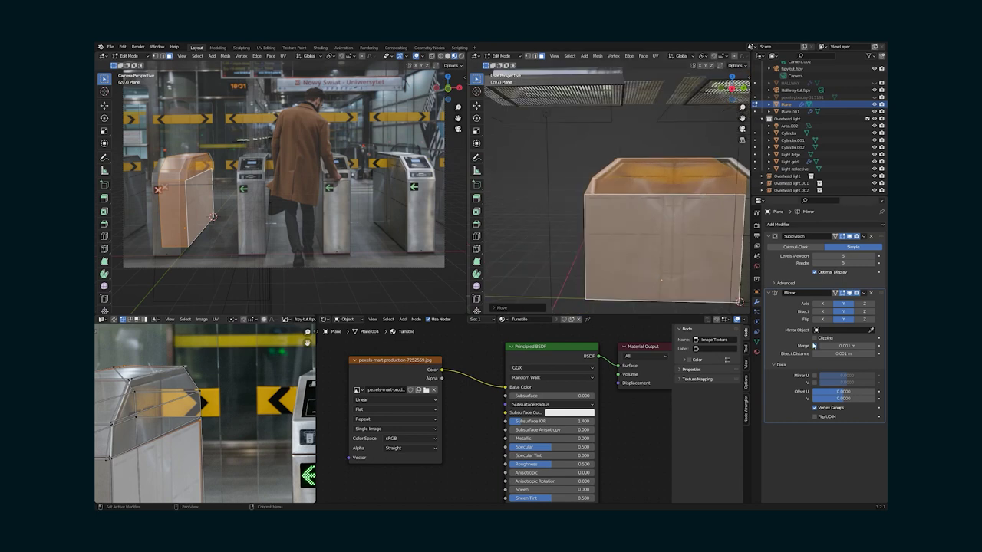
middle_drag(685, 249, 609, 252)
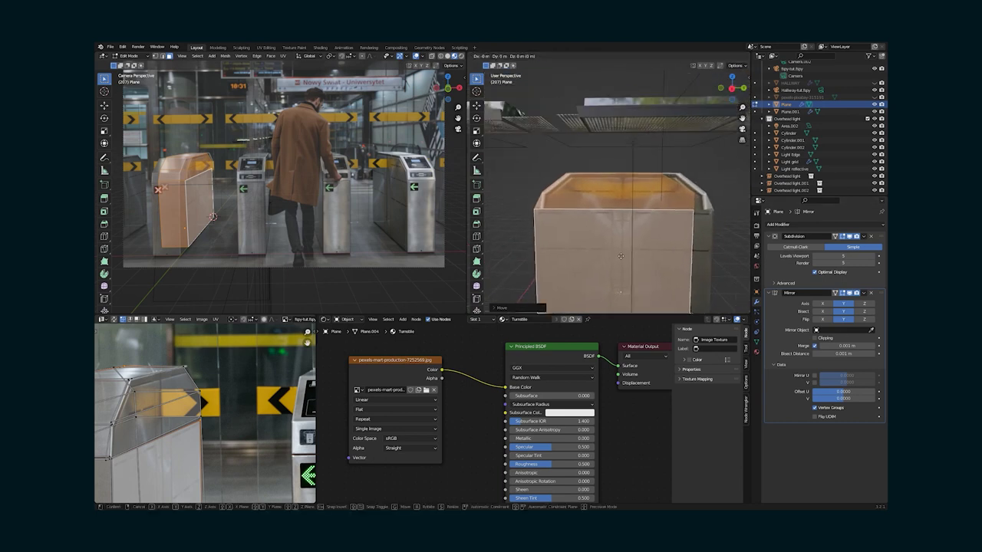
key(y)
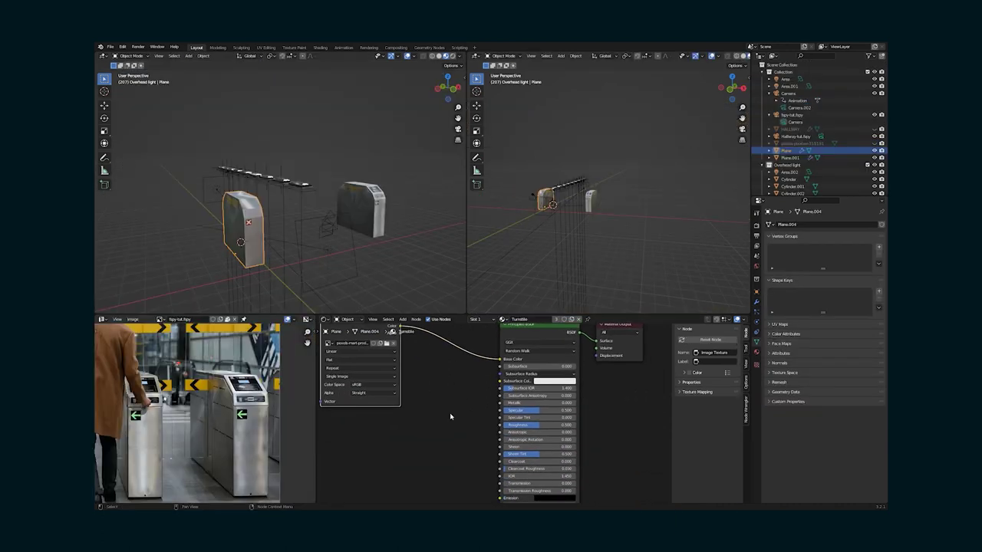
Link the image texture's Color to the Principled BSDF's Roughness and insert a ColorRamp on that link.
scroll(449, 390, down, 1)
drag(418, 339, 475, 410)
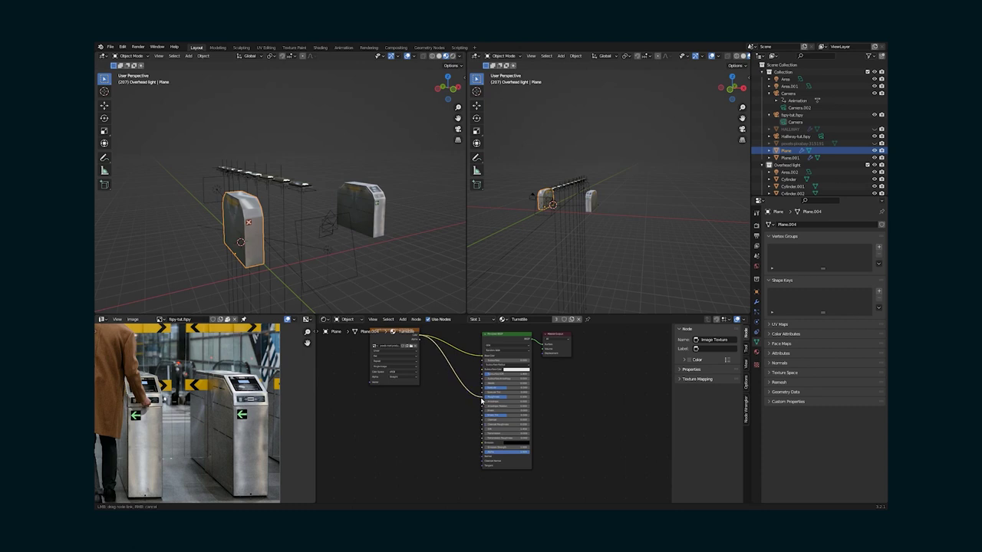
text(colo)
key(Return)
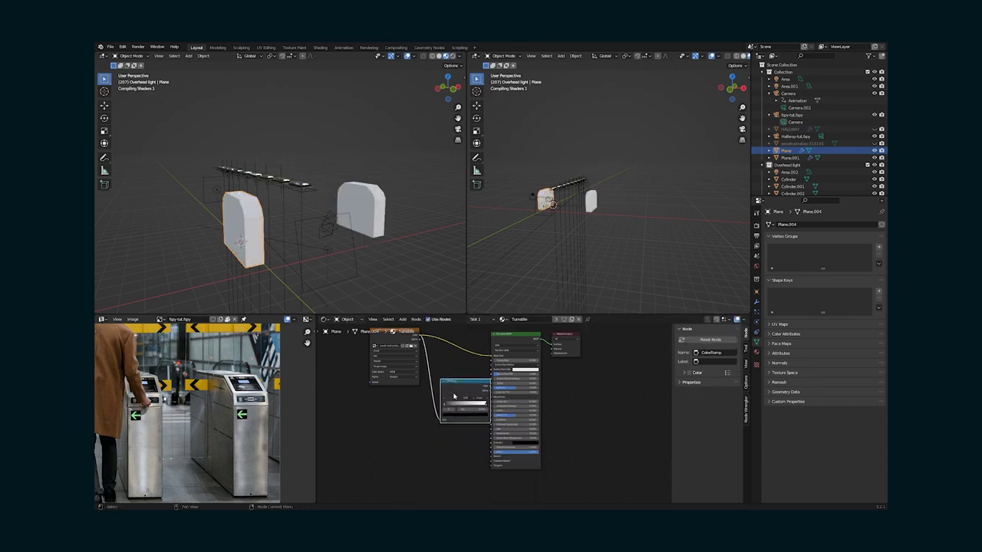
Preview the ColorRamp on the turnstile, reverse its gradient to run from white to black, and compare it with the shaded material.
click(474, 386)
middle_drag(214, 275, 280, 232)
drag(444, 406, 464, 408)
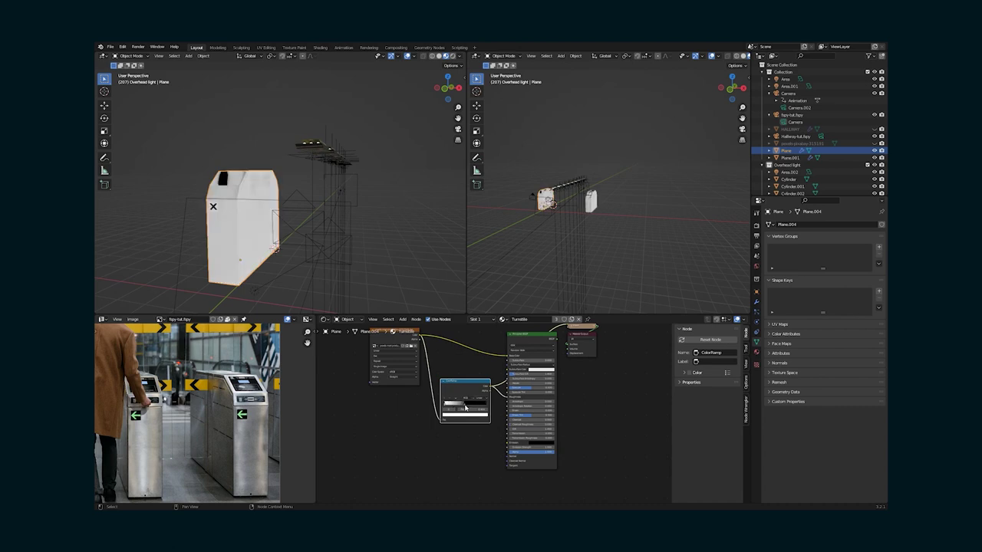
click(538, 341)
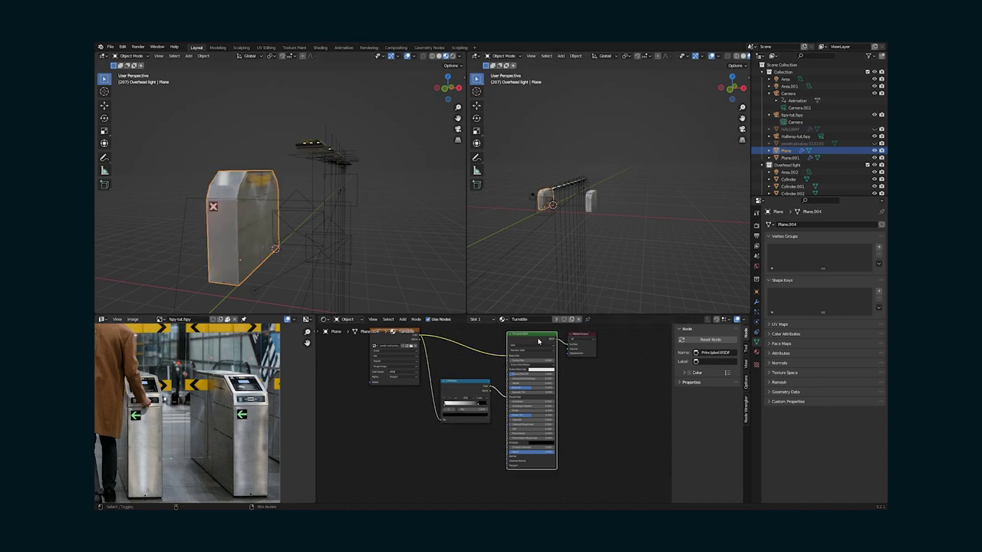
click(468, 387)
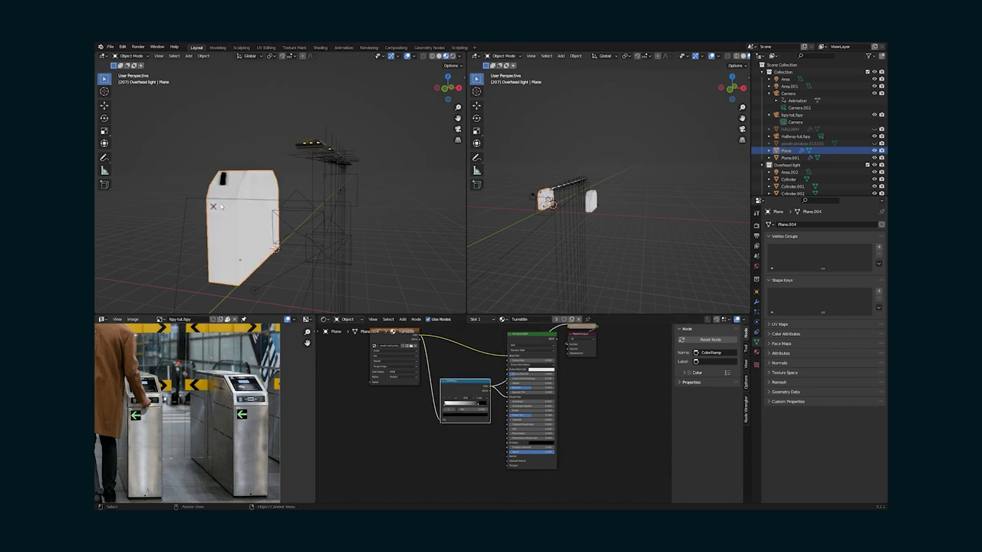
Reposition the ColorRamp's stops for stronger contrast and lighten the black stop to grey.
middle_drag(238, 230, 269, 229)
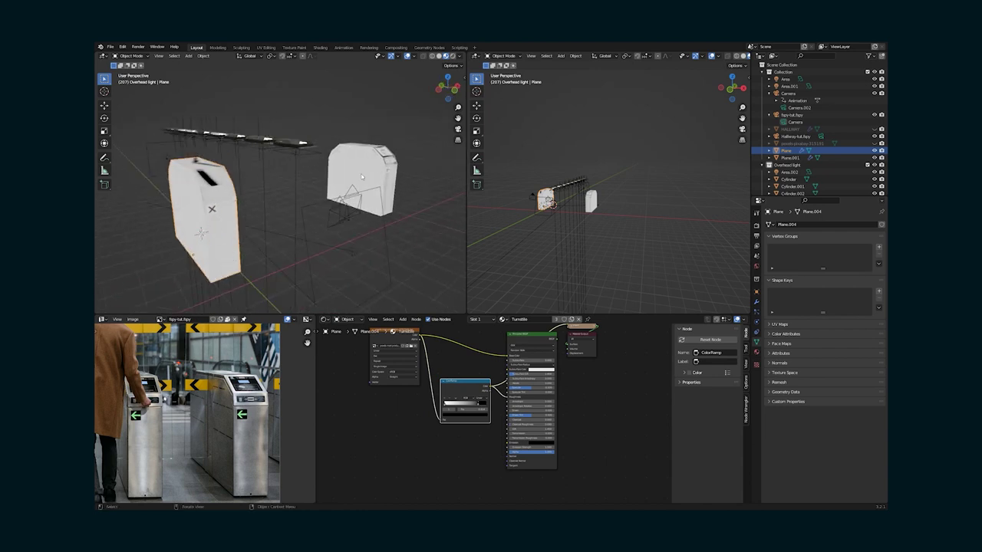
scroll(265, 205, up, 2)
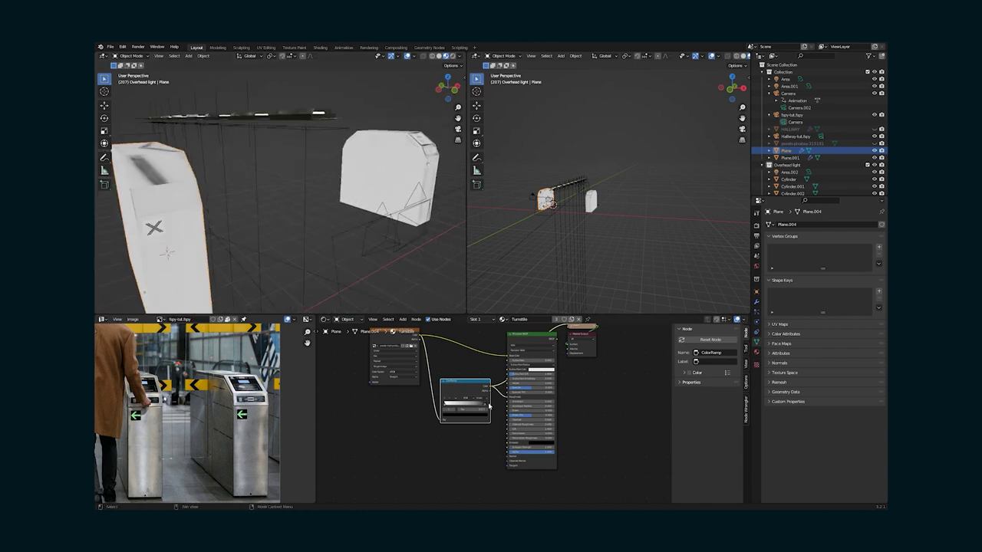
drag(471, 404, 448, 407)
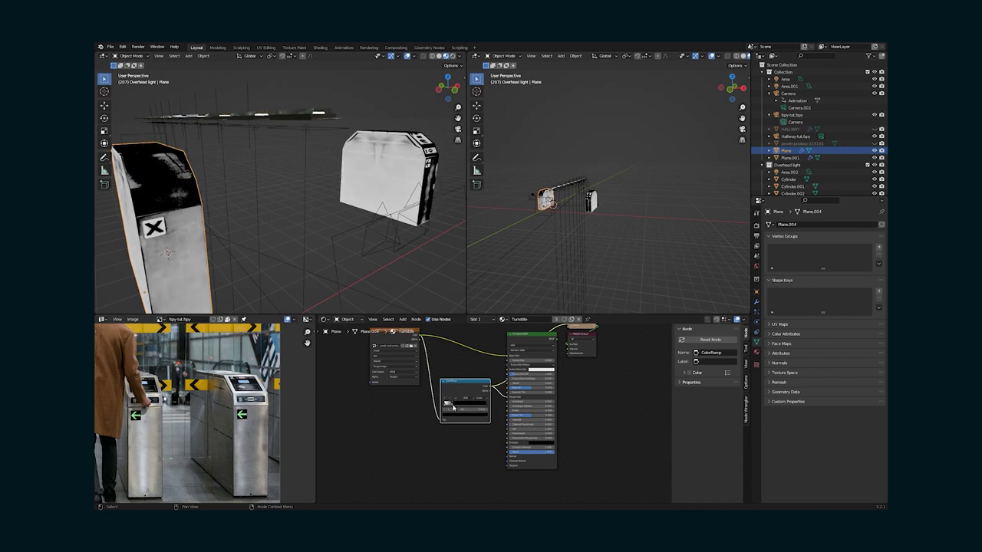
drag(476, 373, 477, 358)
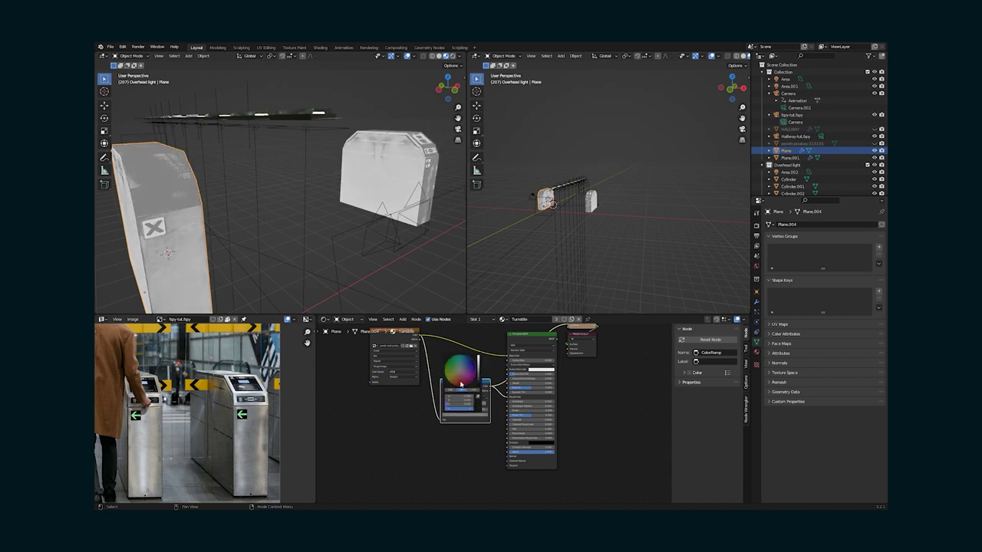
mouse_move(445, 402)
mouse_down()
mouse_move(476, 408)
mouse_move(461, 407)
mouse_up()
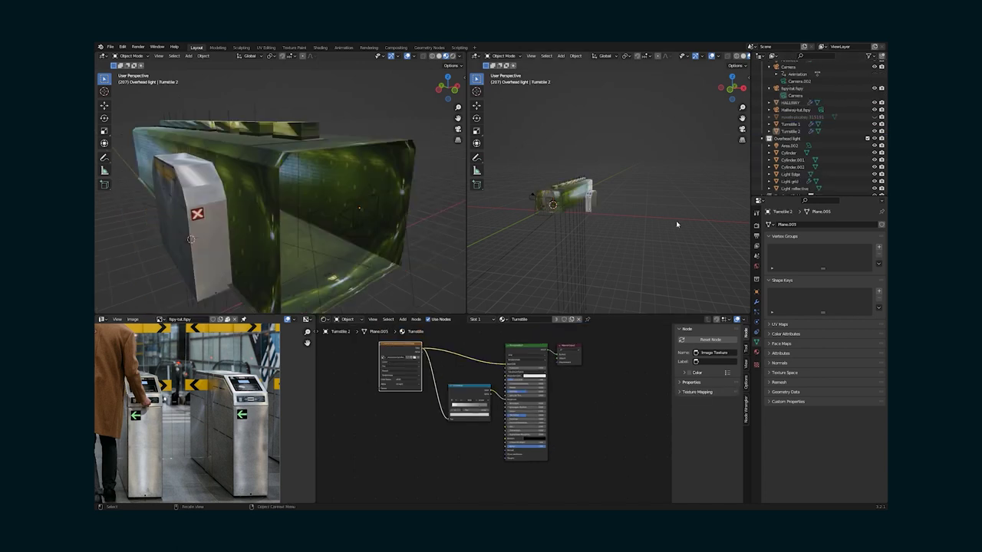
Scale down both turnstiles together in front view and move them onto the floor inside the hallway.
scroll(636, 216, up, 4)
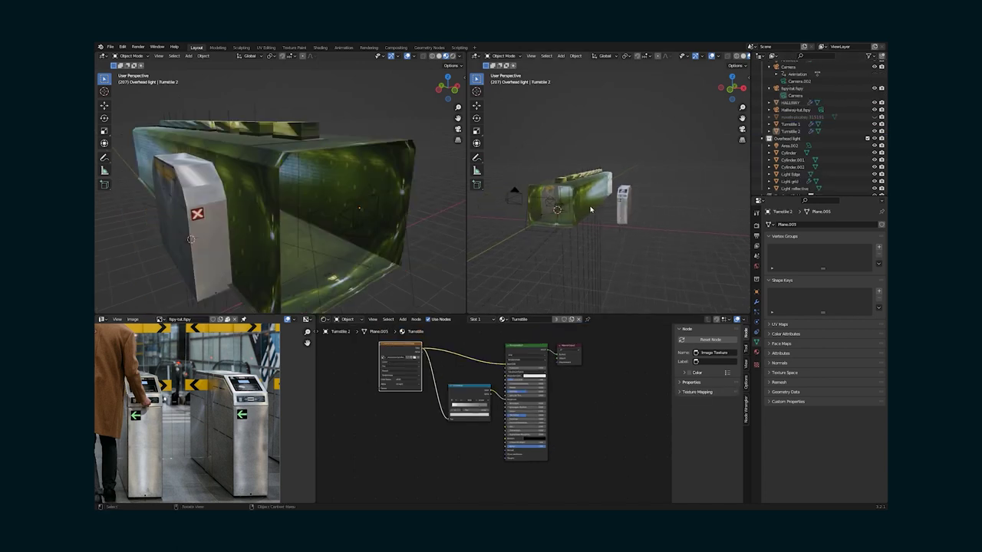
key(KP_1)
key(s)
click(612, 209)
key(g)
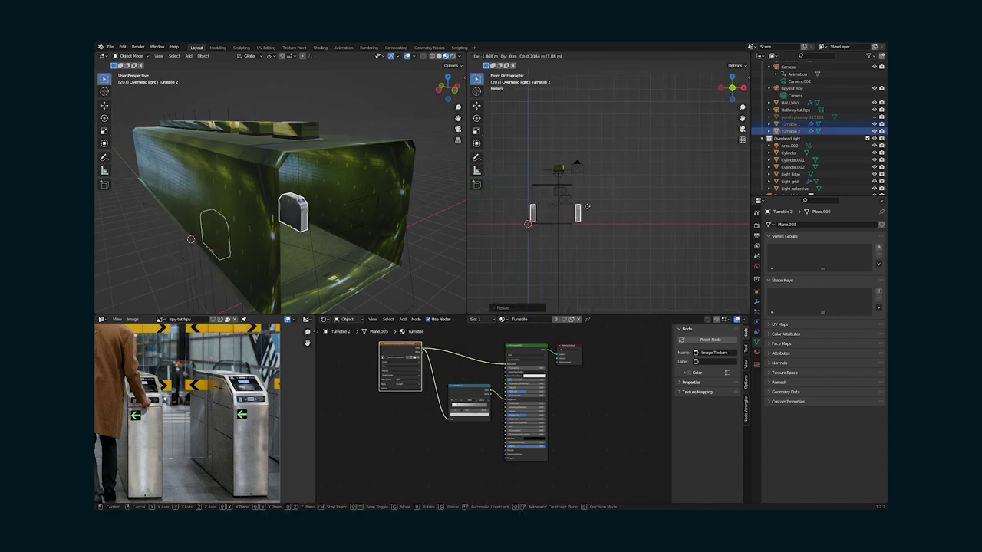
click(592, 210)
key(s)
click(589, 212)
click(584, 213)
click(583, 216)
key(g)
click(566, 215)
Move Turnstile 1 about 0.6 m along X toward Turnstile 2.
scroll(563, 217, up, 3)
middle_drag(400, 230, 339, 240)
shift+middle_drag(502, 256, 575, 231)
scroll(541, 237, up, 4)
click(541, 234)
key(g)
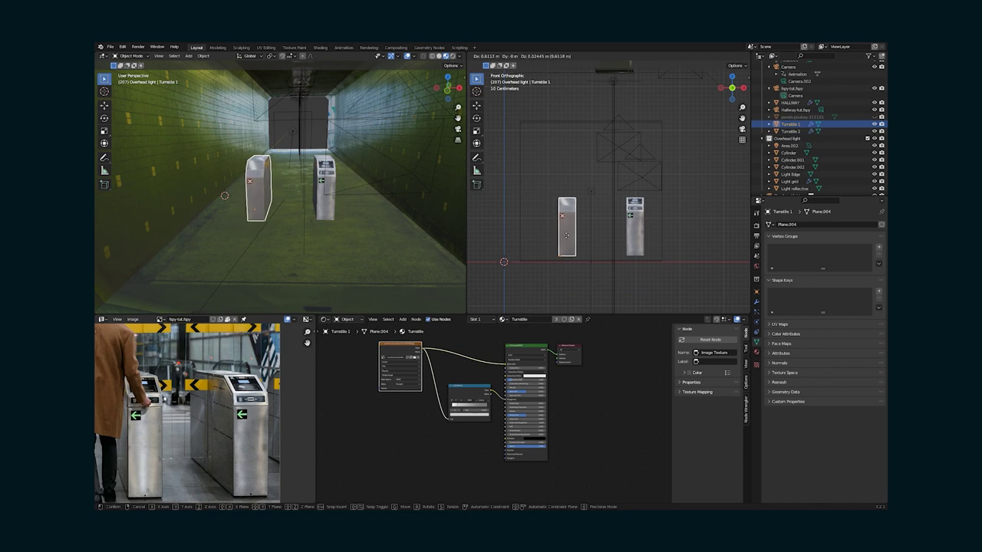
click(565, 236)
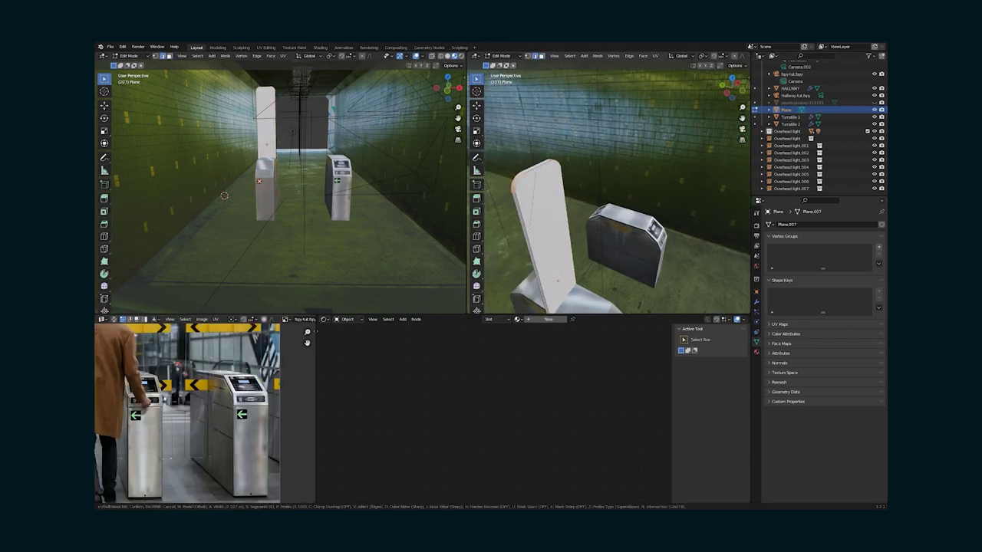
Fit the turnstiles with upright glass panes sharing a Glass BSDF material with roughness 0.146.
click(757, 350)
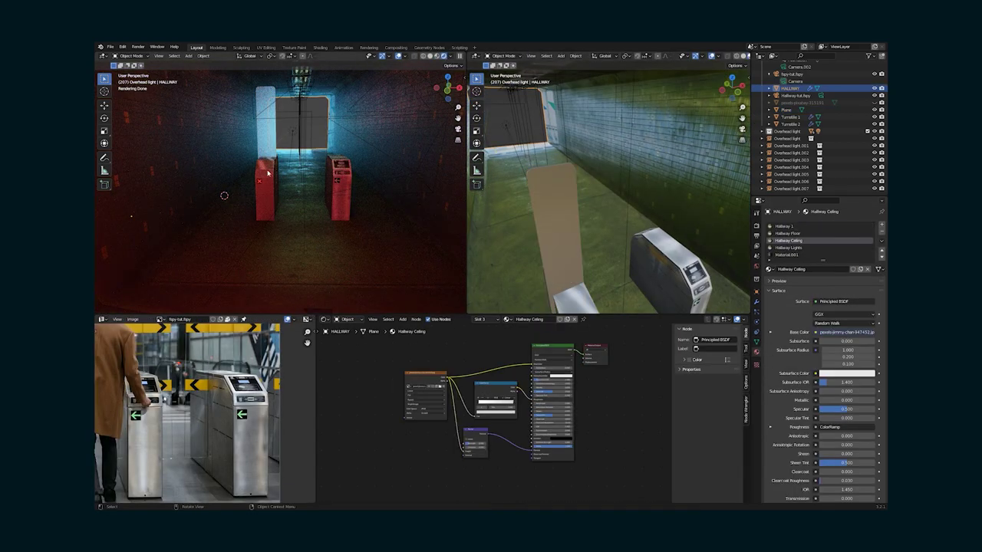
click(268, 173)
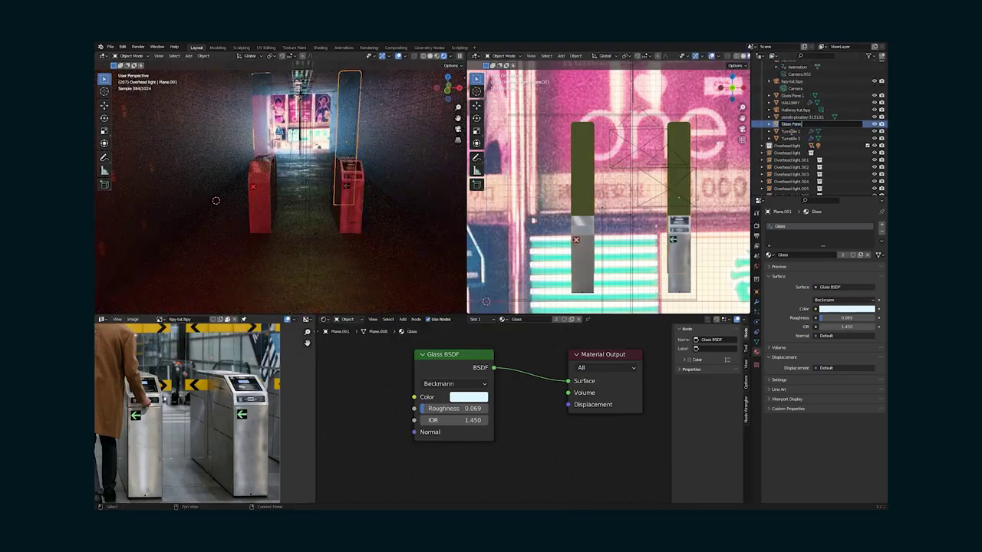
drag(724, 86, 739, 91)
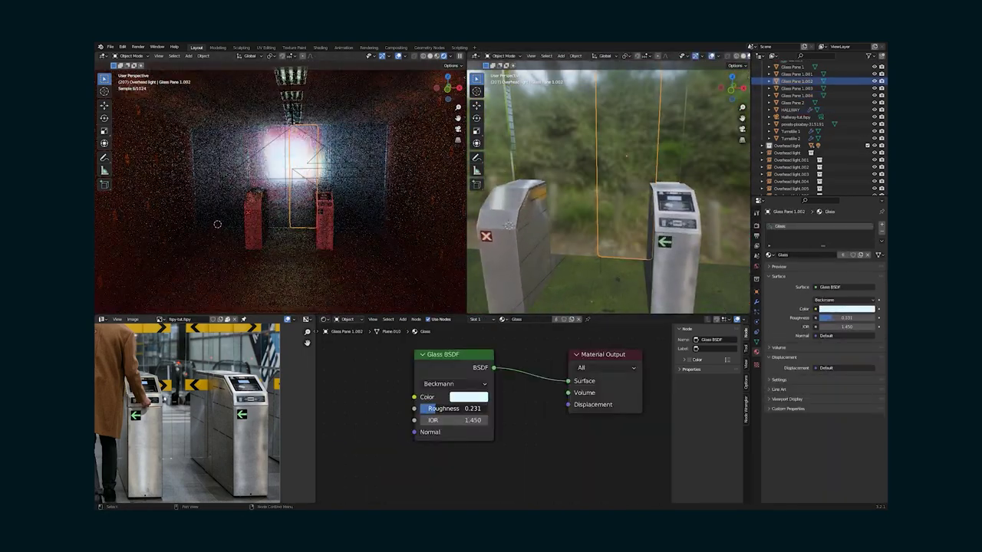
click(219, 144)
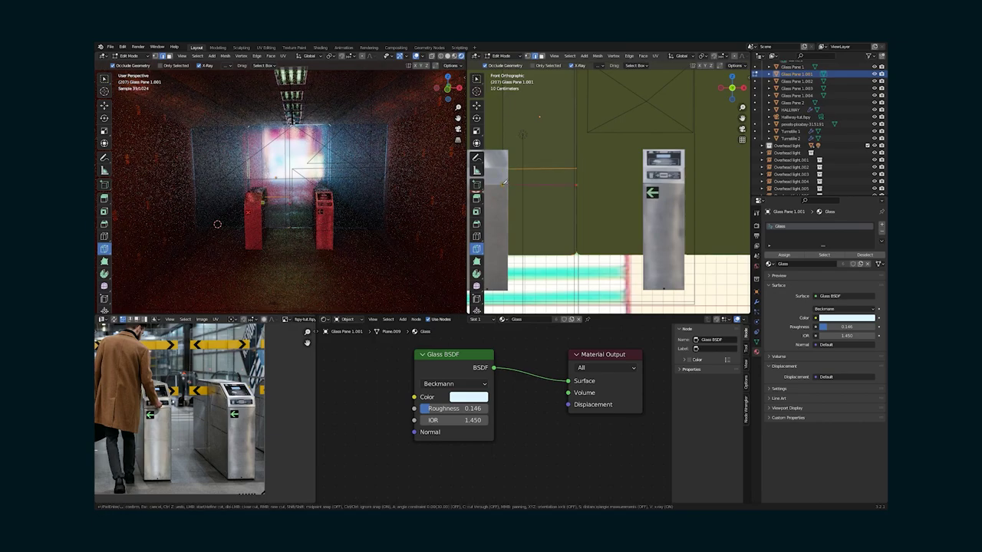
Complete the knife cut on Glass Pane 1.001 beside Turnstile 1 and add the Turnstile material in a second slot.
key(Return)
middle_drag(504, 183, 488, 195)
click(881, 223)
click(769, 263)
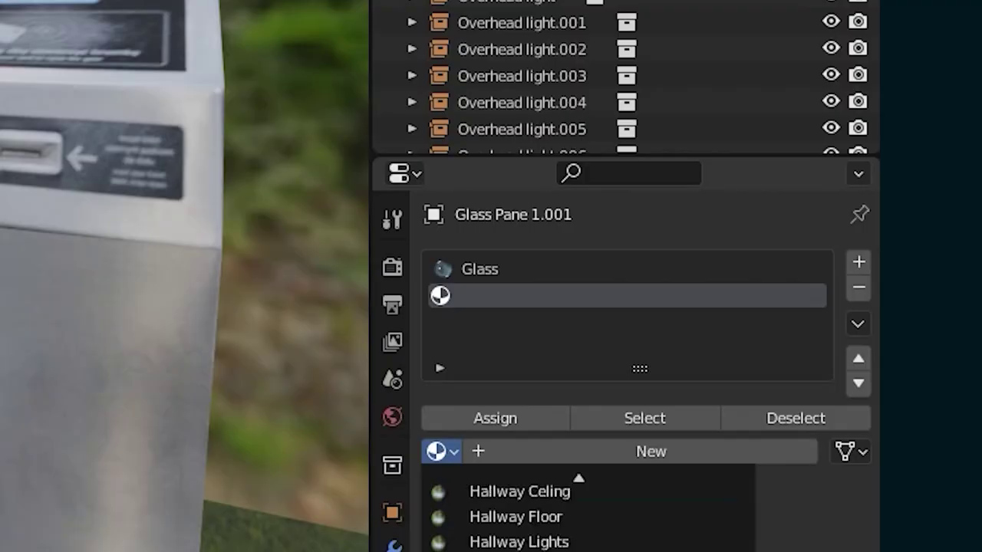
click(506, 550)
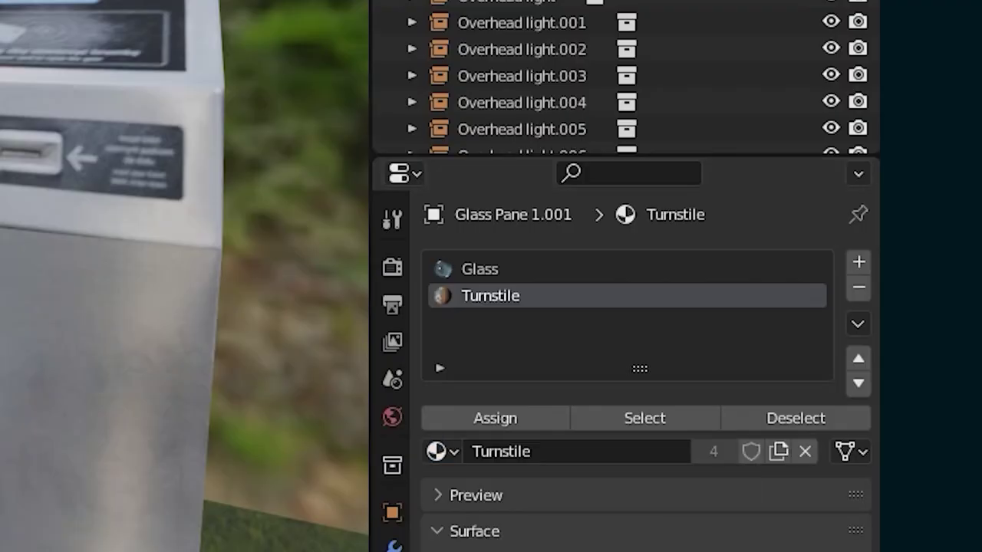
Assign the Turnstile material to the cut strip on Glass Pane 1.001 and unwrap that face.
click(495, 417)
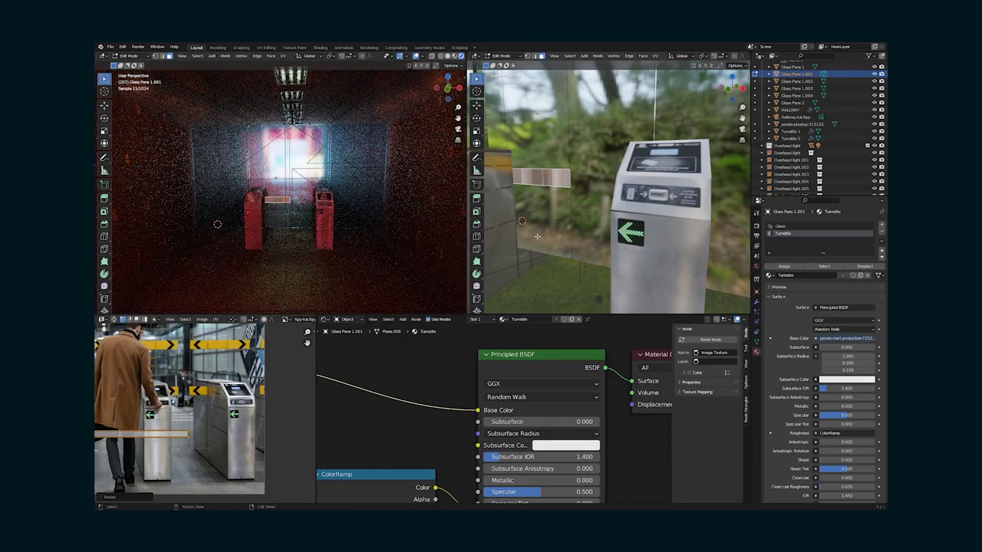
key(u)
click(533, 224)
scroll(196, 401, down, 4)
Scale and position the strip's UV island over the yellow band with the black arrow in the turnstile photo.
key(s)
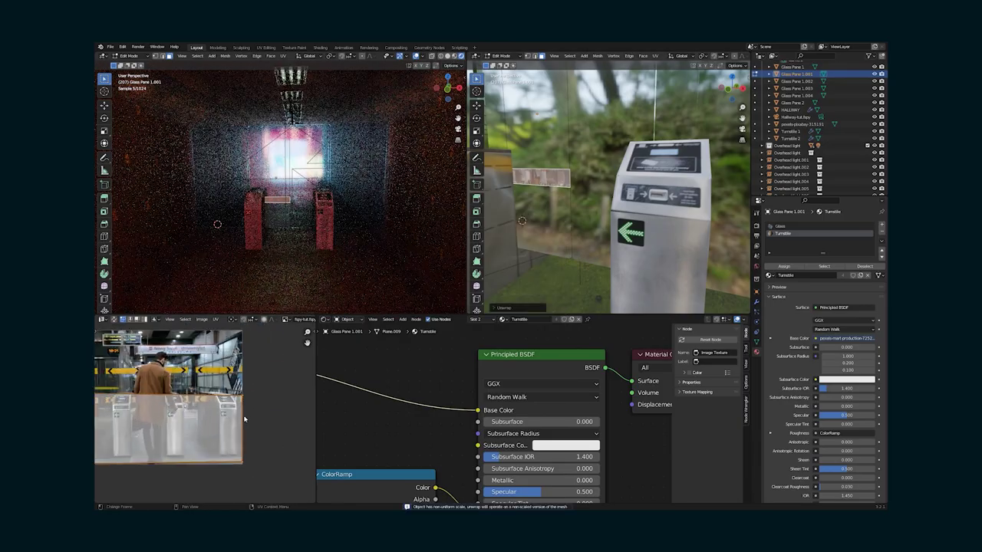
click(188, 406)
scroll(192, 406, up, 7)
key(g)
click(241, 422)
scroll(240, 423, up, 4)
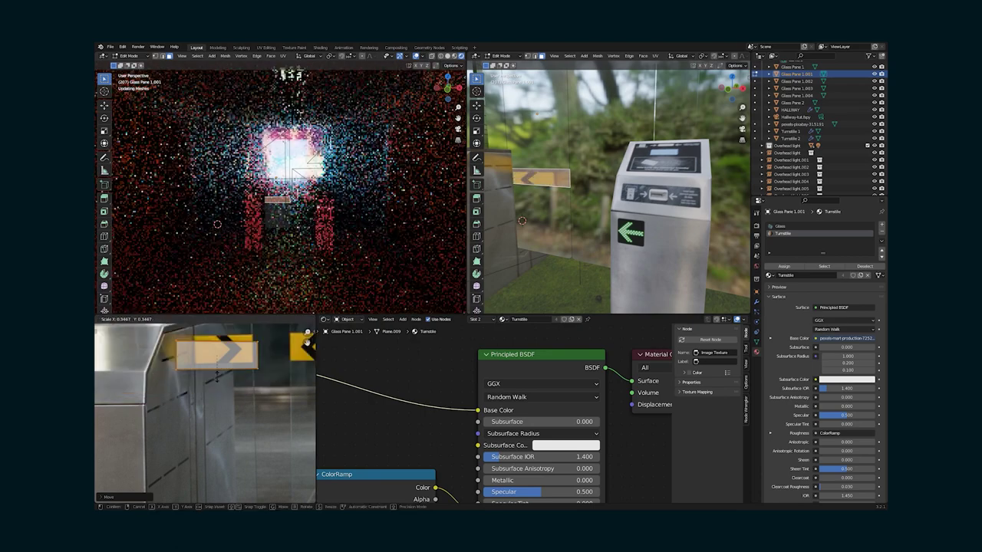
key(r)
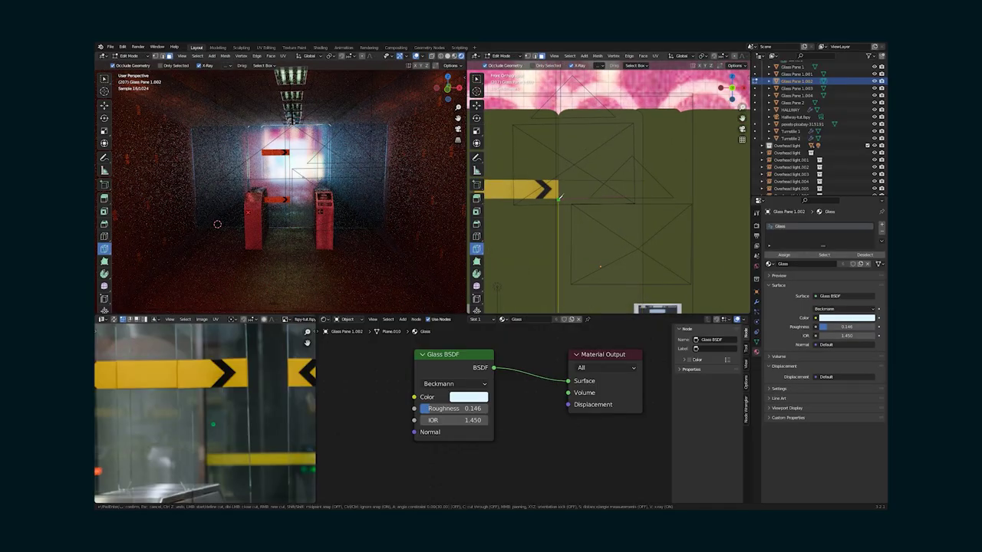
Fit the UVs of the strips on Glass Pane 1.002 to the yellow arrow band in the photo.
key(g)
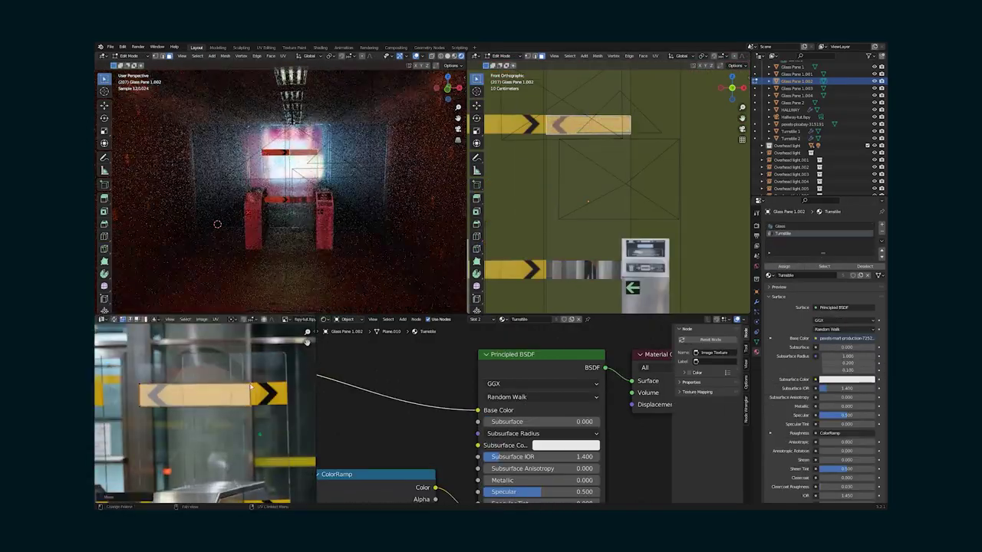
key(s)
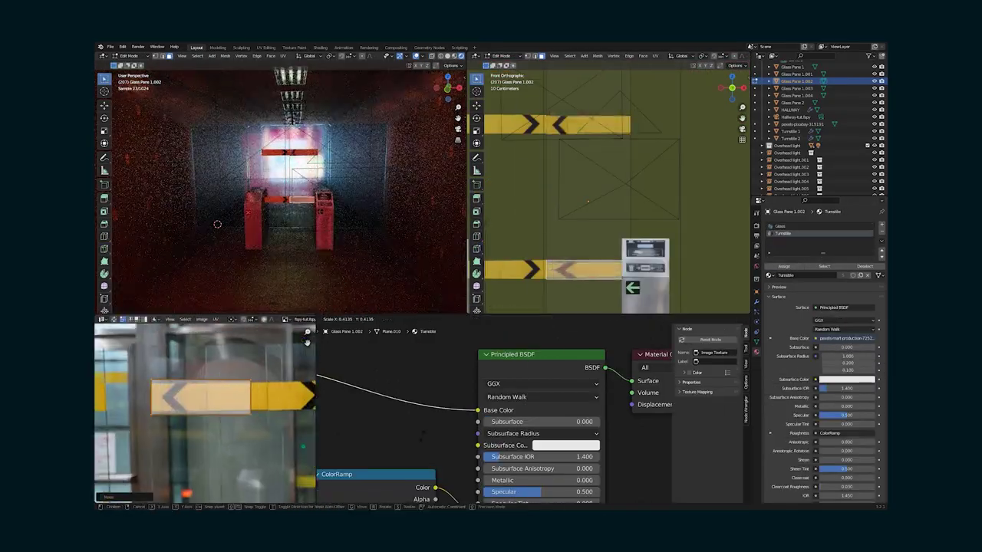
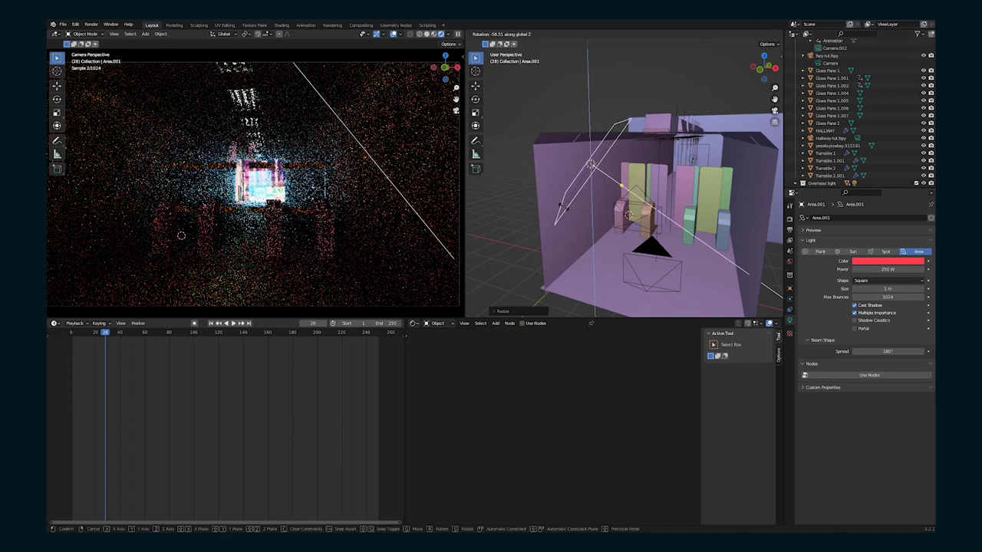
Rotate the red area light, position it in the hallway above the turnstiles and scale it up.
key(x)
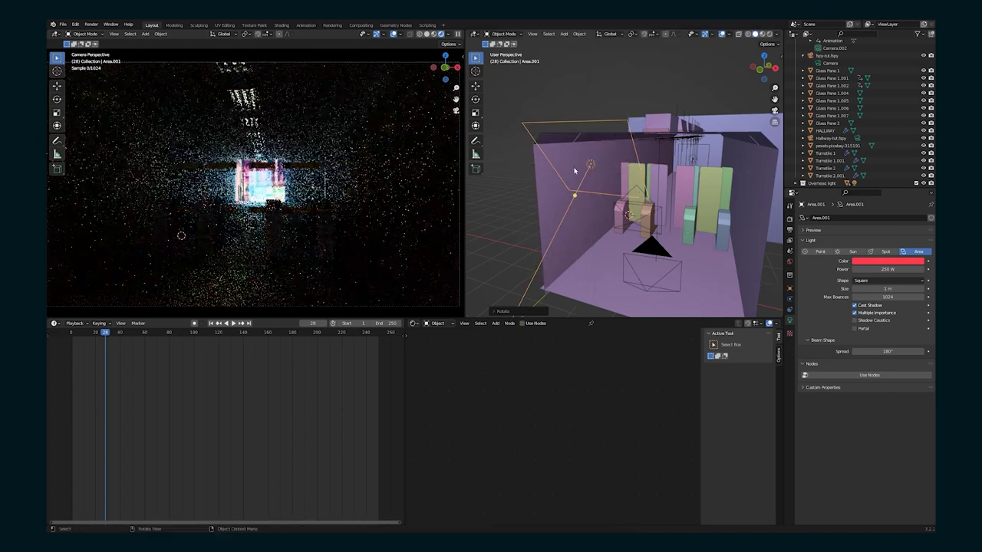
click(646, 170)
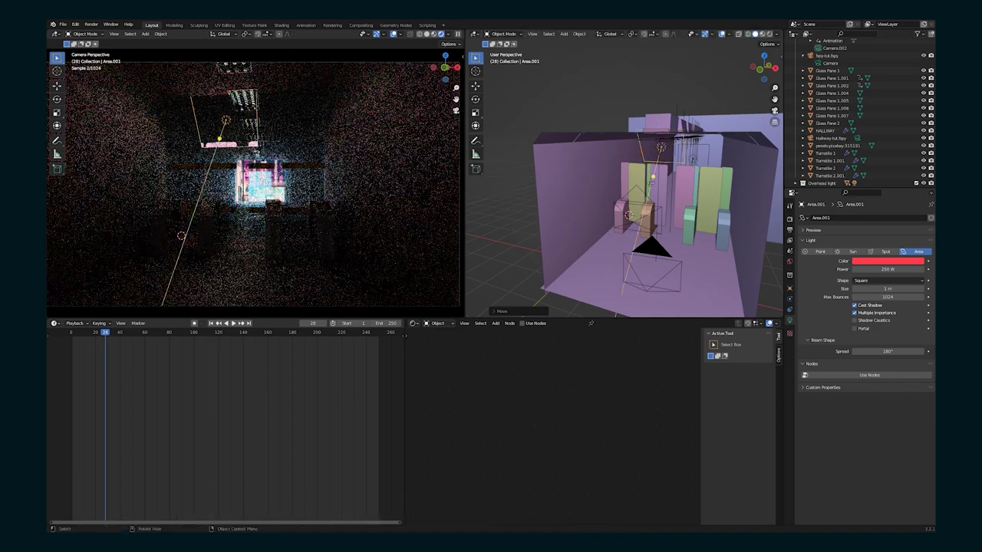
key(s)
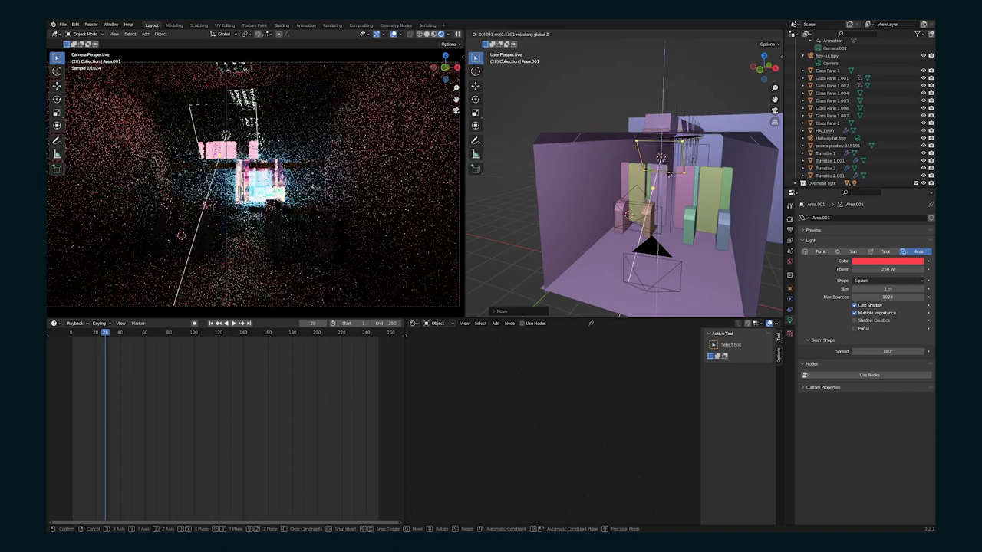
click(686, 134)
key(g)
key(x)
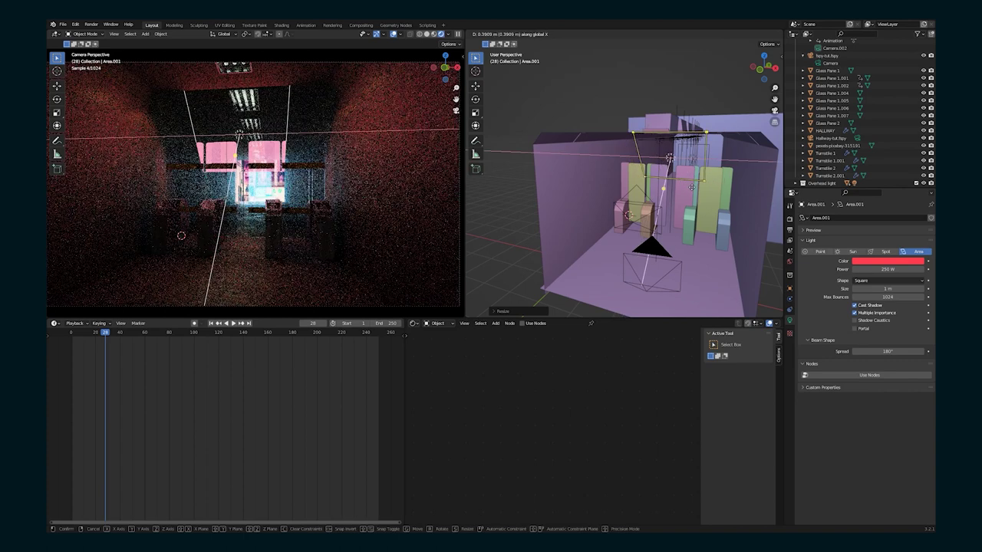
click(709, 214)
Scale the red area light along the Z axis.
key(s)
key(z)
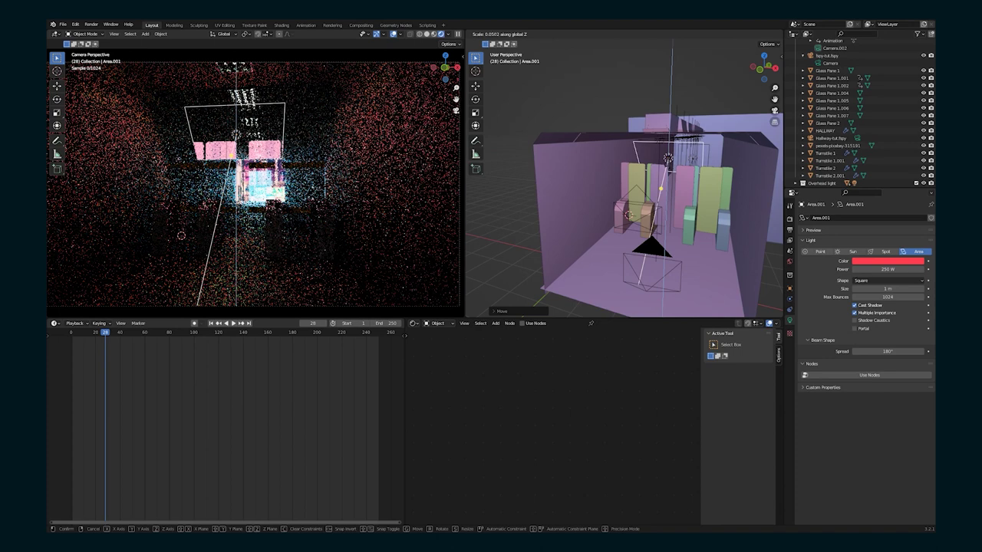
click(669, 164)
scroll(717, 207, up, 4)
shift+middle_drag(746, 216, 722, 233)
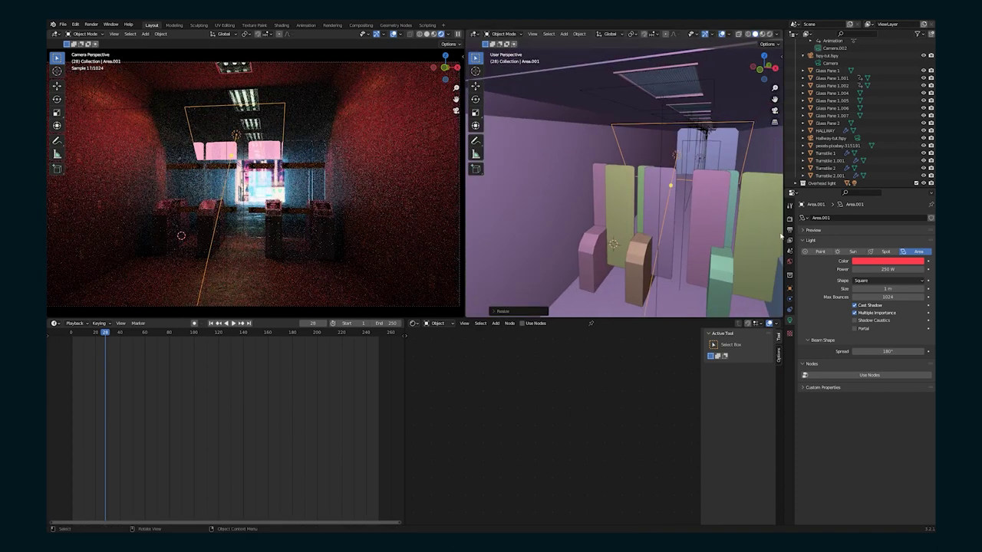
Raise the red area light toward the hallway ceiling and tilt it about the X axis.
key(g)
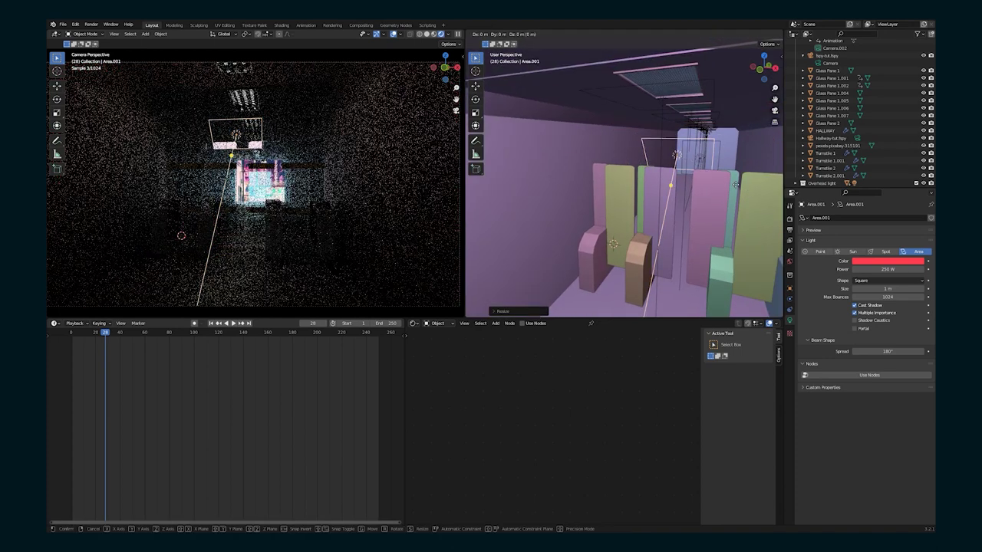
key(z)
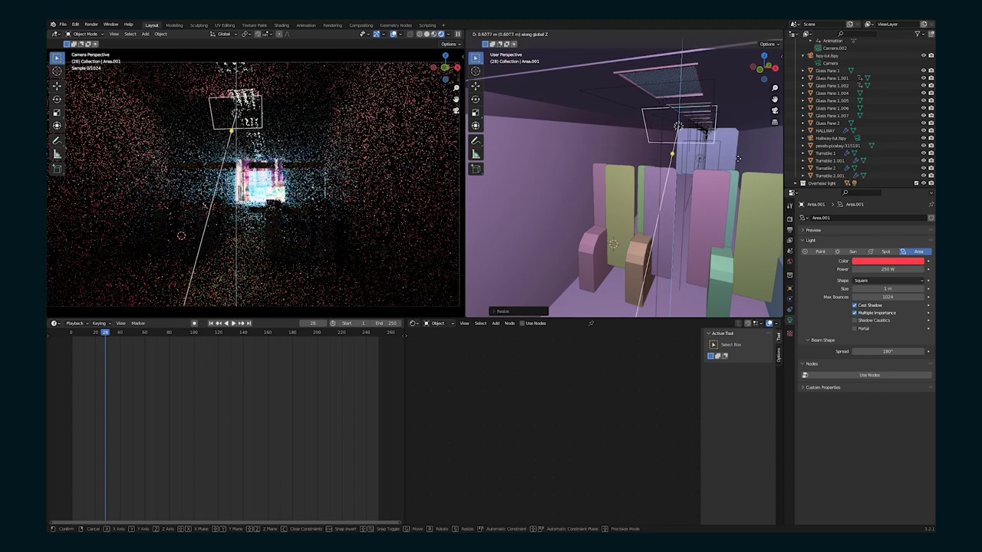
click(738, 166)
key(r)
key(x)
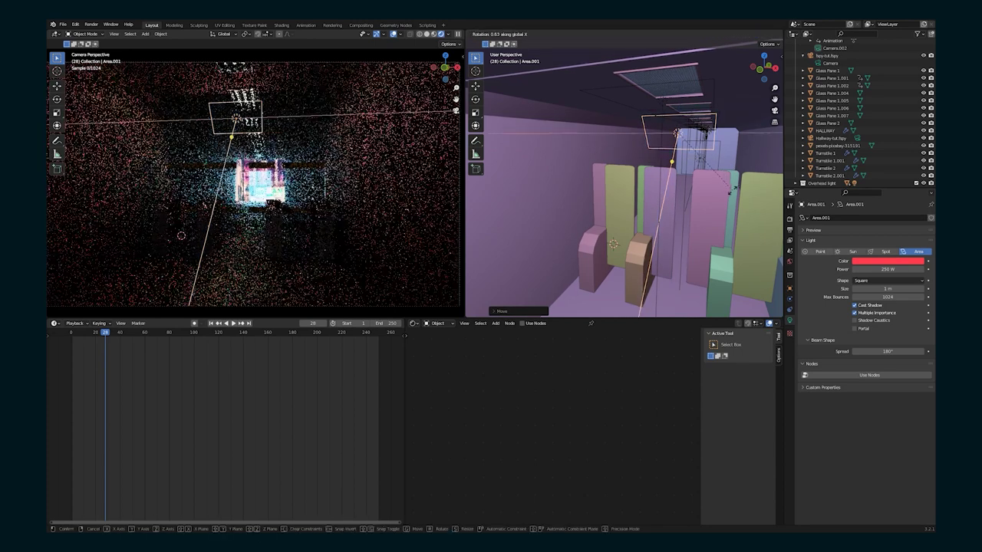
click(777, 180)
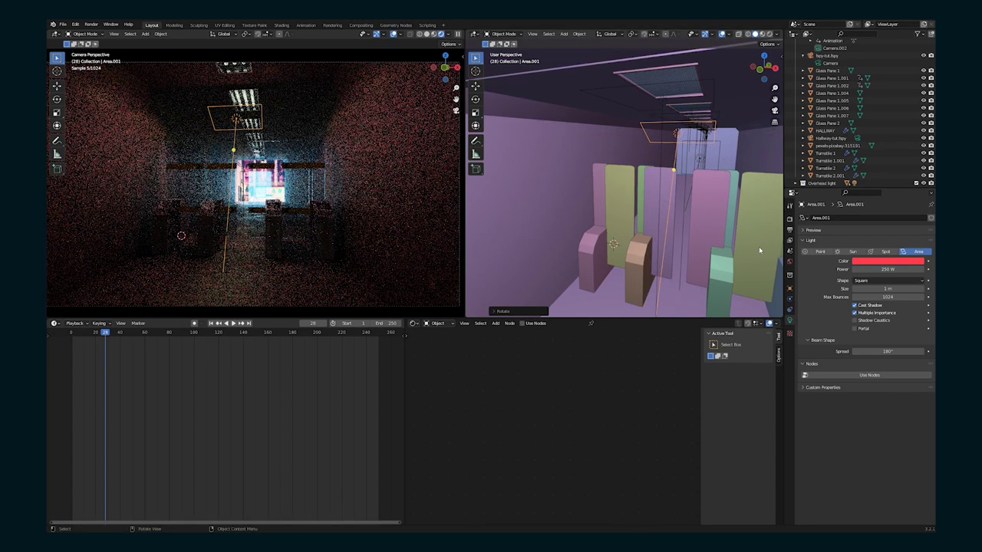
Set the area light's beam spread to 89.5° and change its color to light green.
drag(887, 352, 882, 351)
click(876, 262)
drag(910, 192, 873, 182)
Rotate the green area light 90° about X, then adjust its height and fine-tune its X tilt.
text(rx90)
key(Return)
key(g)
key(z)
click(688, 207)
key(r)
key(x)
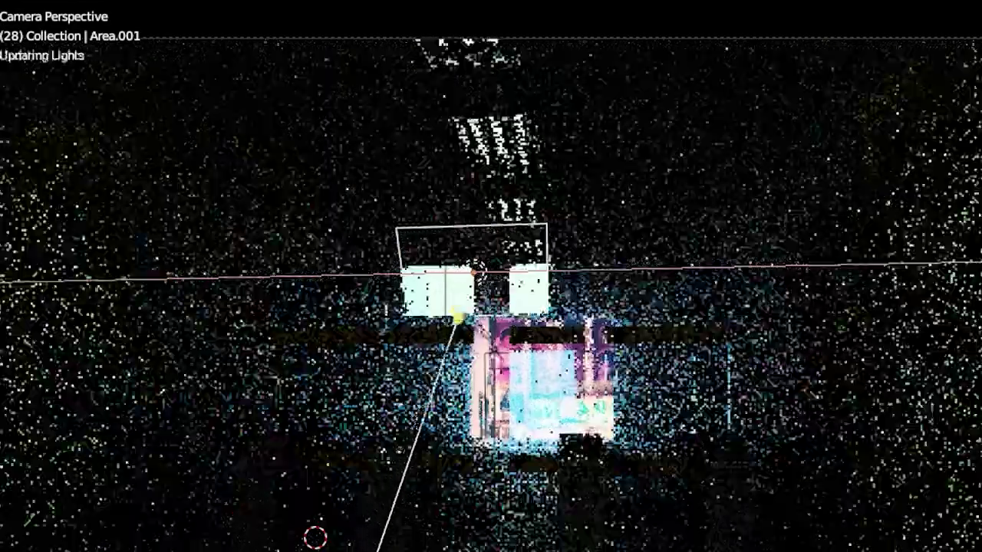
click(697, 198)
key(Return)
Move the green area light about 1.2 m along Y down the hallway.
key(g)
key(y)
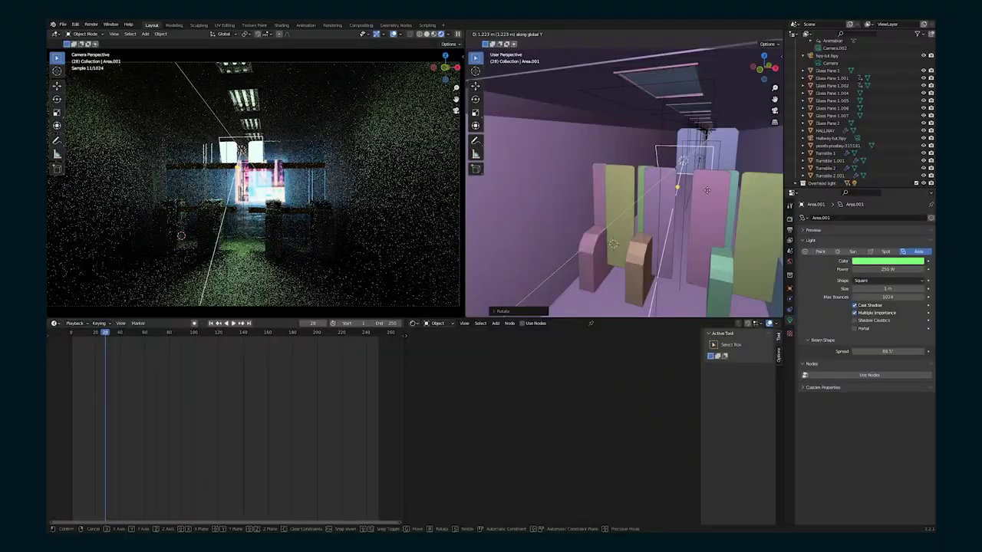
key(Return)
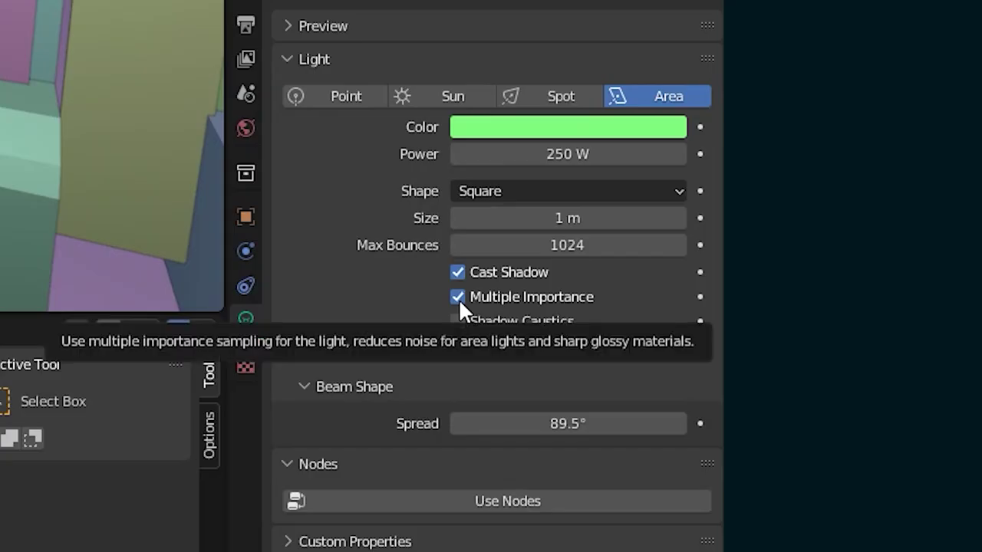
Turn off Multiple Importance for the green area light and change its type to Point.
click(458, 297)
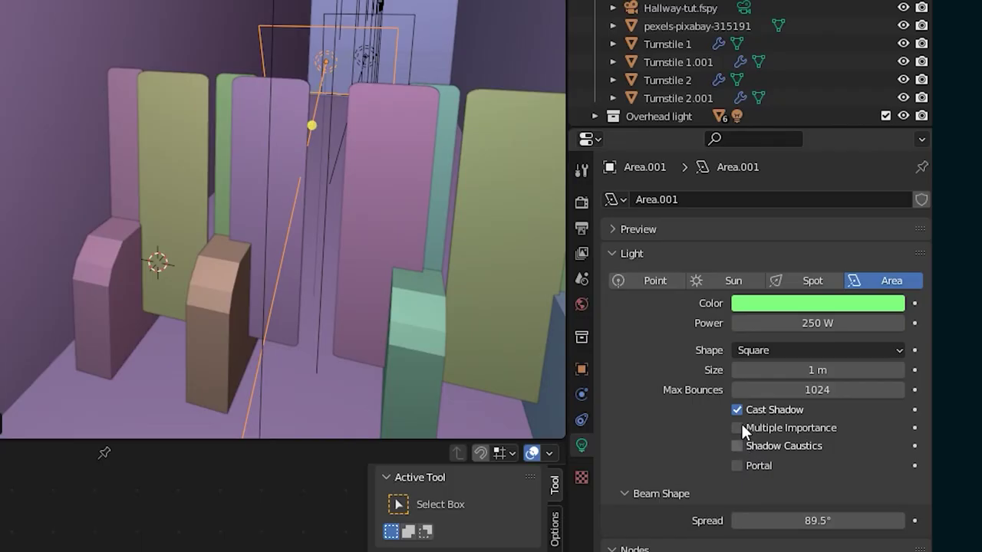
click(823, 252)
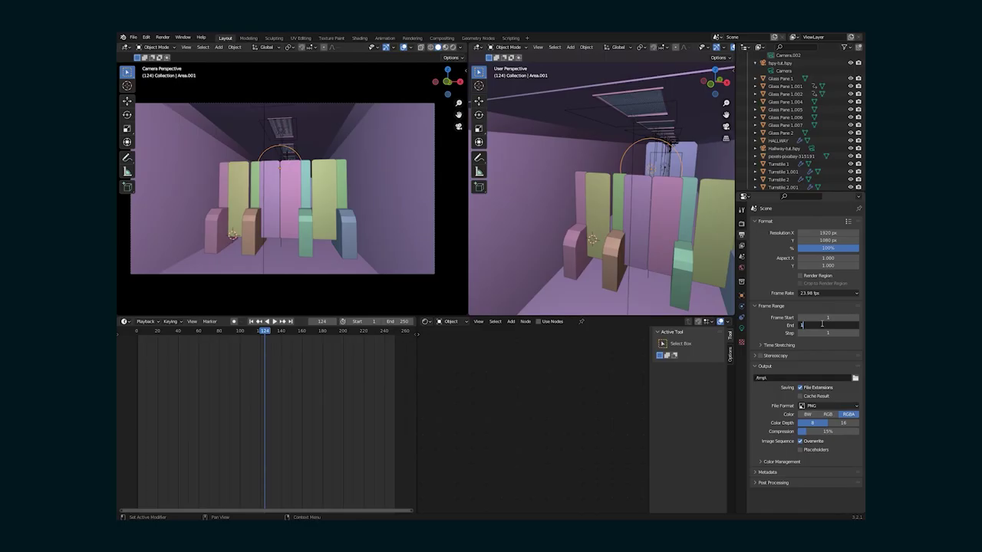
Set the scene's end frame to 125 and play the animation through the camera view.
text(25)
key(Return)
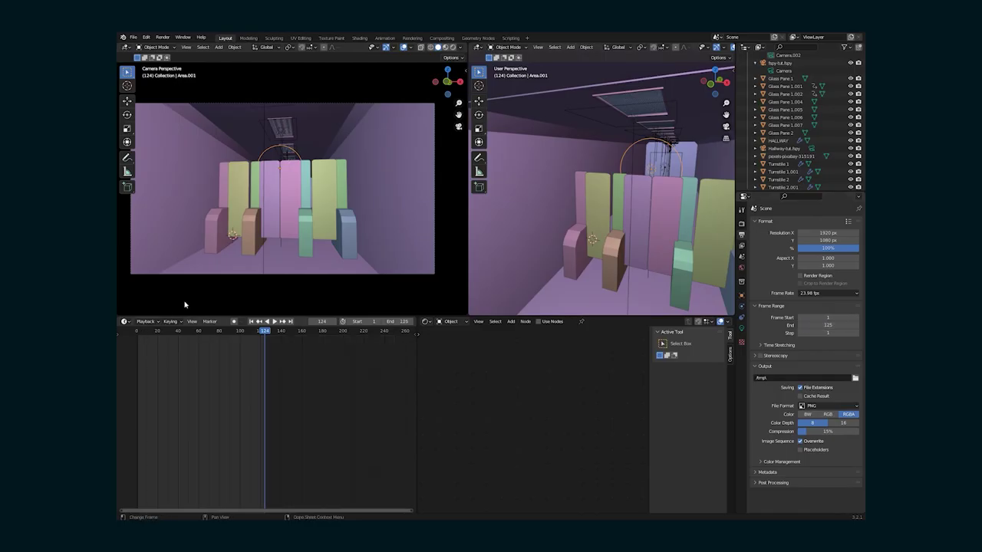
key(space)
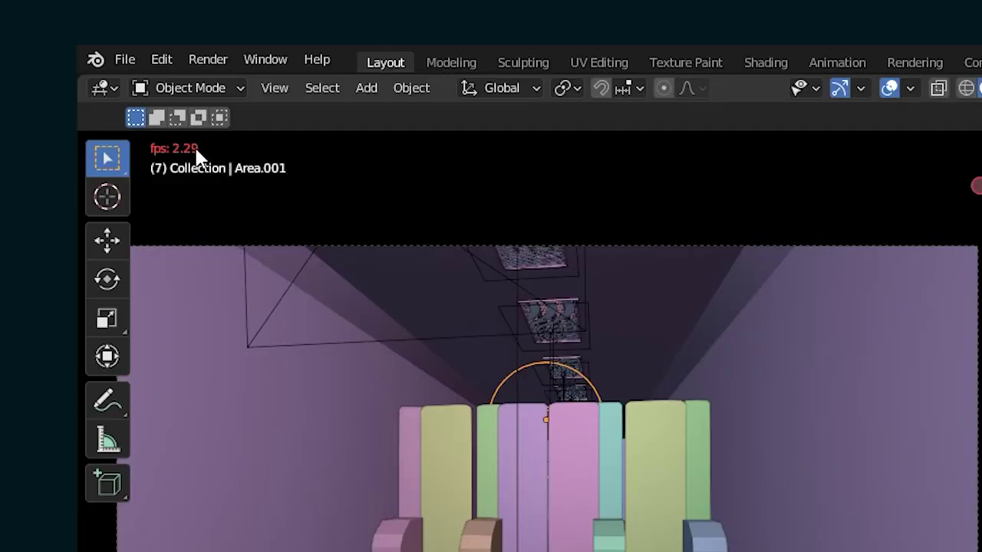
key(space)
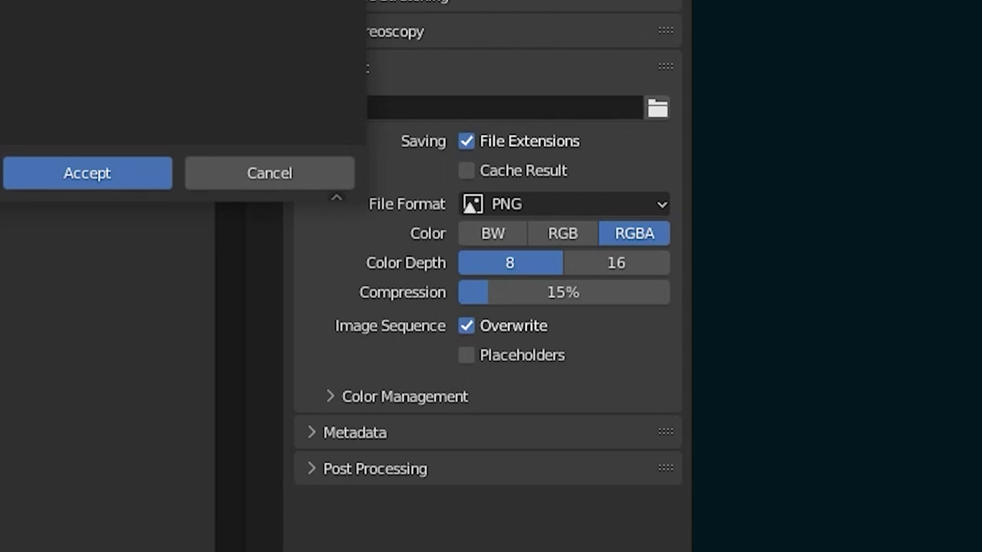
Accept the TUTORIAL-SHOT-rd-1 output path and set the output format to FFmpeg Video in a QuickTime container.
click(114, 170)
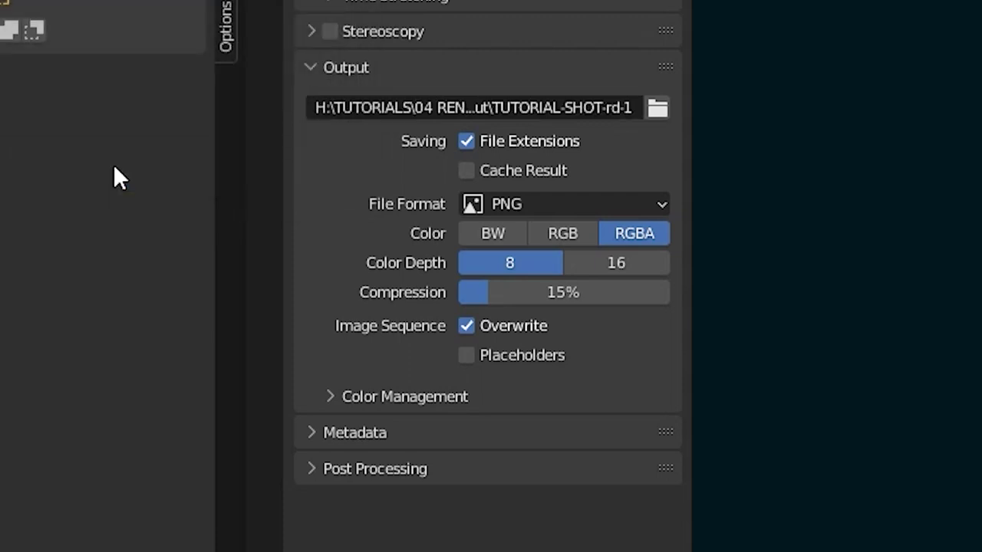
click(560, 204)
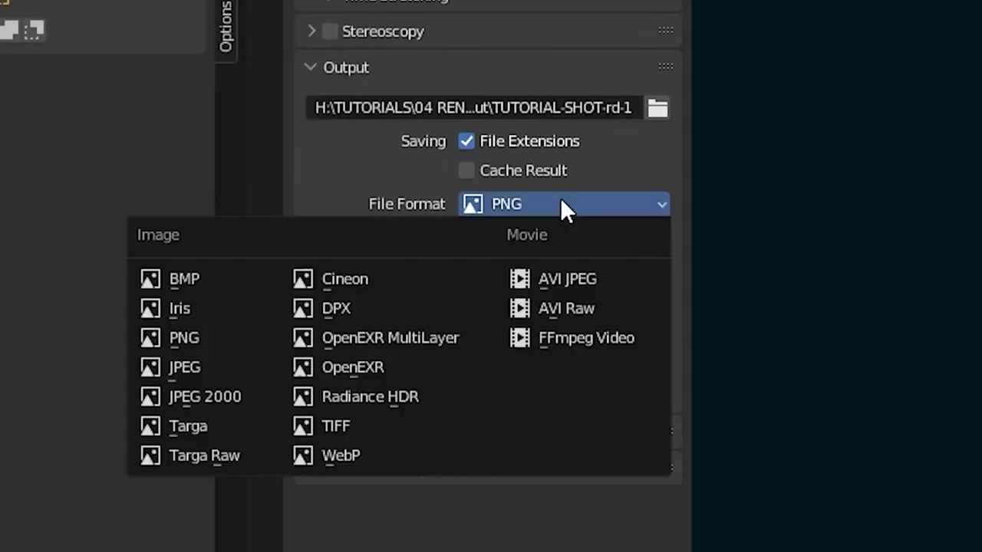
click(606, 341)
click(337, 313)
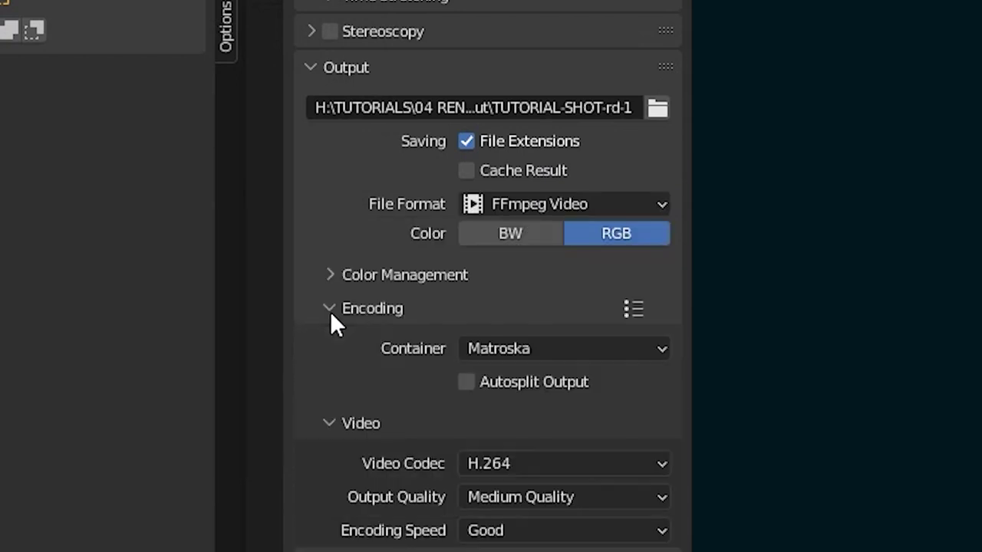
click(570, 349)
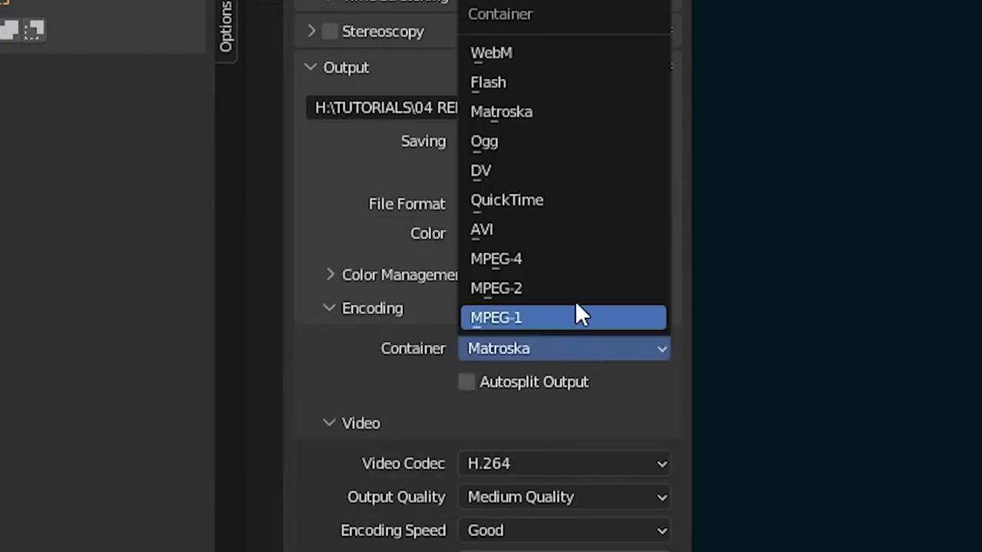
click(537, 198)
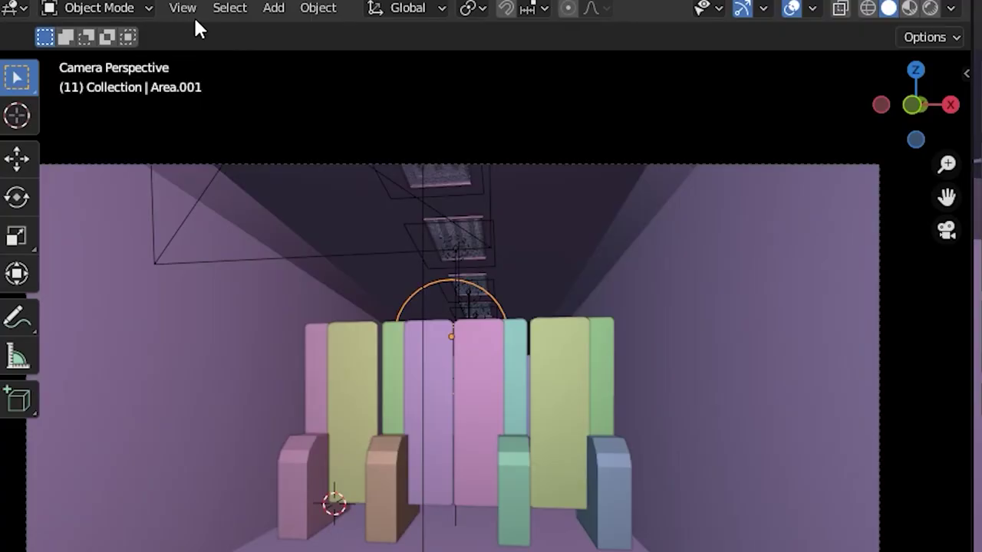
Render the camera view as a viewport animation and play the resulting TUTORIAL-SHOT-rd-10001-0125 video in the media player.
click(183, 8)
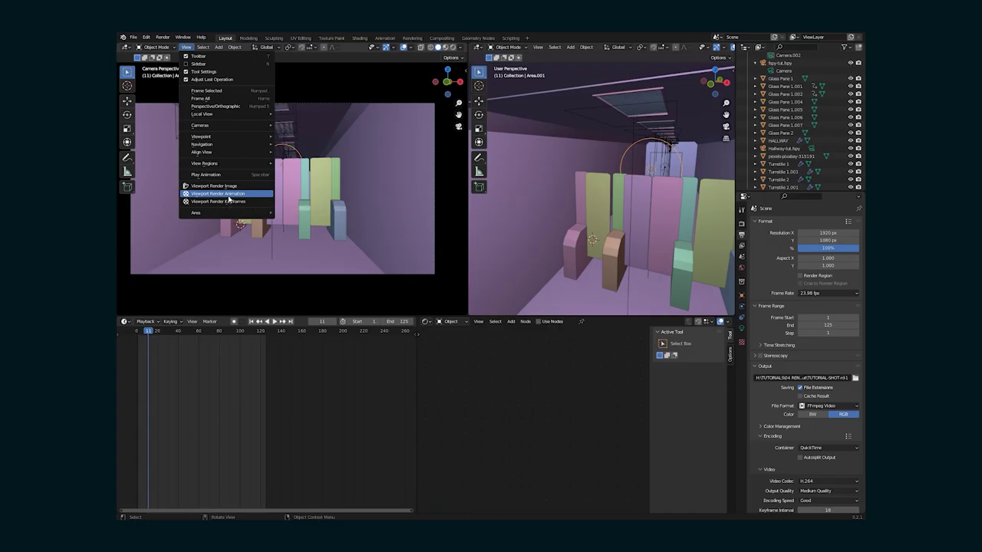
click(299, 424)
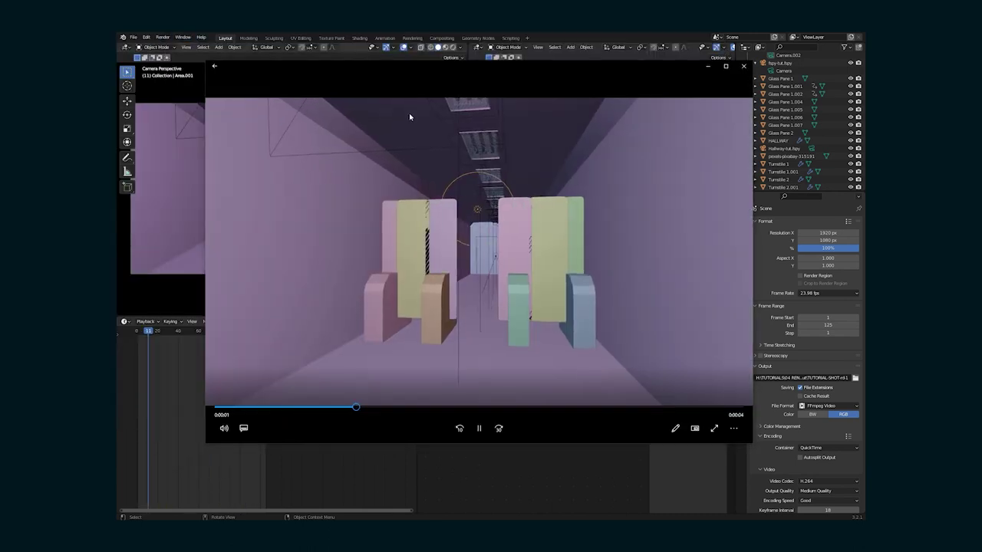
drag(439, 69, 433, 89)
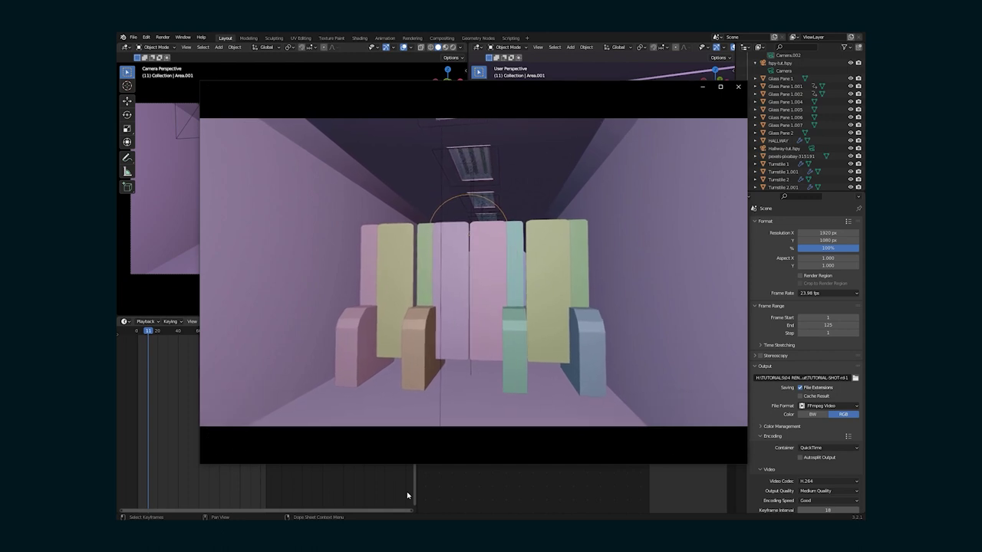
click(472, 451)
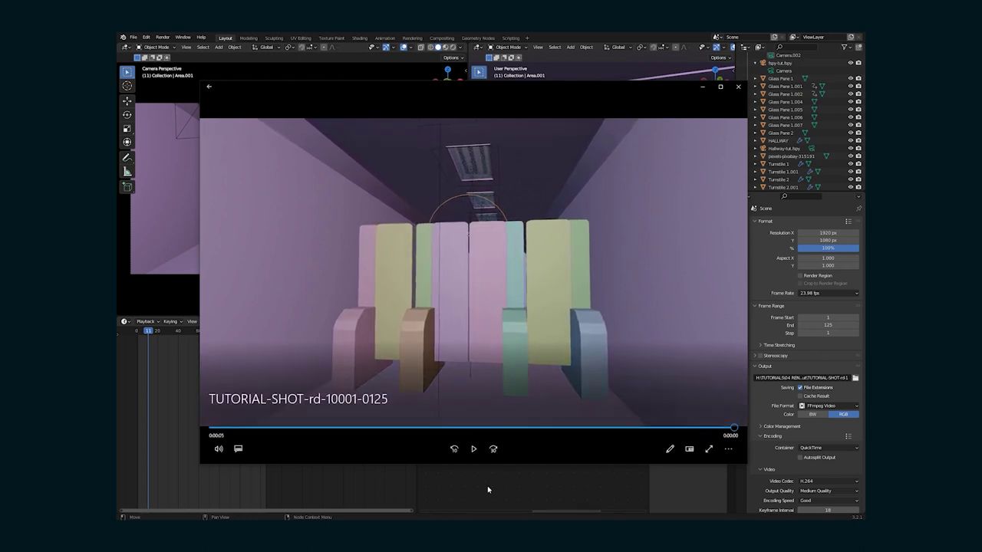
click(473, 449)
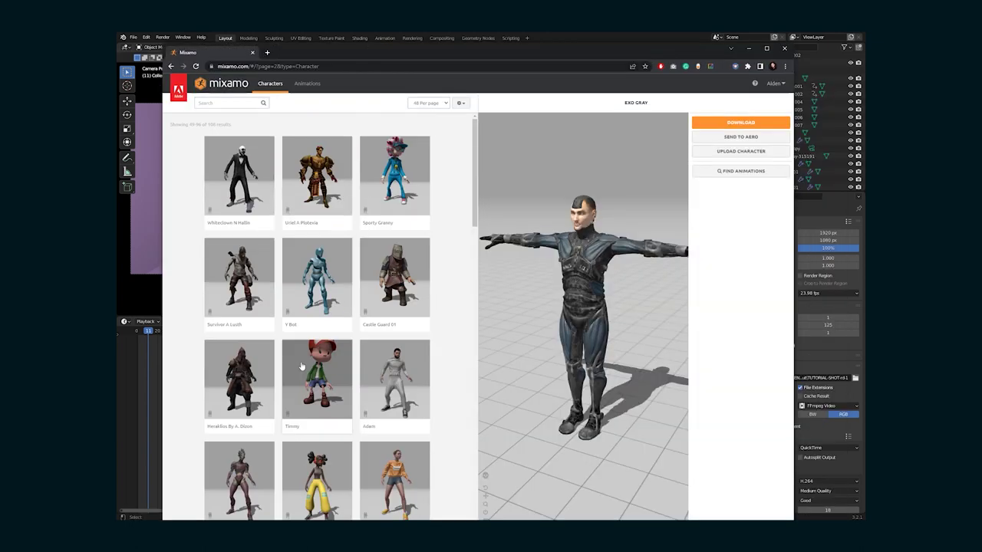
Switch to Mixamo, preview running animations on the Gas Mask character, and lower the Running animation's Speed and Style.
scroll(317, 307, down, 3)
click(238, 238)
scroll(360, 389, down, 3)
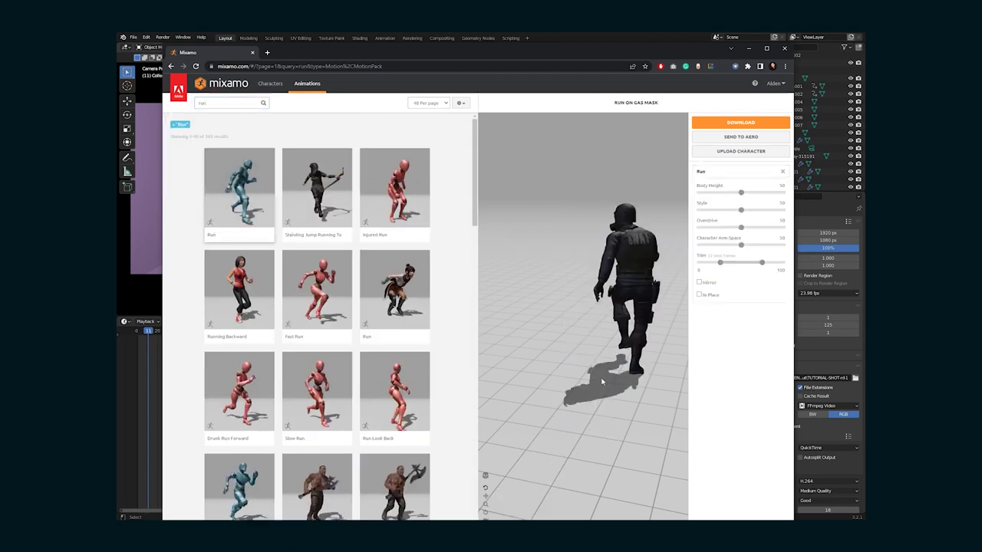
scroll(315, 383, down, 5)
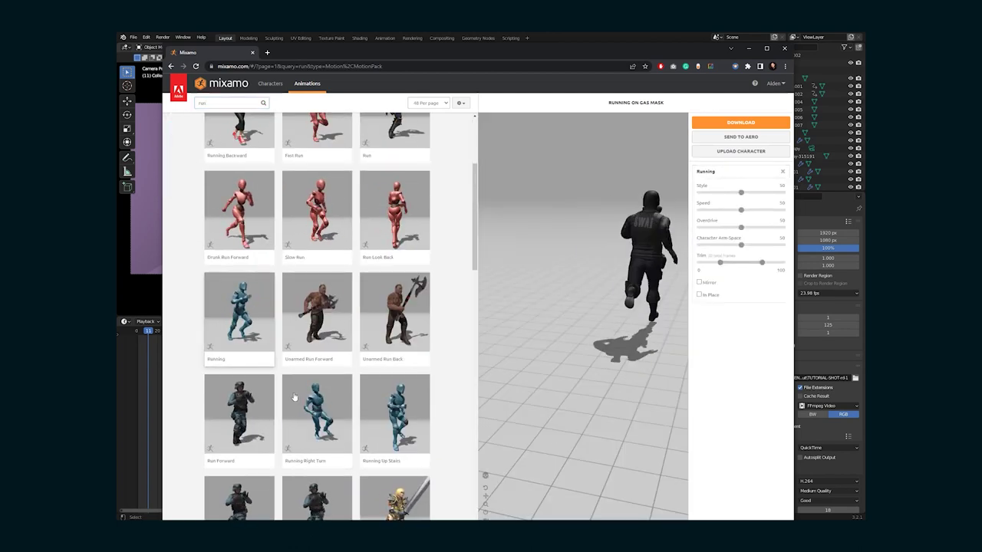
drag(741, 210, 721, 210)
mouse_move(740, 192)
mouse_down()
mouse_move(783, 194)
mouse_move(731, 195)
mouse_up()
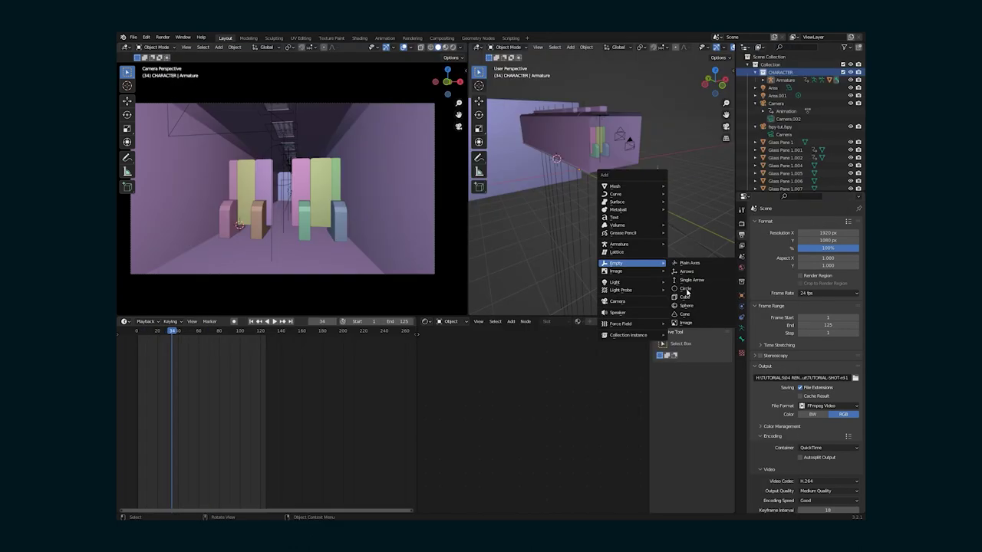
Place a plain-axes empty near the running character and parent the character's armature to it.
click(627, 185)
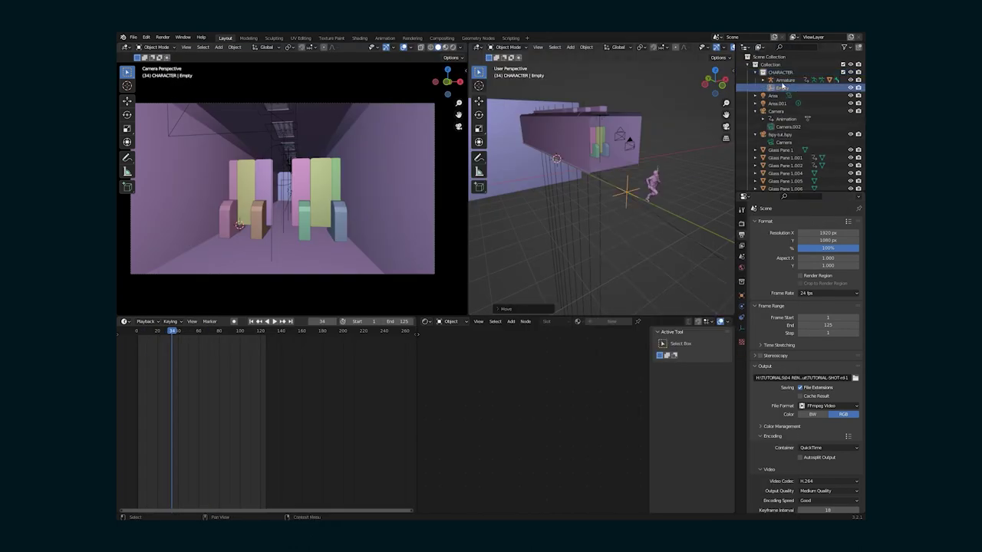
shift+click(628, 184)
key(ctrl+p)
click(627, 183)
click(627, 190)
Rotate the empty -90° about Z and move the character into the middle of the hallway, shifting it along Y.
text(rz-90)
key(Return)
key(g)
key(KP_1)
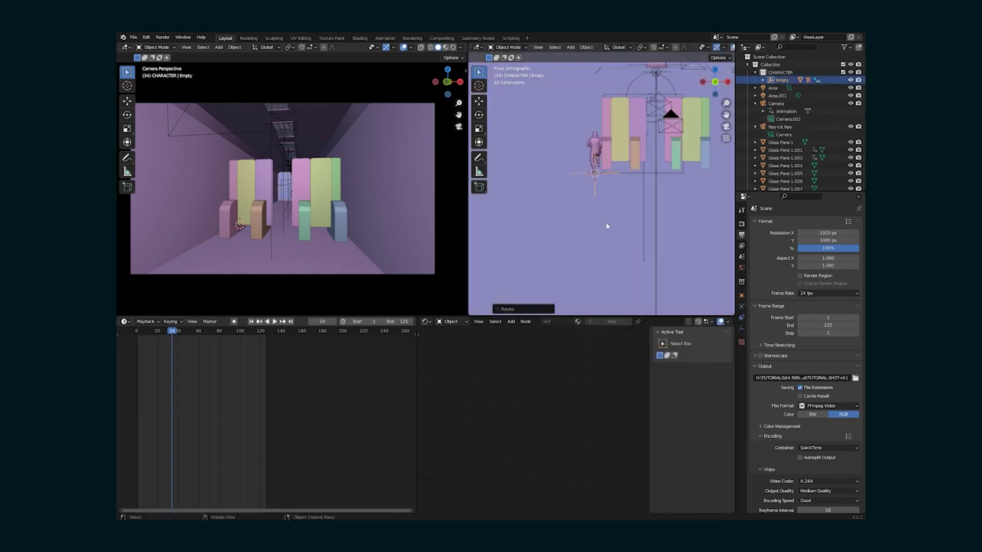
click(665, 195)
middle_drag(666, 194, 613, 211)
scroll(662, 192, down, 5)
key(g)
key(y)
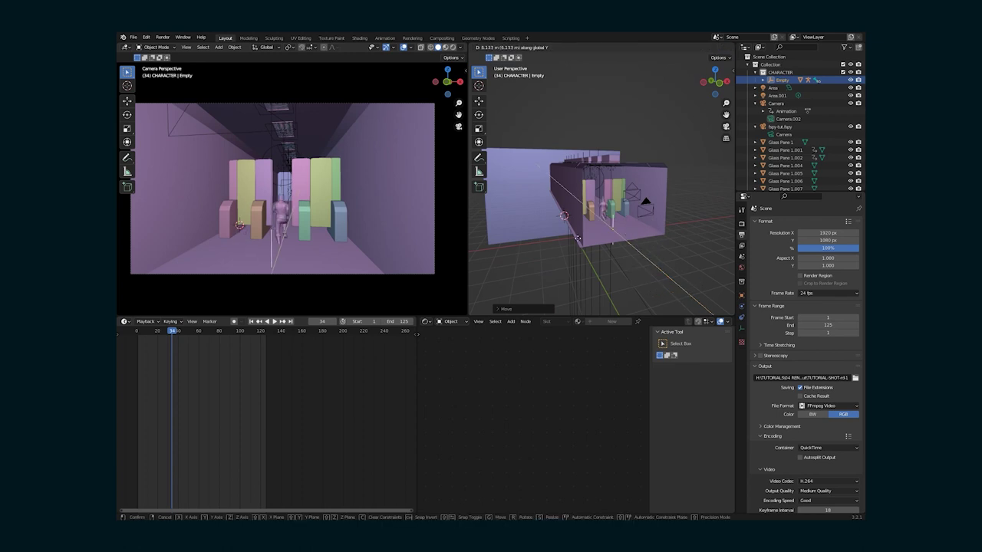
click(605, 207)
Scale the character through its parent empty and adjust its height along Z to stand on the hallway floor.
scroll(605, 207, up, 4)
key(s)
click(628, 289)
scroll(628, 291, up, 2)
shift+middle_drag(628, 291, 624, 239)
key(g)
key(z)
click(605, 251)
Shift the character's animation keyframes along the timeline and scrub through the frames to check the run's timing.
drag(145, 333, 184, 333)
click(571, 109)
drag(199, 383, 121, 332)
key(g)
click(199, 334)
mouse_move(188, 333)
mouse_down()
mouse_move(167, 333)
mouse_move(202, 333)
mouse_up()
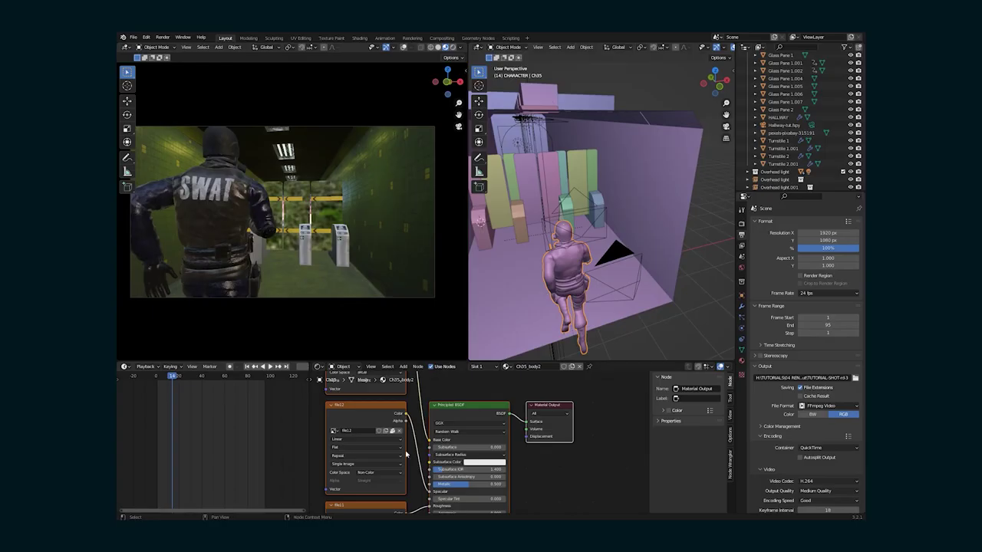
Disconnect the file11 texture from the Ch35_body2 material's roughness, raise its Roughness value, and select the Ch35_body1 material slot.
scroll(407, 454, up, 1)
middle_drag(416, 460, 502, 427)
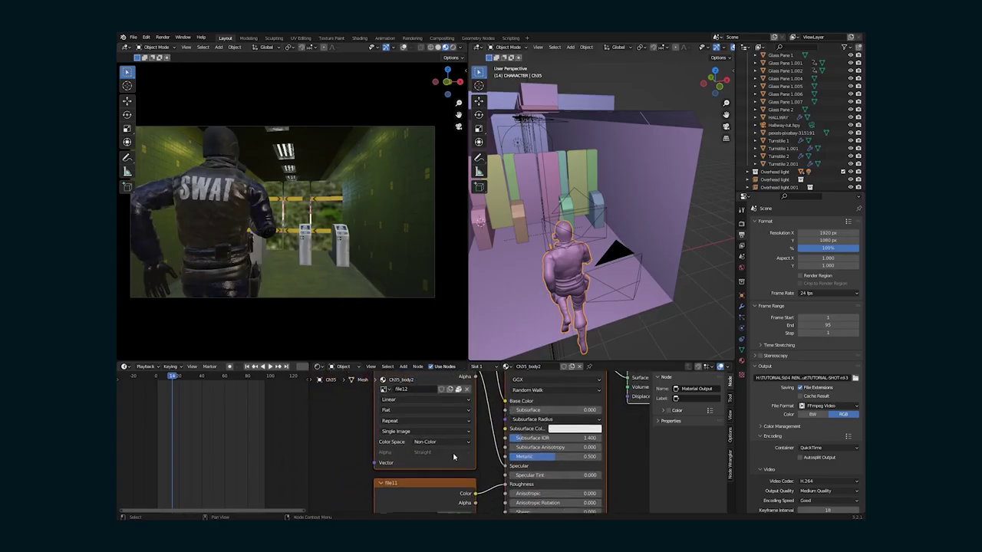
scroll(454, 456, down, 1)
middle_drag(438, 493, 423, 427)
drag(485, 416, 444, 420)
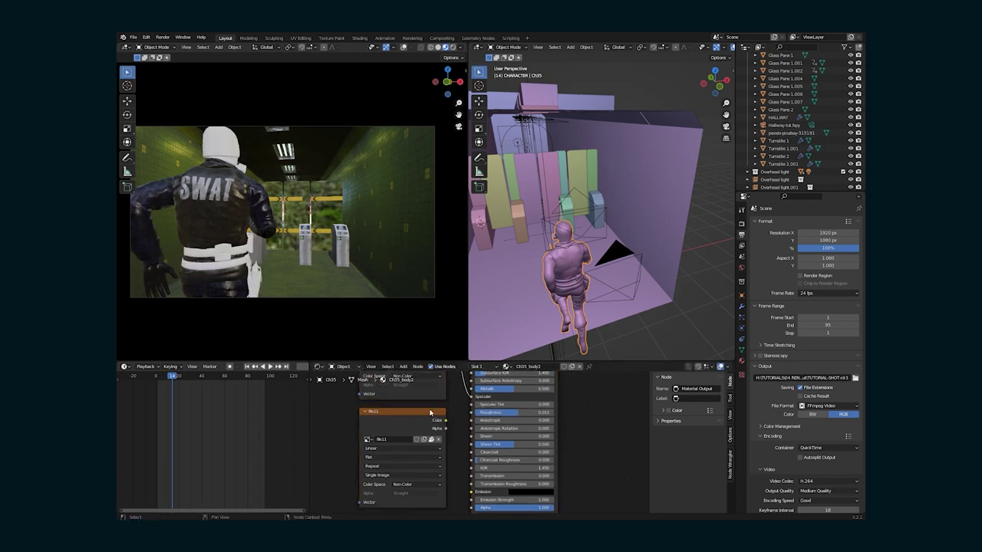
mouse_move(537, 415)
mouse_down()
mouse_move(495, 415)
mouse_move(540, 415)
mouse_up()
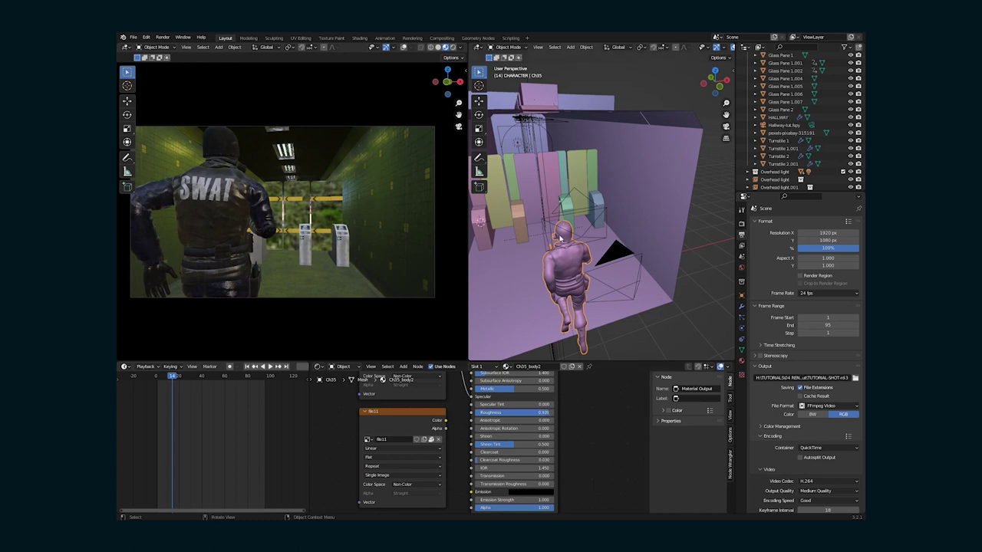
click(741, 362)
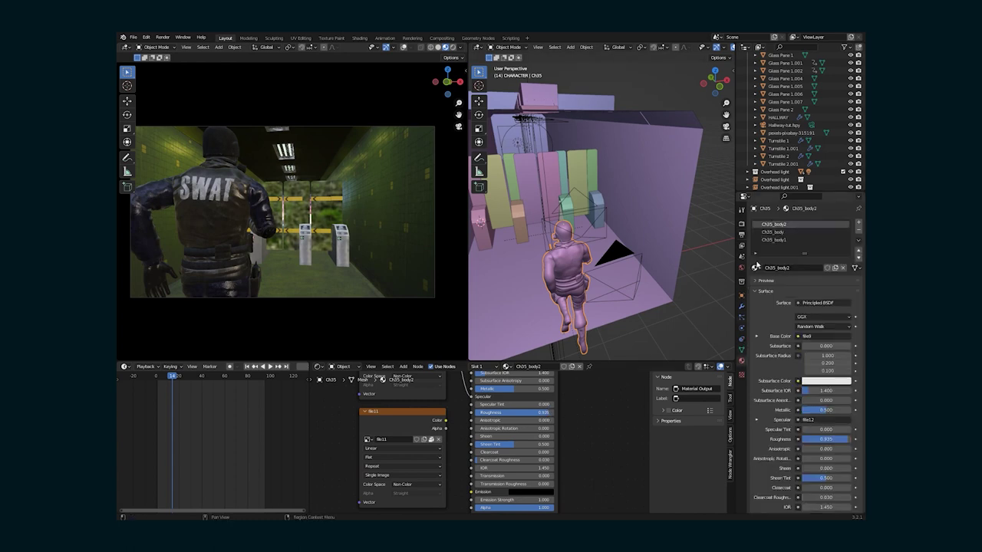
click(774, 238)
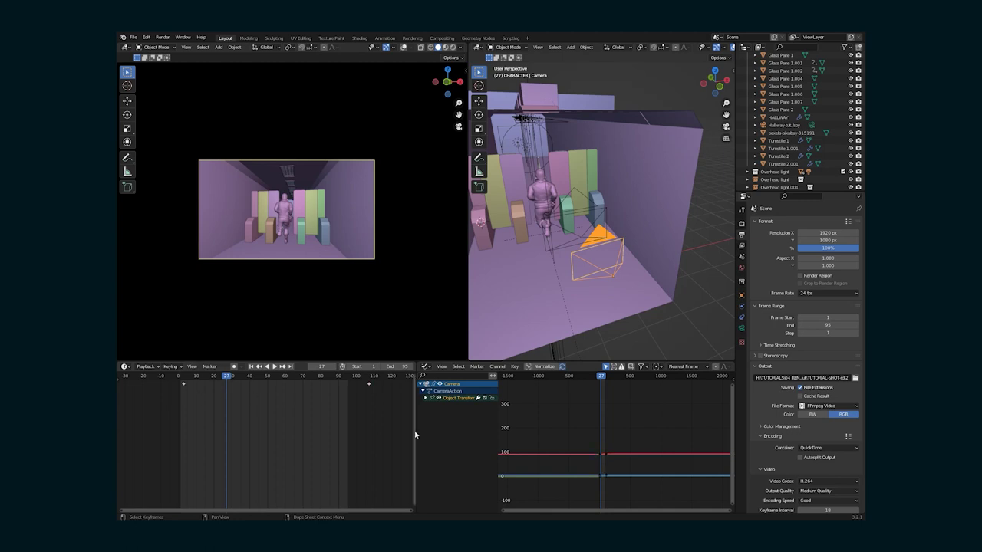
Add a Noise modifier to the camera's X Euler Rotation curve in the graph editor.
scroll(569, 470, up, 5)
scroll(569, 472, up, 4)
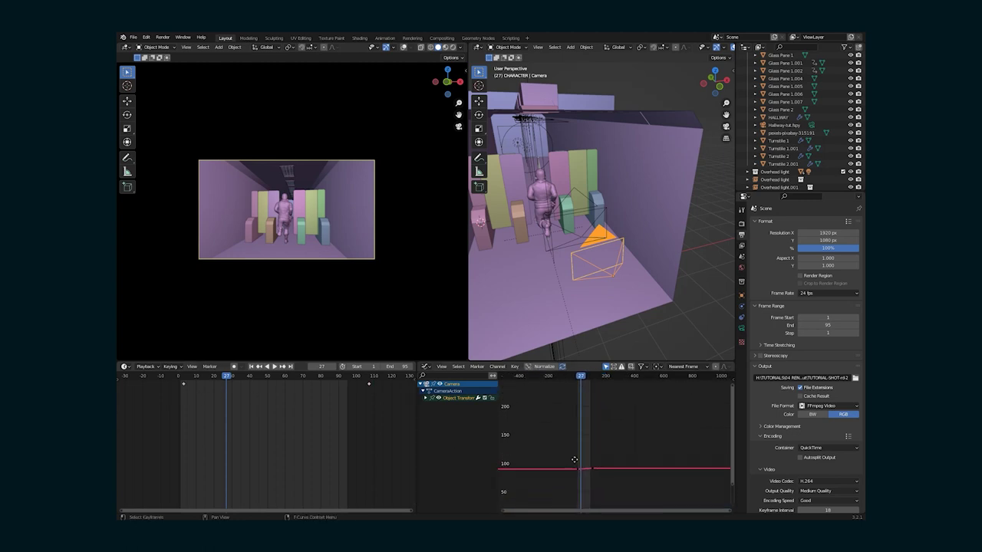
middle_drag(566, 471, 620, 412)
scroll(607, 418, up, 4)
click(425, 398)
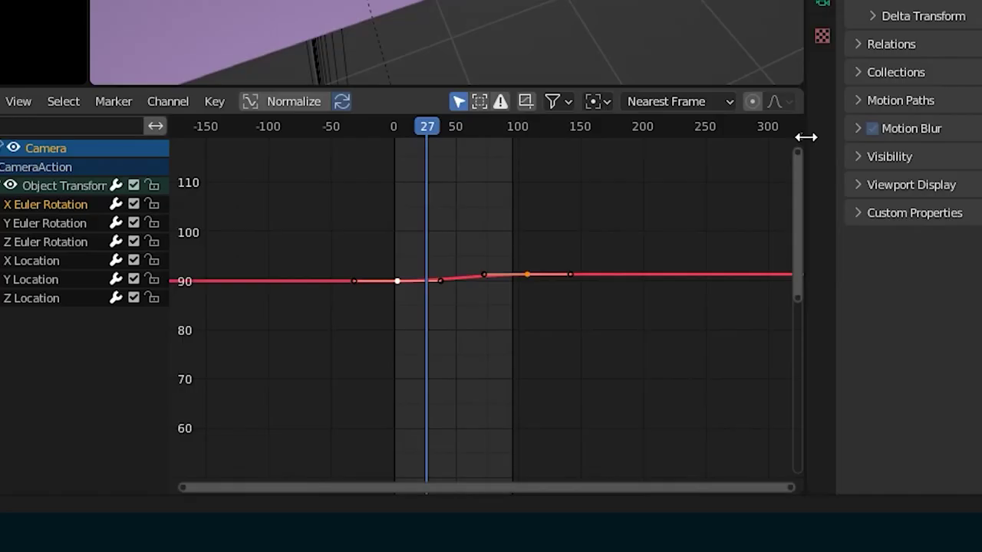
key(n)
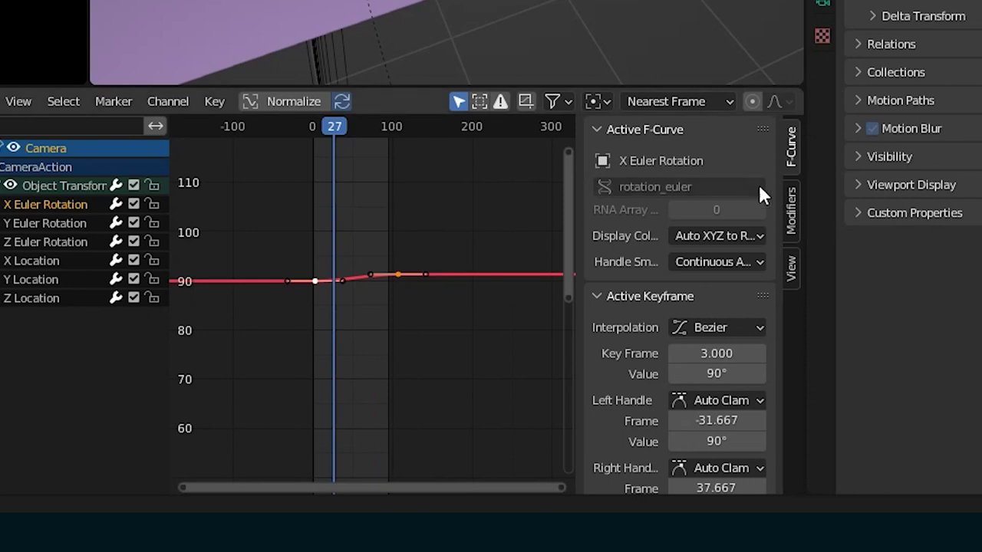
click(790, 209)
click(670, 135)
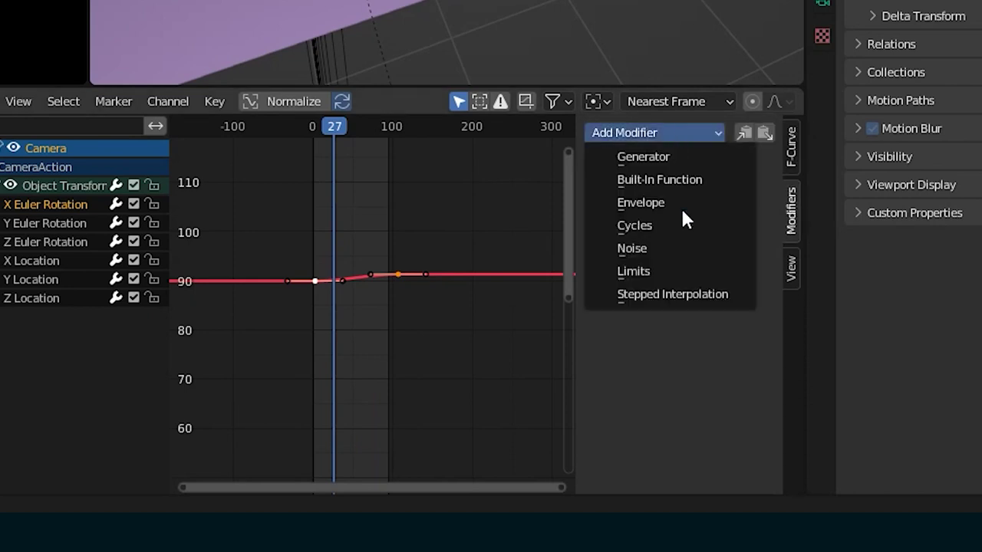
click(675, 247)
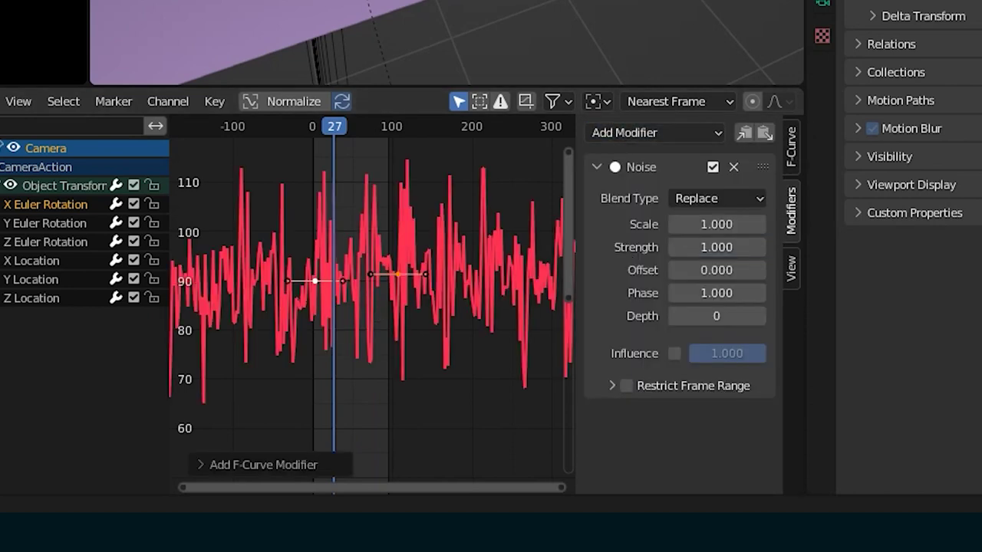
Play and scrub the animation to examine the camera shake from the noise.
mouse_move(334, 127)
mouse_down()
mouse_move(320, 127)
mouse_move(332, 126)
mouse_up()
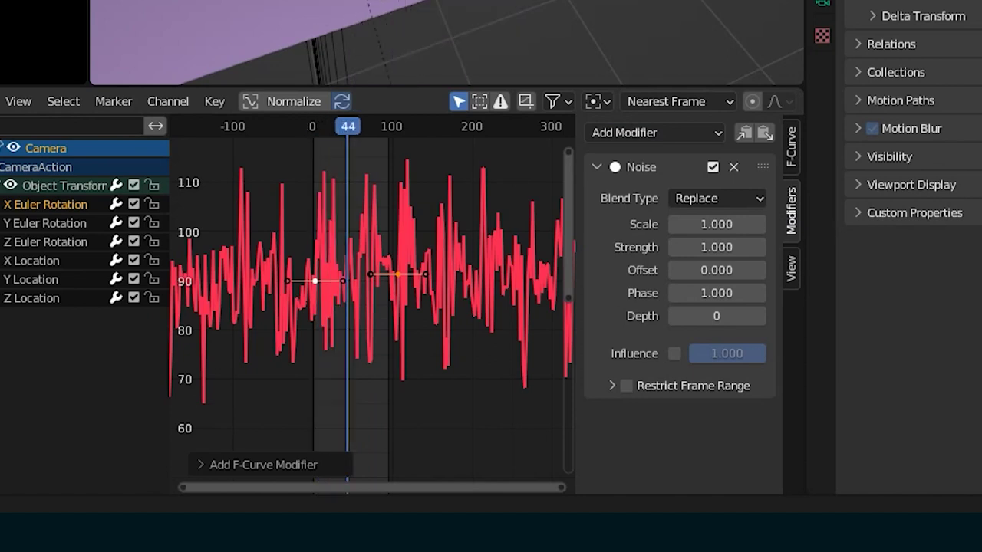
key(space)
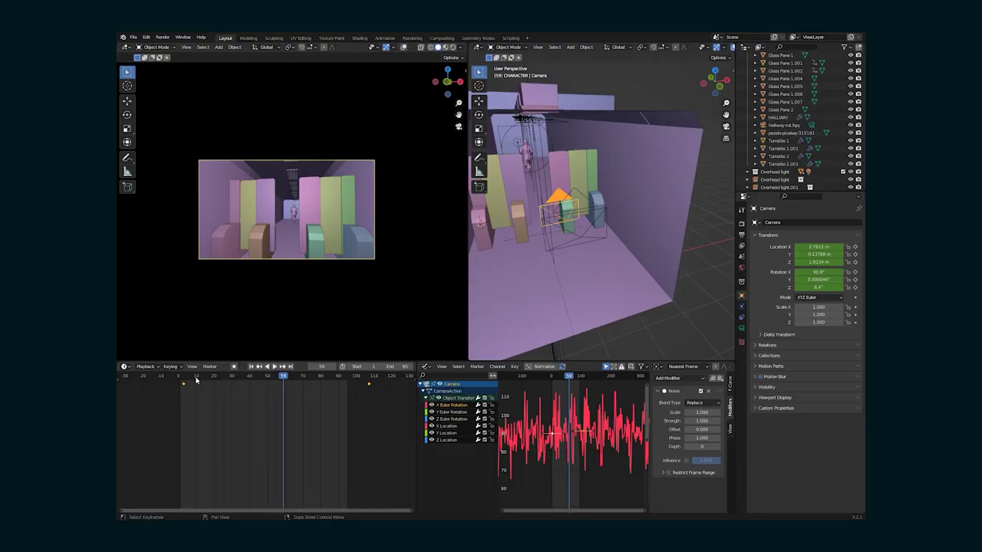
drag(196, 378, 228, 375)
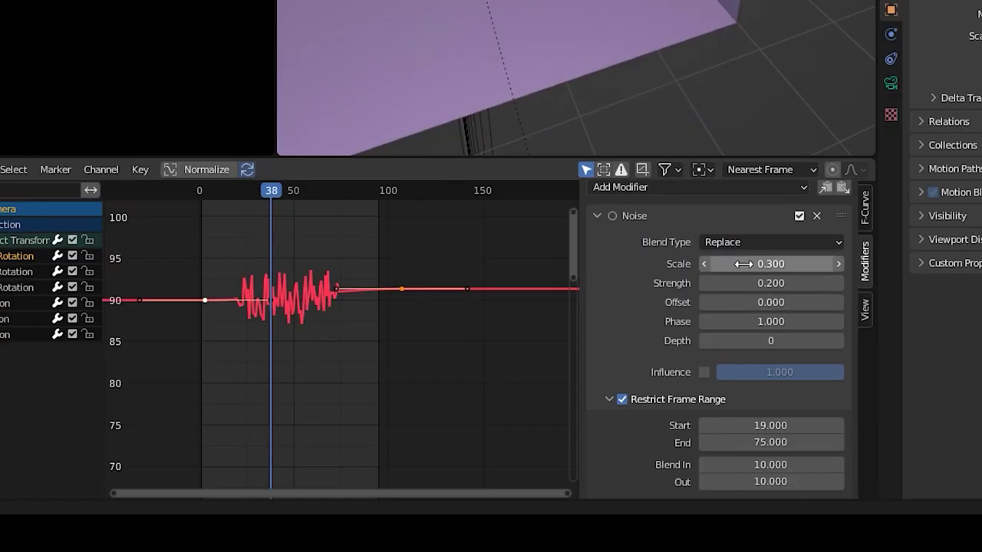
Set the Noise modifier's Scale to 4.6 and the start of its restricted frame range to 15.
drag(688, 412, 678, 412)
drag(771, 263, 762, 264)
drag(218, 195, 227, 192)
click(790, 425)
text(15)
key(Return)
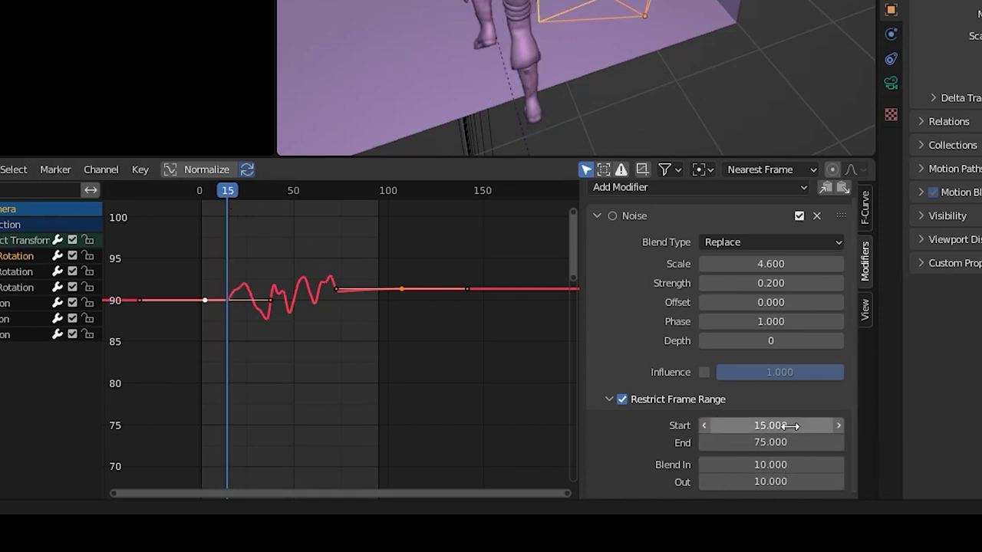
Set the noise frame range's end to 80, with a blend out of 25 and a blend in of 20.
click(768, 444)
text(80)
key(Return)
click(770, 480)
text(25)
key(Return)
click(764, 457)
text(20)
key(Return)
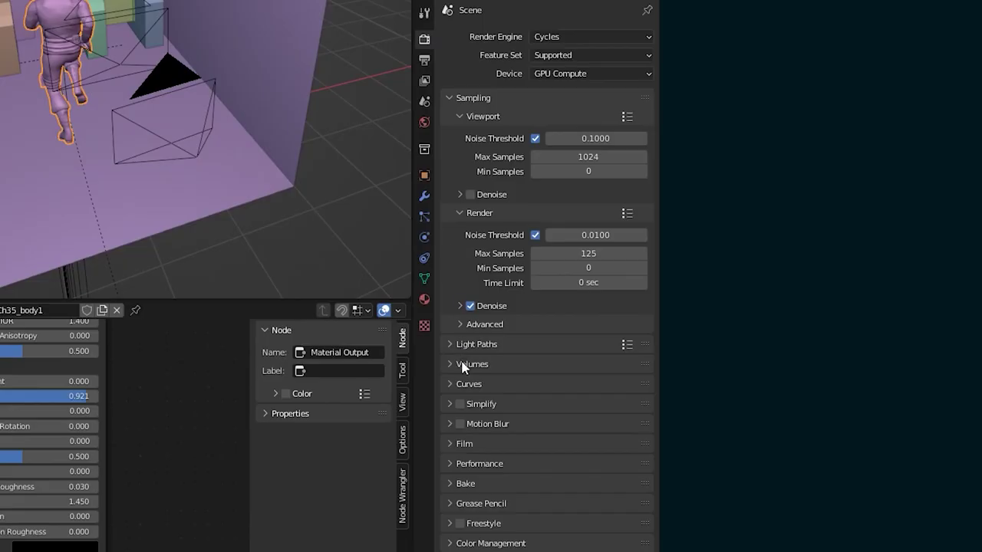
Enable Motion Blur in the Cycles render settings and render the current frame.
click(459, 424)
key(F12)
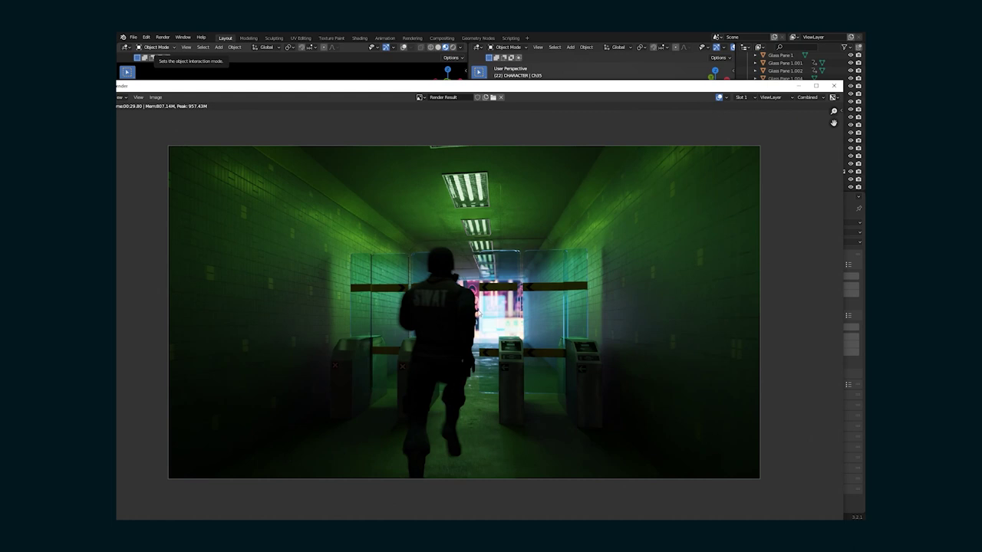
Enable the camera's Depth of Field, pick the Ch35 character as the focus object, and set the F-Stop to 0.1.
click(755, 363)
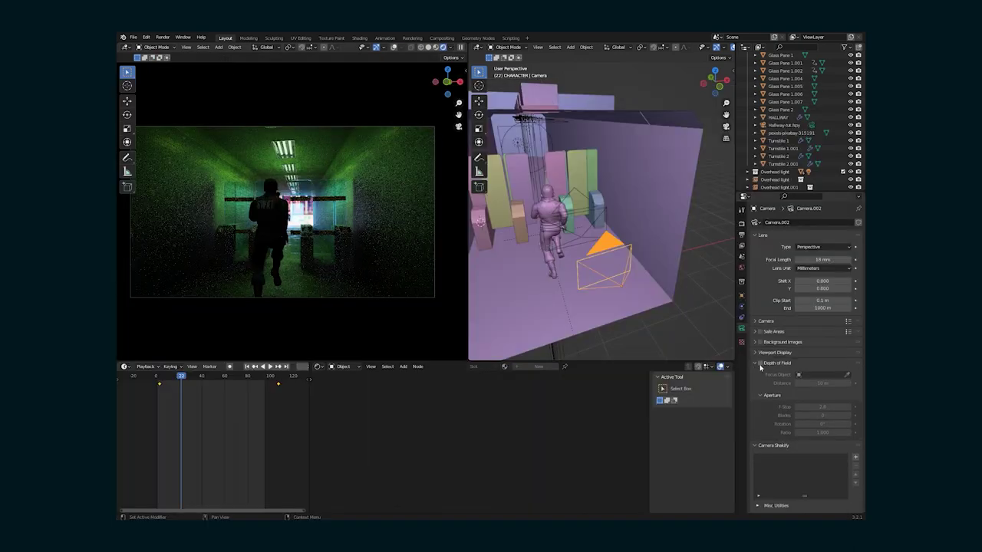
click(760, 364)
click(847, 374)
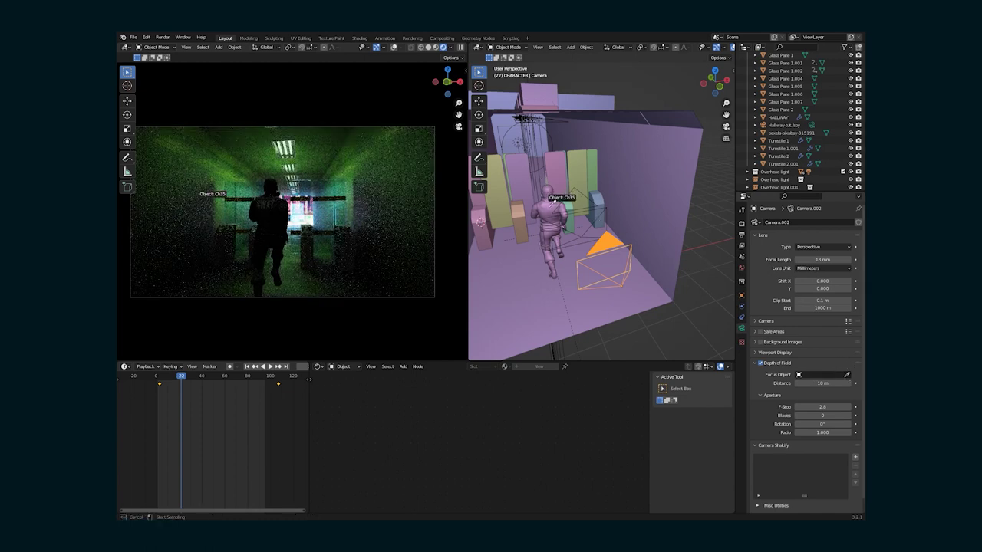
click(553, 199)
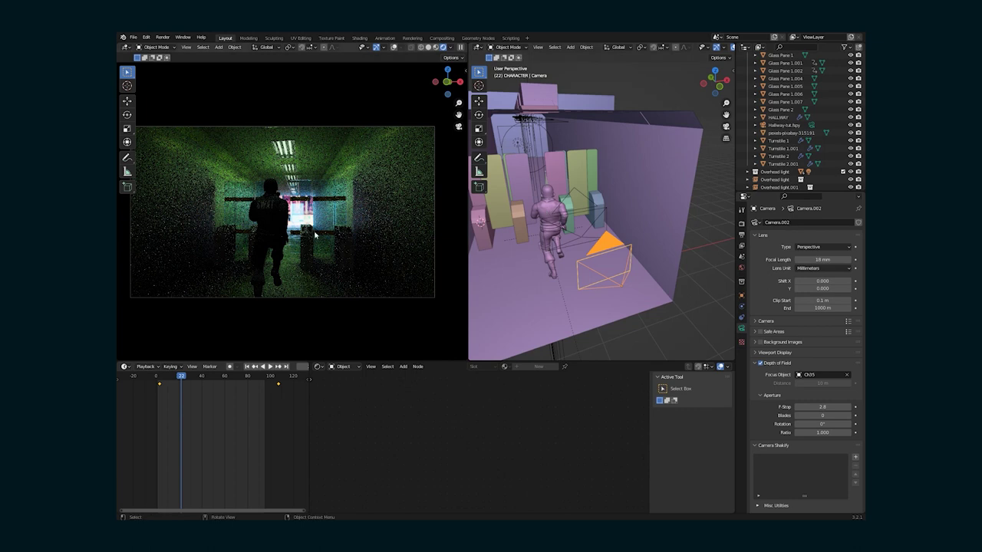
scroll(296, 276, up, 1)
drag(822, 407, 799, 407)
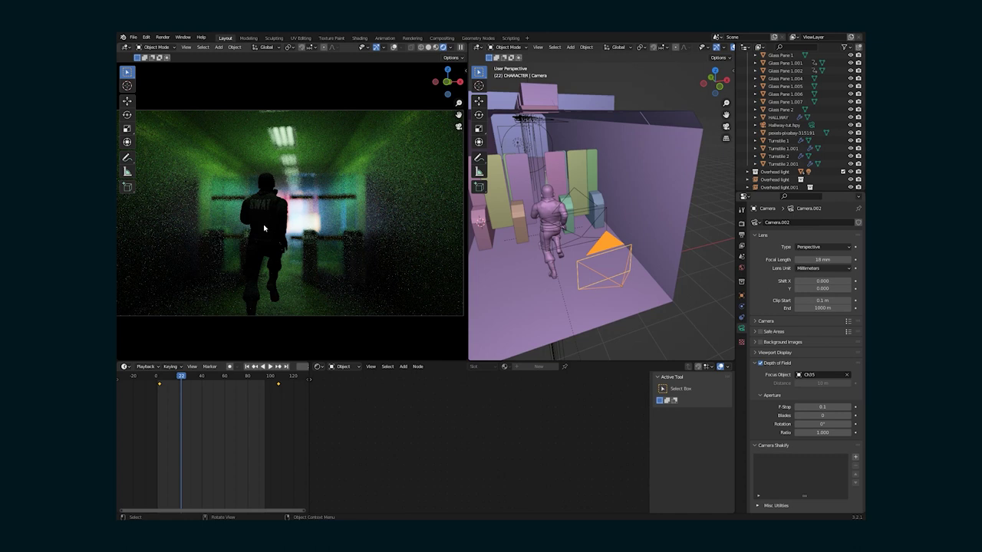
Change the color of the green Area.001 point light to pinkish red.
click(594, 160)
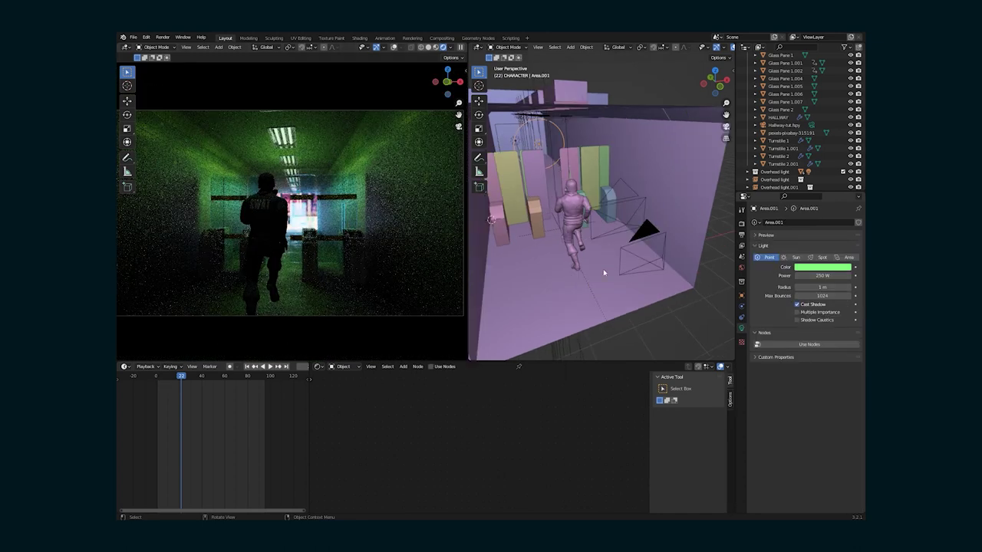
click(841, 270)
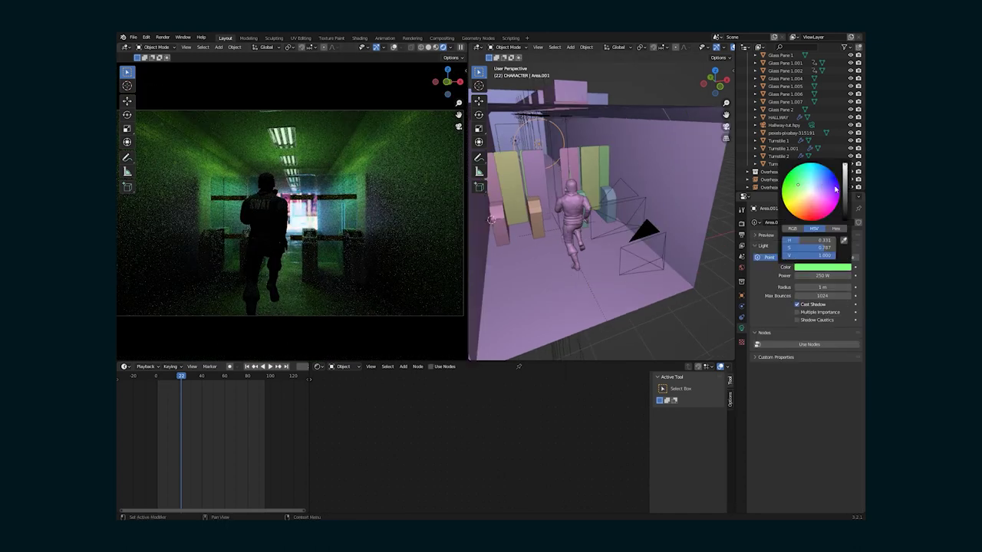
drag(812, 196, 808, 216)
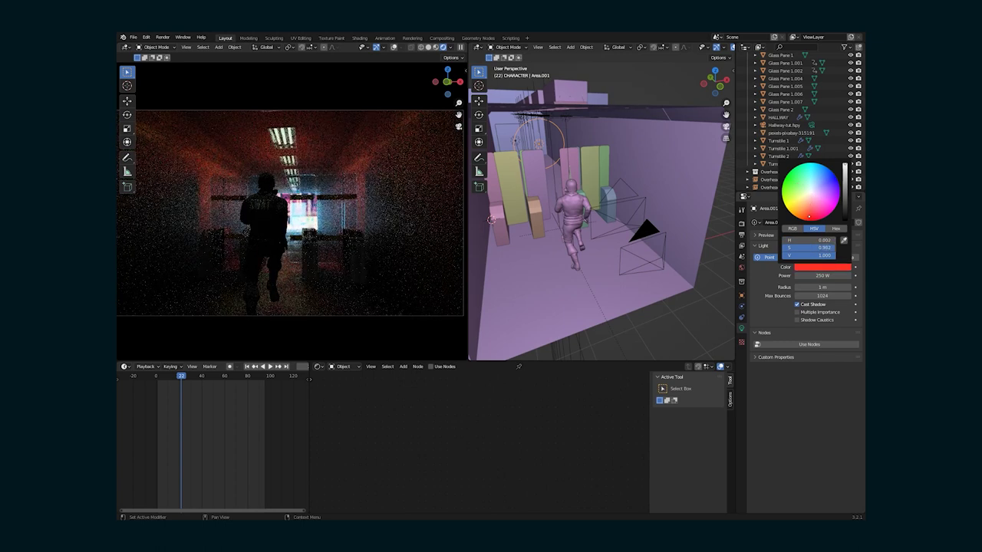
drag(808, 216, 815, 214)
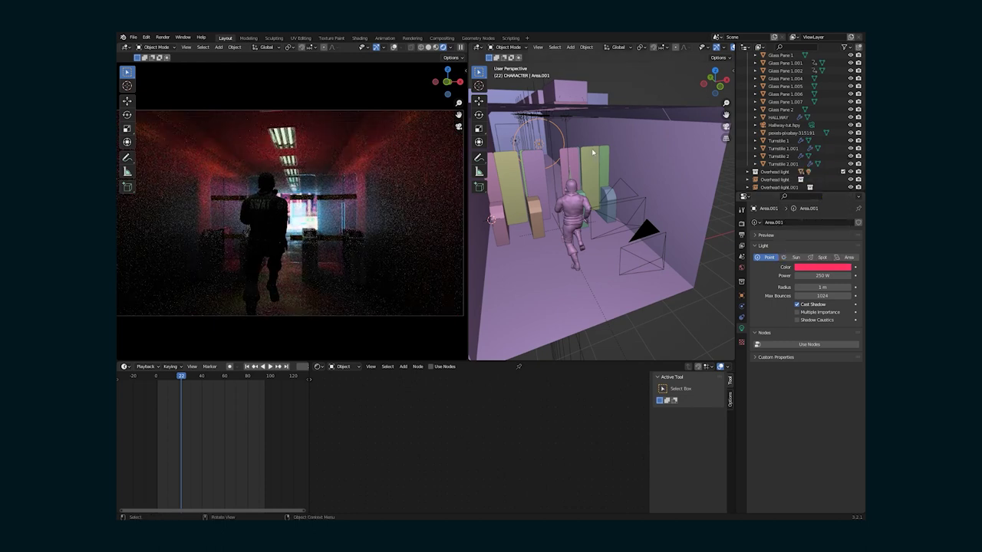
Change the emission color of the Light material on the Overhead light collection's Cylinder to light pink.
middle_drag(592, 154, 572, 108)
click(572, 91)
scroll(795, 150, down, 3)
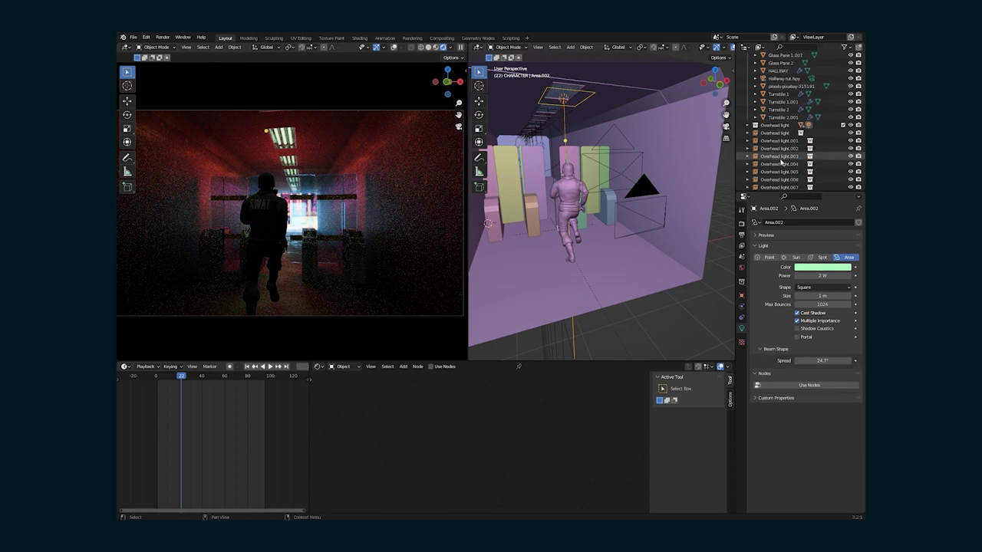
click(747, 125)
click(776, 141)
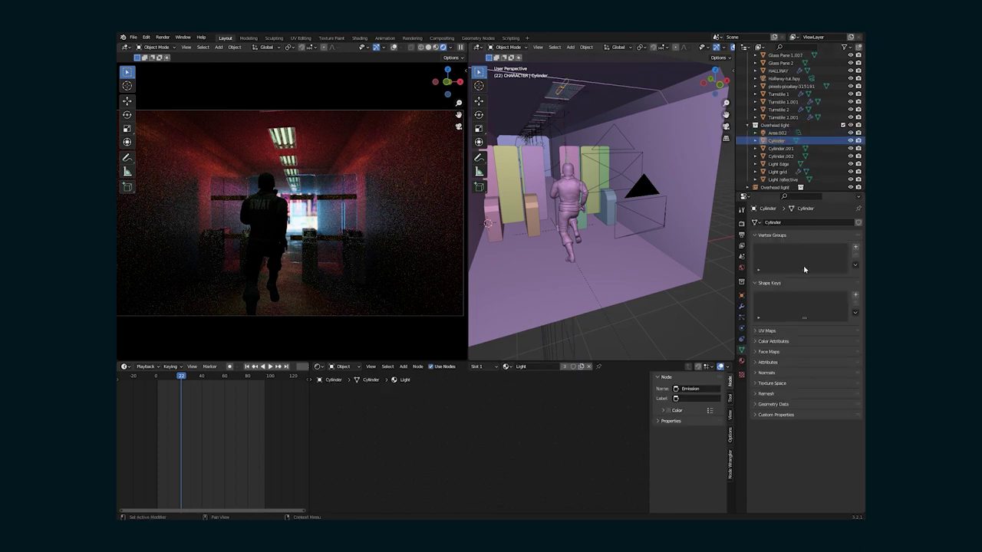
click(742, 361)
click(825, 305)
drag(812, 217, 817, 220)
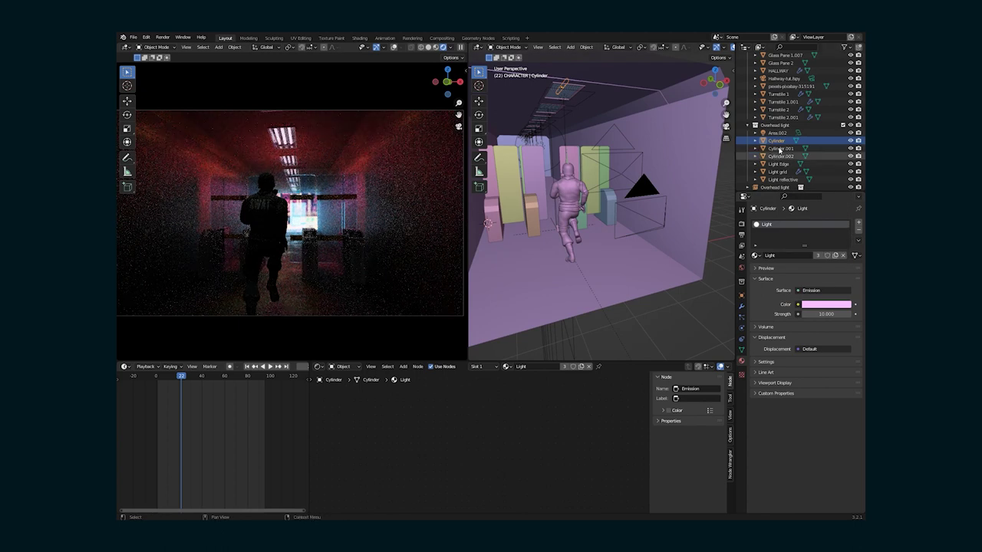
Change the color of the Area.002 light in the Overhead light collection to a saturated pinkish red with hue 0.980 and saturation 0.997.
click(777, 132)
click(821, 267)
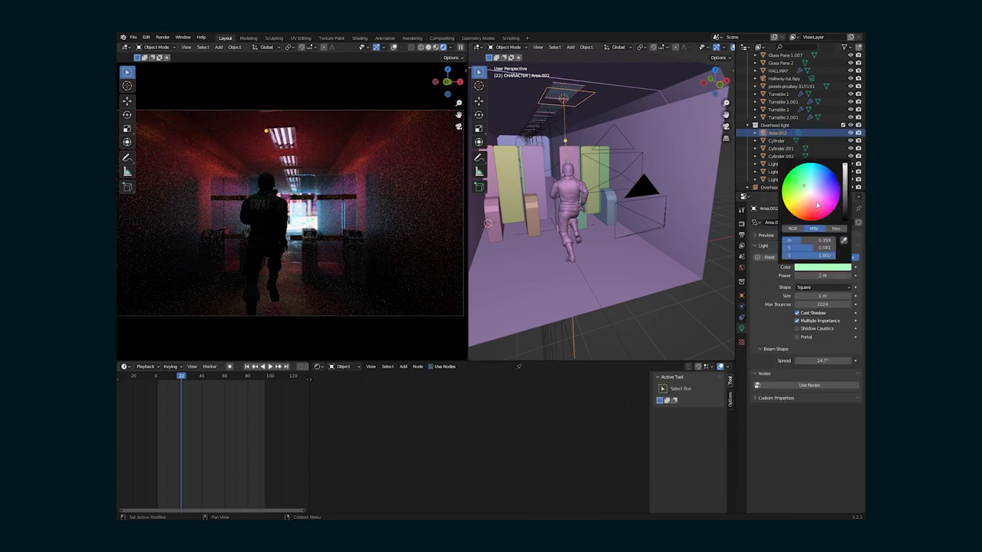
click(819, 207)
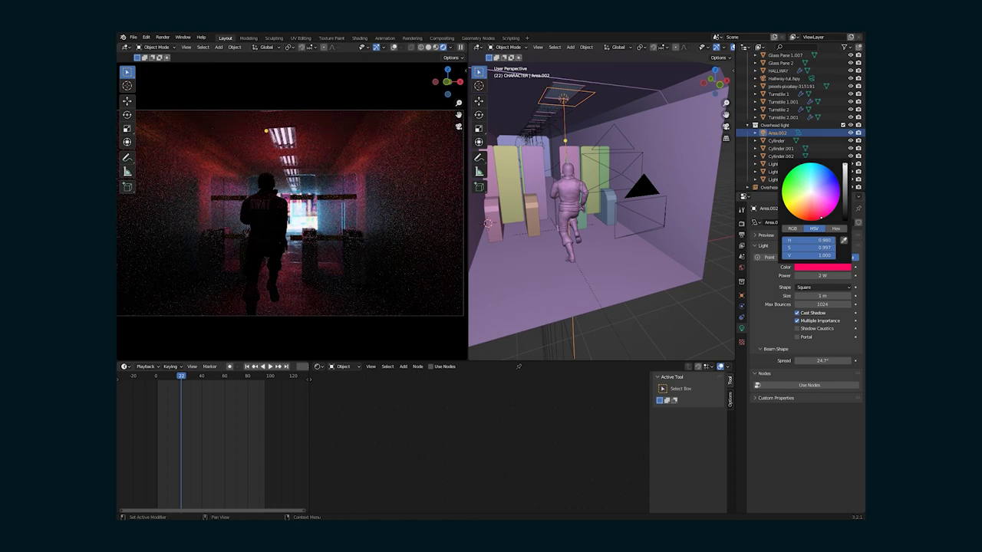
key(Home)
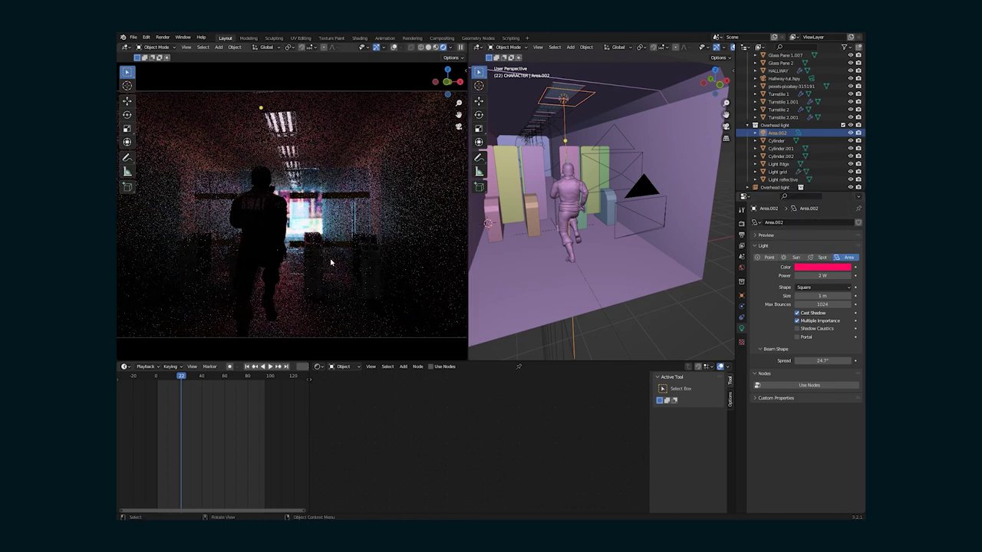
click(219, 379)
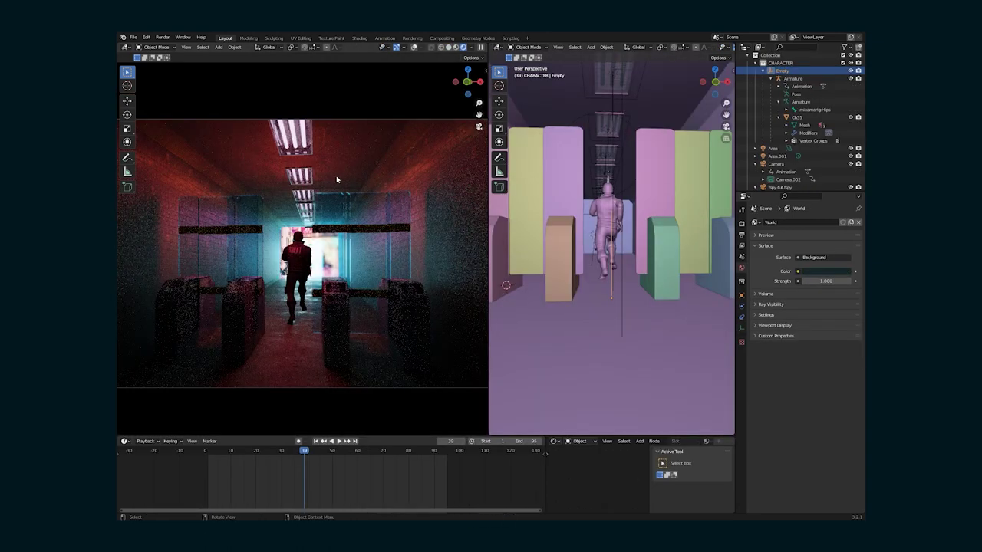
Set the render output file format to OpenEXR MultiLayer with the DWAB (lossy) codec.
scroll(336, 179, down, 1)
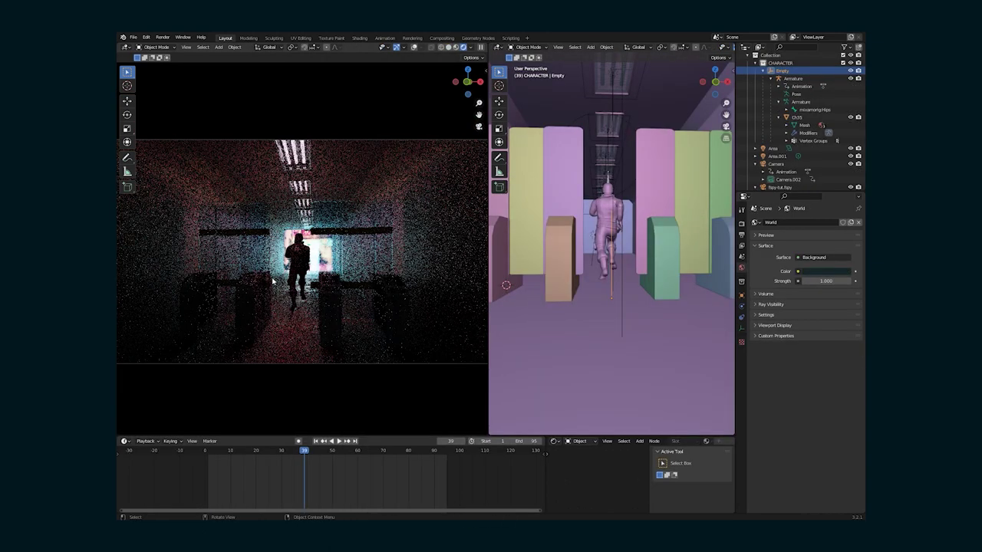
click(741, 235)
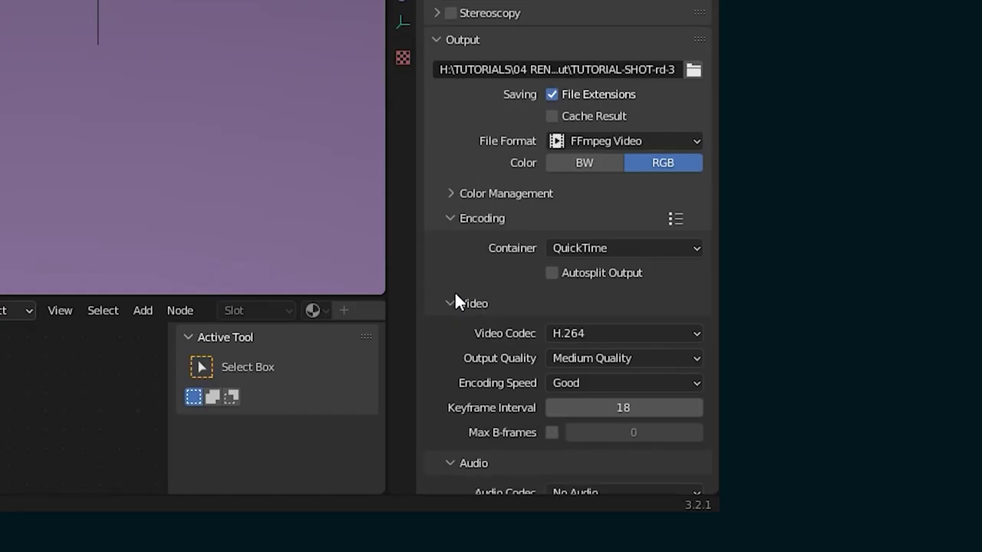
click(604, 141)
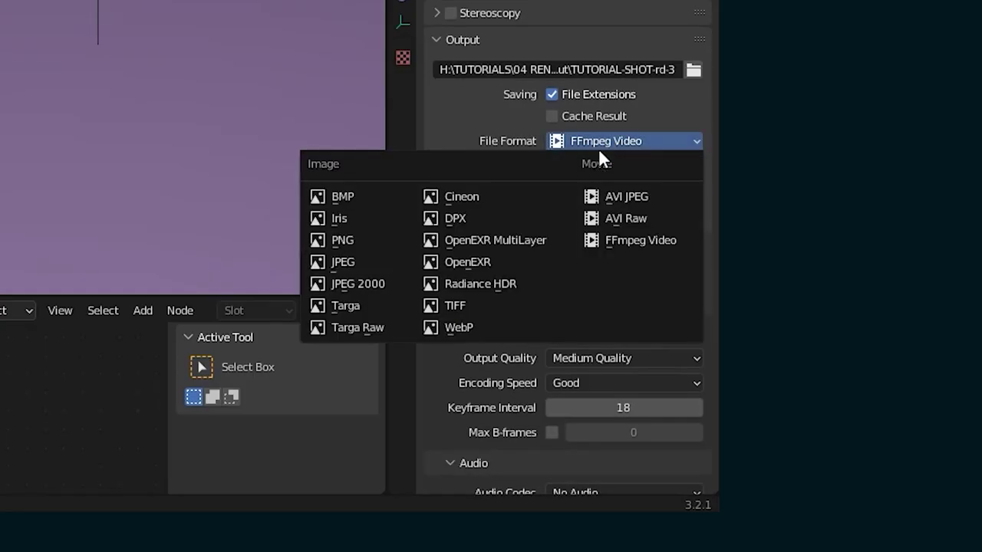
click(508, 239)
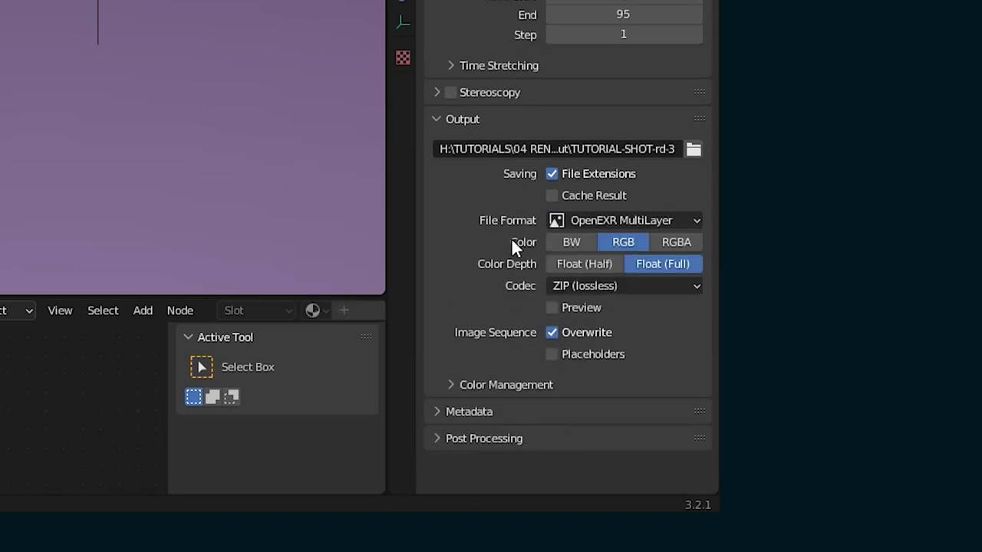
click(583, 288)
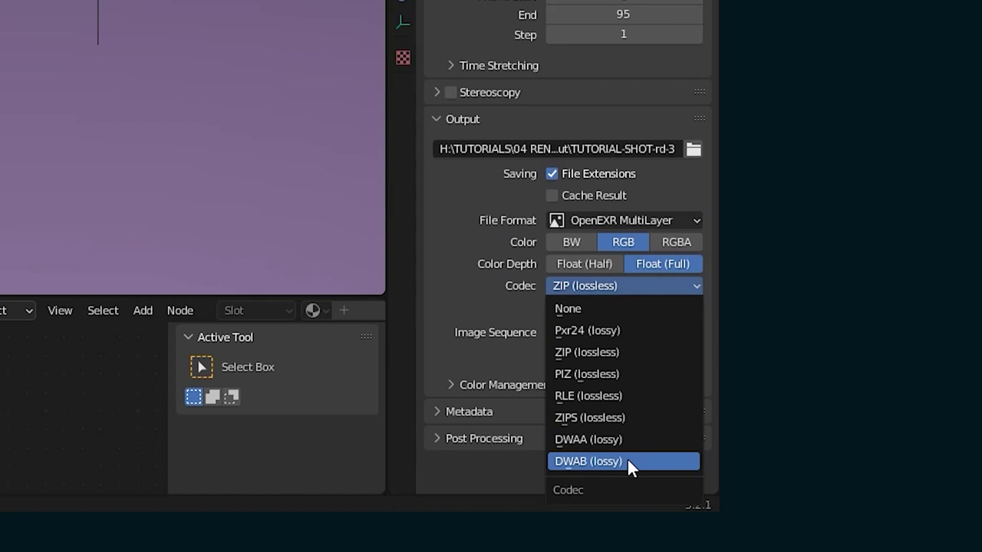
click(627, 461)
click(595, 283)
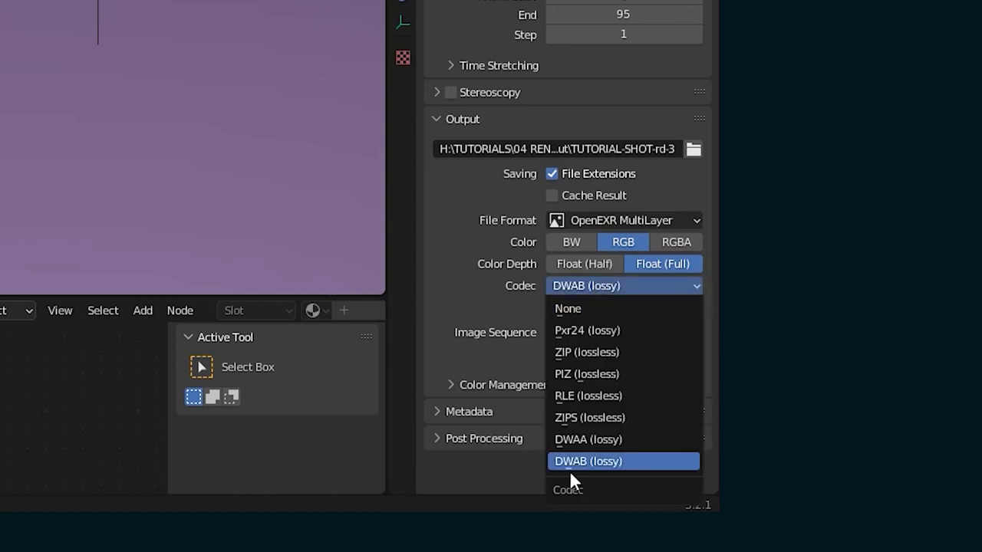
click(592, 462)
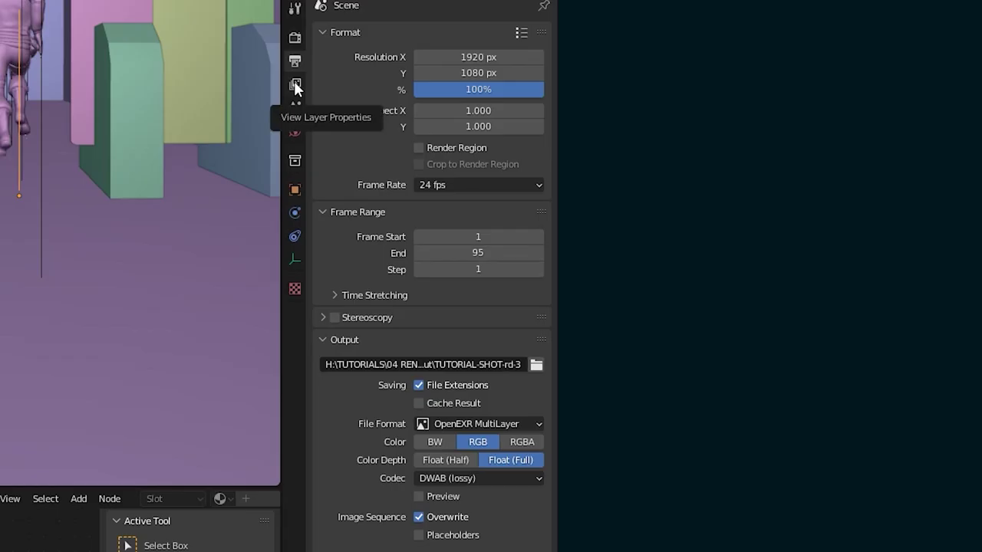
Enable the Mist data pass and the Emission light pass for the view layer.
click(296, 86)
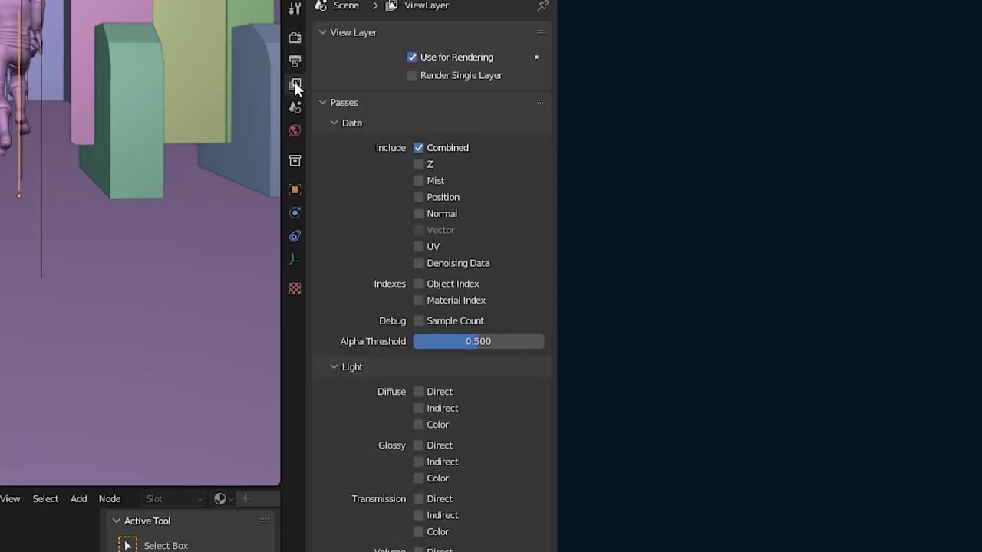
click(418, 181)
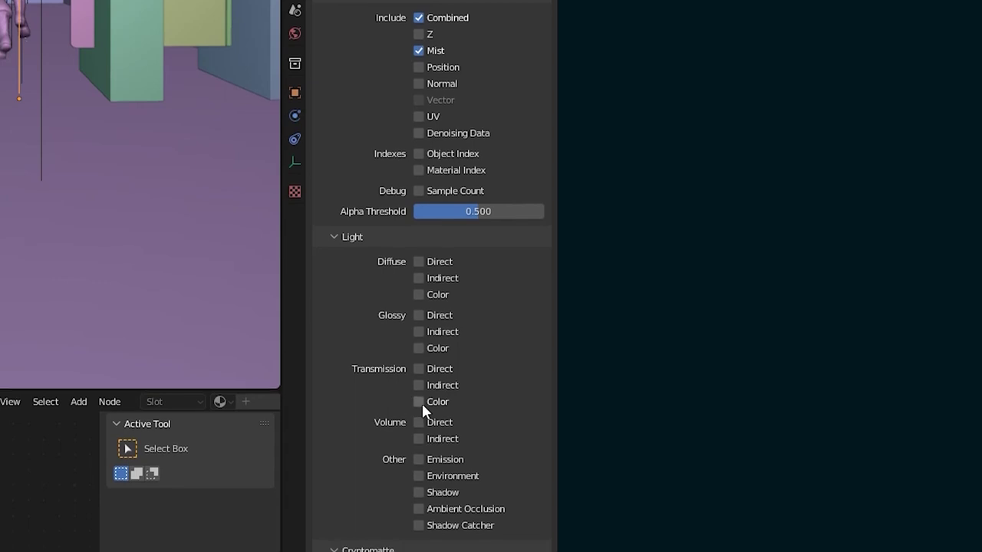
click(418, 411)
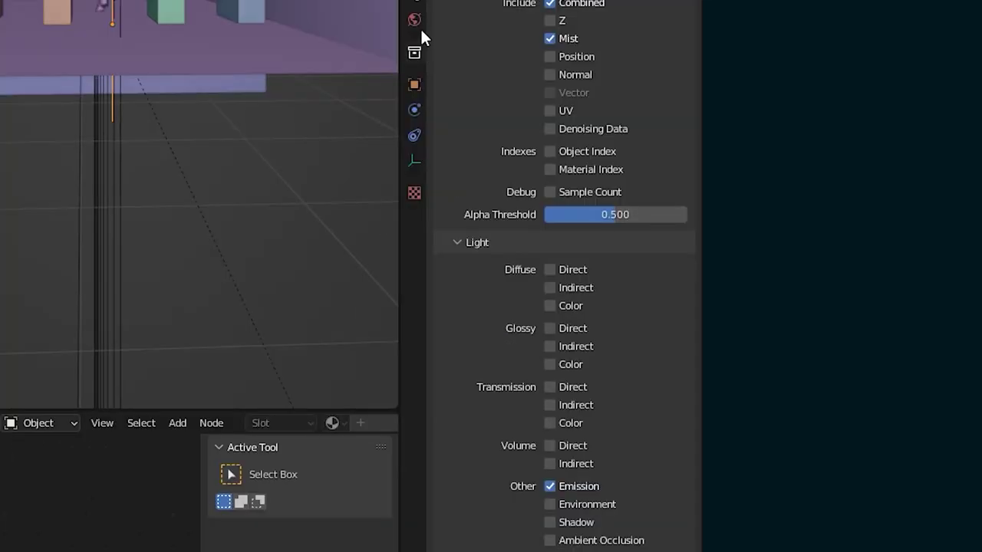
Expand the world's Mist Pass settings and turn on the camera's Mist viewport display to see its range in the hallway.
click(420, 20)
click(444, 106)
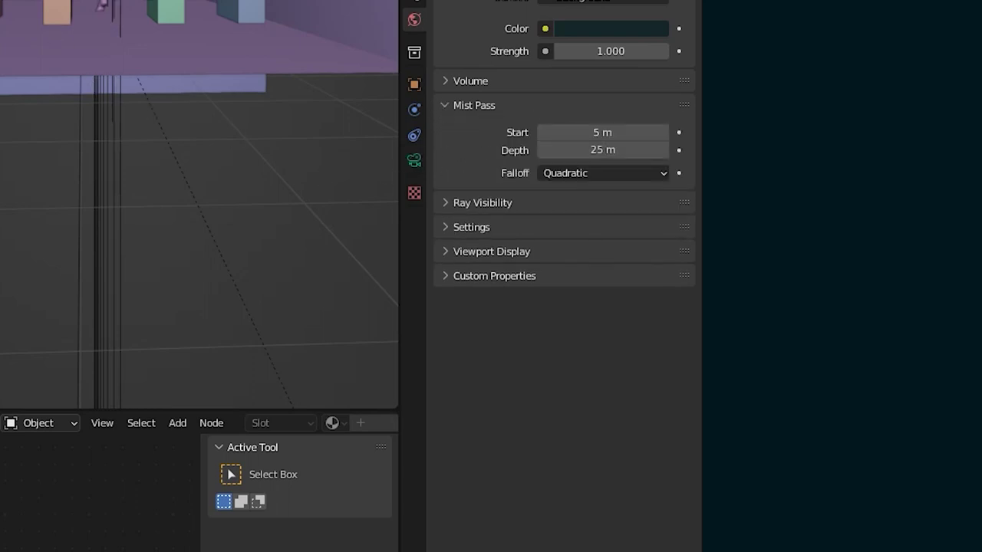
click(415, 161)
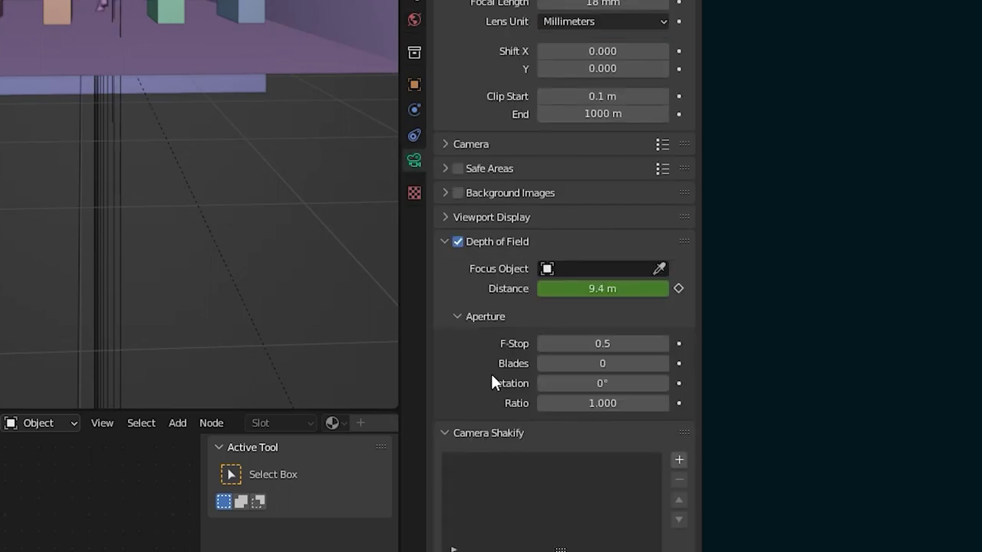
click(449, 217)
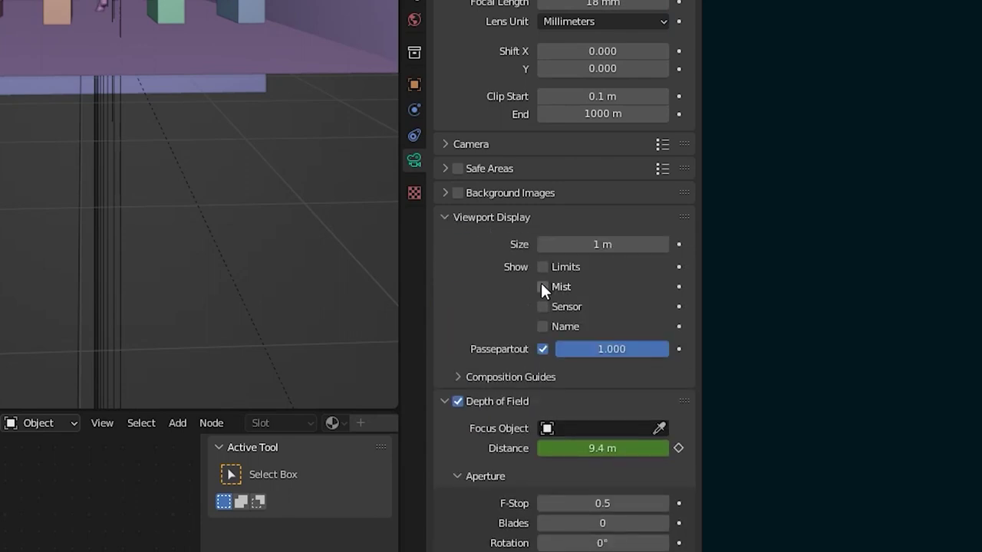
middle_drag(177, 2, 154, 34)
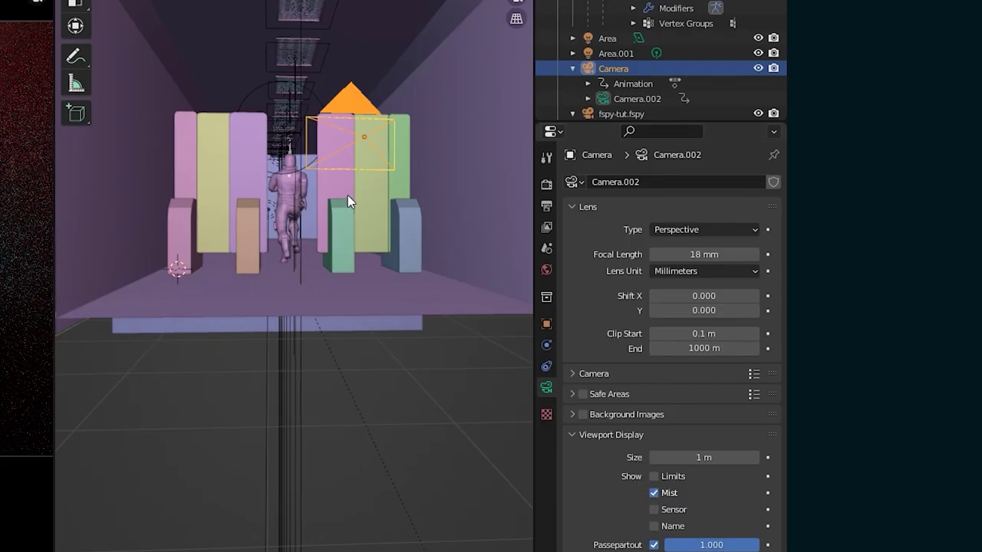
middle_drag(347, 195, 332, 233)
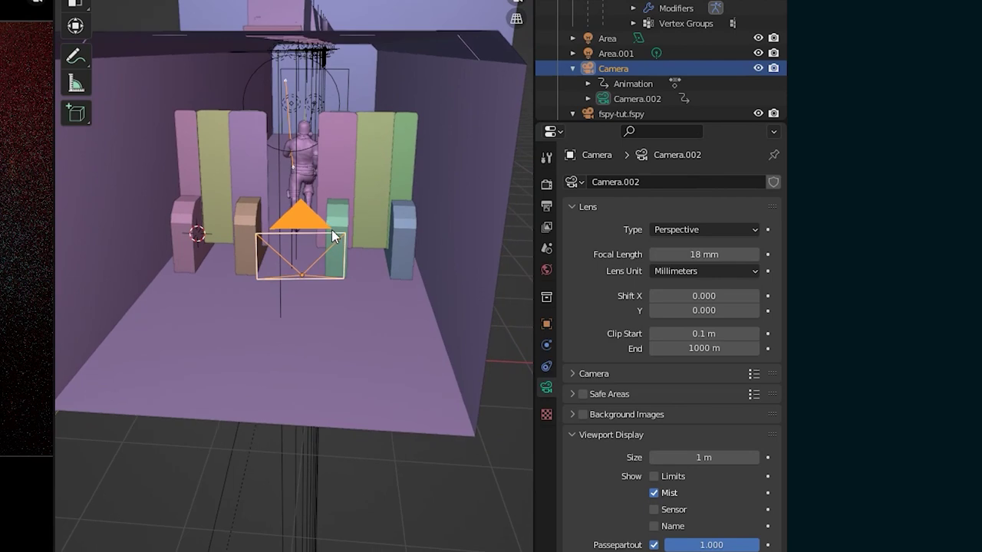
middle_drag(311, 197, 322, 205)
Set the world's Mist Pass start to 0 m and extend its depth to 211 m, past the hallway to the background plane.
click(546, 271)
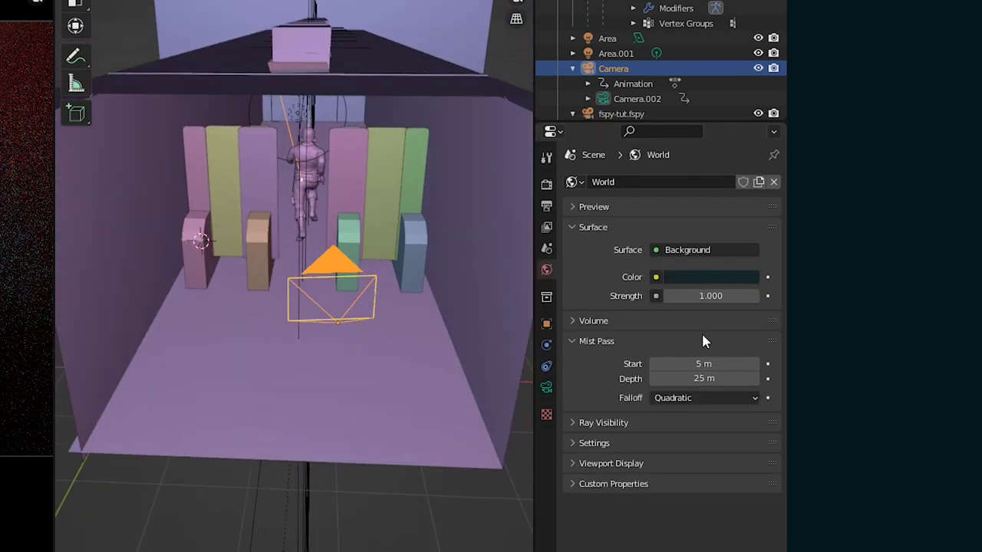
click(719, 365)
text(0)
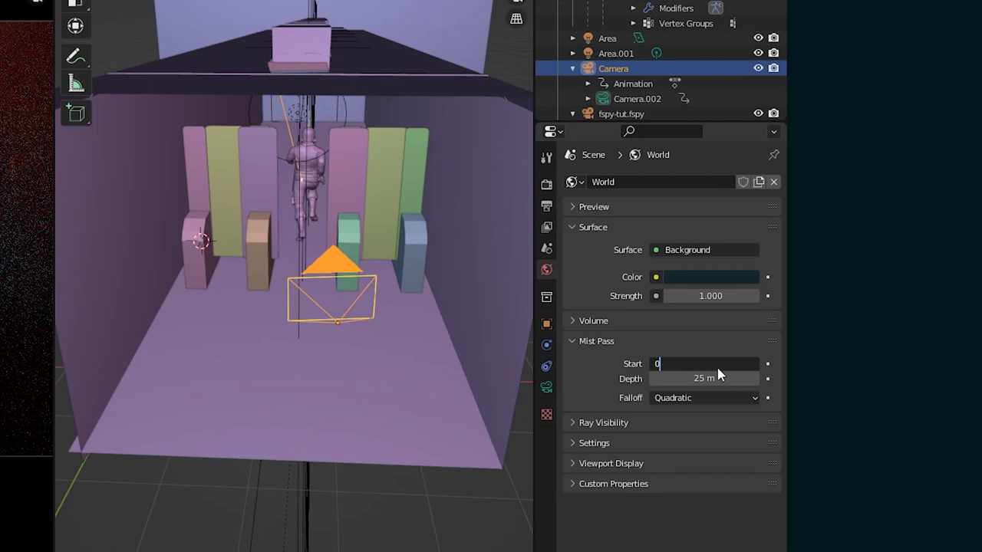
key(Return)
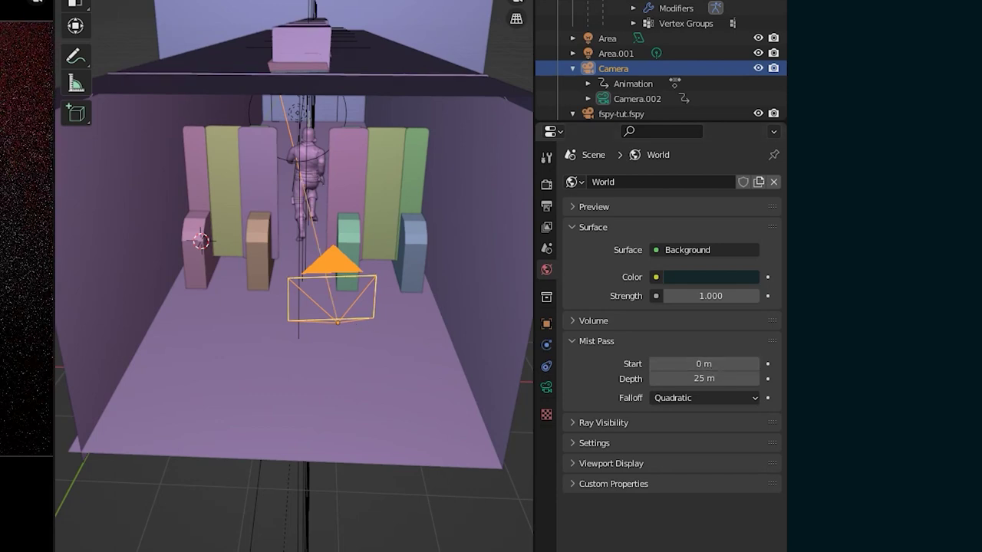
scroll(317, 205, down, 8)
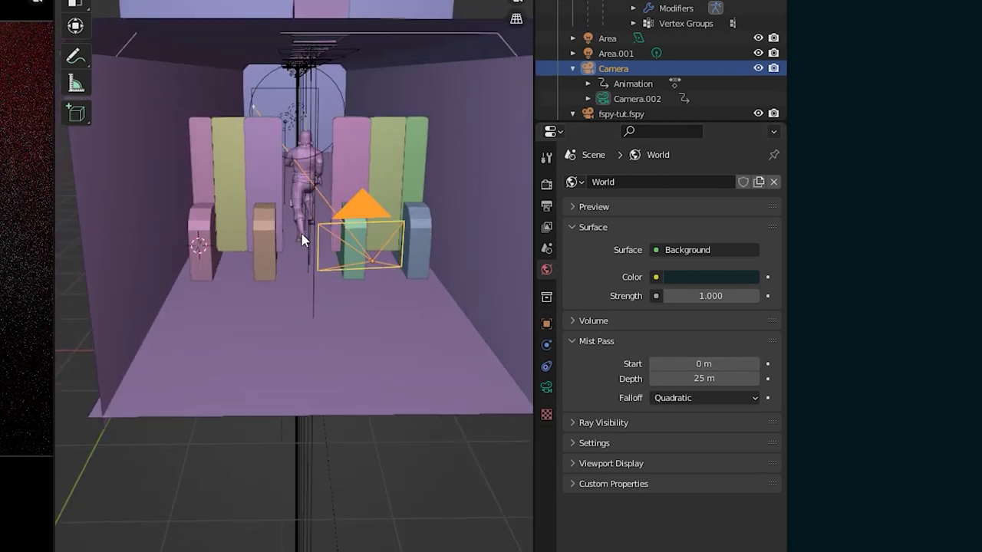
middle_drag(295, 237, 208, 253)
scroll(217, 246, down, 5)
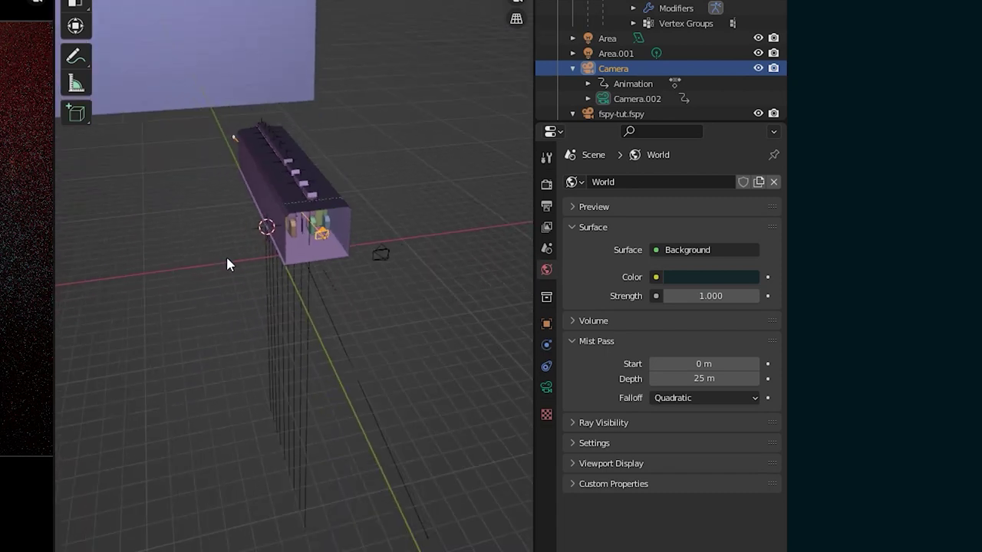
drag(703, 378, 844, 378)
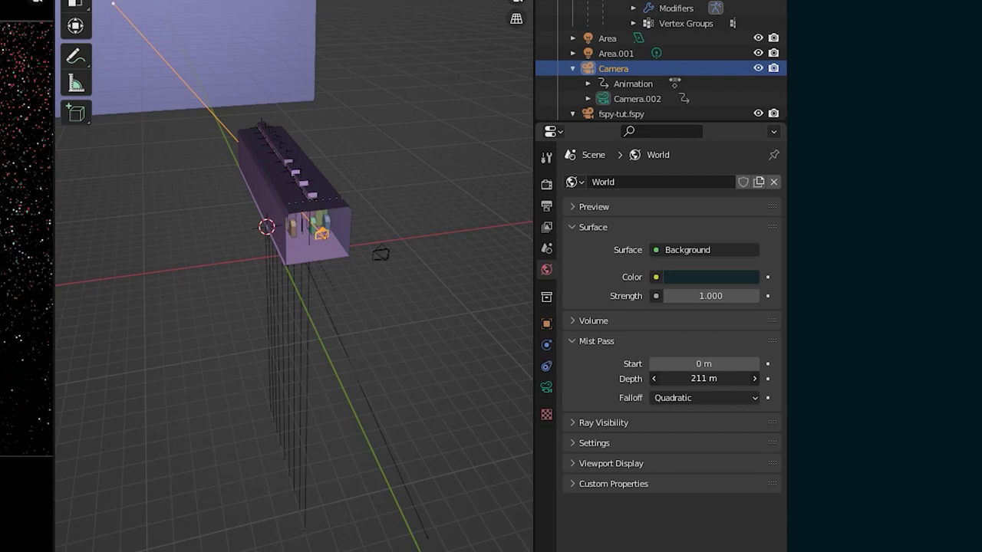
middle_drag(164, 213, 238, 253)
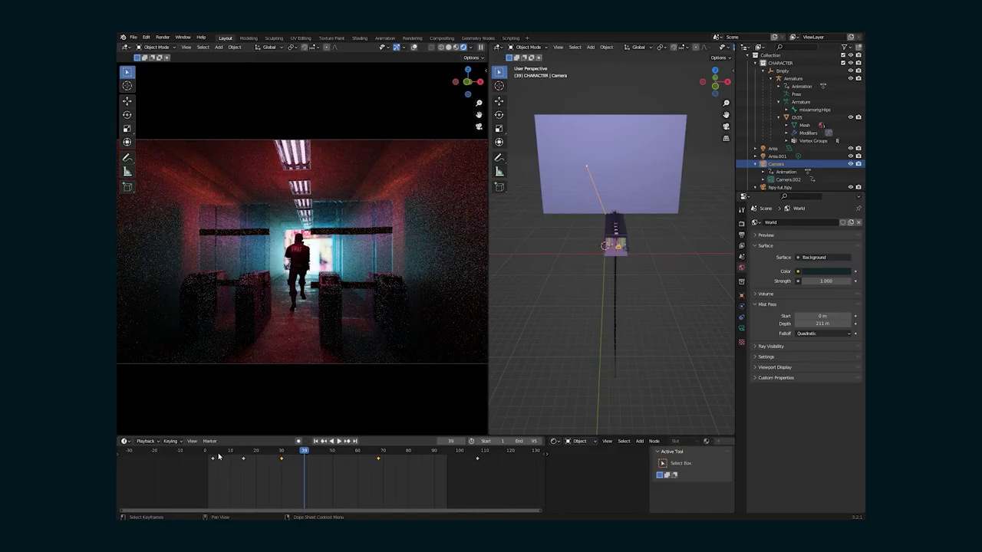
Preview the shot at different frames up to frame 83 and review the passes enabled for the view layer.
click(218, 457)
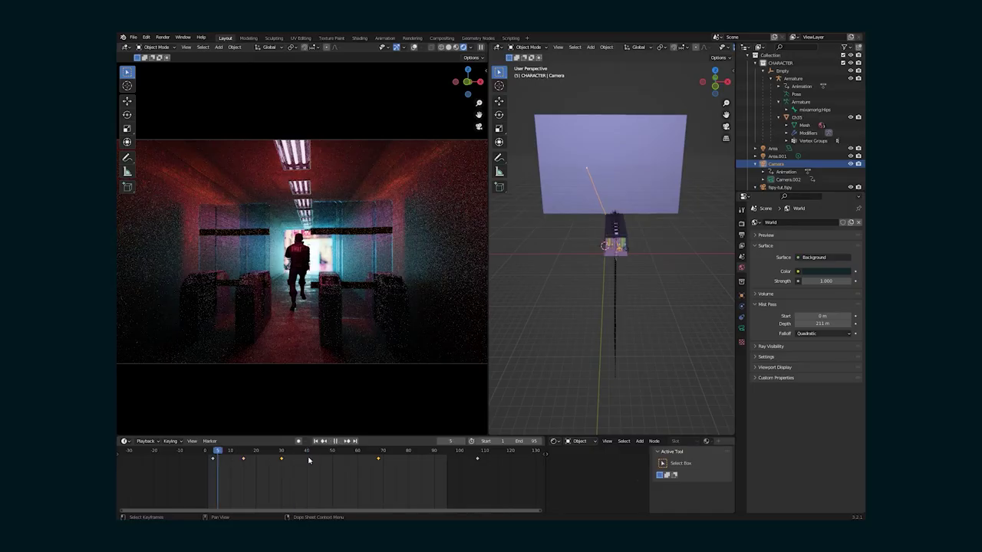
drag(368, 457, 414, 457)
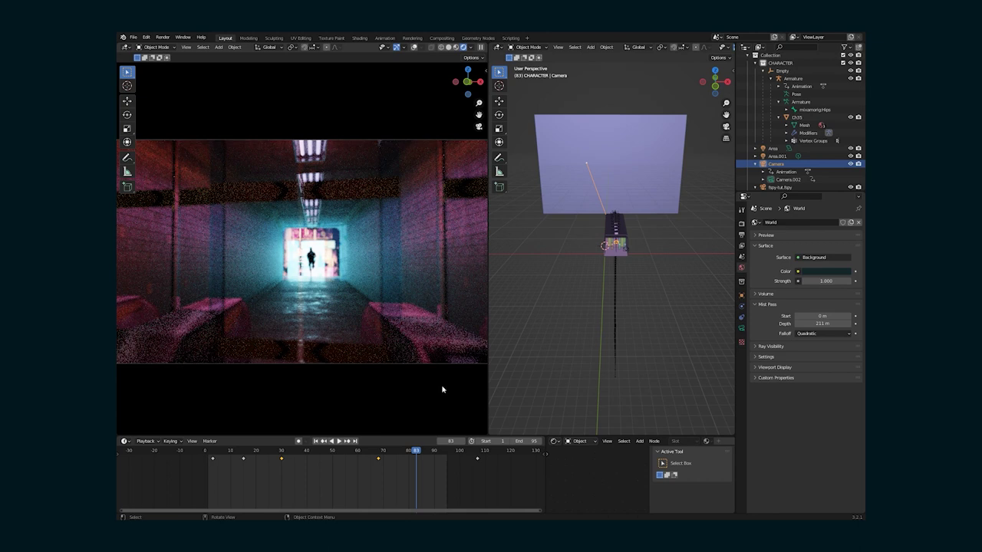
click(741, 246)
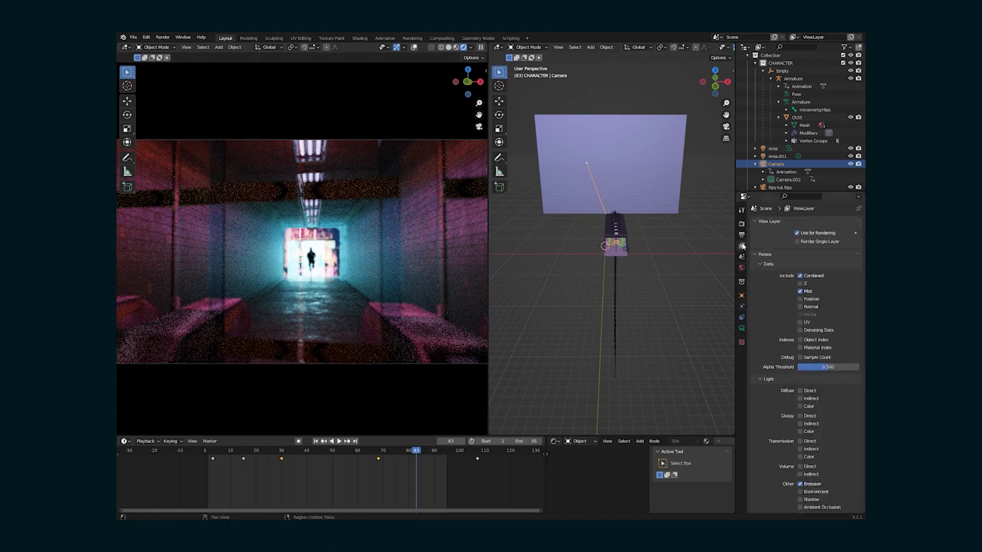
scroll(811, 475, down, 2)
scroll(810, 479, down, 1)
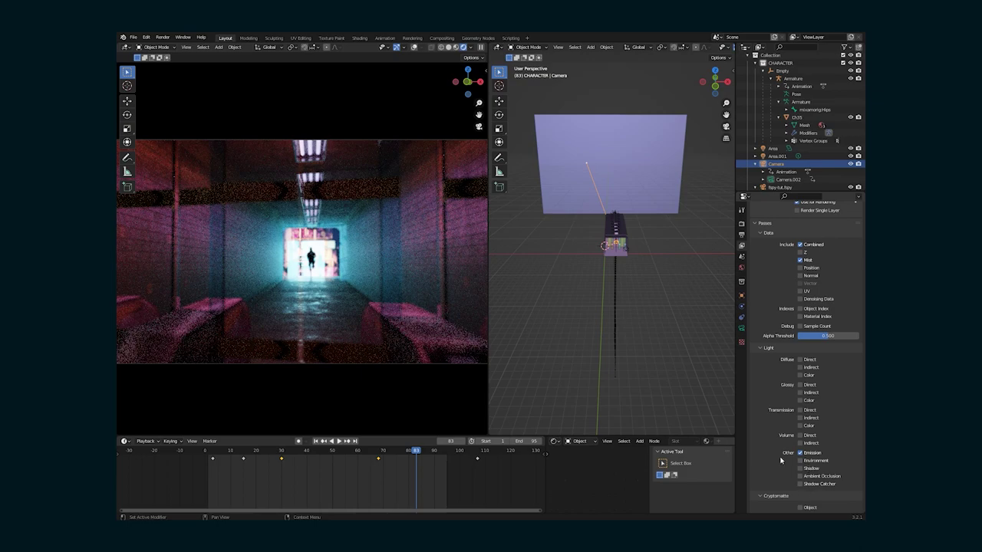
Render a still frame and inspect its Mist and Emit passes in the render result.
key(F12)
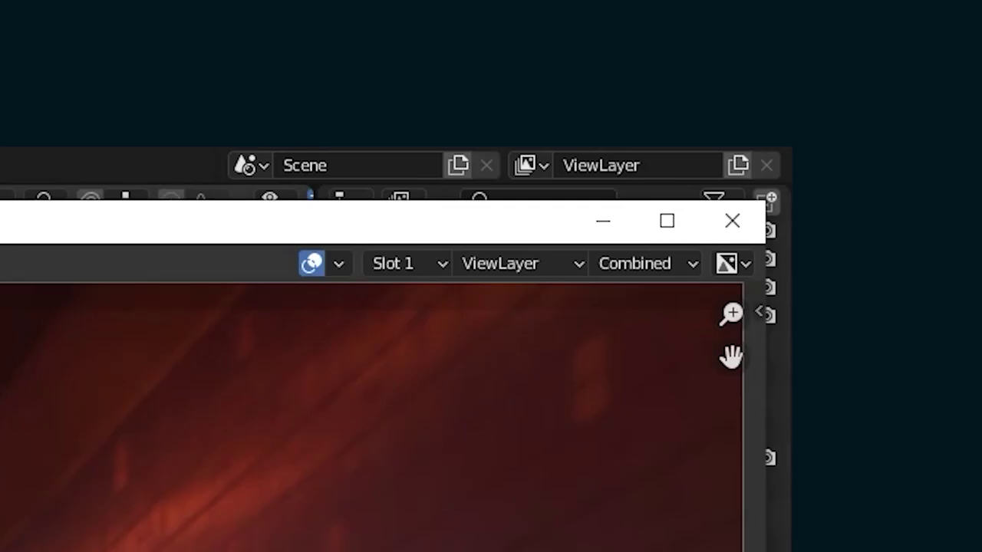
click(638, 266)
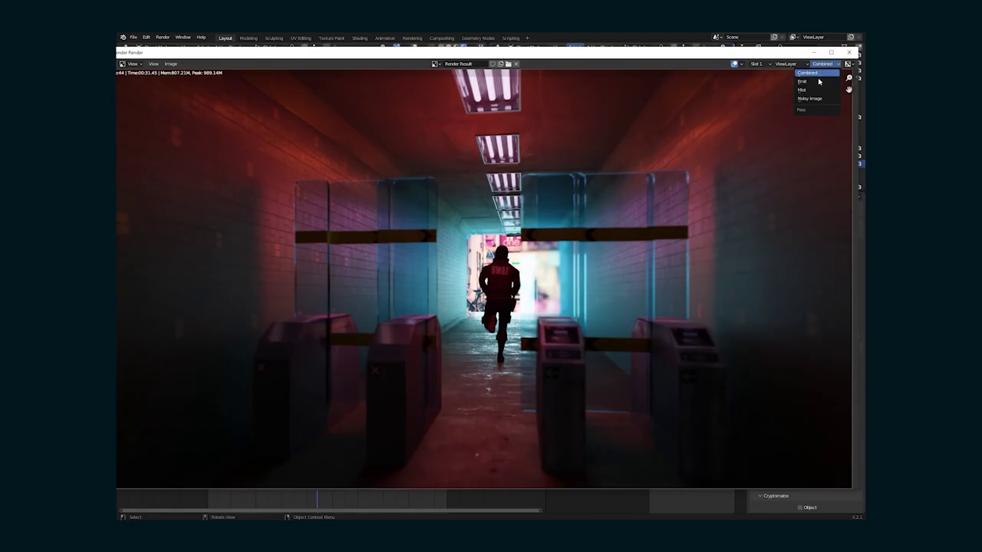
click(812, 91)
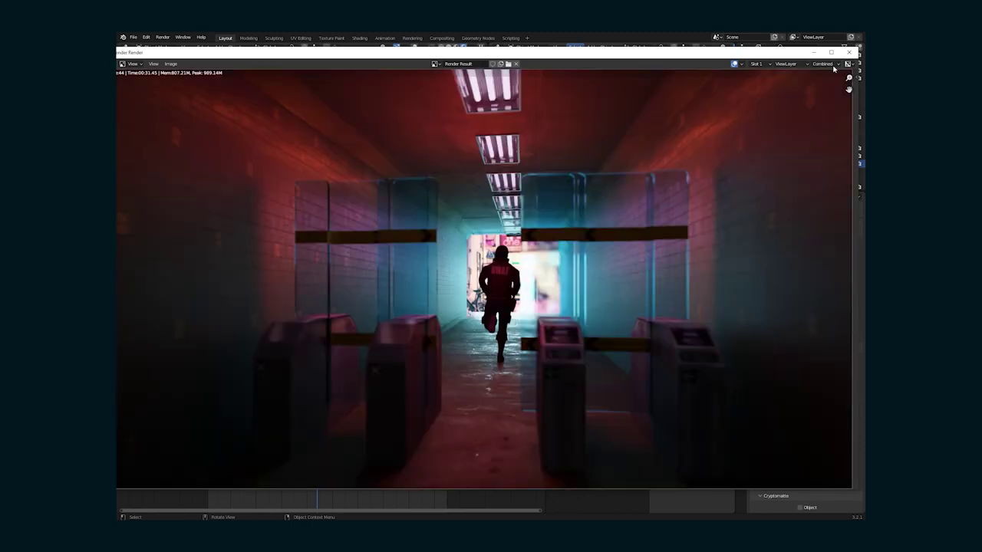
click(820, 64)
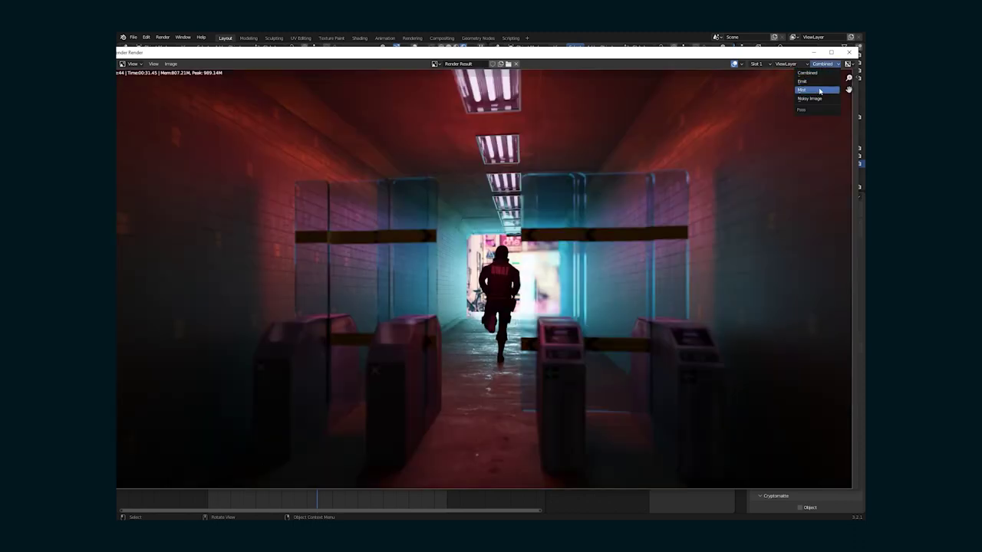
click(819, 87)
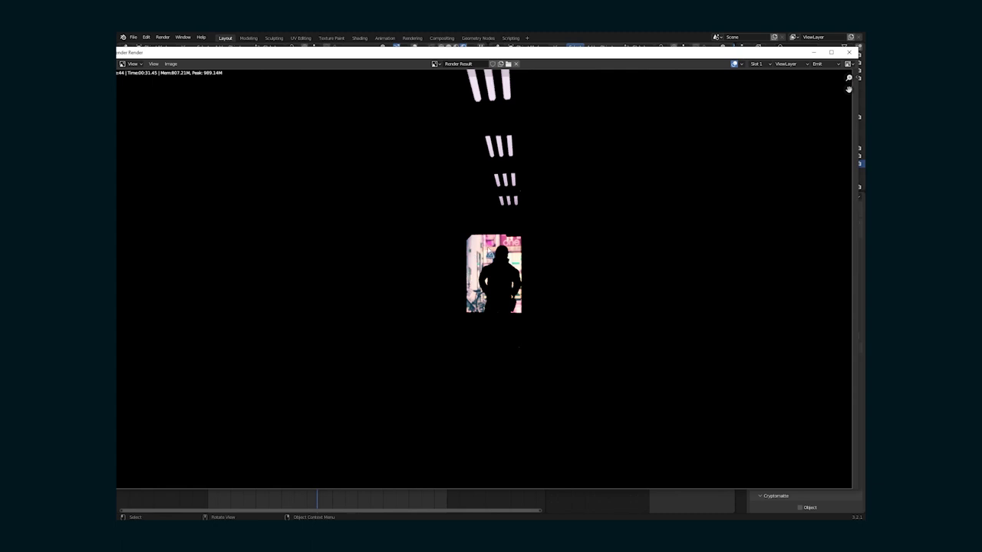
Close the render result, switch the selected glass pane to its Glass material and bring in the grunge photo pexels-polina-kovaleva-6788341.jpg.
key(Escape)
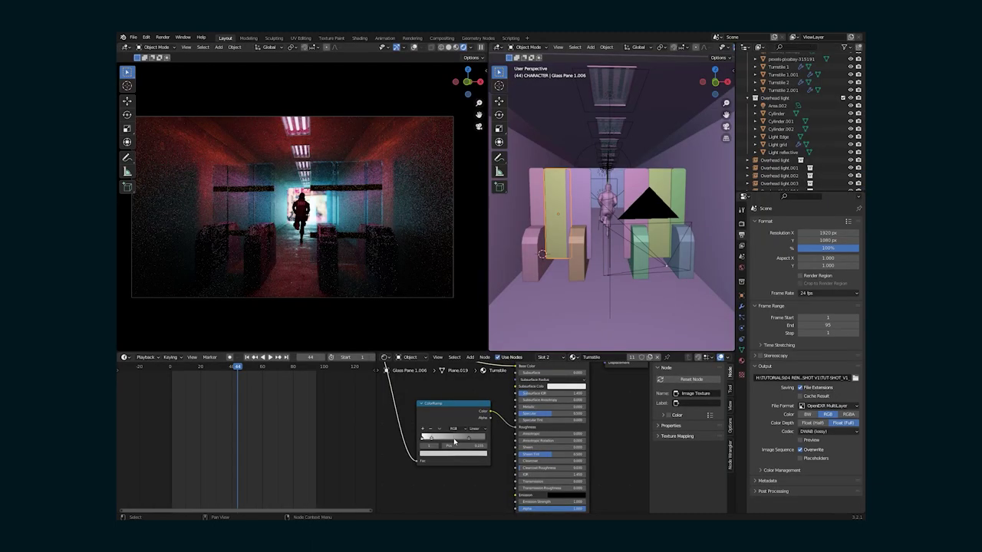
scroll(608, 378, down, 9)
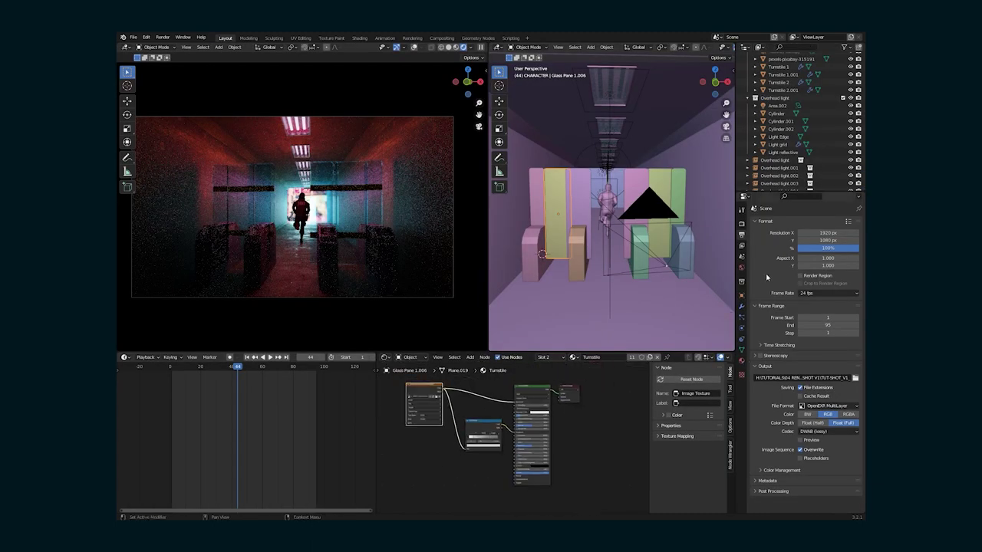
click(740, 361)
click(769, 225)
scroll(475, 437, up, 4)
middle_drag(485, 387, 493, 426)
click(509, 405)
click(429, 425)
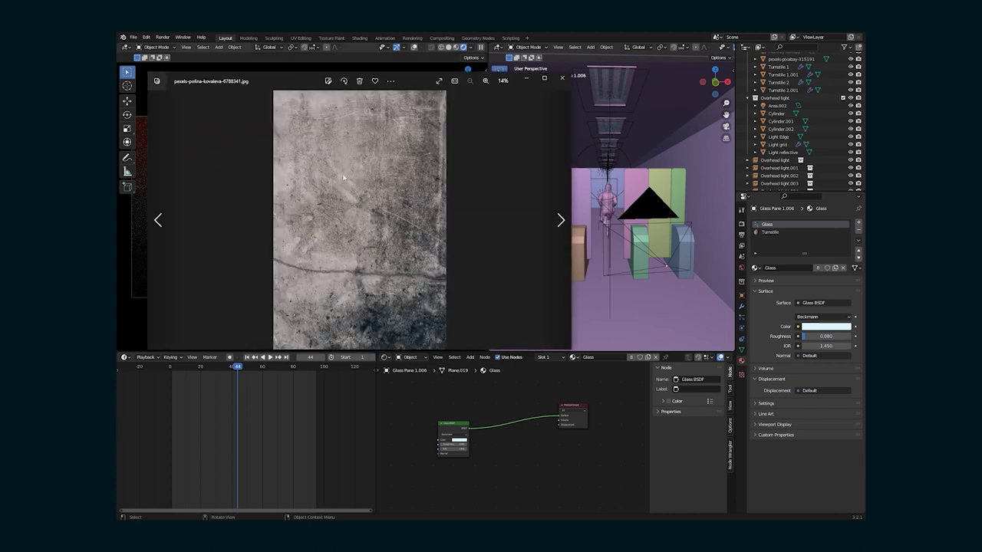
click(561, 78)
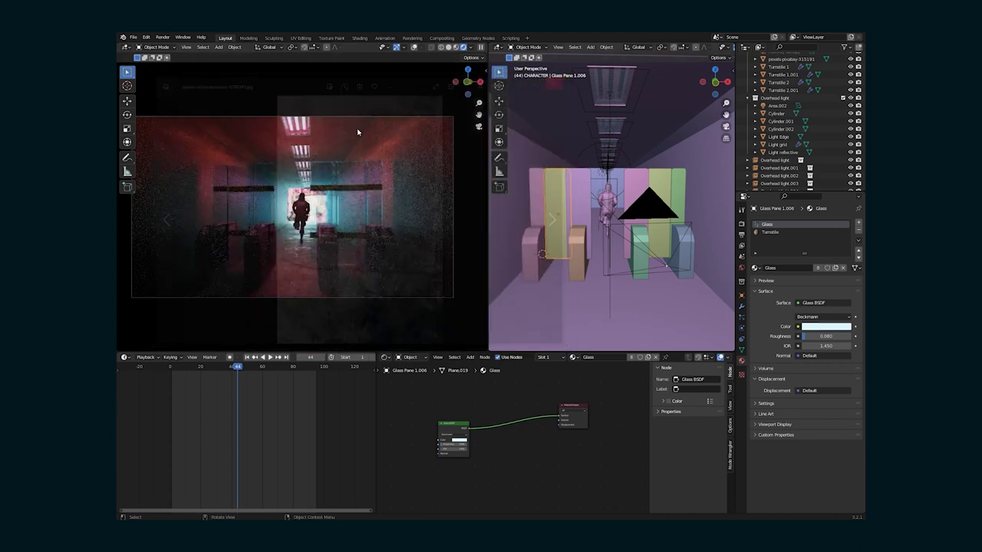
Insert a Mix Shader after the Glass BSDF and connect a new Diffuse BSDF to its second shader input.
drag(511, 458, 504, 452)
drag(444, 425, 450, 422)
click(515, 395)
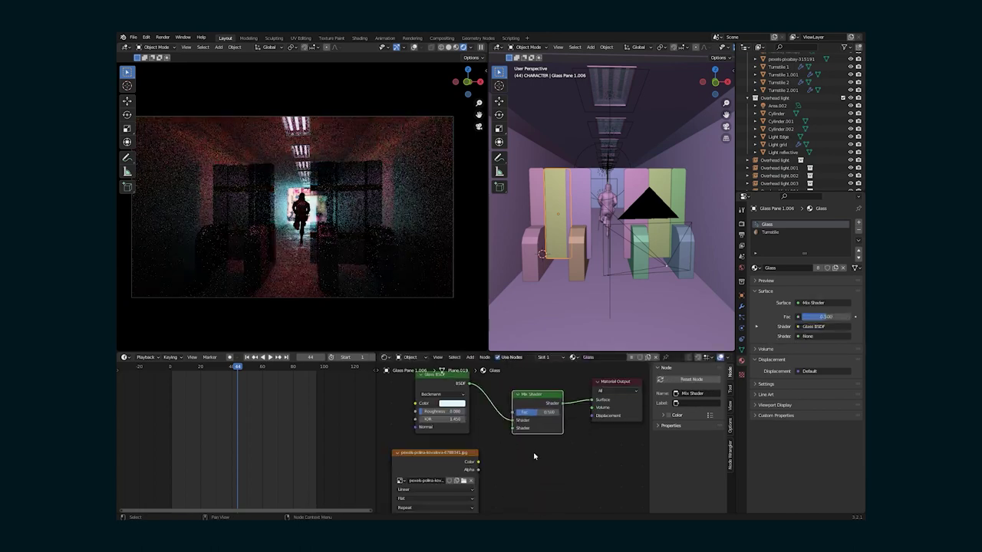
key(shift+a)
click(514, 440)
text(di)
key(Return)
click(488, 450)
drag(543, 460, 513, 430)
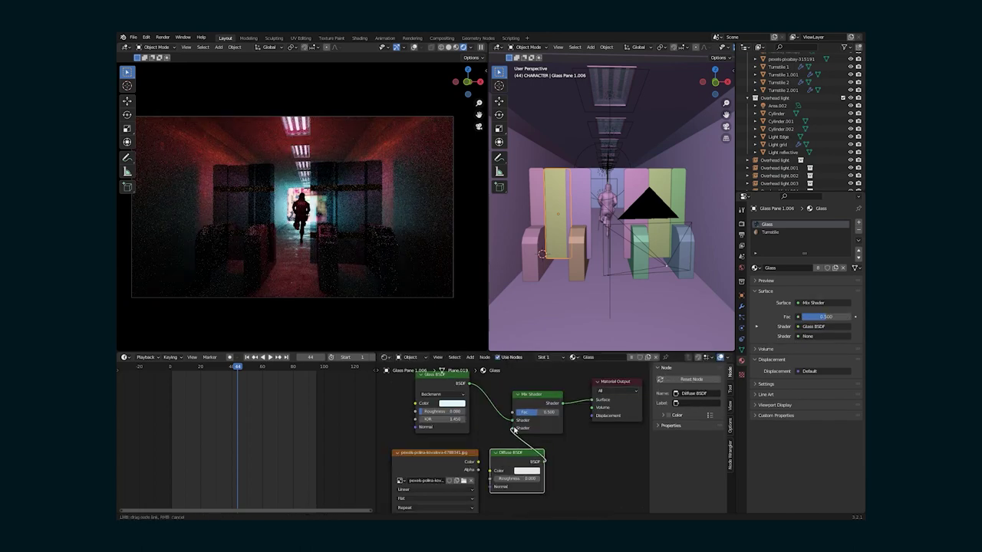
Drive the Mix Shader's factor with the grunge image's color and space out the Diffuse and Glass nodes.
scroll(512, 430, down, 2)
middle_drag(509, 431, 542, 414)
drag(477, 432, 545, 399)
scroll(383, 283, up, 2)
click(538, 446)
drag(528, 431, 526, 483)
drag(464, 380, 406, 373)
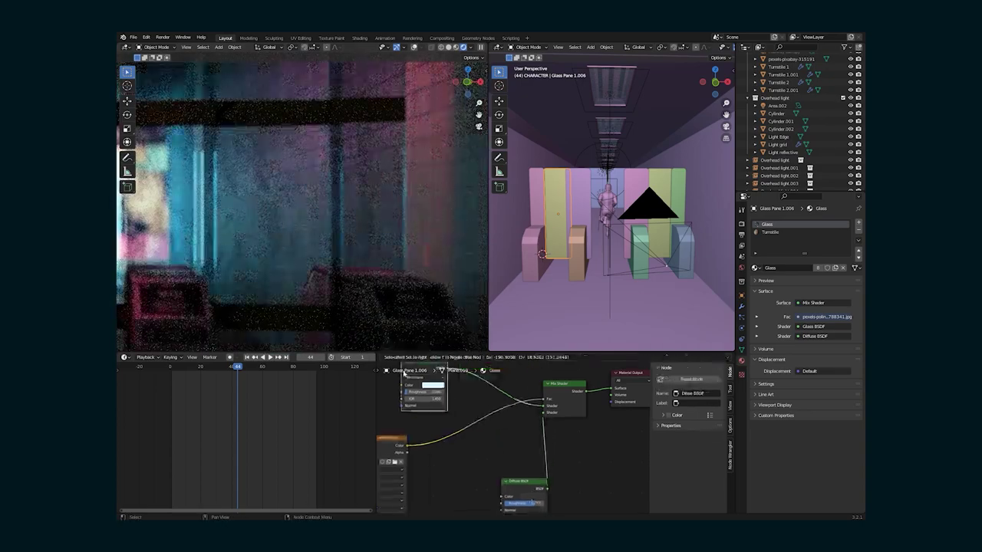
Insert a ColorRamp between the grunge image and the Mix Shader and preview its output on the glass panes.
key(shift+a)
click(439, 431)
text(ramp)
key(Return)
click(456, 436)
ctrl+shift+click(460, 438)
Tighten the ColorRamp stops to raise the contrast of the grunge mask on the glass panes.
scroll(286, 280, down, 4)
scroll(513, 436, down, 1)
drag(523, 480, 559, 487)
scroll(512, 435, up, 2)
drag(431, 462, 459, 464)
scroll(230, 280, down, 4)
shift+middle_drag(228, 281, 314, 281)
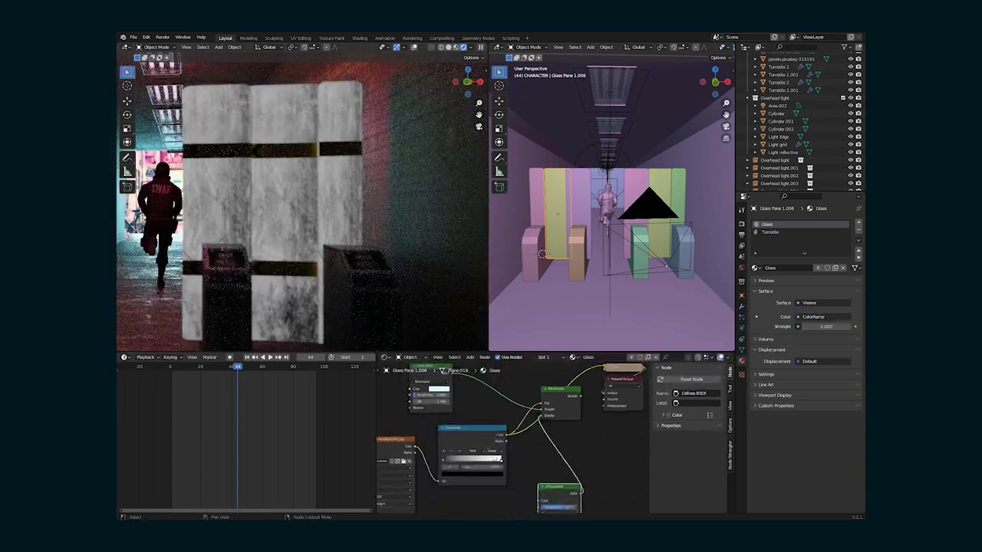
scroll(427, 447, down, 4)
Add mapping nodes to the grunge image texture, enter a mapping value of 5 and fine-tune the mapping and ramp.
click(427, 447)
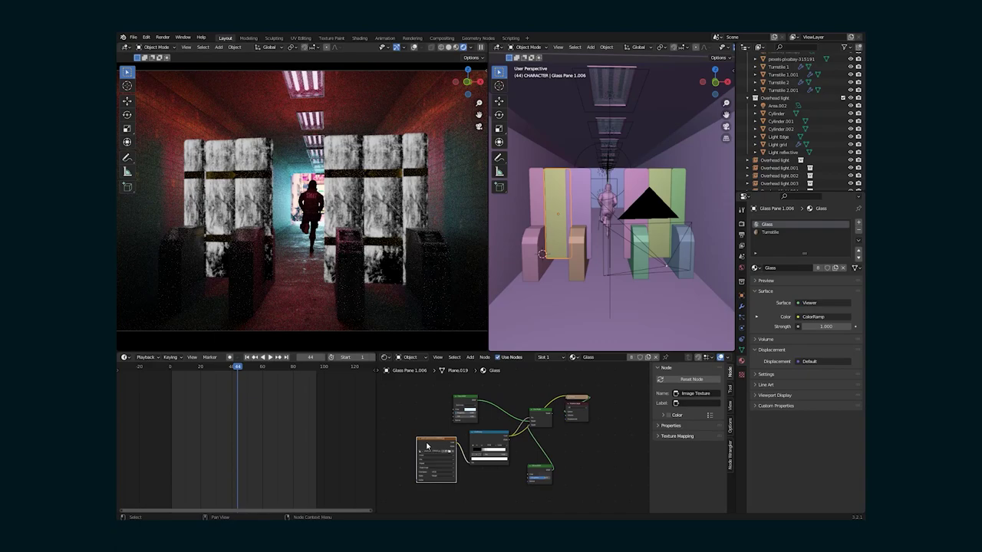
key(ctrl+t)
scroll(424, 451, up, 2)
middle_drag(424, 451, 568, 414)
double_click(465, 482)
text(5)
key(Return)
mouse_move(465, 482)
mouse_down()
mouse_move(434, 483)
mouse_move(451, 490)
mouse_up()
drag(466, 495, 452, 495)
drag(463, 442, 441, 442)
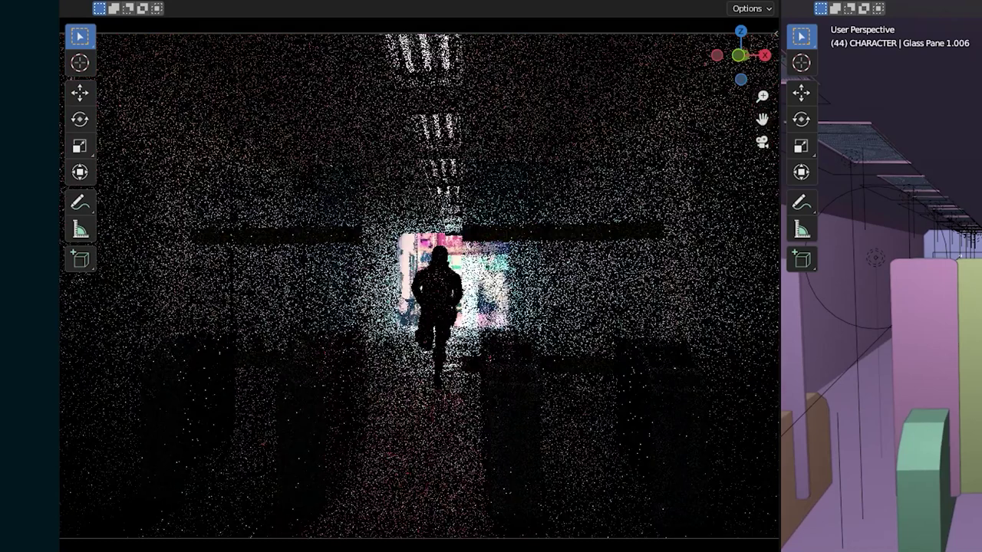
Select another glass pane and make a separate copy of its Glass material.
click(970, 376)
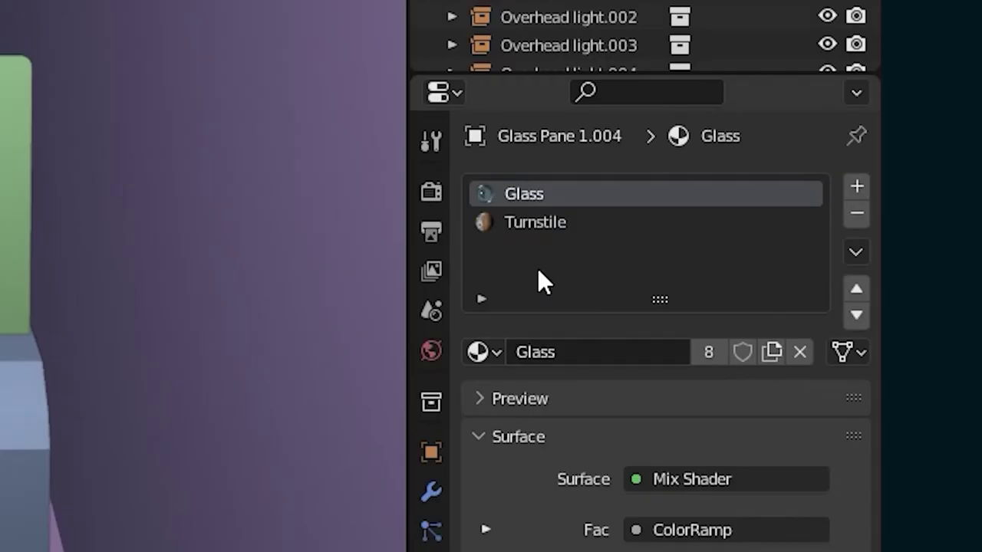
click(772, 352)
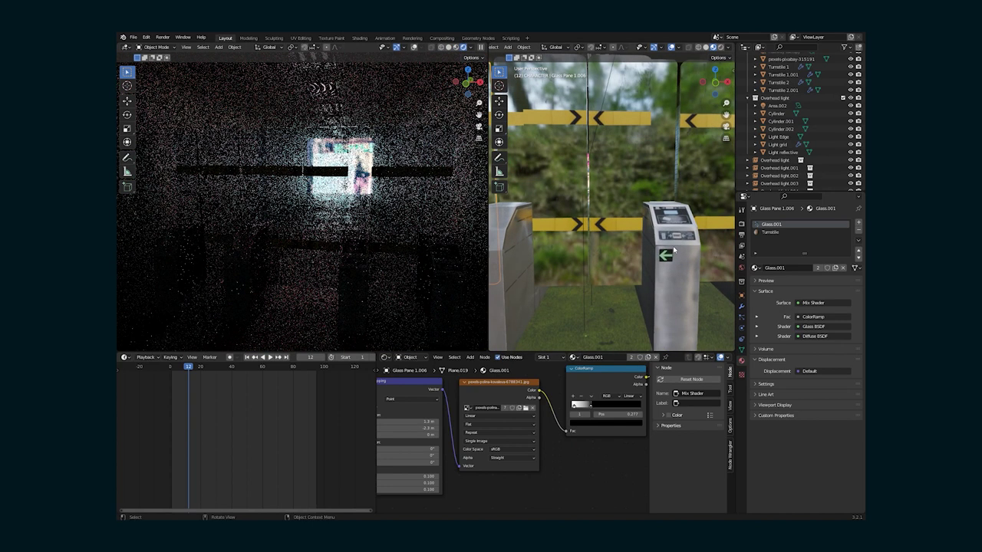
Copy the Turnstile material, add a second material slot with a new material on Turnstile 2 and paste the copy into it.
key(KP_Decimal)
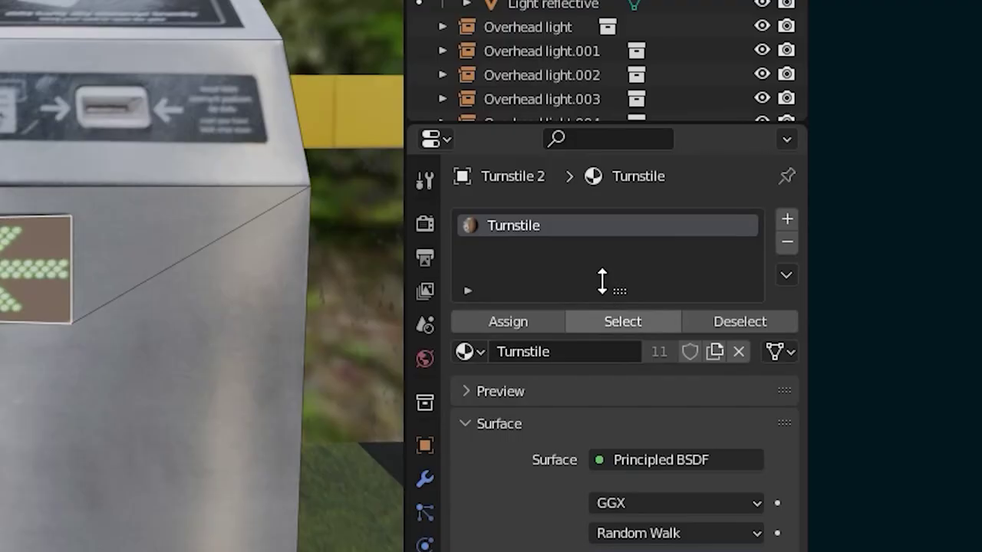
click(786, 270)
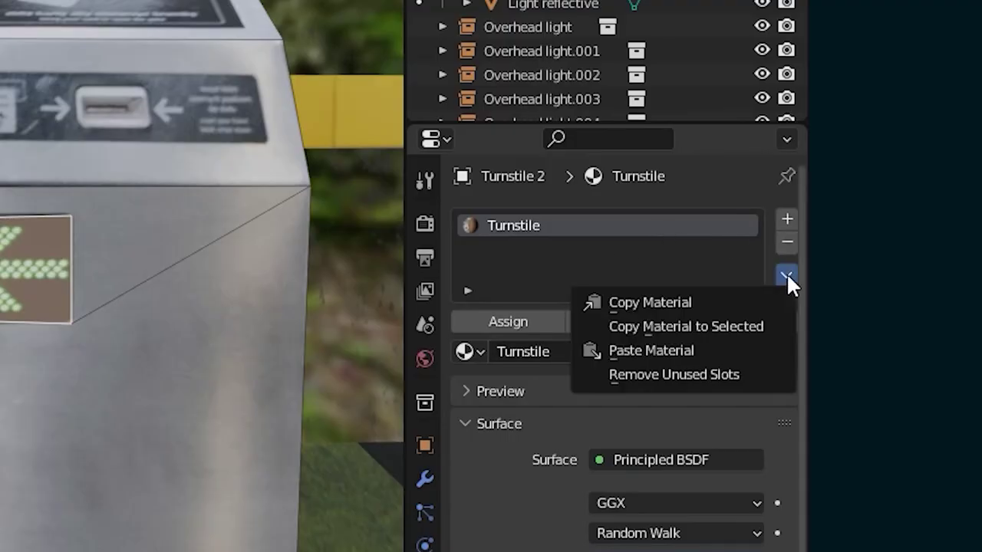
click(701, 300)
click(786, 220)
click(603, 390)
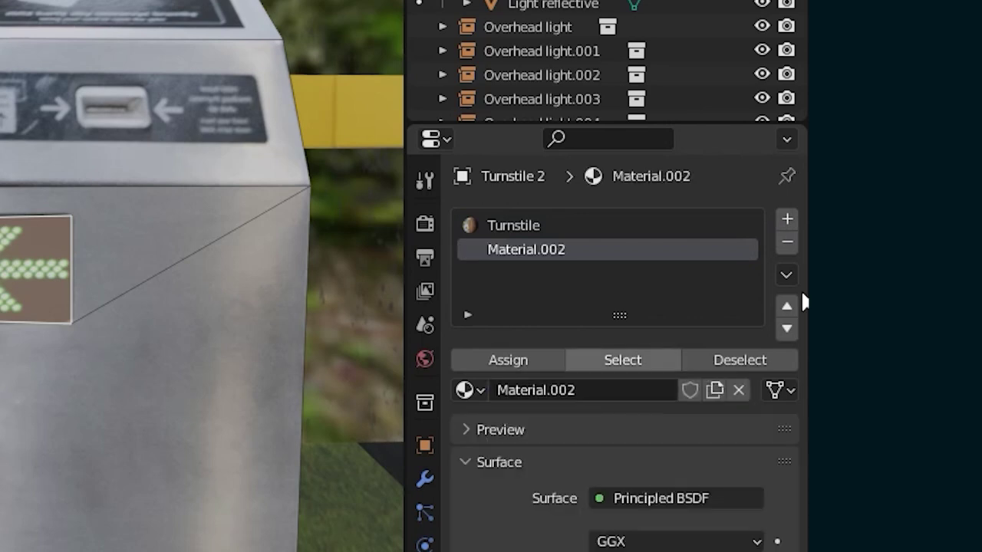
click(786, 274)
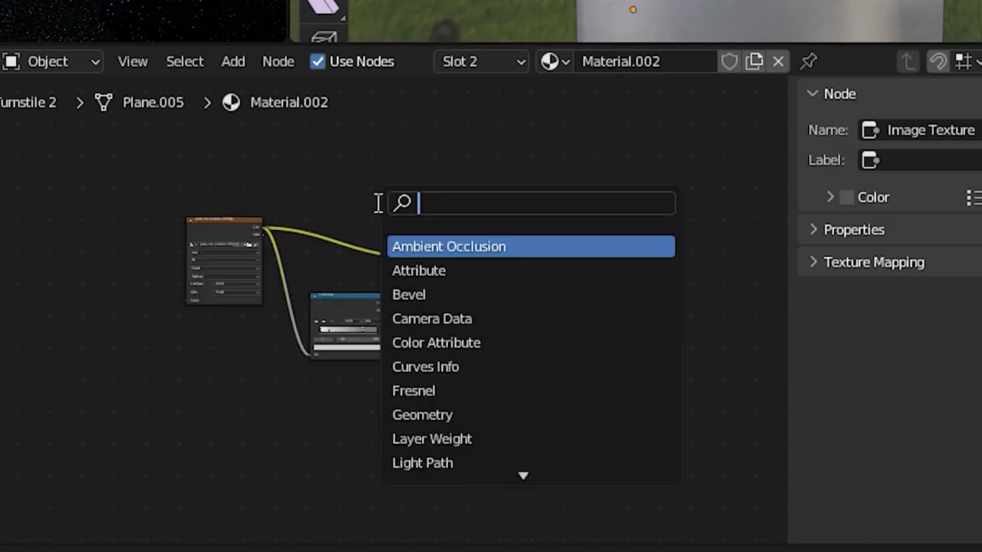
Add an Emission shader node to the node tree of Material.002.
text(em)
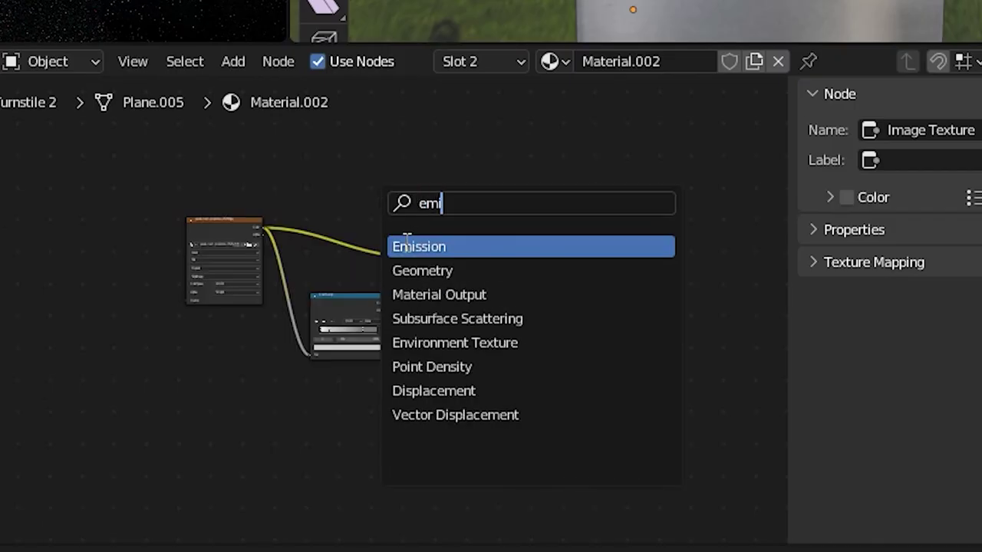
key(Return)
click(399, 167)
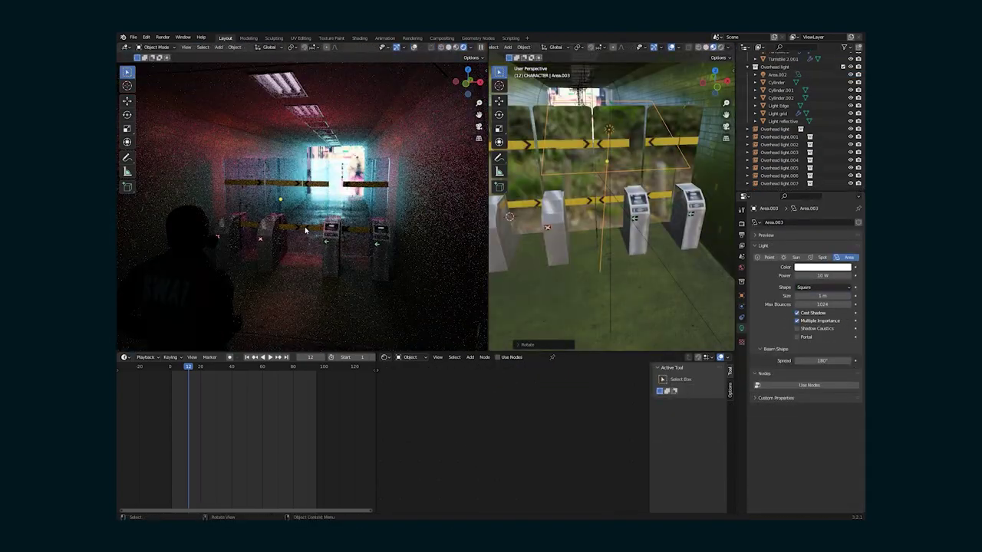
Adjust the beam spread of the area light above the turnstiles, rotate it in two views and render the frame.
mouse_move(822, 361)
mouse_down()
mouse_move(805, 361)
mouse_move(831, 361)
mouse_up()
key(r)
click(659, 200)
middle_drag(636, 246, 671, 234)
key(r)
click(679, 192)
key(F12)
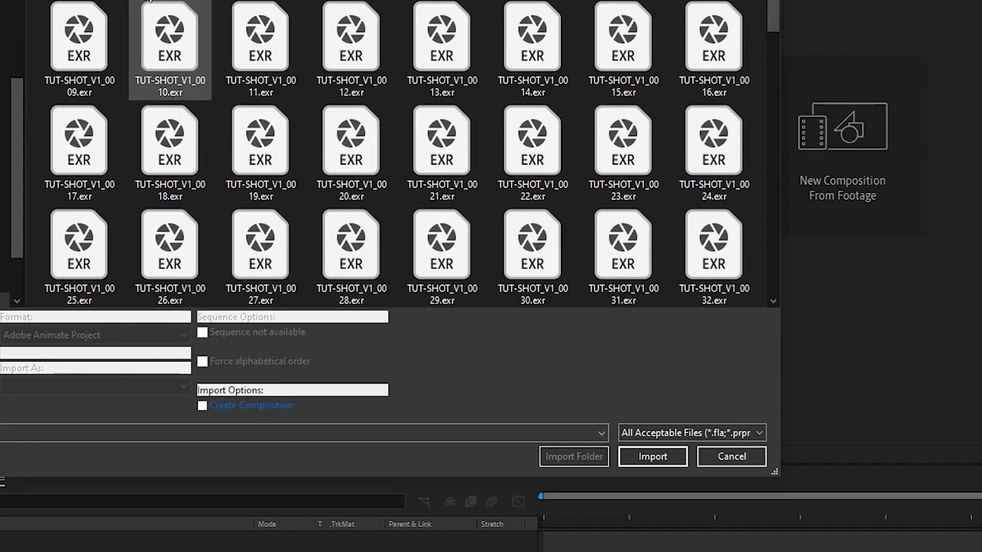
Switch to After Effects, import the TUT-SHOT_V1 frames as an OpenEXR sequence and interpret the footage at 23.976 fps.
click(79, 0)
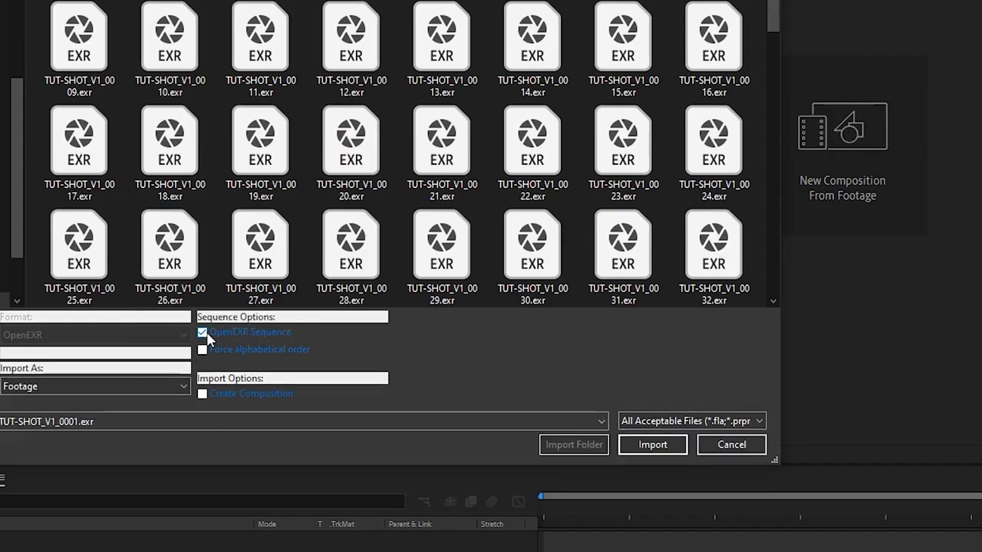
click(659, 447)
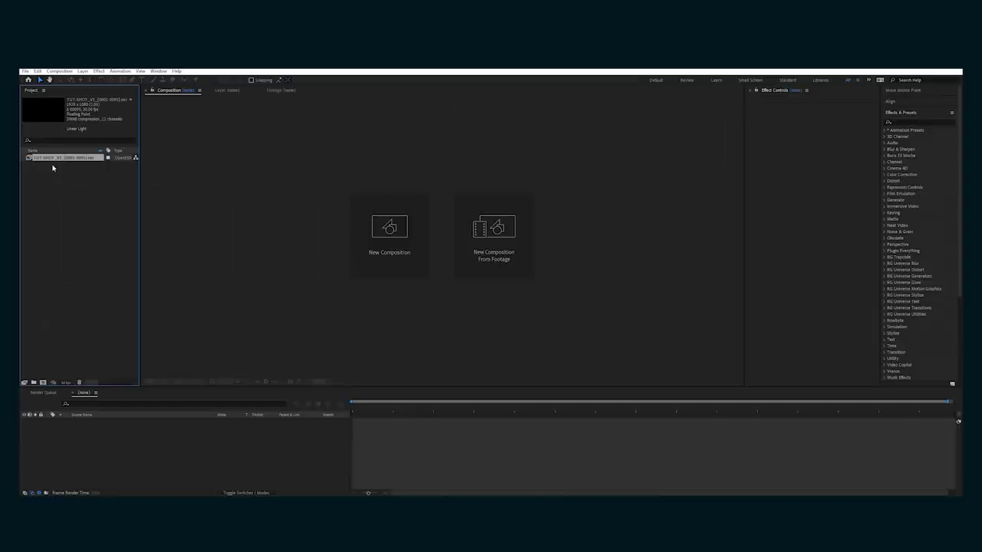
right_click(59, 158)
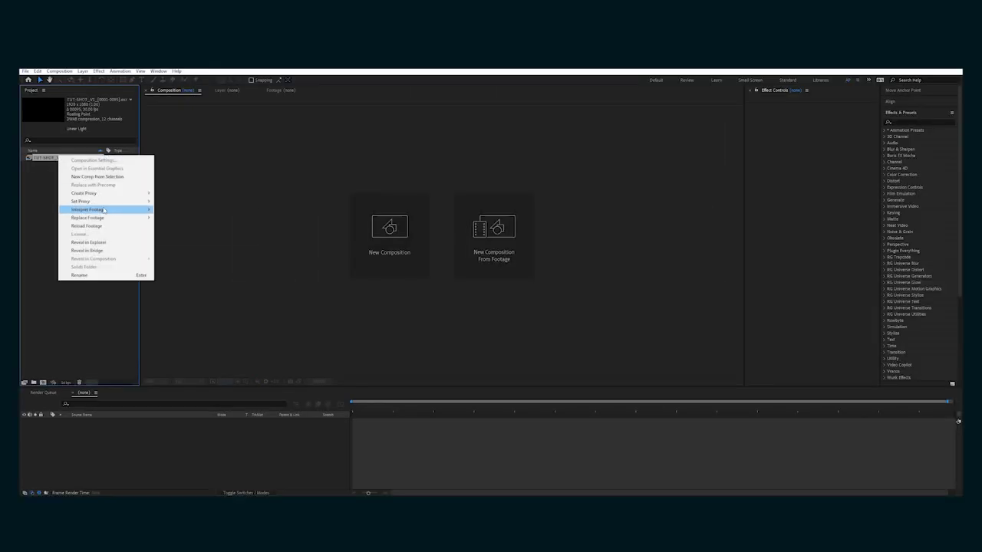
mouse_move(104, 210)
click(188, 208)
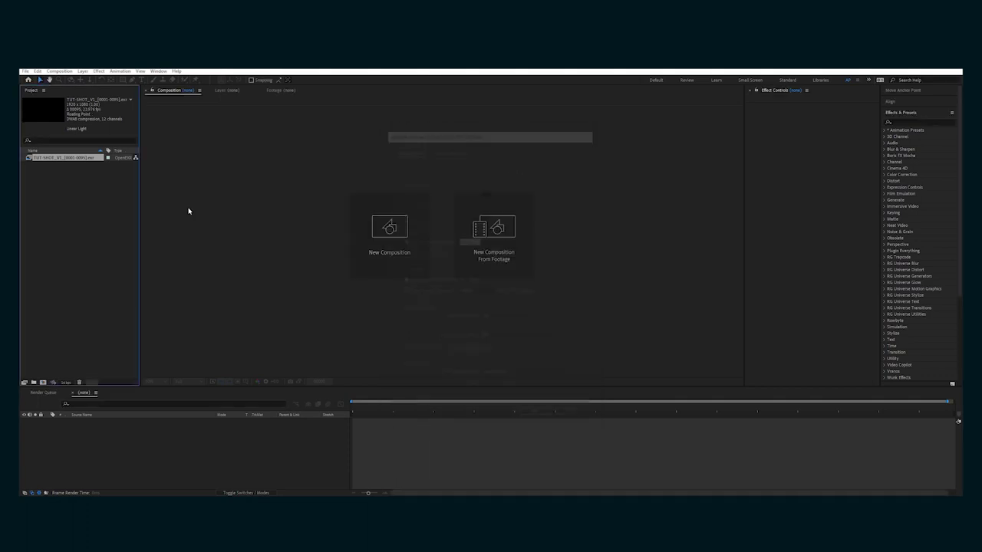
Set the default import frame rate for sequence footage to 23.976 frames per second in the preferences.
click(36, 70)
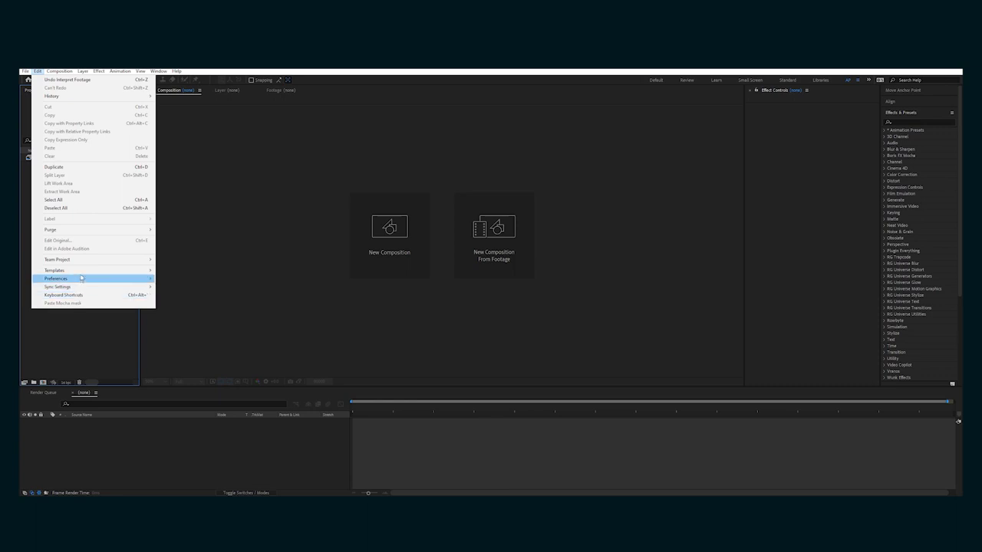
mouse_move(85, 280)
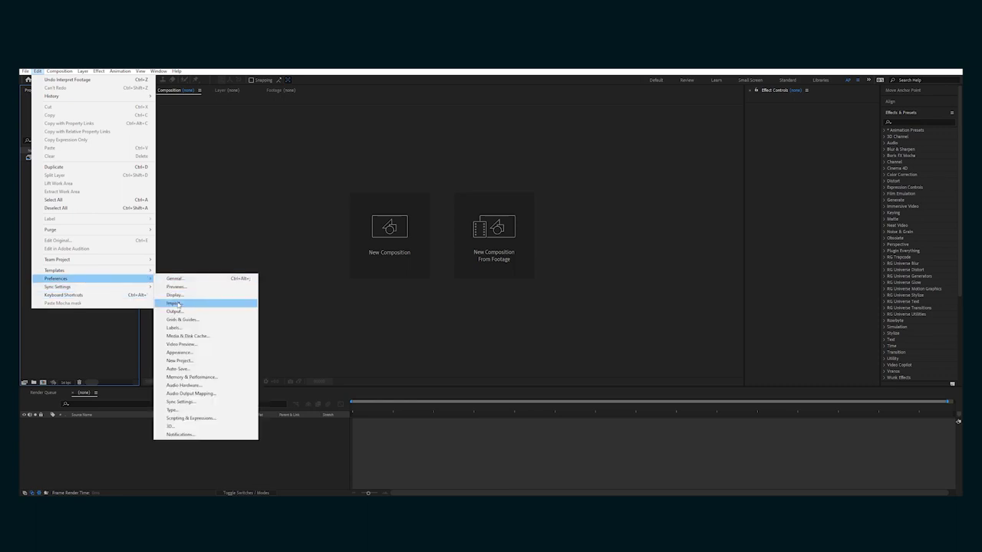
click(173, 304)
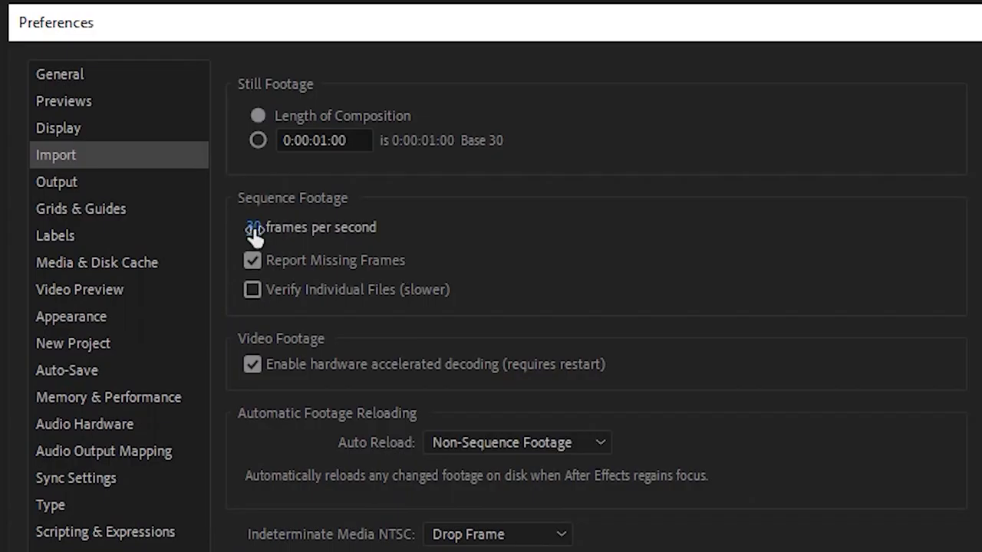
click(252, 228)
text(23.976)
key(Return)
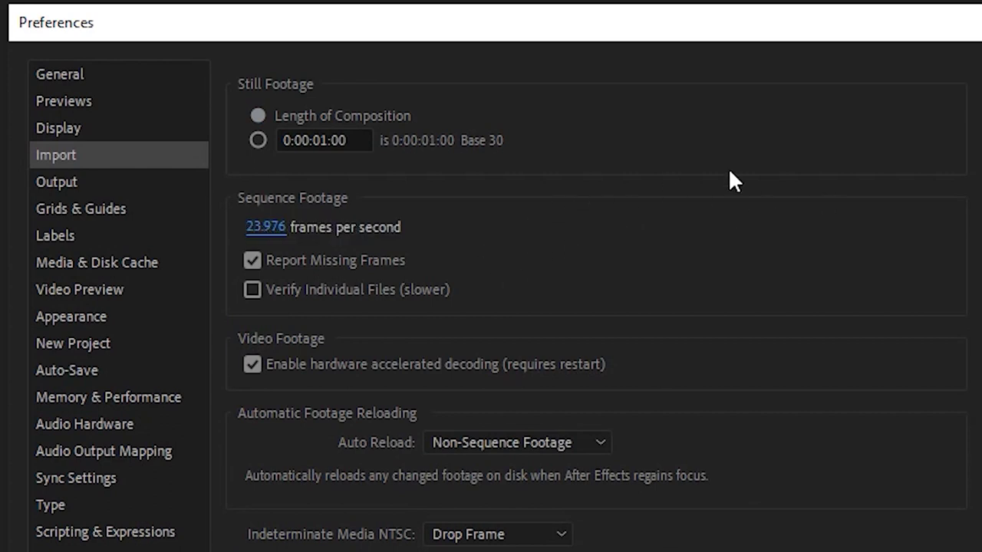
click(980, 77)
Create a new composition from the TUT-SHOT_V1 EXR sequence and select its footage layer.
click(50, 176)
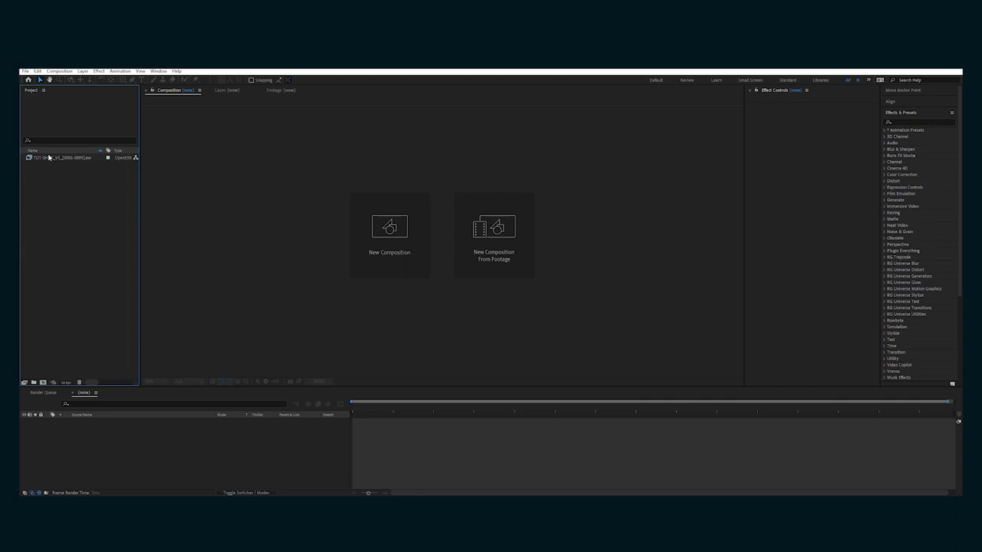
drag(47, 157, 42, 382)
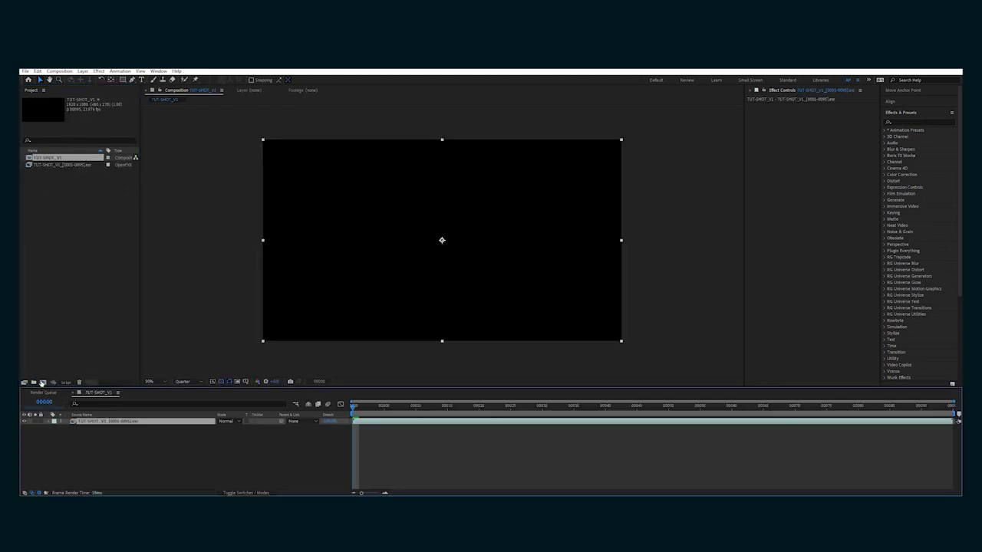
click(373, 432)
click(370, 422)
Find the EXtractoR effect by searching for "extra" and apply it to the EXR layer.
click(917, 122)
text(e)
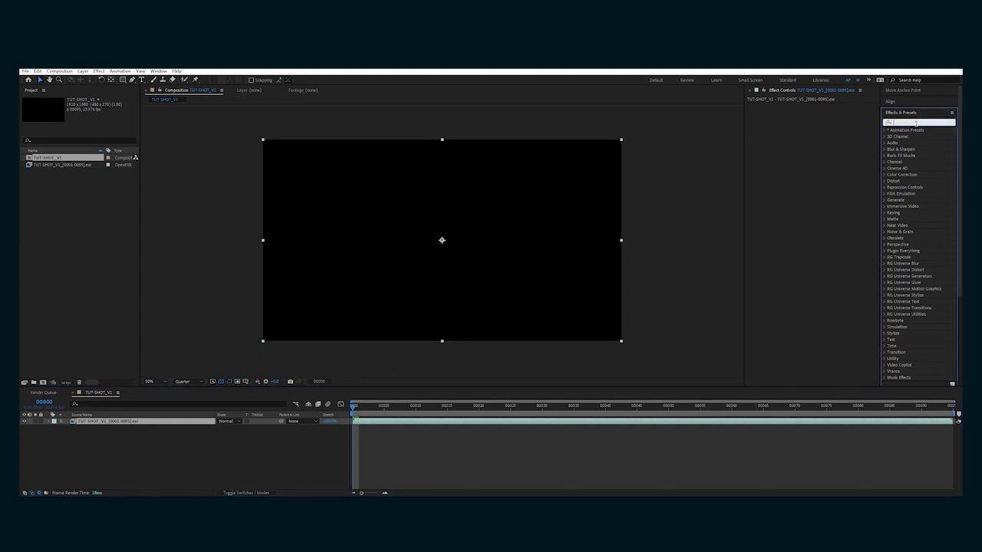
text(xtra)
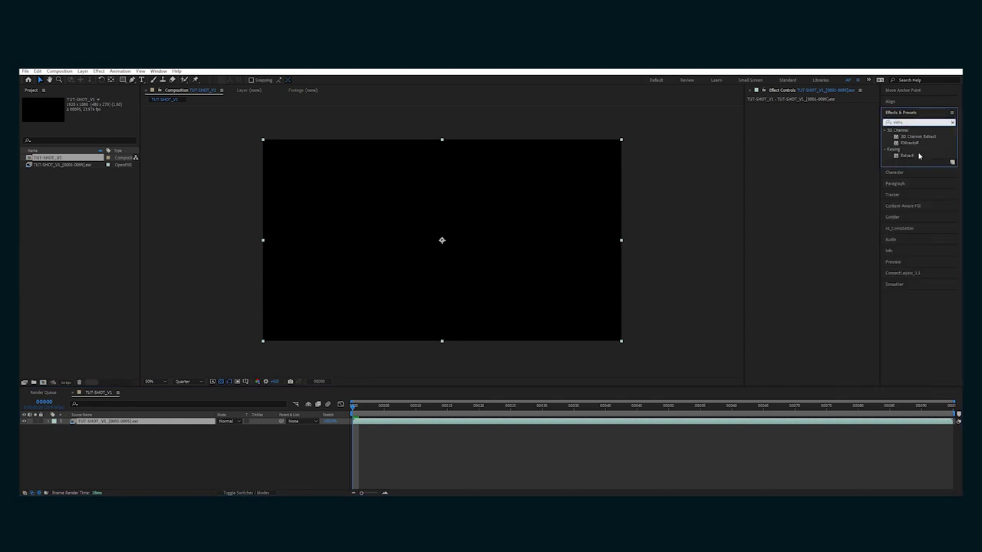
double_click(909, 143)
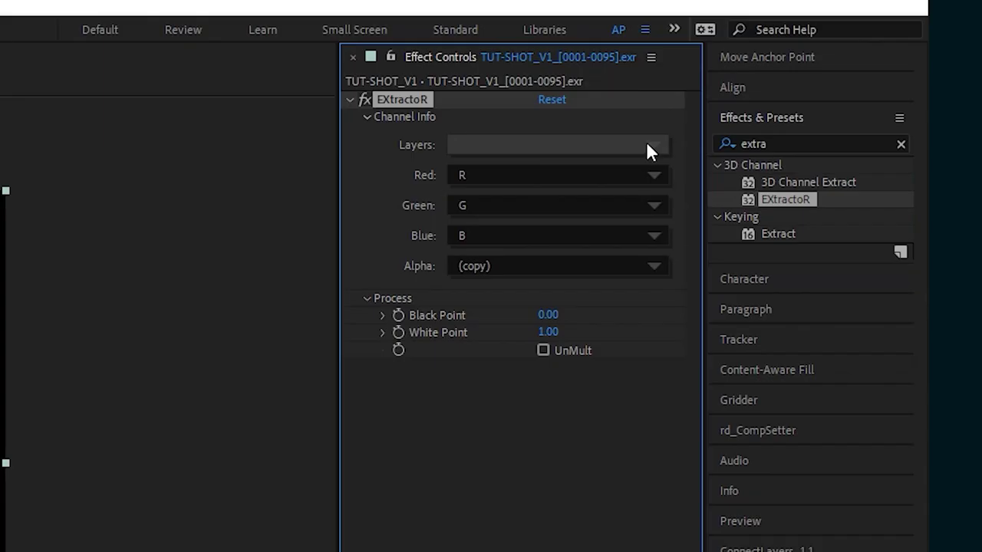
Set EXtractoR's channels to the ViewLayer.Combined layer.
click(860, 124)
click(800, 123)
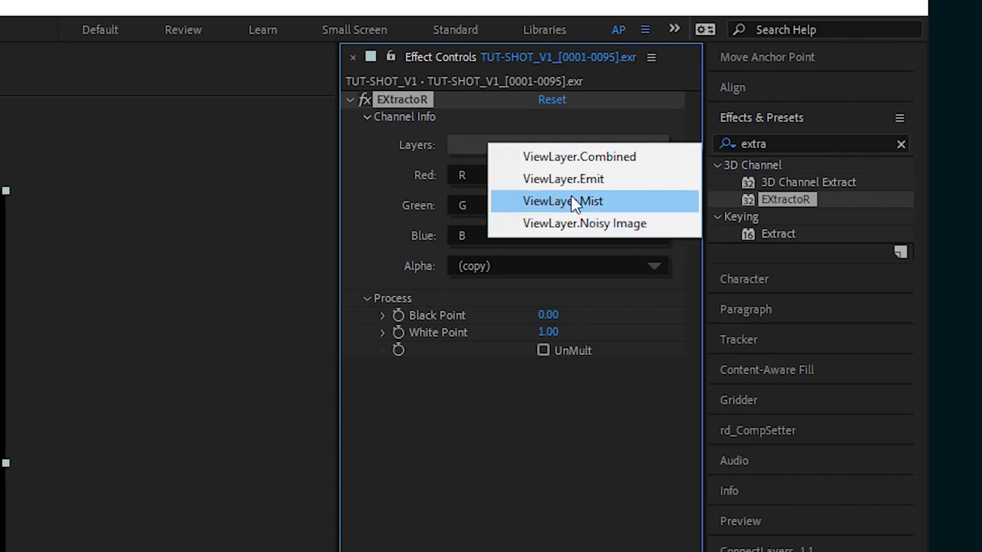
click(584, 156)
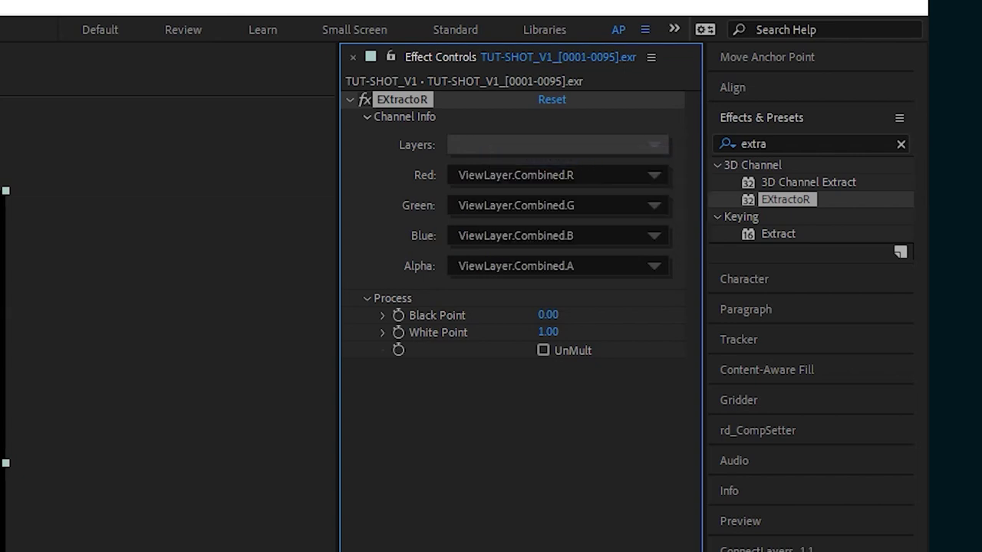
click(806, 143)
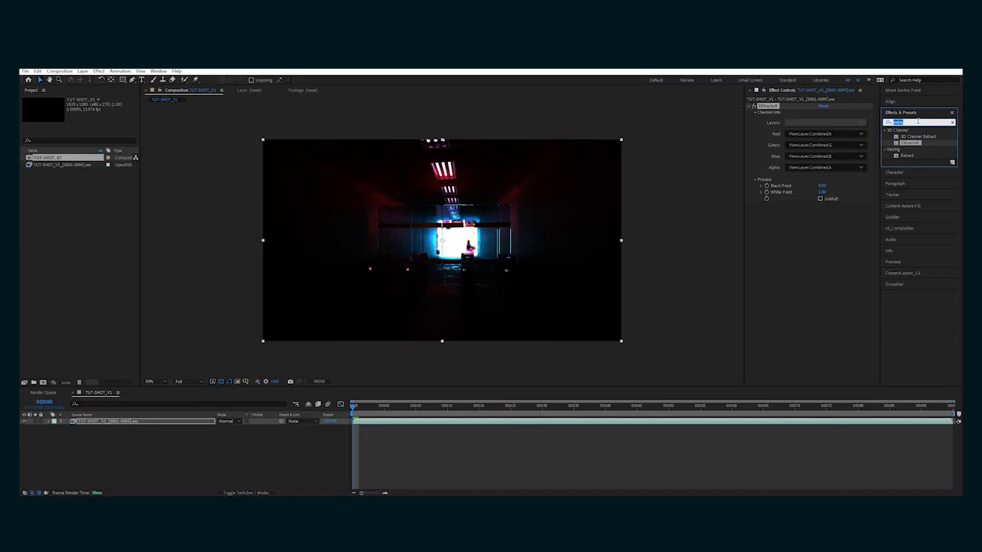
Apply the Color Profile Converter effect to the EXR layer and turn on Linearize Input Profile.
text(color p)
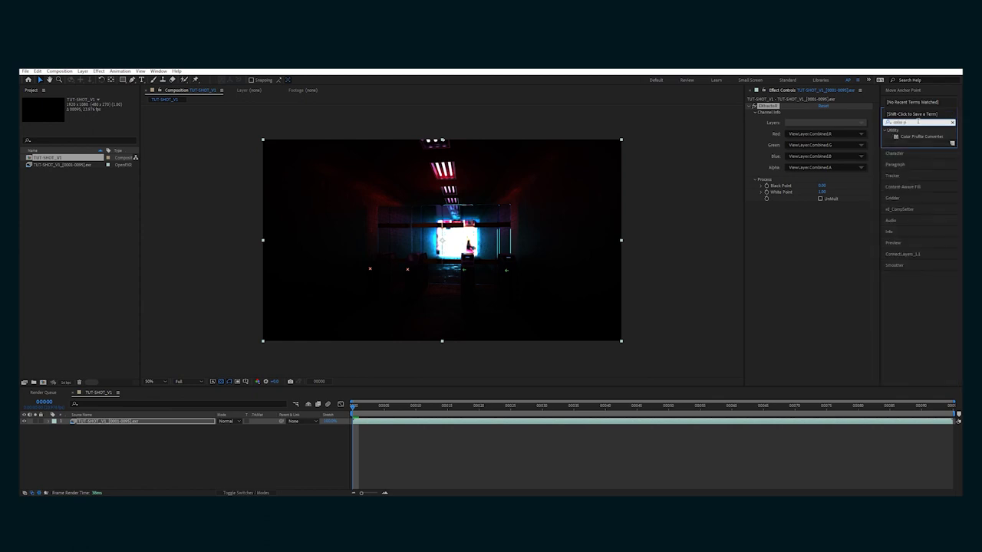
drag(914, 141, 808, 247)
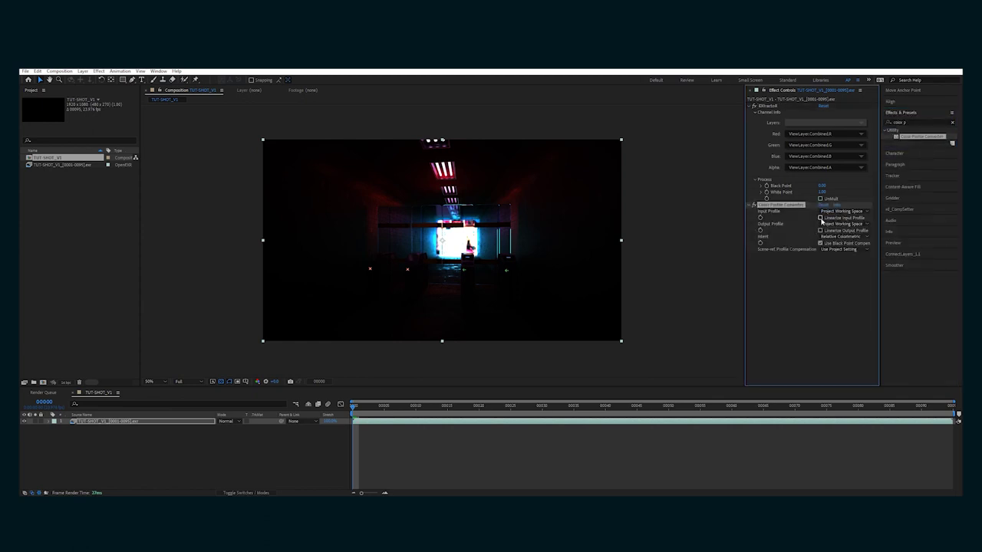
click(820, 219)
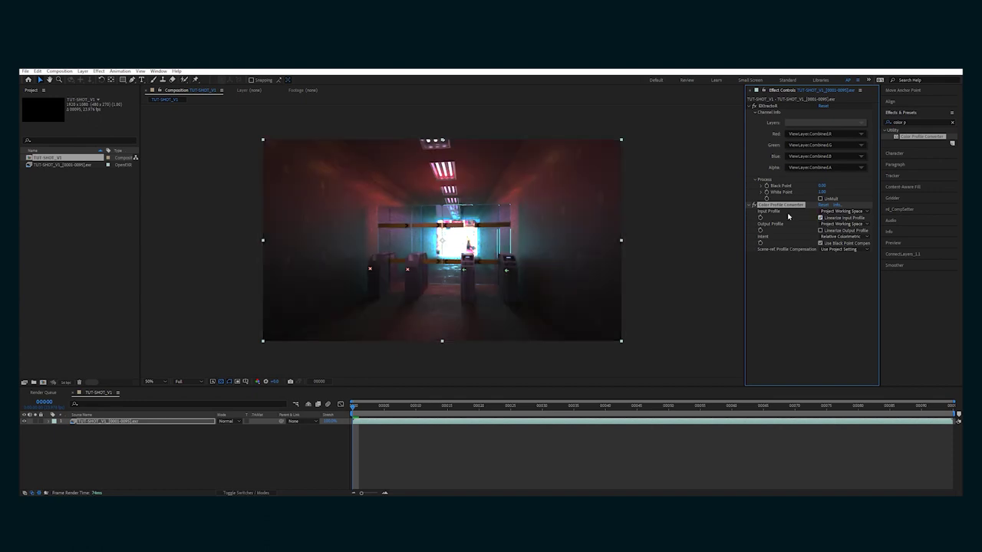
key(/)
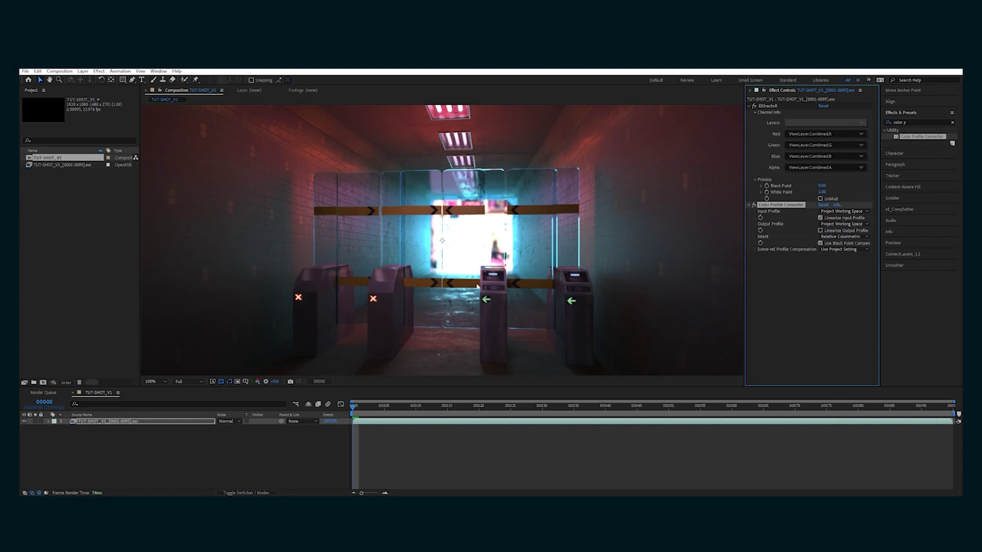
Add an adjustment layer with the Lumetri Color effect and darken the midtones using its color wheels.
click(83, 70)
mouse_move(86, 82)
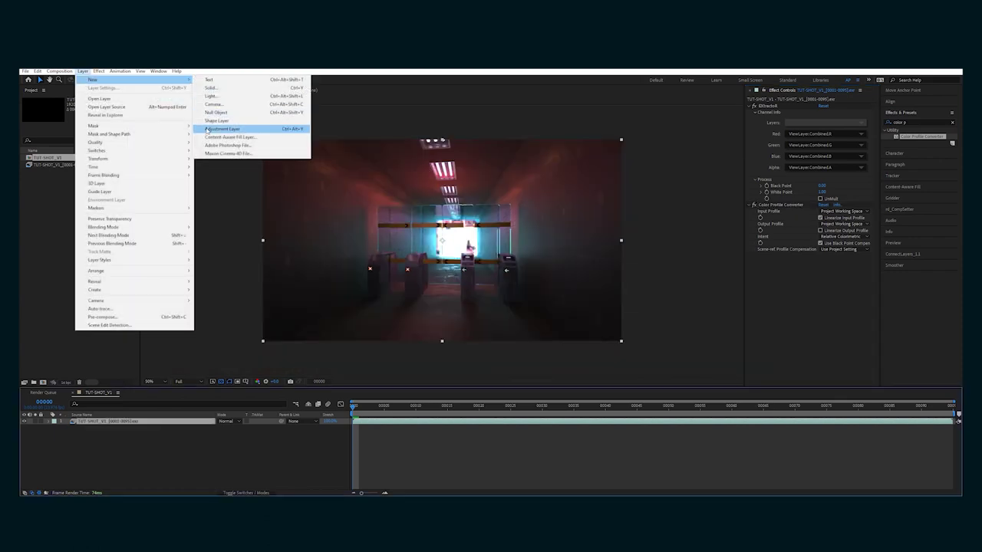
click(206, 129)
click(901, 122)
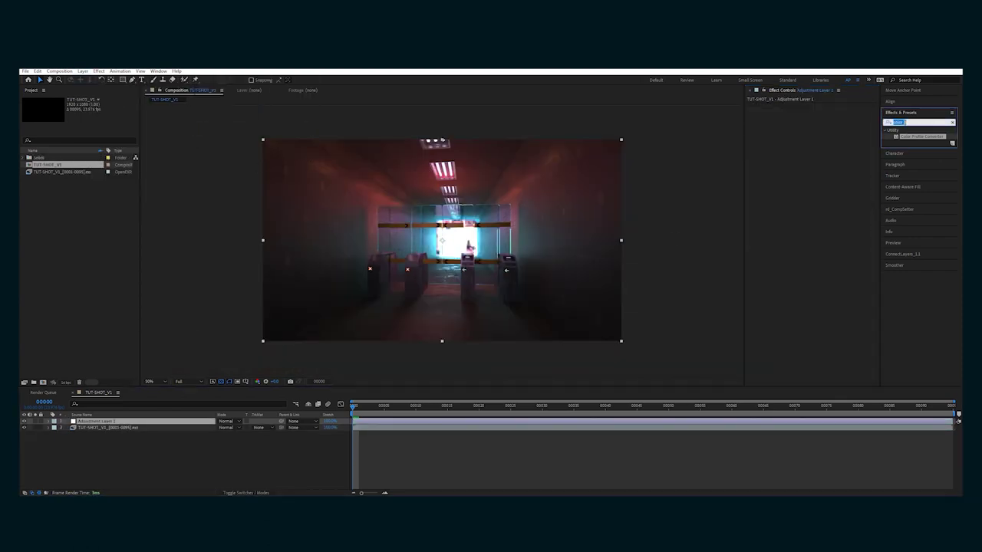
text(lumetri)
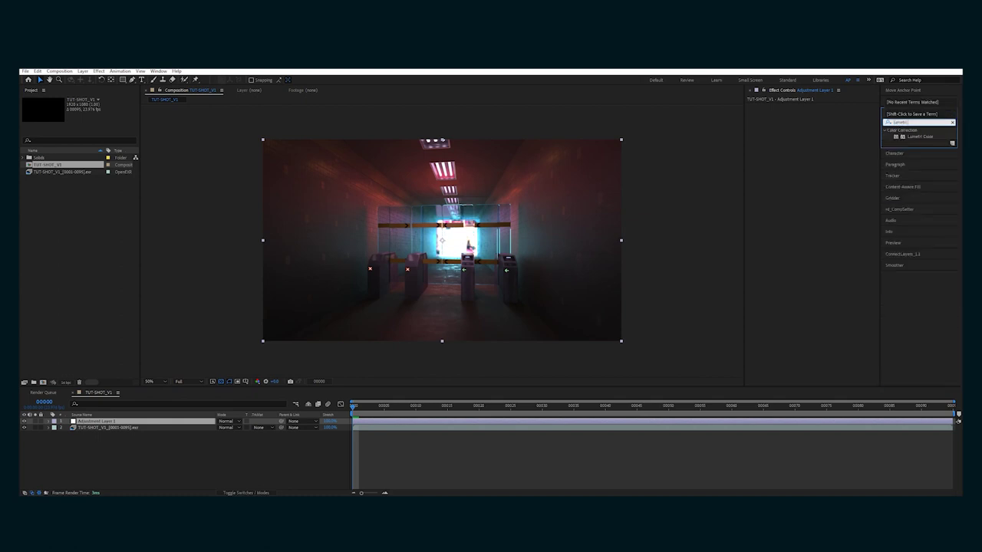
drag(918, 137, 861, 150)
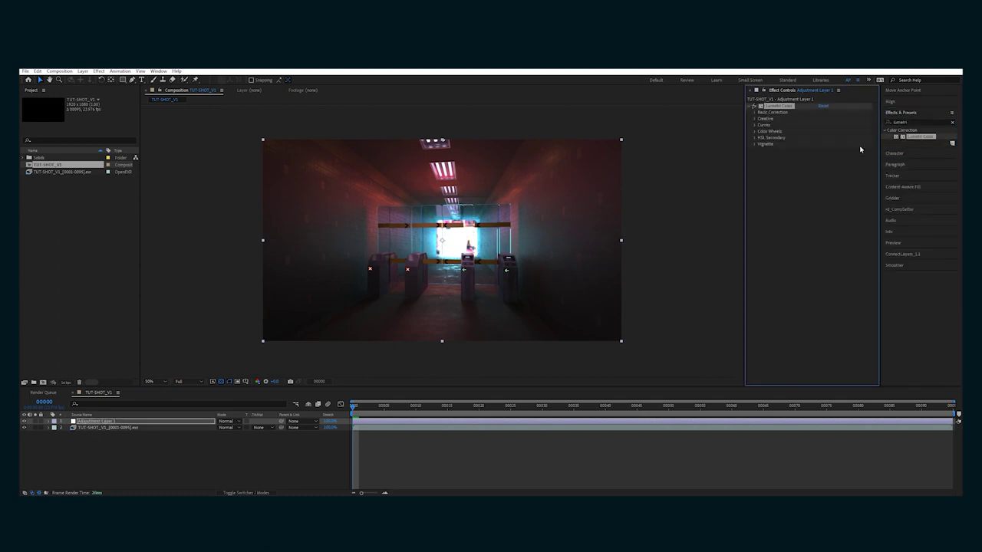
click(755, 133)
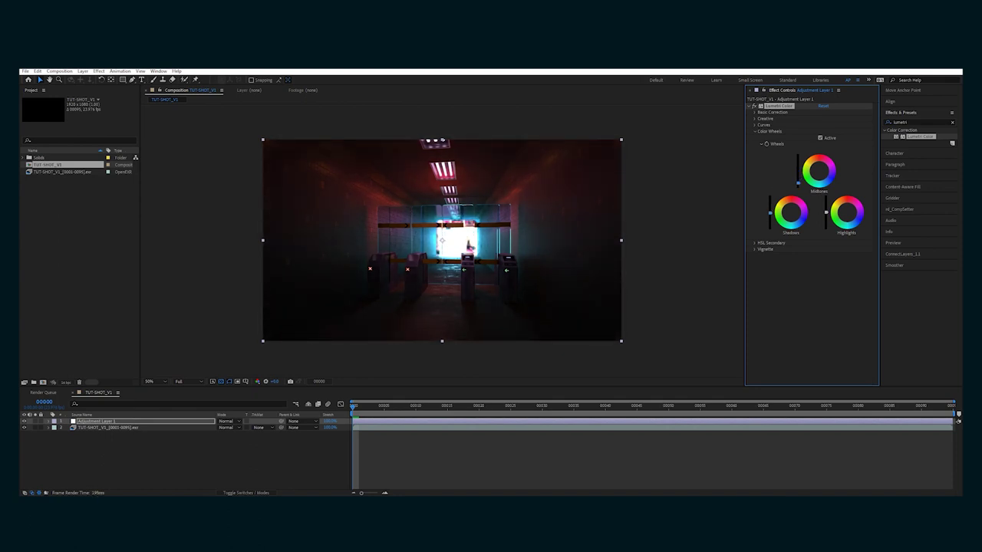
Play and scrub through the composition to check the color grade across the whole shot.
key(space)
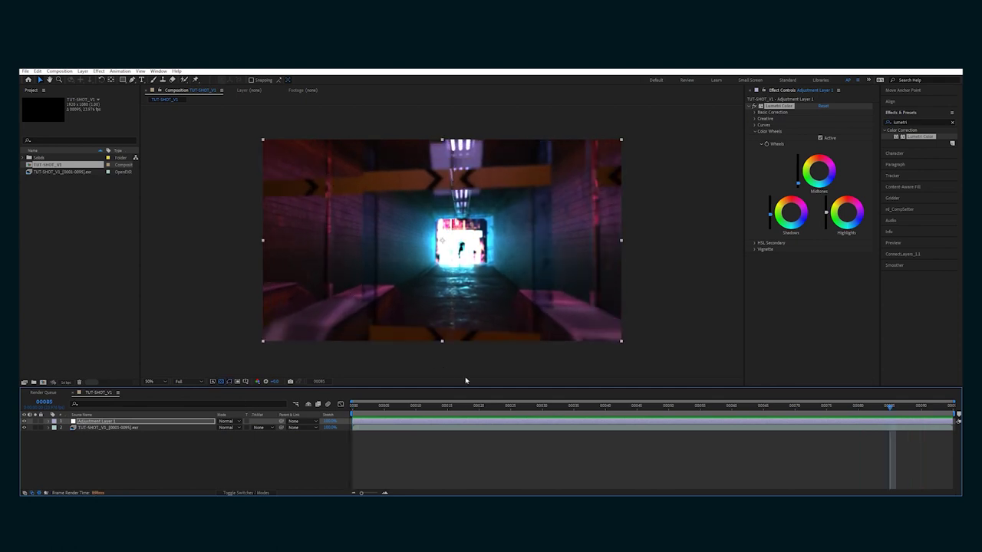
drag(438, 414, 852, 414)
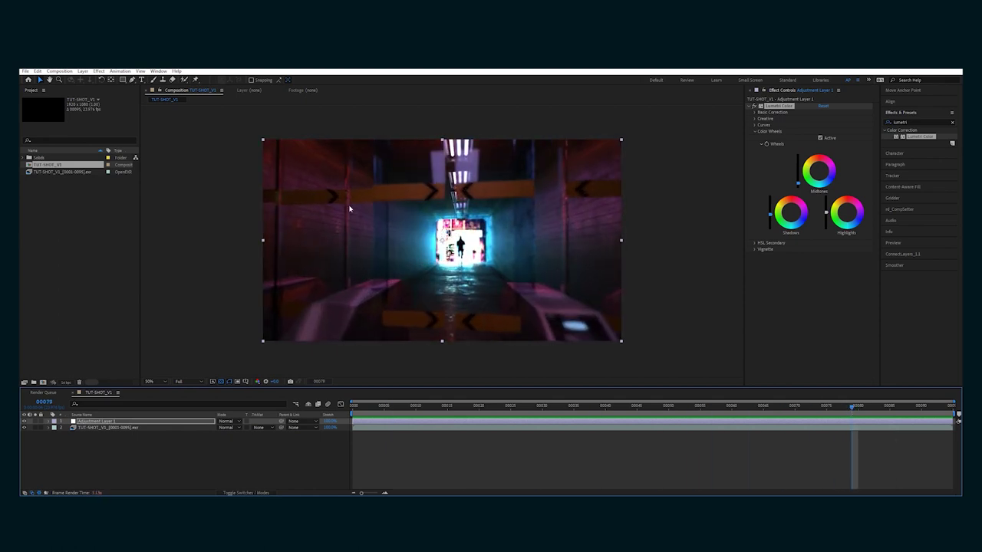
key(space)
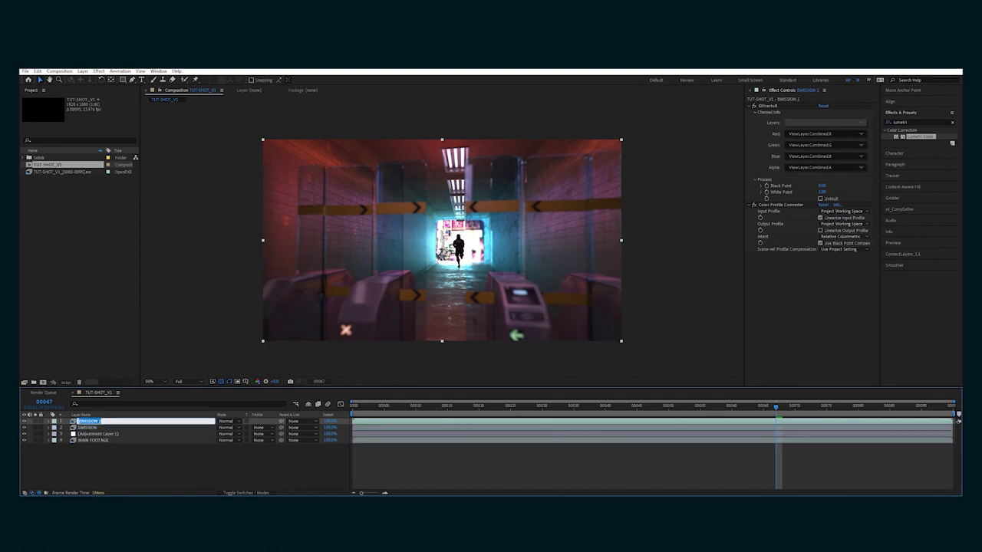
Set the MIST layer's EXtractoR to ViewLayer.Mist and apply Levels, raising the input black slightly.
click(805, 123)
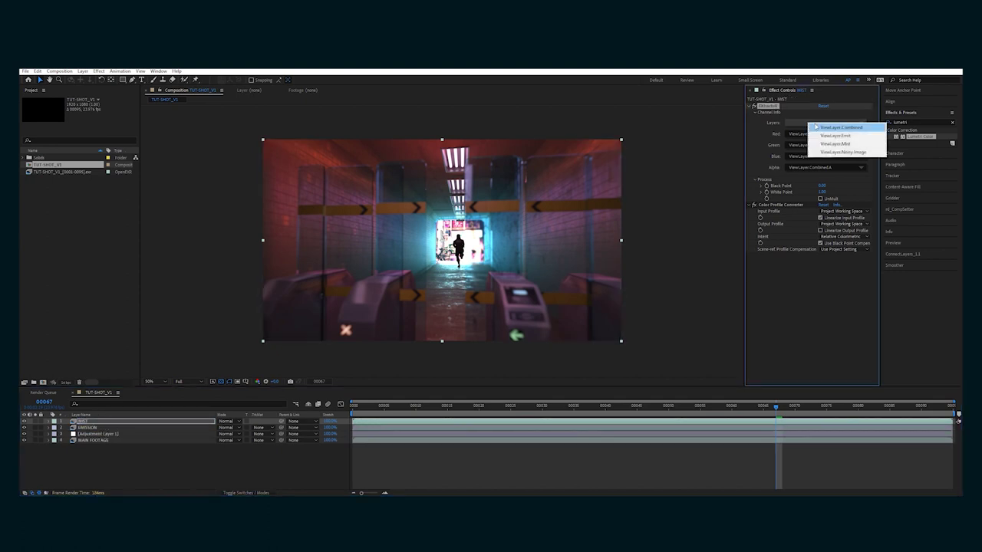
click(832, 144)
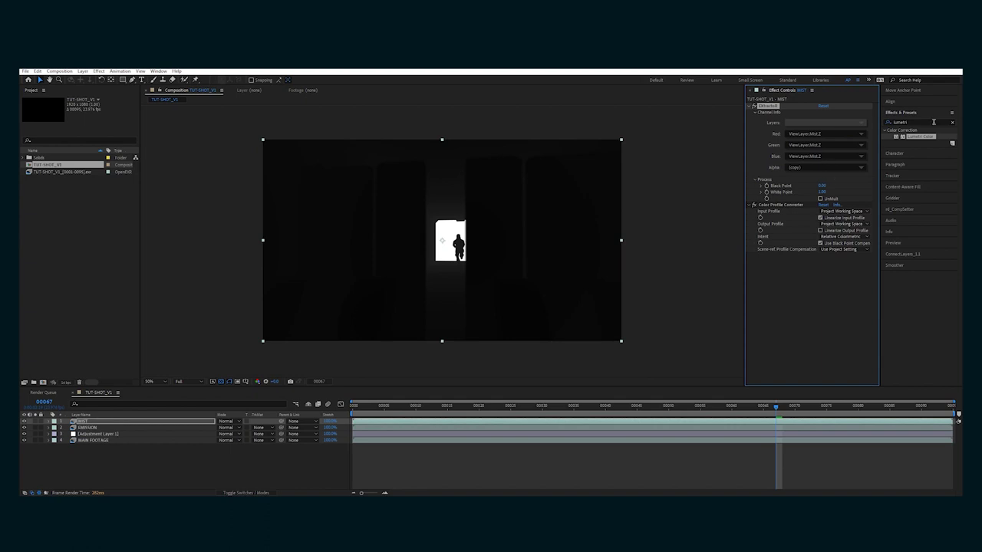
click(927, 121)
text(lev)
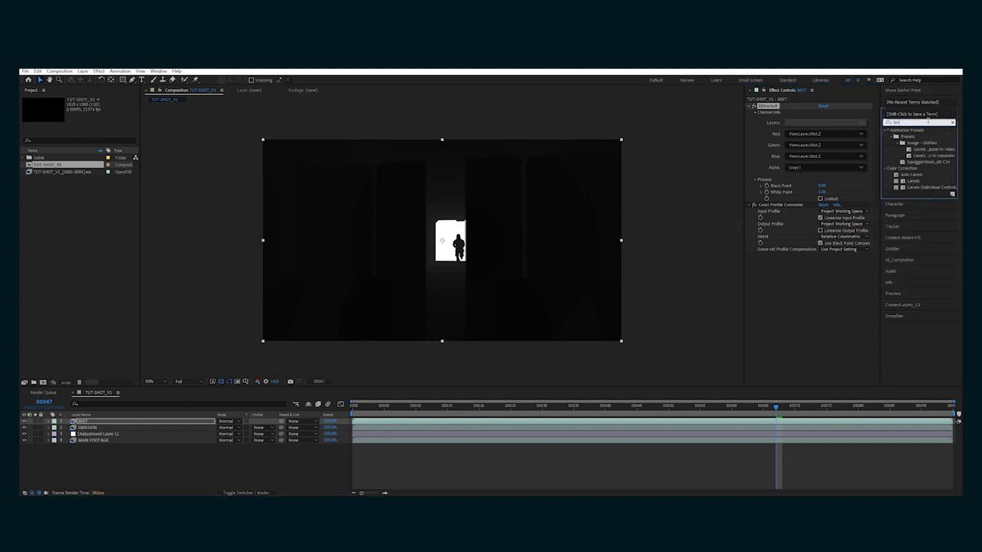
drag(913, 181, 813, 320)
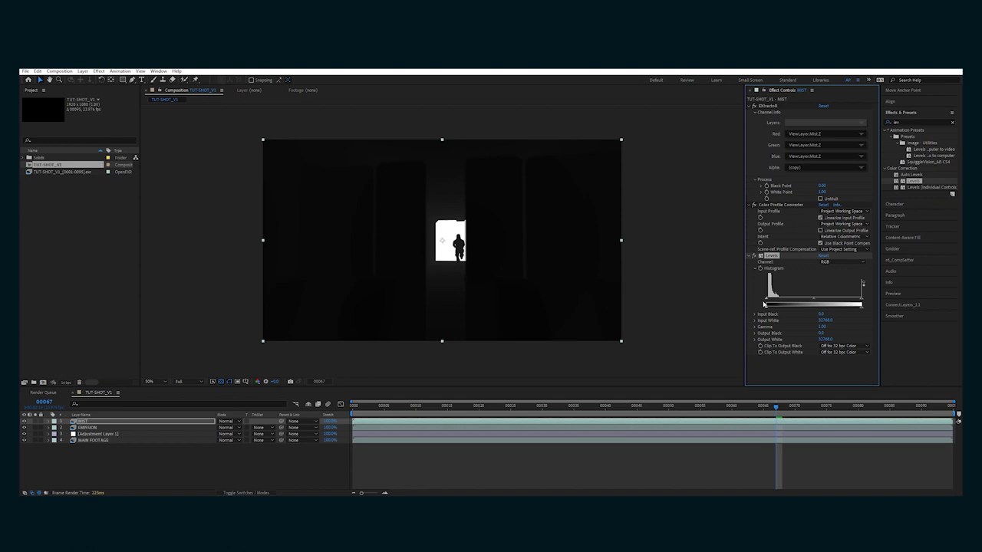
drag(769, 303, 773, 302)
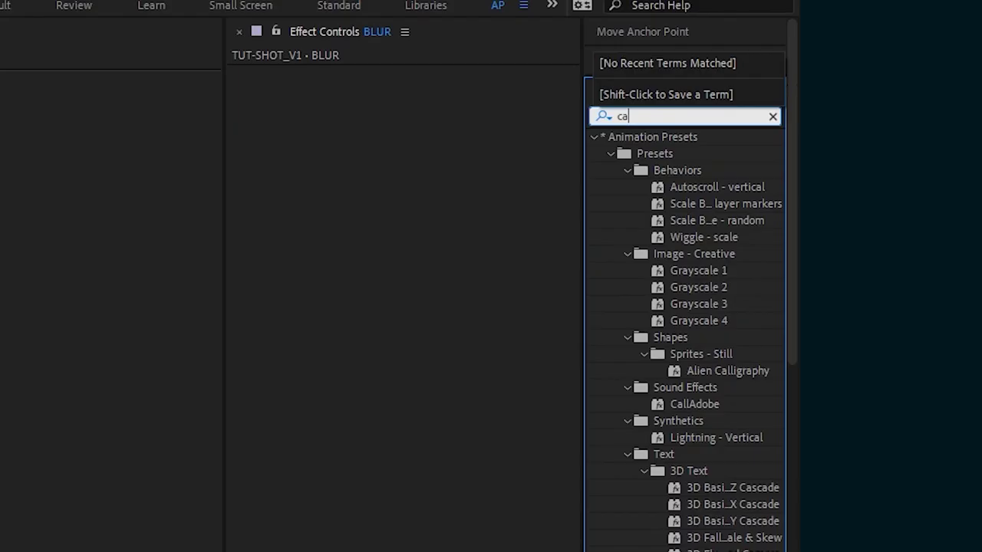
Apply Camera Lens Blur to the BLUR adjustment layer and increase its blur radius.
text(mer)
double_click(709, 237)
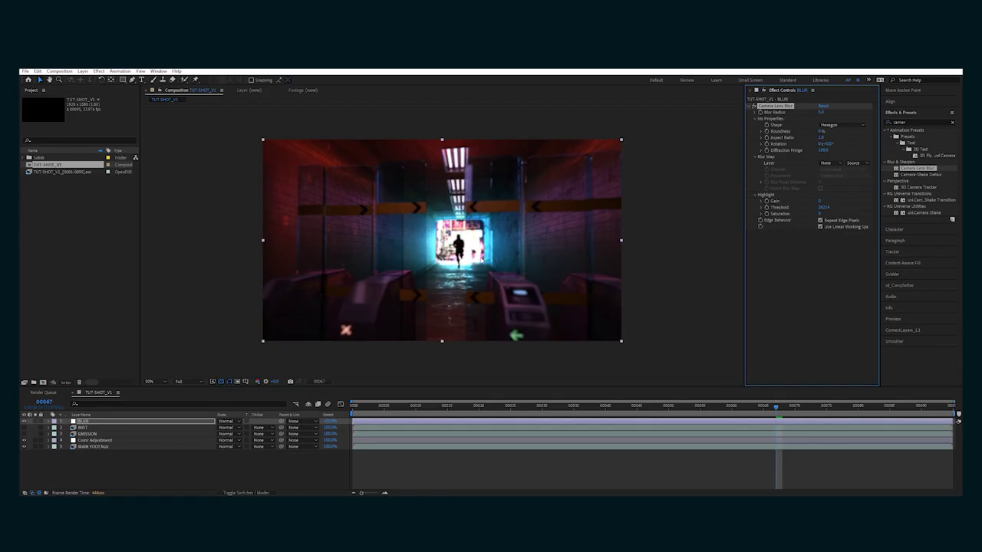
scroll(392, 297, up, 1)
middle_drag(454, 259, 405, 274)
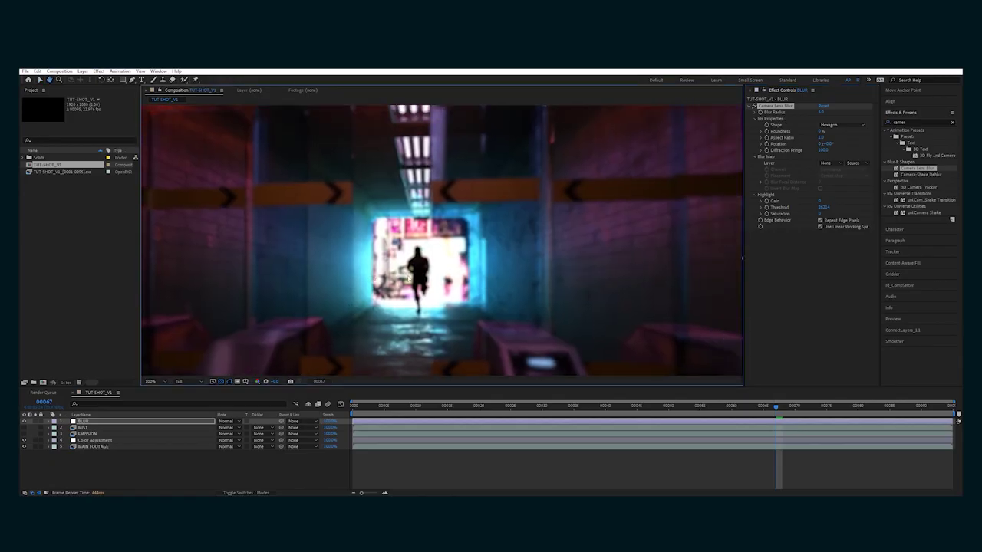
click(818, 111)
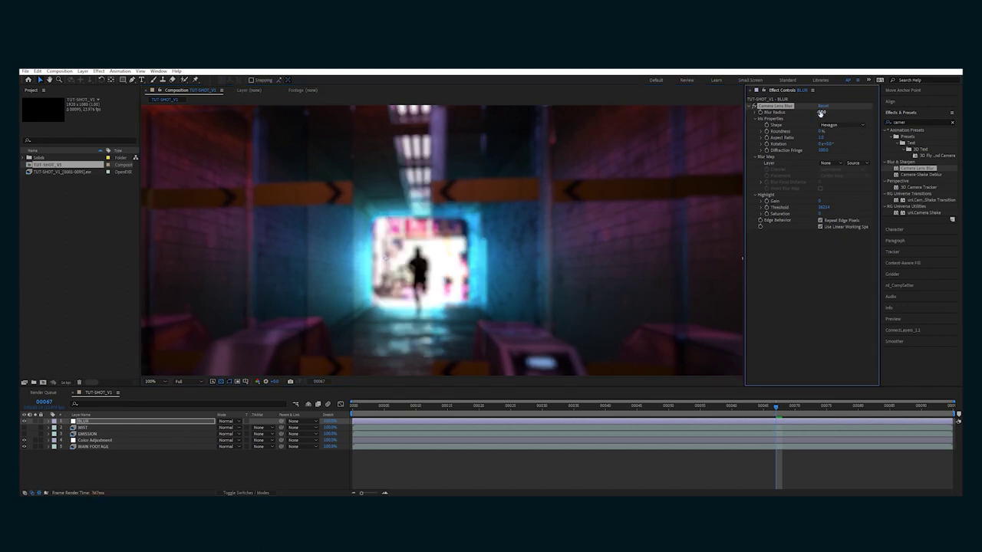
Place the MIST layer directly above BLUR and use it as the BLUR layer's Luma Matte.
drag(139, 422, 142, 431)
click(263, 428)
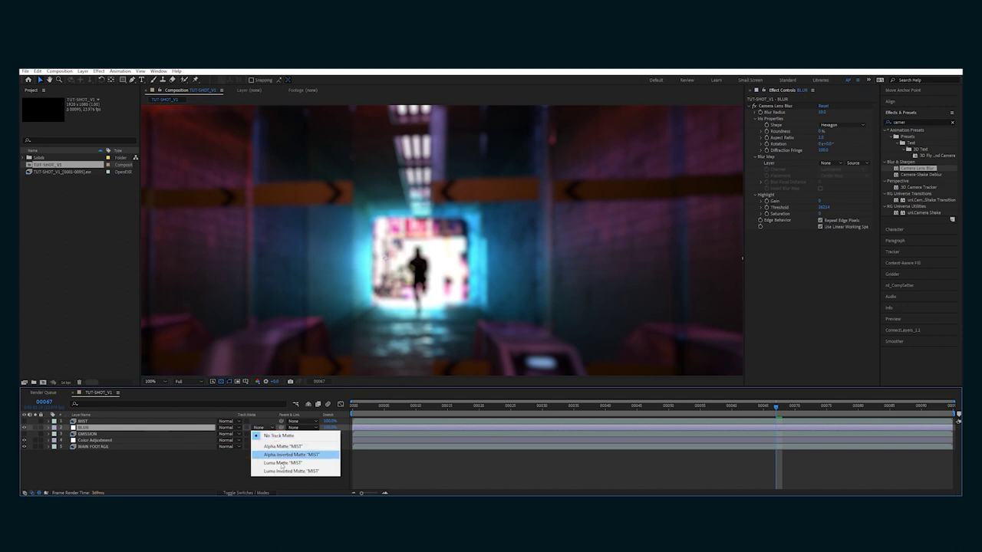
click(284, 464)
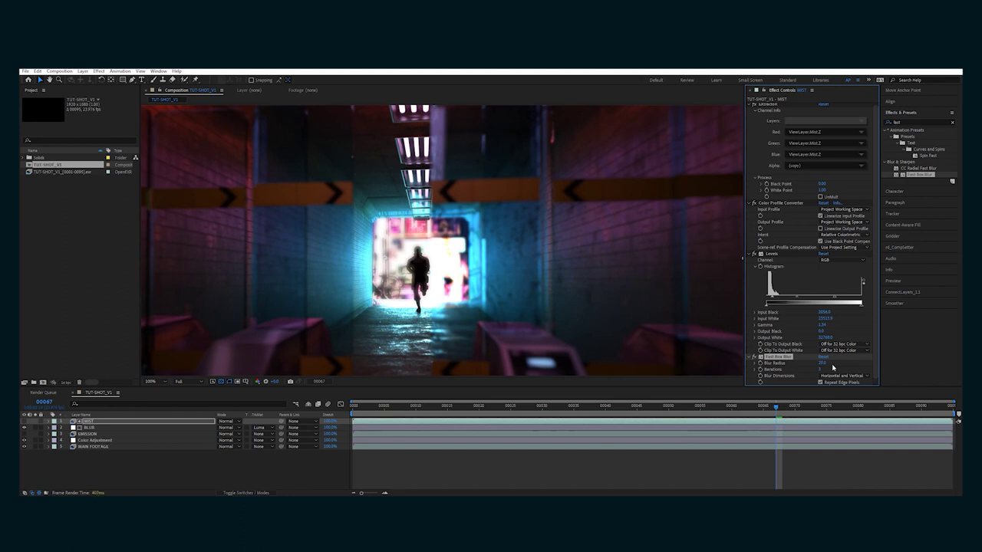
Lower the Levels gamma of the MIST matte while it is temporarily shown, and hide the layer again.
click(24, 421)
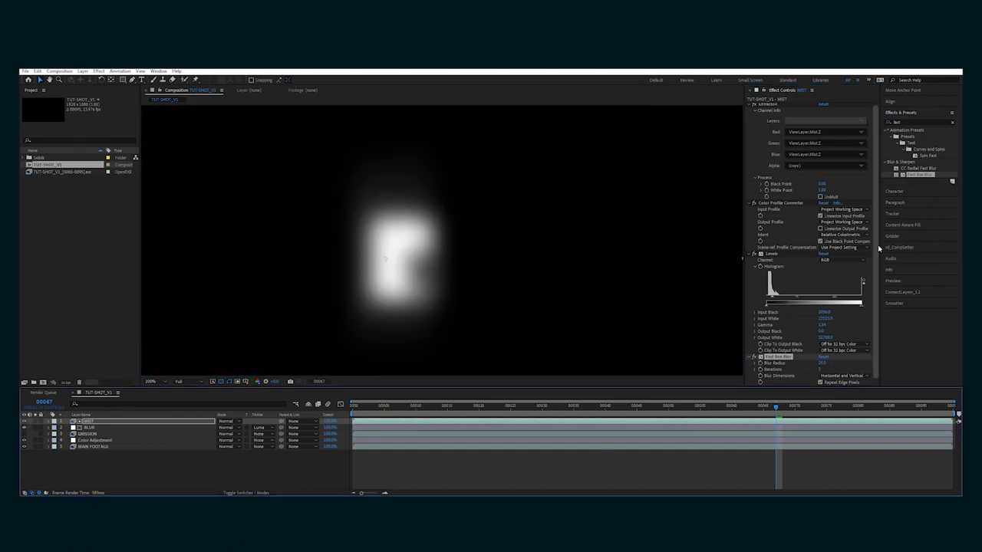
drag(804, 301, 815, 301)
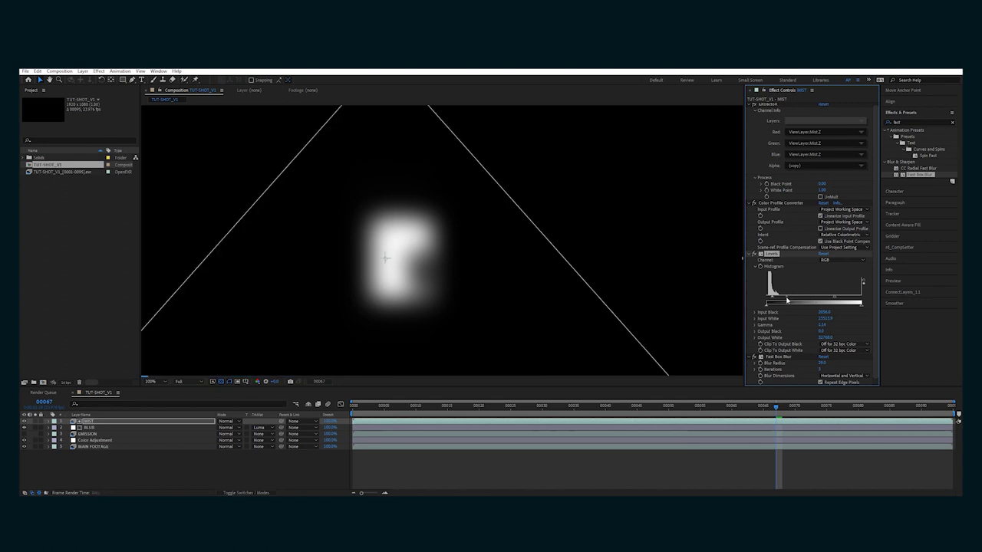
click(24, 421)
Move the EMISSION layer to the top of the stack, extract ViewLayer.Emit, and set its blending mode to Add.
click(86, 434)
drag(82, 436, 90, 420)
click(825, 123)
click(840, 135)
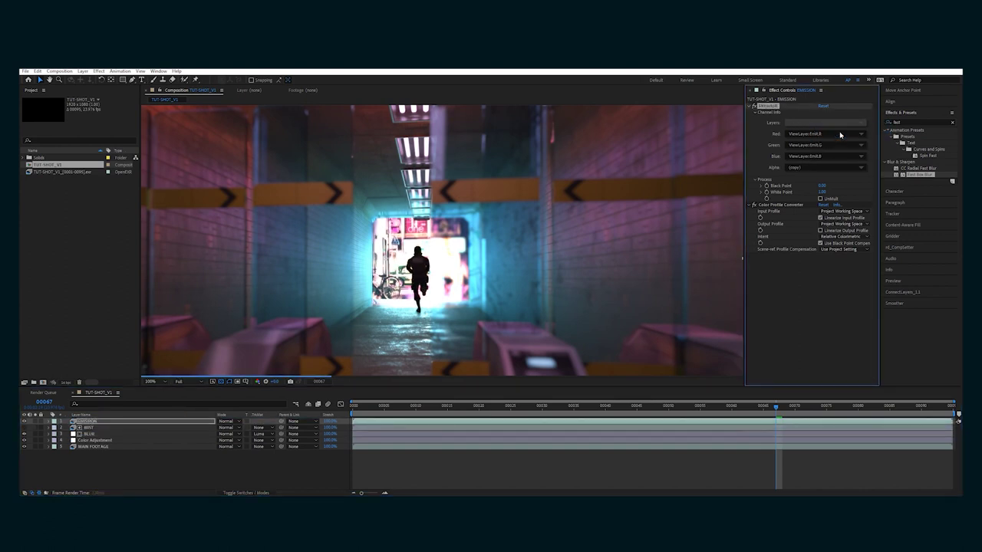
click(228, 421)
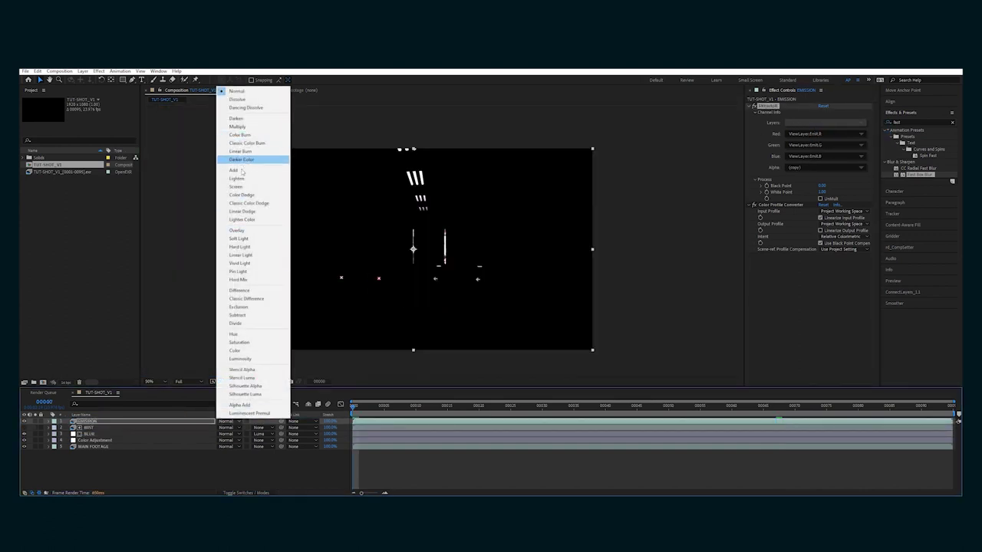
click(241, 169)
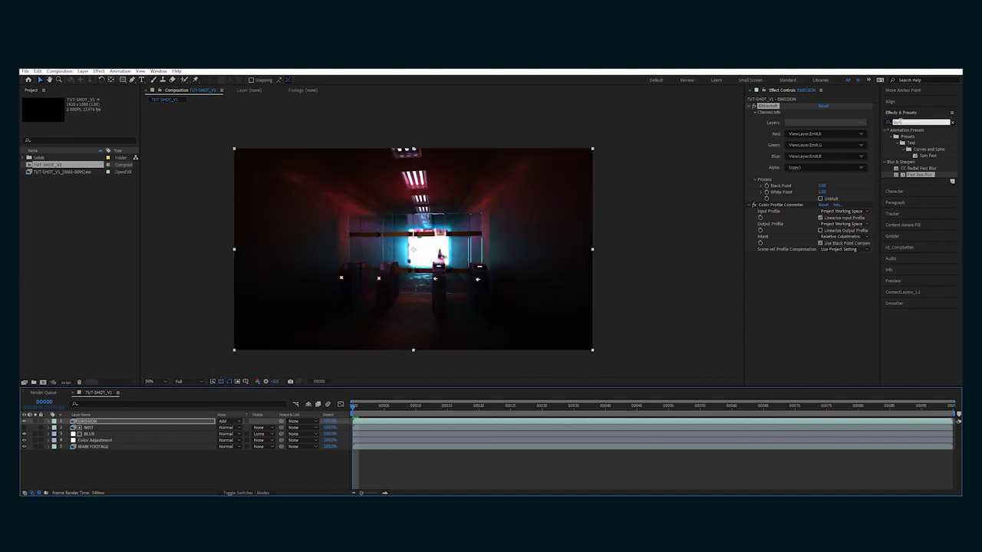
Apply Fast Box Blur to the EMISSION layer and duplicate the layer for a second, wider glow.
drag(918, 175, 833, 246)
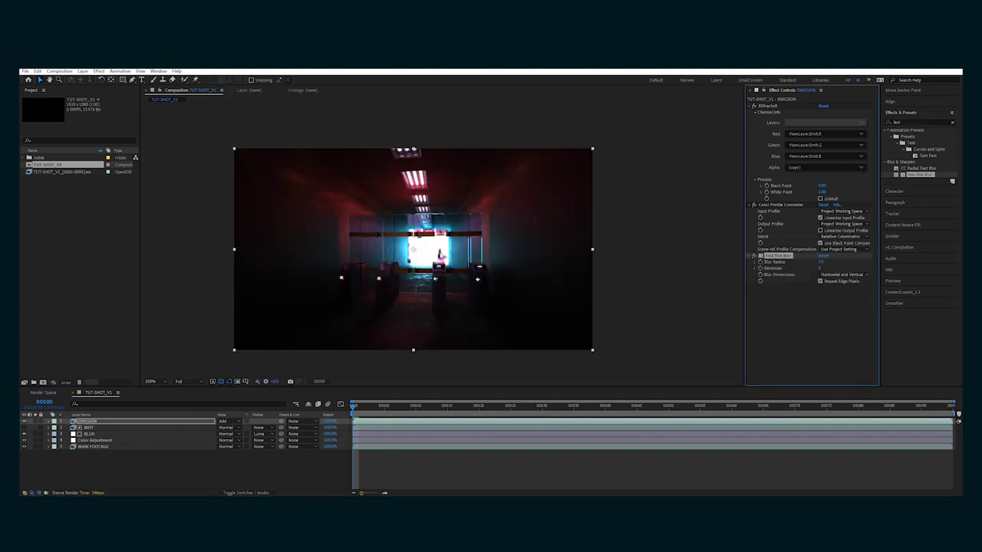
key(slash)
key(ctrl+d)
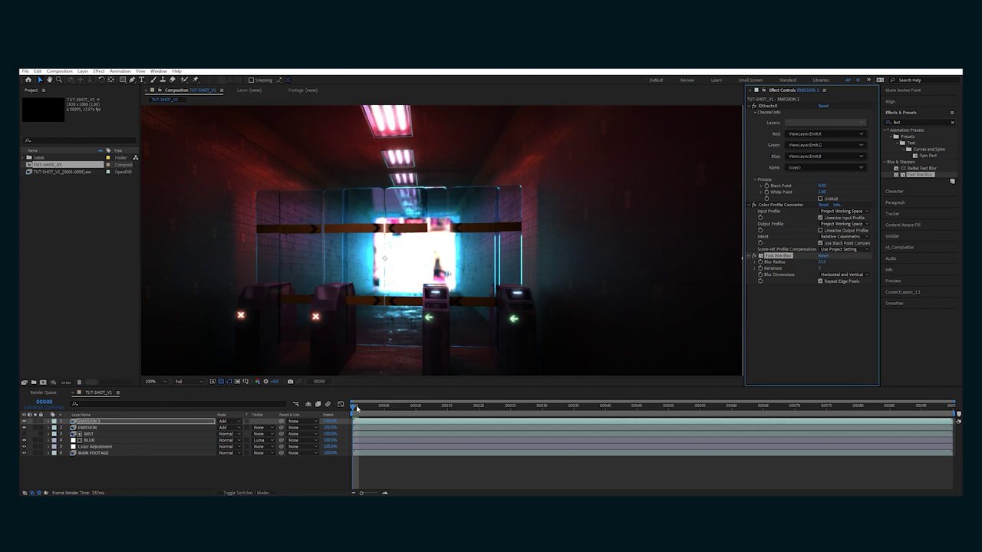
key(ctrl+d)
click(212, 421)
key(ctrl+z)
Duplicate the EMISSION 2 layer and give the new copy a larger Fast Box Blur radius.
click(98, 421)
key(ctrl+d)
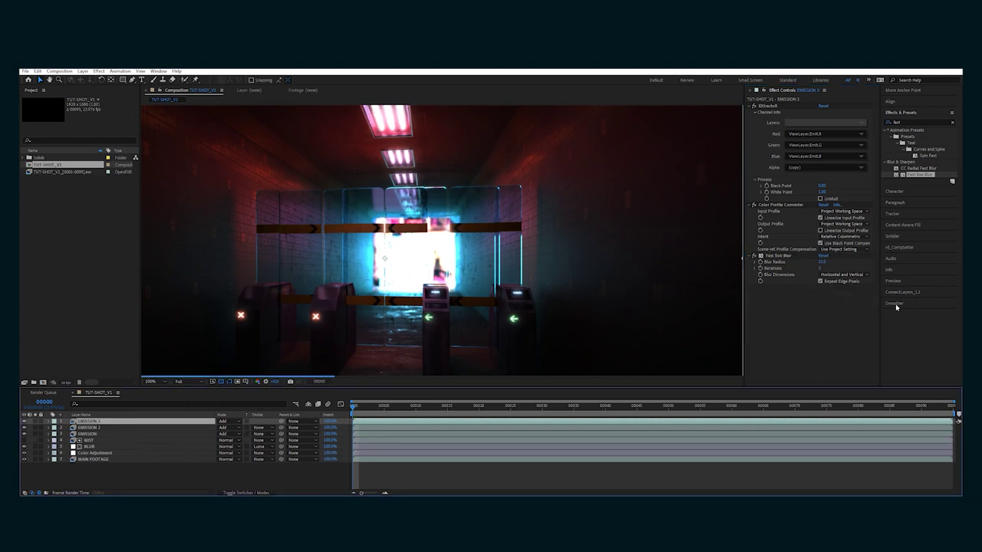
click(822, 261)
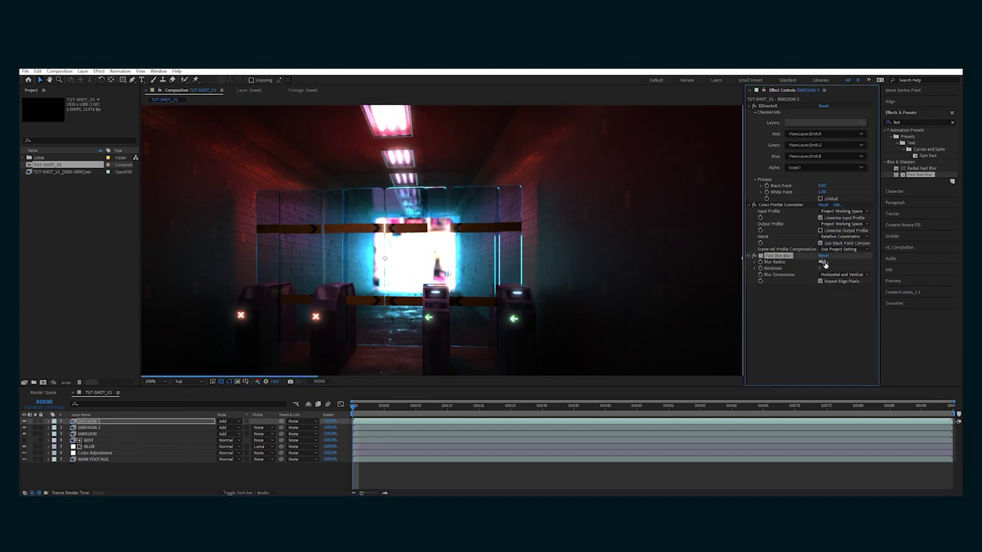
key(Return)
Set the opacity of all three EMISSION layers to 50%.
shift+click(87, 434)
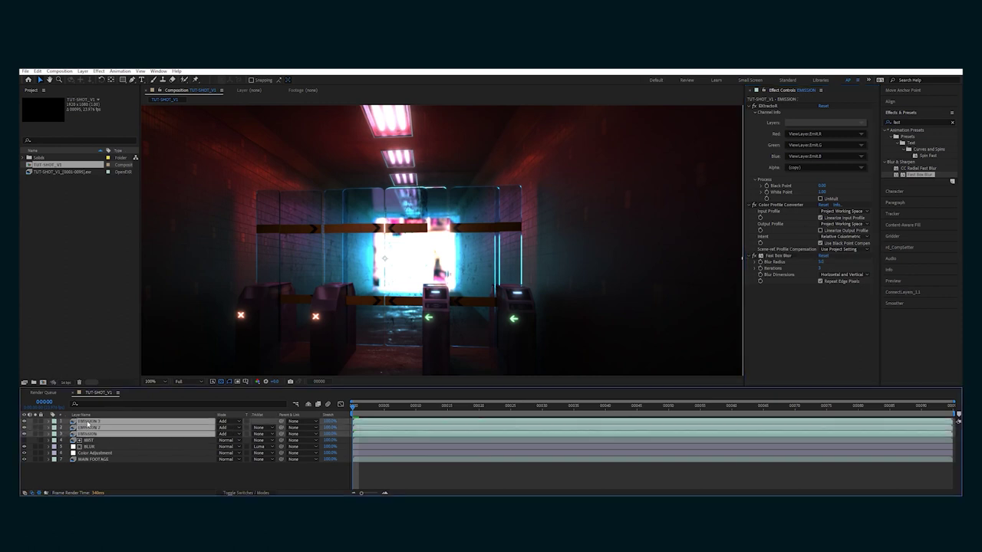
key(t)
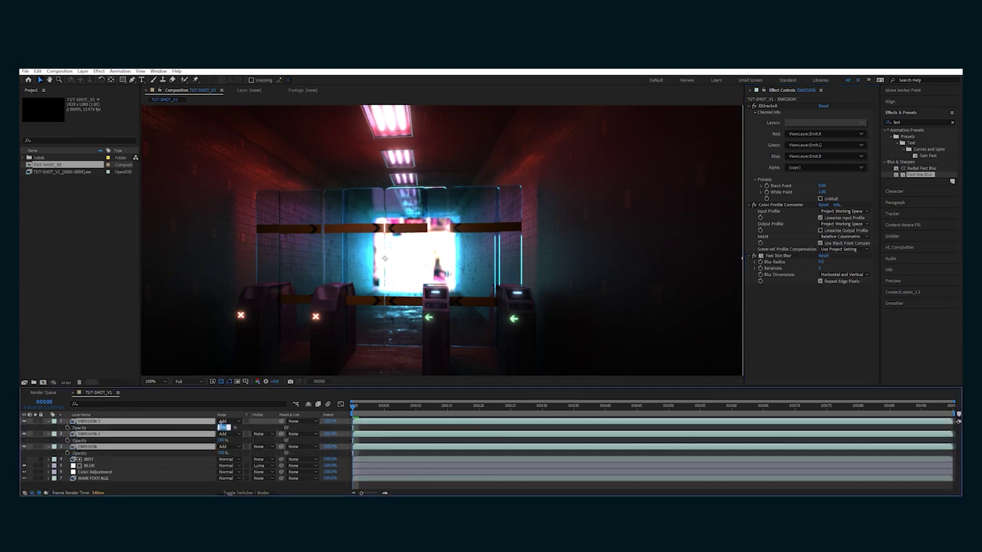
text(50)
key(Return)
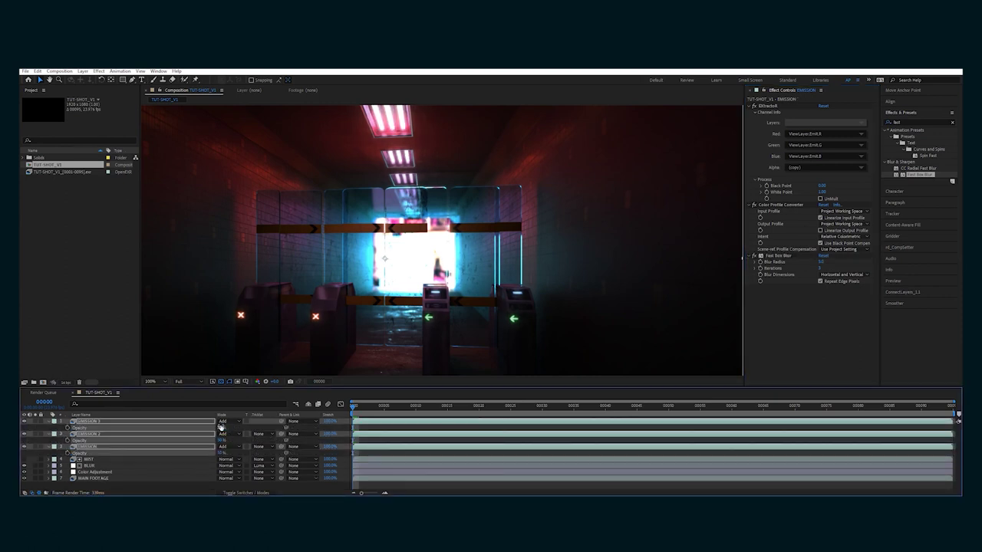
Toggle the visibility of the emission glow repeatedly to compare the shot with and without it.
click(26, 421)
click(26, 421)
click(26, 421)
click(26, 421)
click(26, 421)
click(26, 421)
click(26, 420)
click(27, 421)
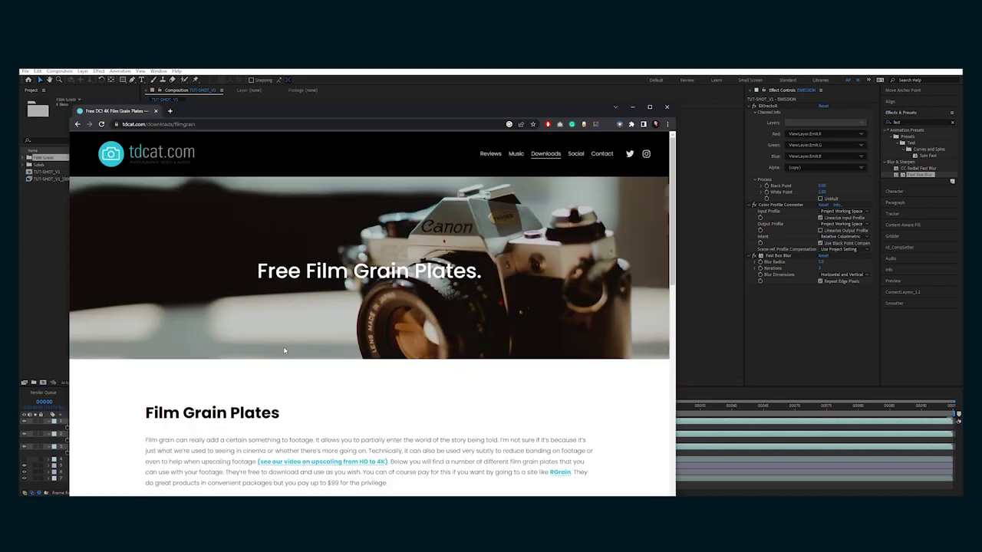
Look through the available film grain plates on the tdcat.com film grain download page.
scroll(269, 318, down, 15)
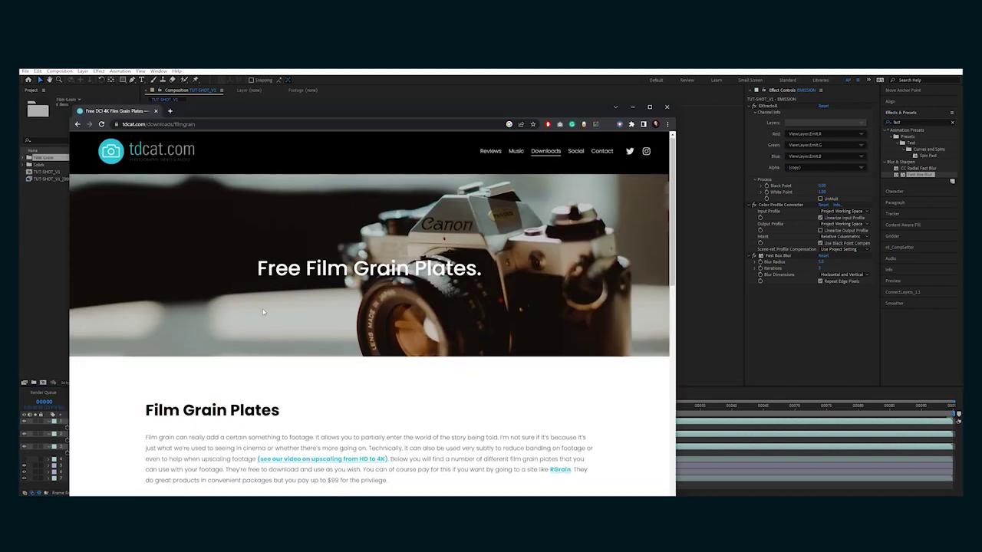
scroll(263, 312, down, 3)
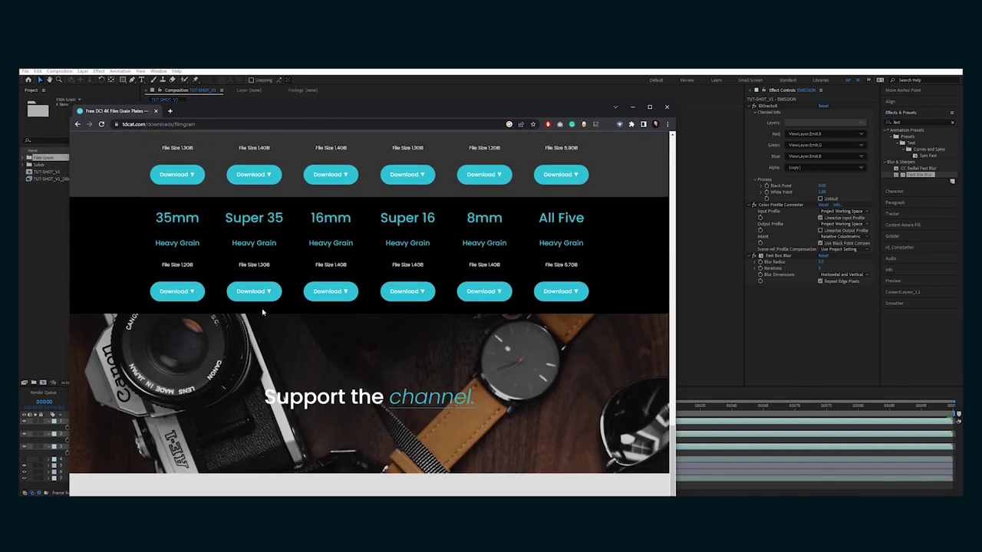
scroll(165, 307, up, 4)
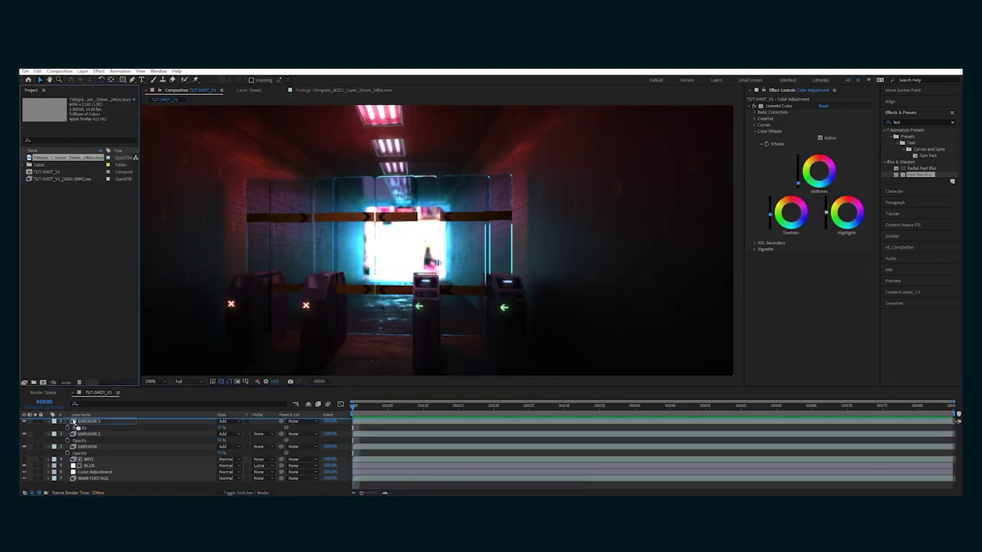
Add the Super 35mm film grain clip as the top layer of TUT-SHOT_V1 and set its blending mode to Soft Light.
drag(74, 422, 77, 418)
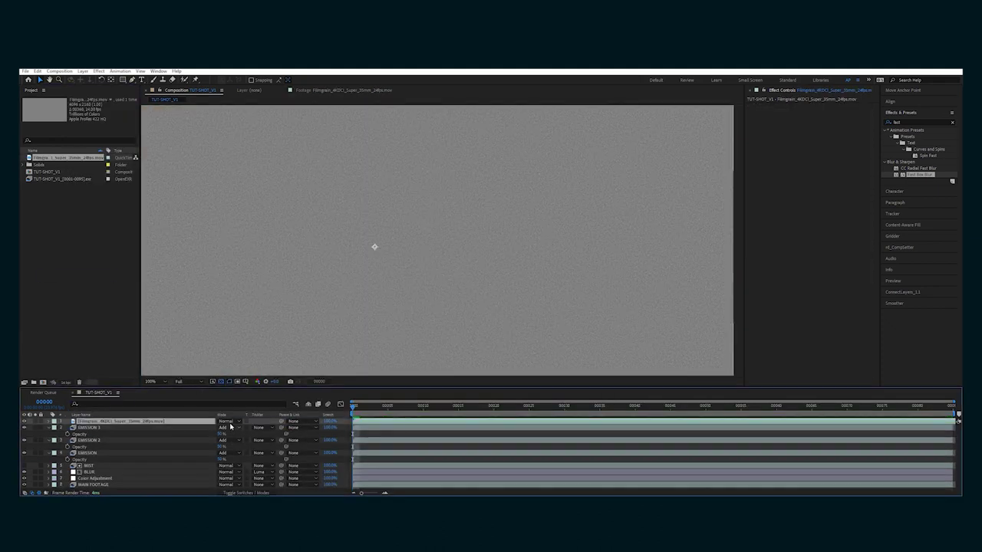
click(227, 421)
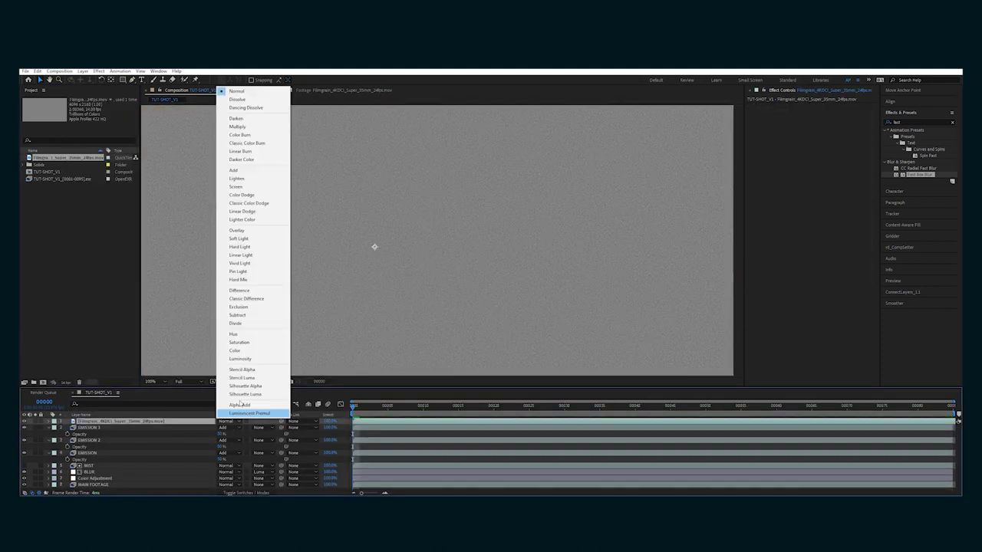
click(250, 240)
scroll(260, 261, up, 1)
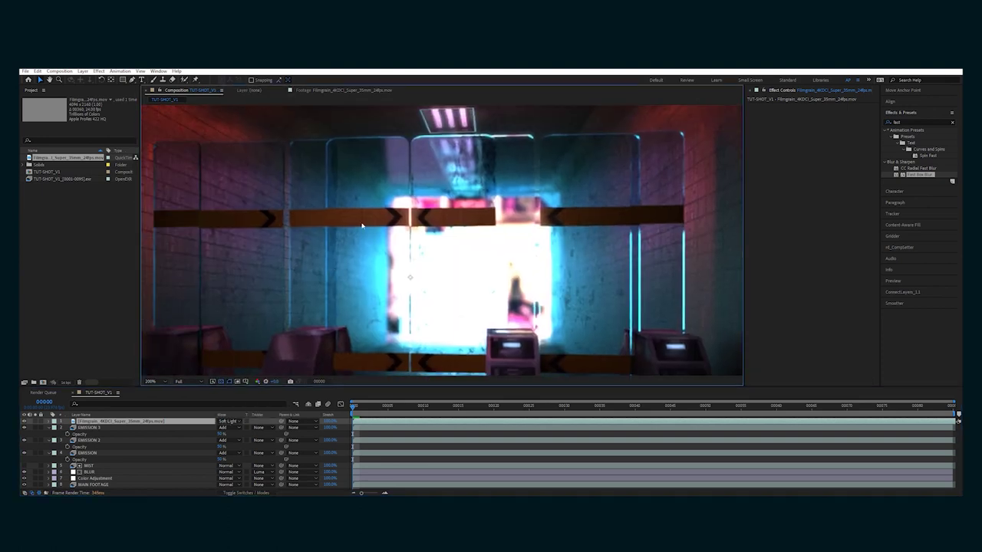
middle_drag(356, 224, 329, 306)
scroll(401, 177, down, 6)
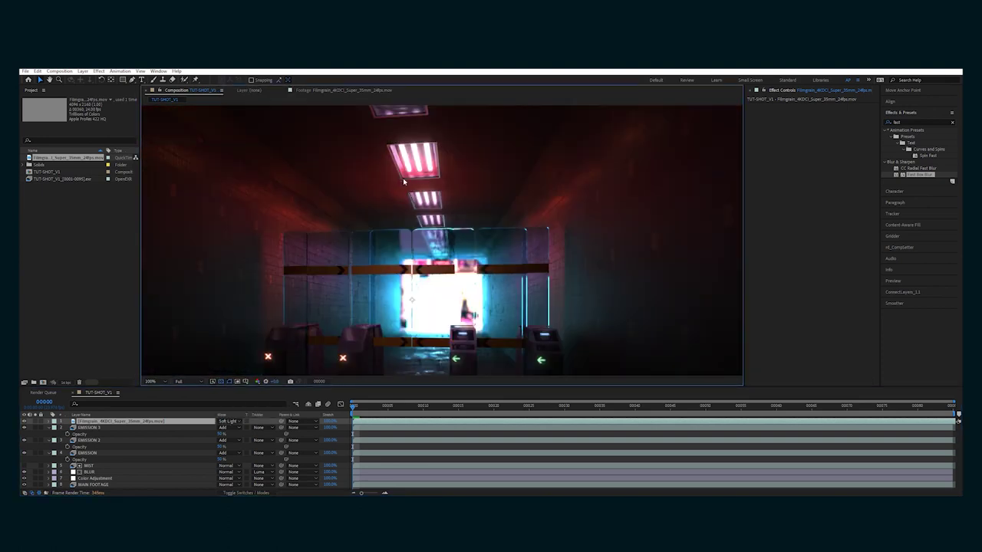
Scale the film grain layer down proportionally so that it extends just beyond the composition frame.
shift+drag(625, 257, 533, 257)
scroll(439, 237, up, 4)
middle_drag(437, 153, 381, 236)
scroll(381, 236, down, 2)
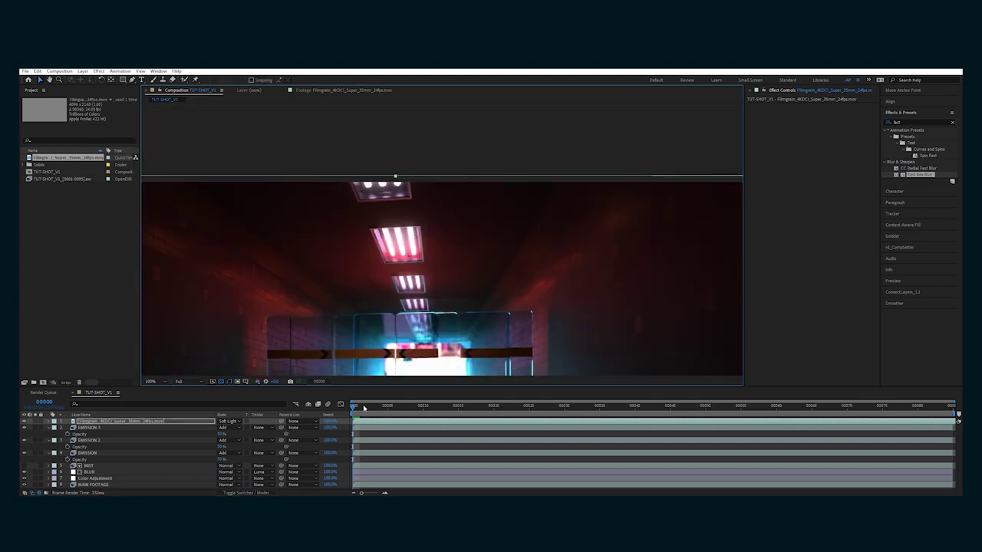
Preview the grained shot from the first frame and duplicate the film grain layer for a stronger grain.
key(Home)
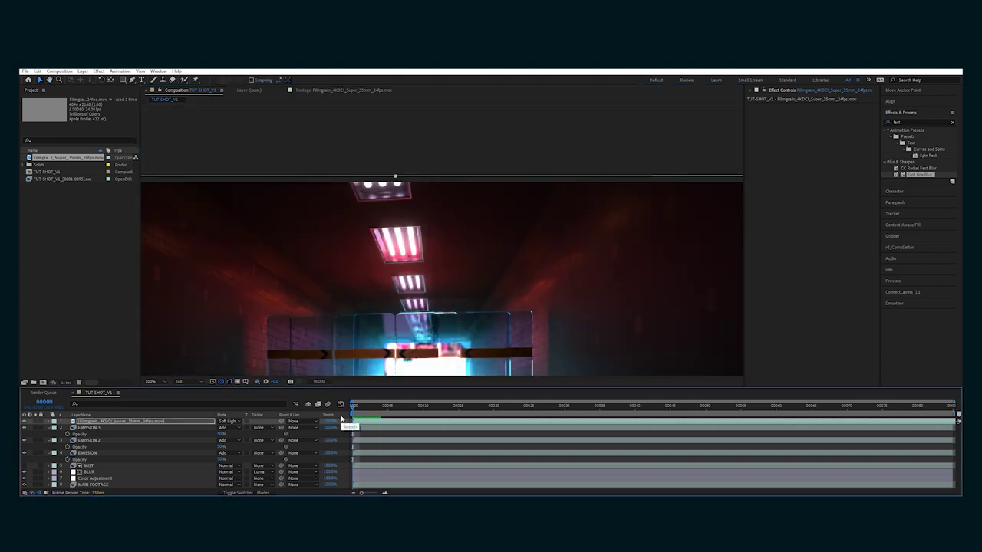
key(space)
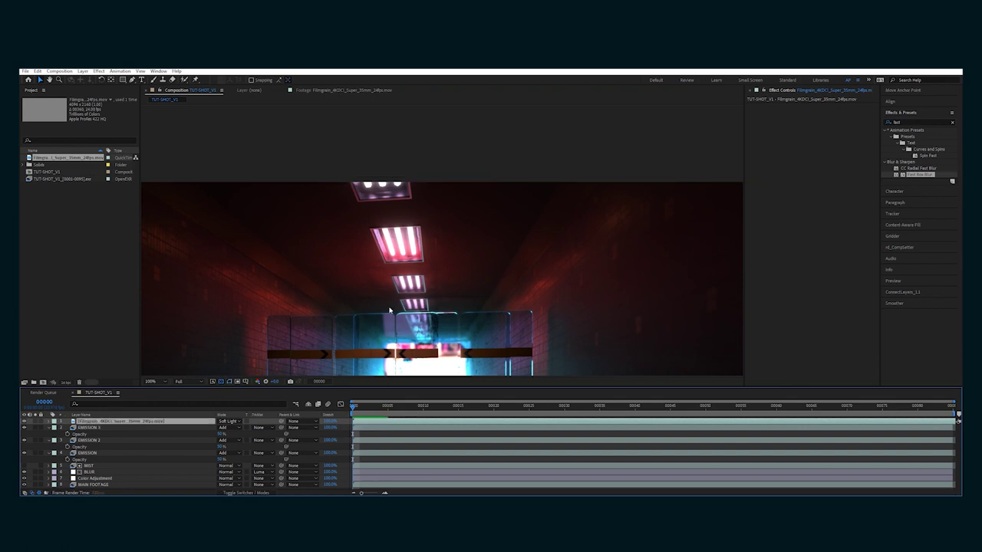
key(ctrl+d)
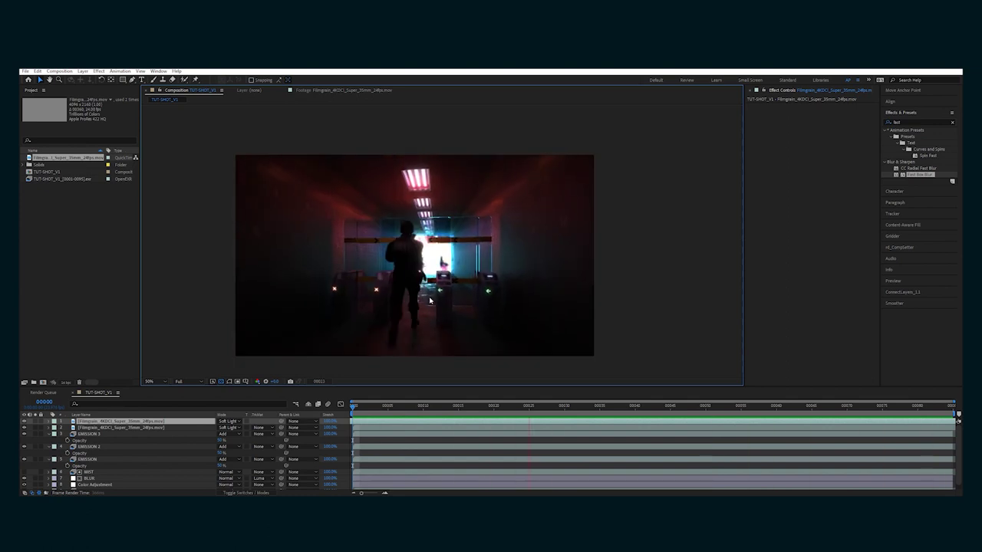
scroll(412, 220, up, 2)
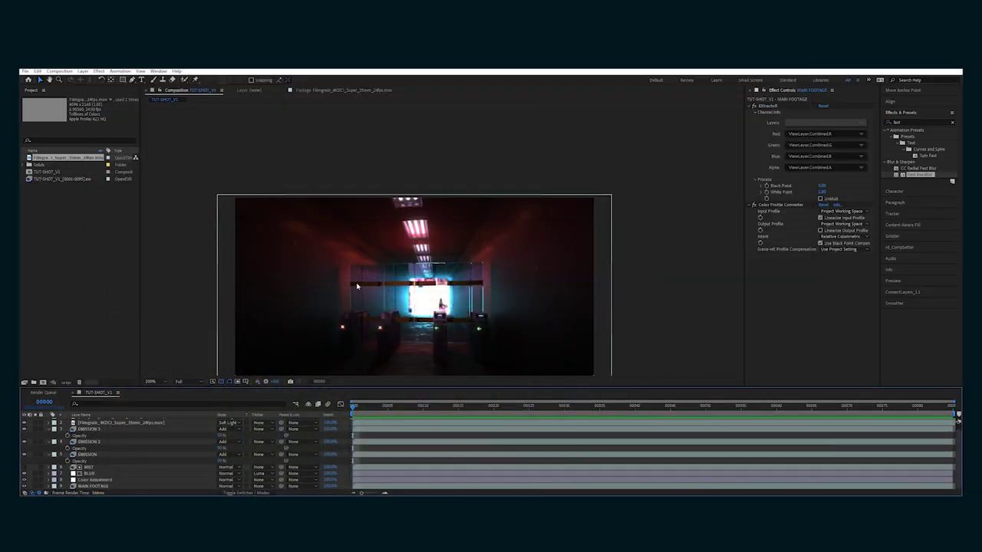
scroll(357, 285, up, 1)
middle_drag(368, 230, 363, 257)
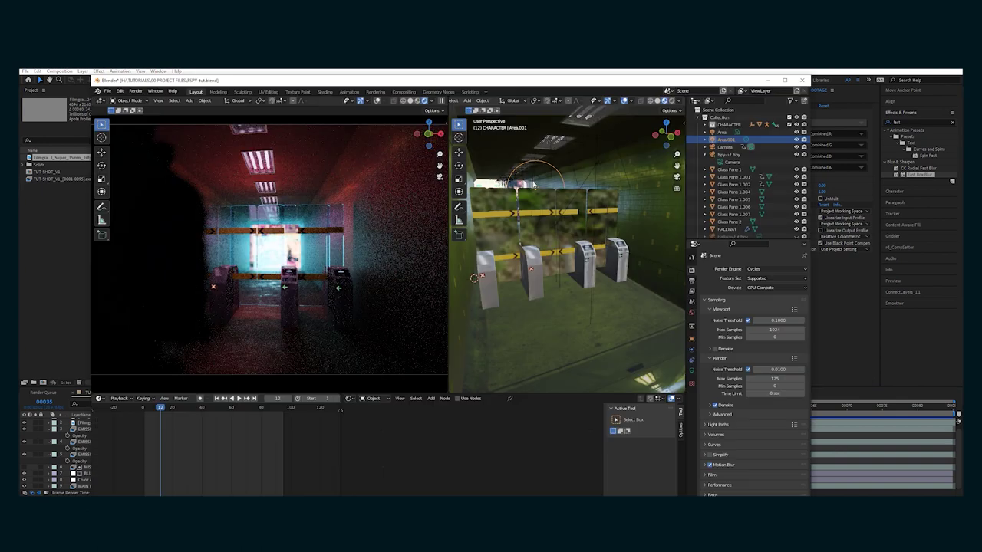
Switch to Blender and change the type of the pink Area.001 light to Area.
scroll(568, 253, up, 3)
shift+middle_drag(572, 222, 533, 283)
scroll(583, 268, down, 4)
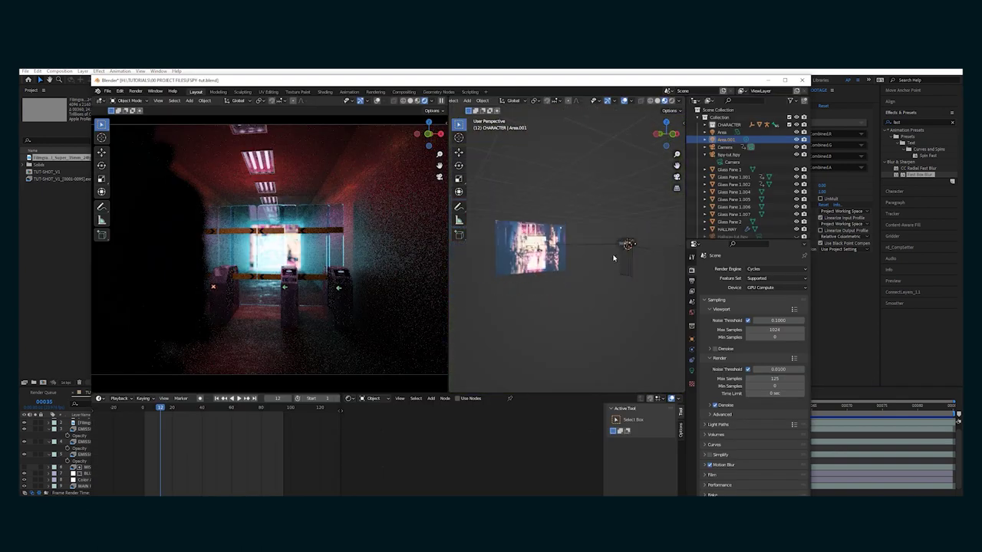
key(KP_Decimal)
middle_drag(551, 263, 552, 272)
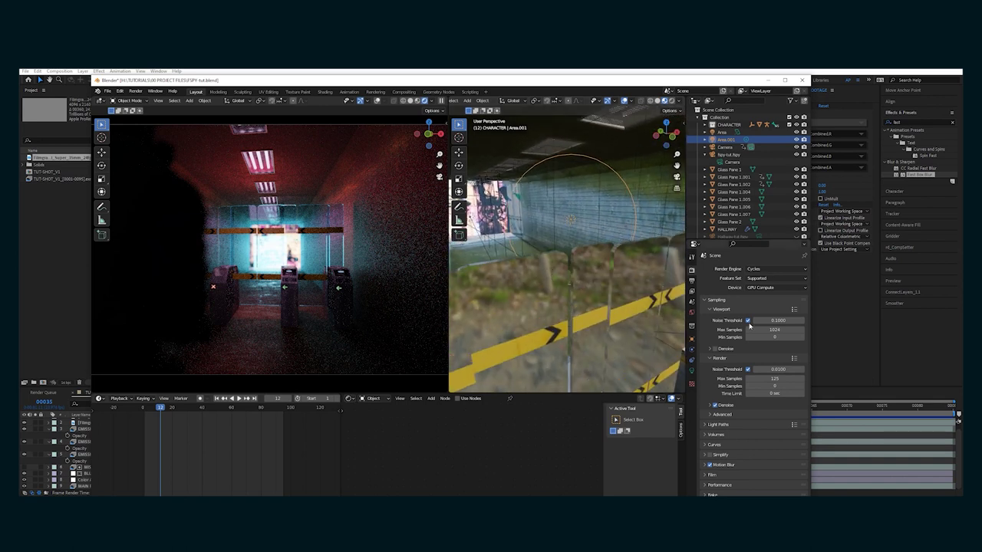
click(690, 372)
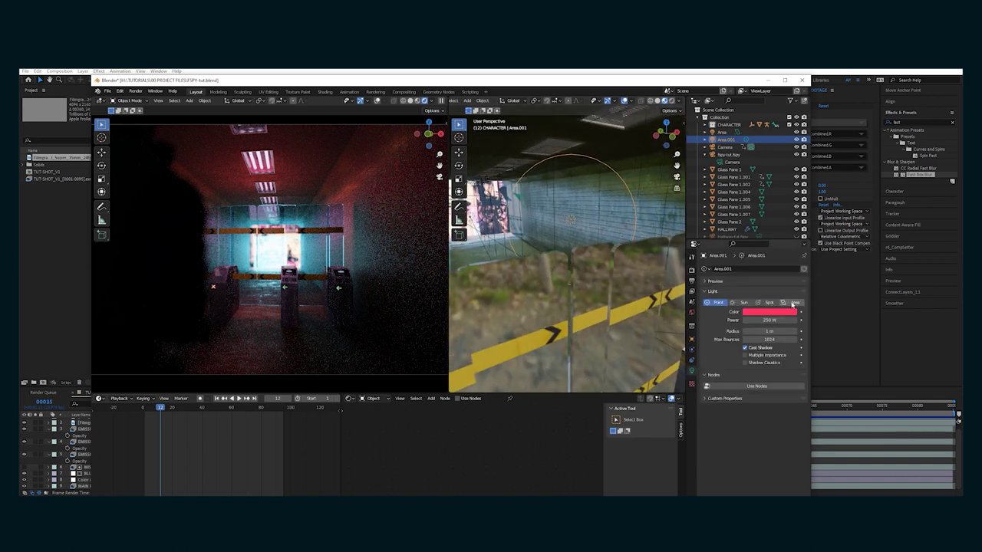
click(792, 303)
Adjust the area light's height, size and rotation in the hallway, and set its beam spread to 113°.
scroll(583, 257, down, 4)
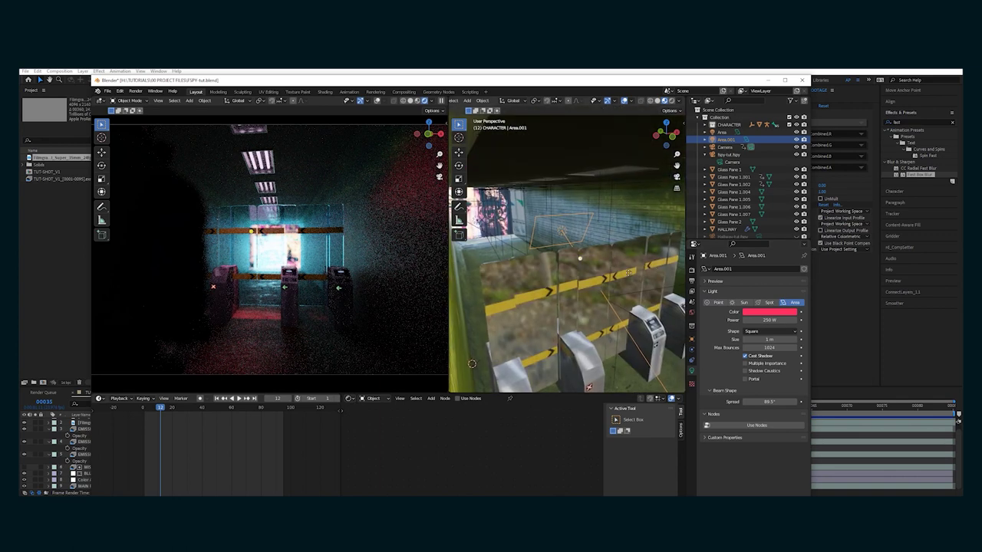
key(g)
key(z)
click(628, 268)
drag(766, 407, 797, 407)
key(s)
click(678, 349)
drag(770, 401, 759, 402)
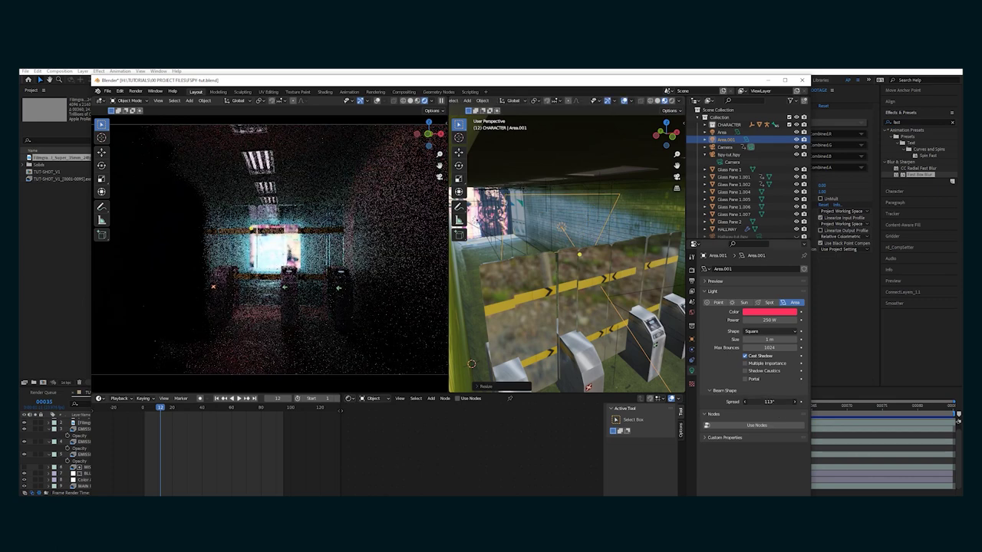
key(r)
click(615, 239)
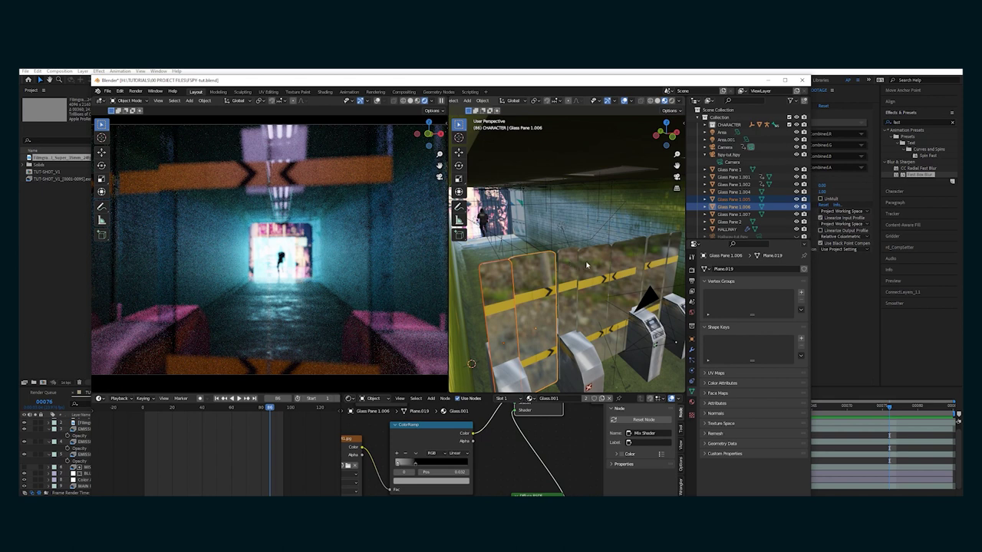
Add the remaining glass panes to the selection and apply the scale of all of them.
shift+click(586, 265)
shift+click(599, 261)
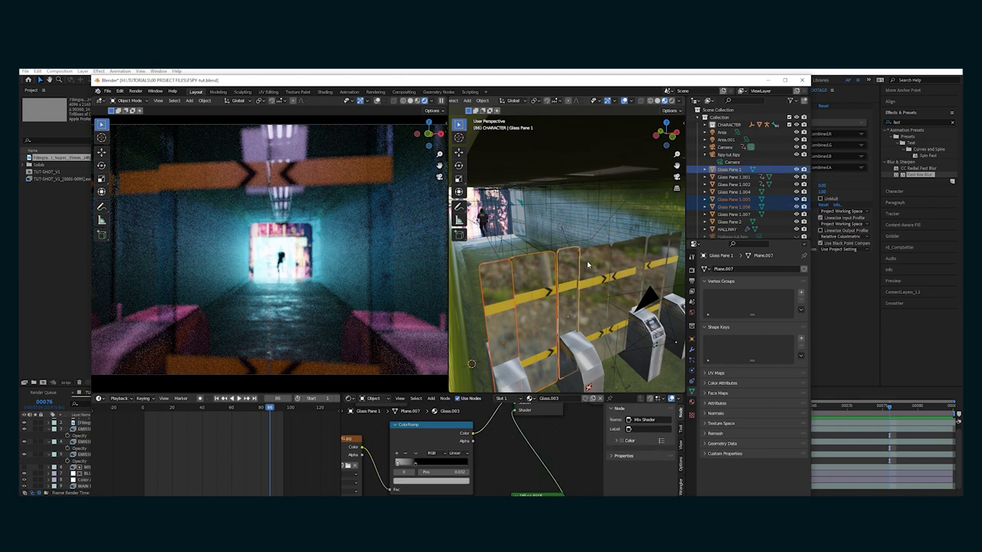
shift+click(623, 254)
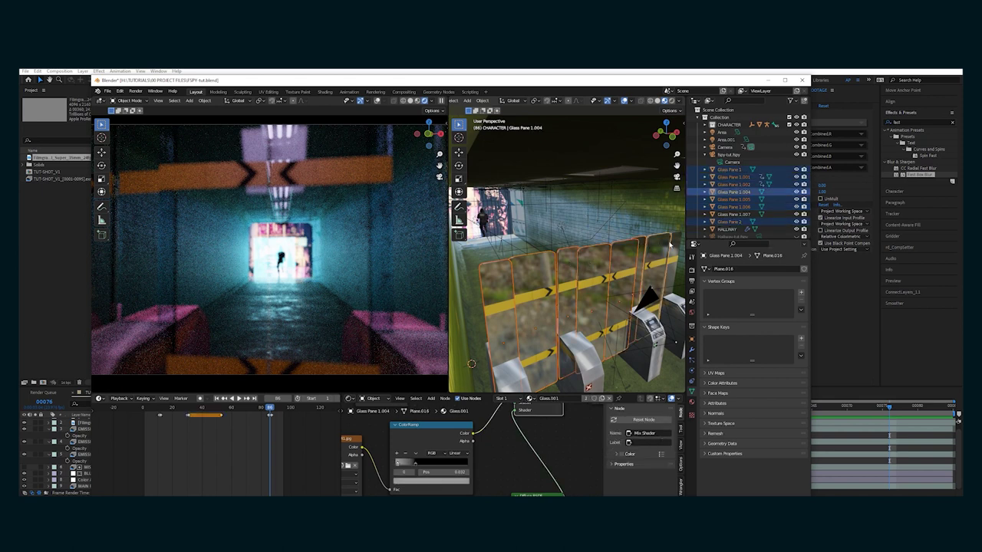
shift+click(675, 244)
key(ctrl+a)
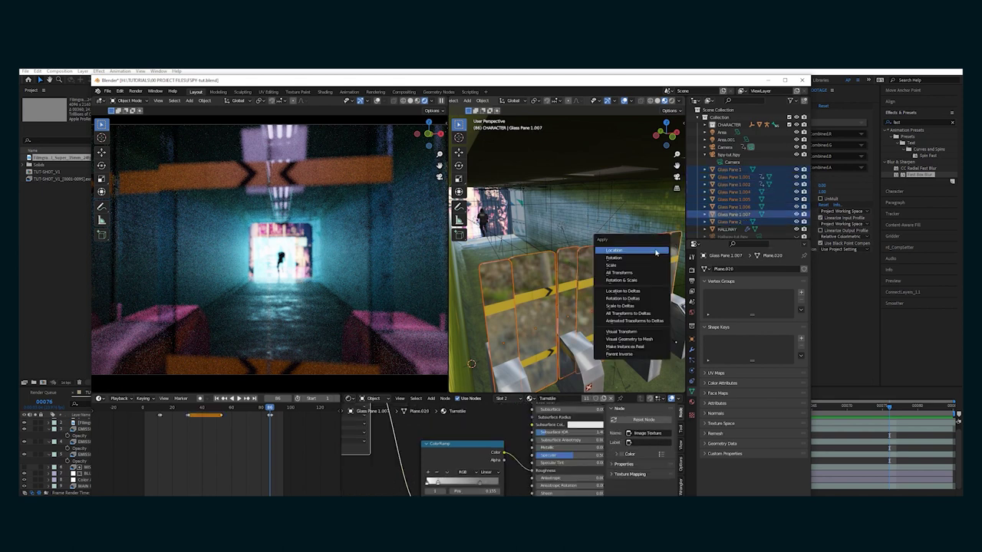
click(611, 264)
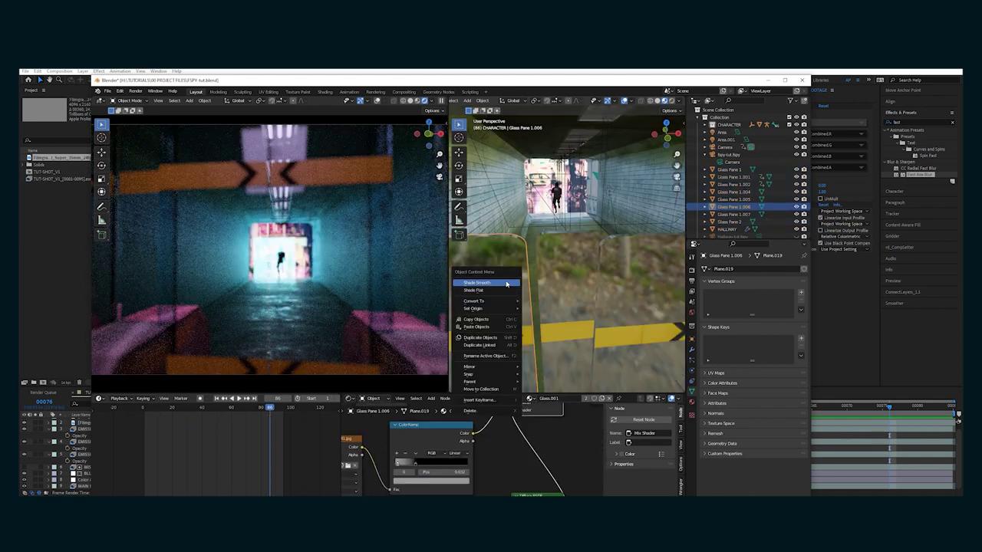
Shade Glass Pane 1.006 smooth and add an Edge Split modifier to it.
click(506, 284)
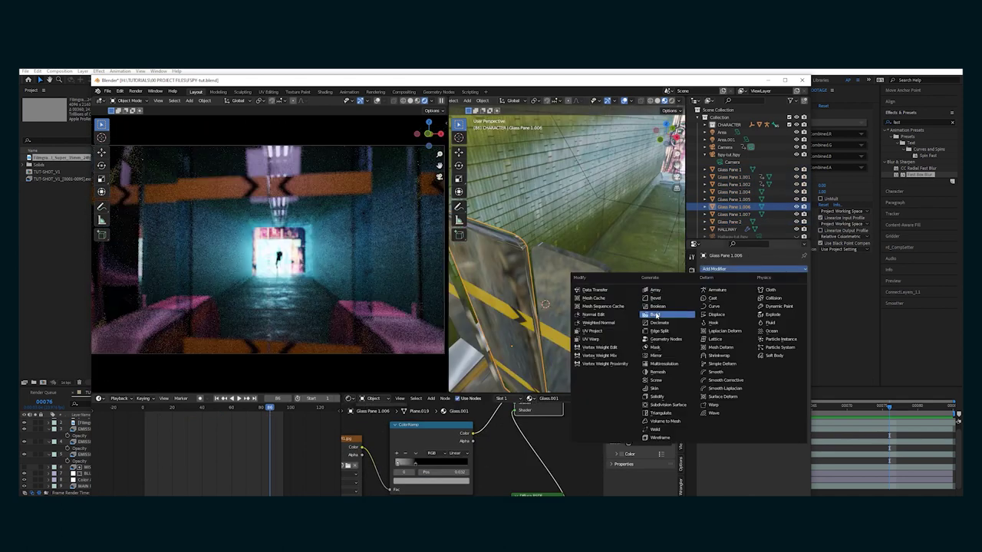
click(668, 331)
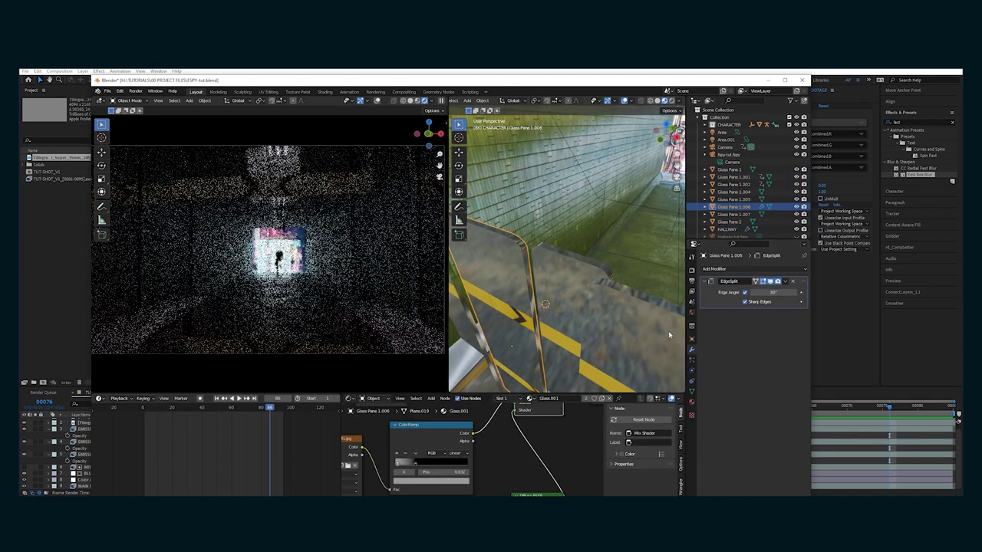
middle_drag(518, 242, 552, 302)
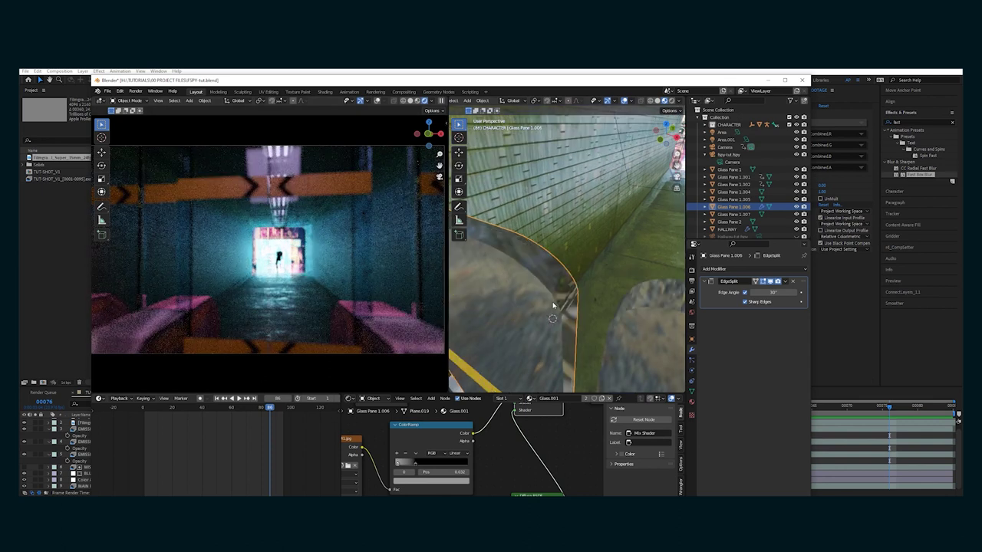
Toggle the Edge Split modifier's viewport display and switch between flat and smooth shading to compare the pane's surface.
click(771, 282)
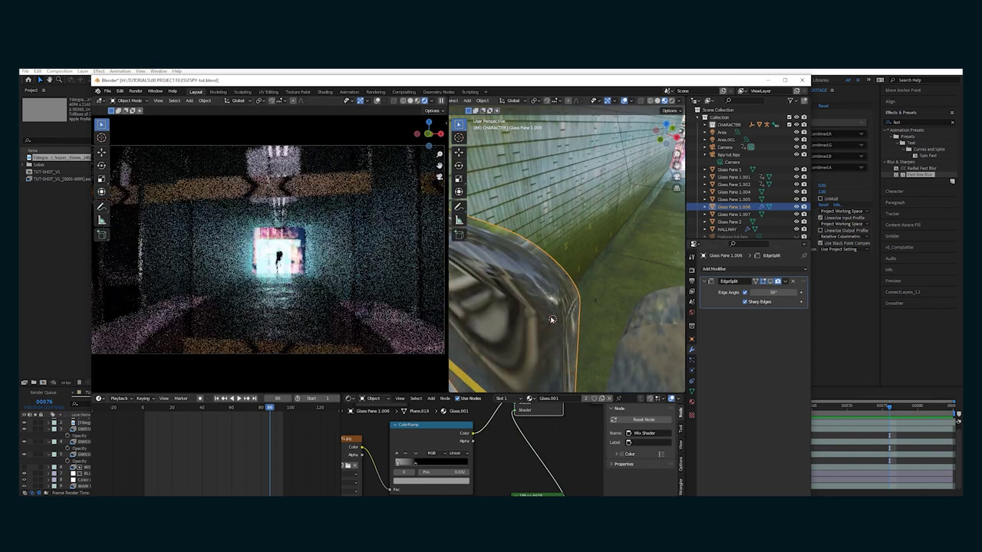
right_click(526, 310)
click(504, 315)
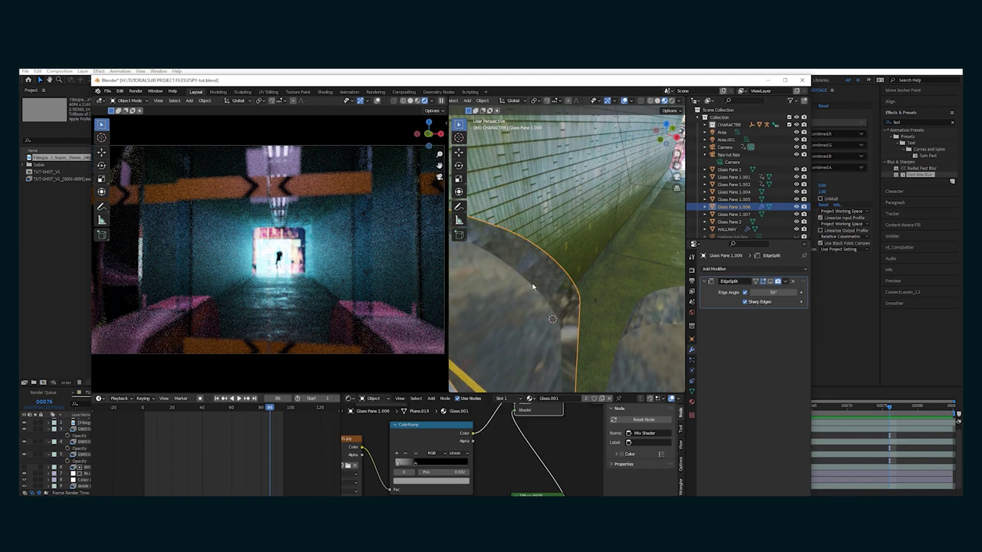
right_click(524, 285)
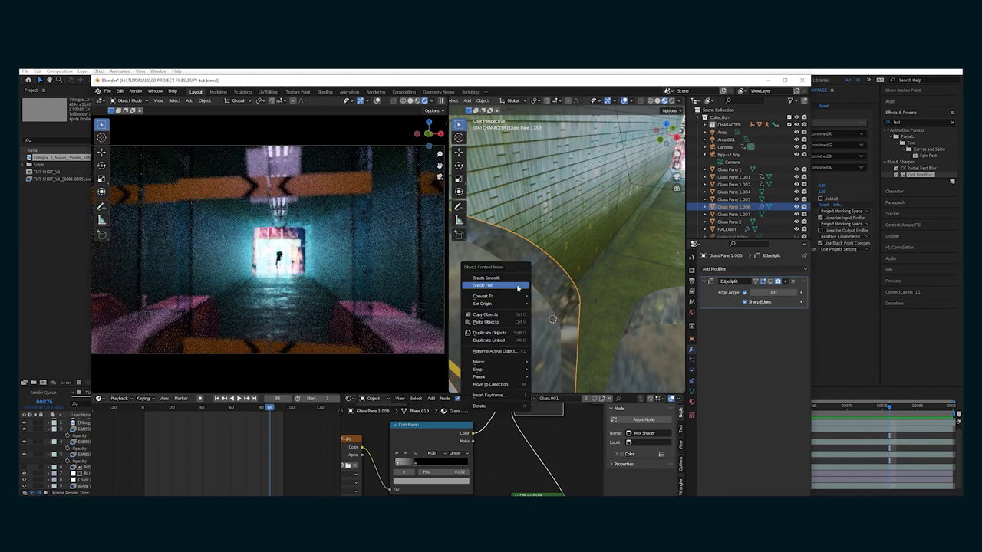
click(505, 279)
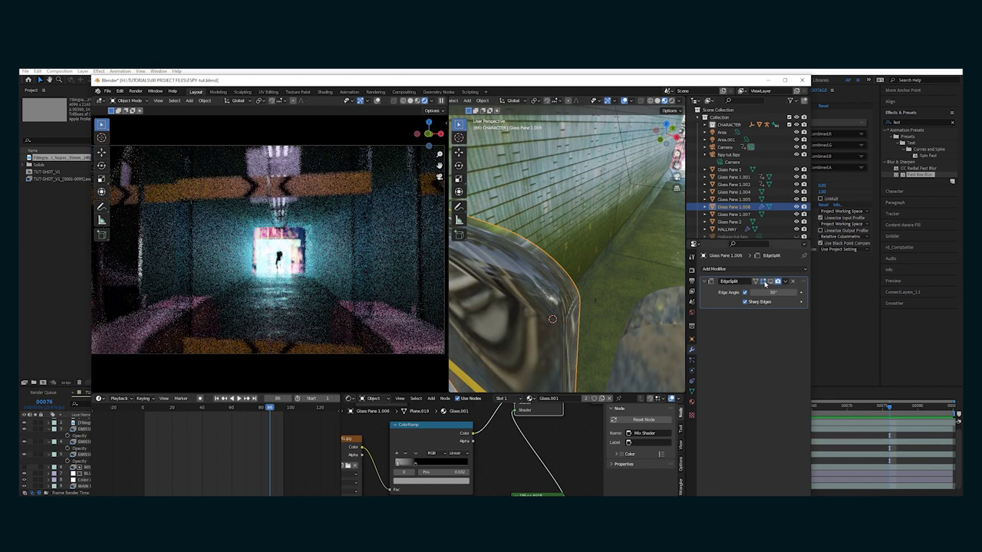
click(771, 282)
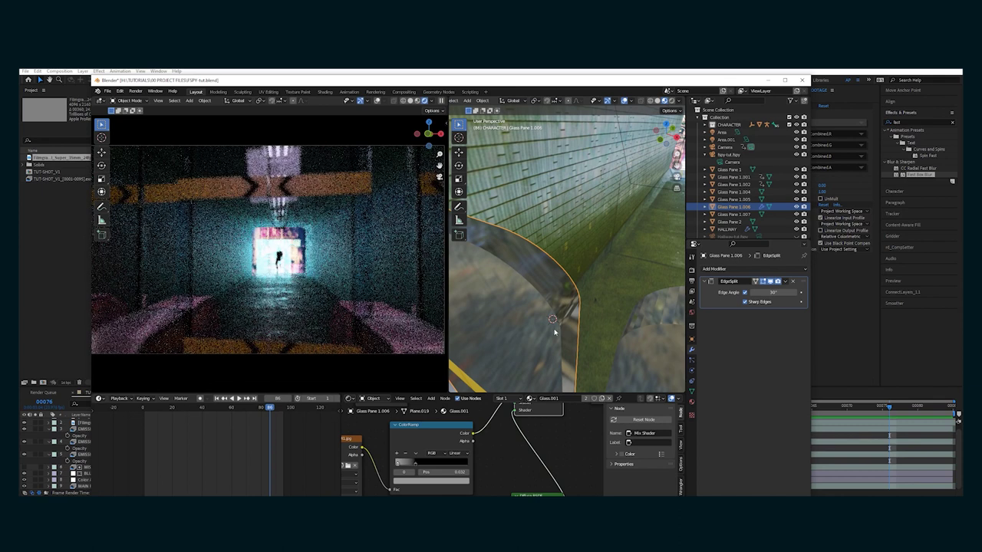
Select Glass Pane 1 and open the choice of modifiers for it.
middle_drag(544, 331, 564, 313)
scroll(542, 303, down, 7)
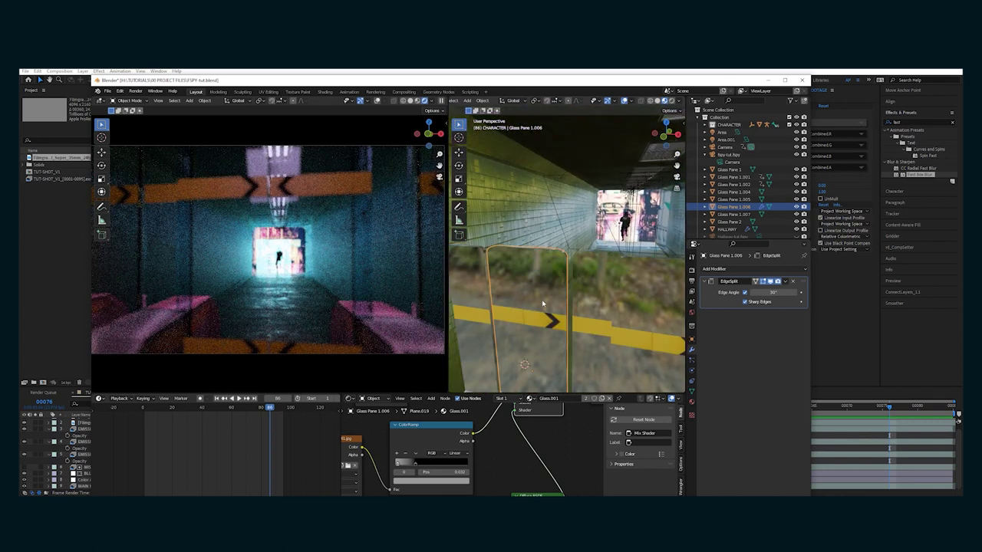
scroll(542, 303, up, 2)
middle_drag(542, 305, 515, 293)
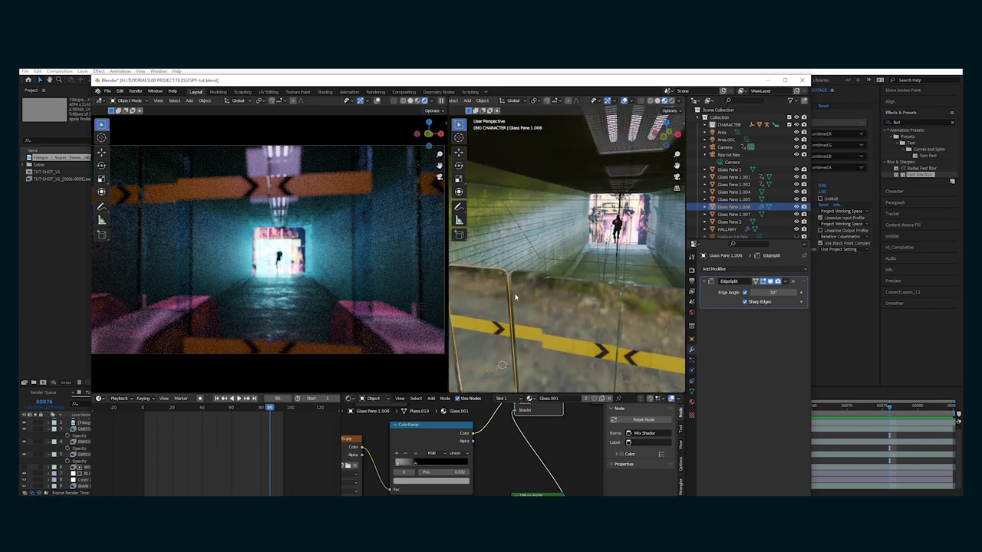
click(515, 293)
scroll(550, 290, down, 4)
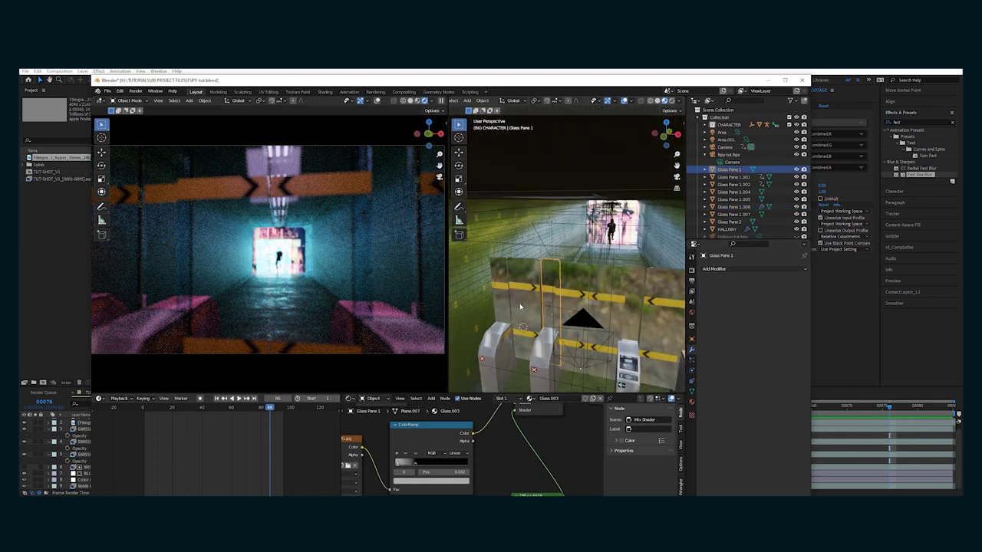
click(717, 269)
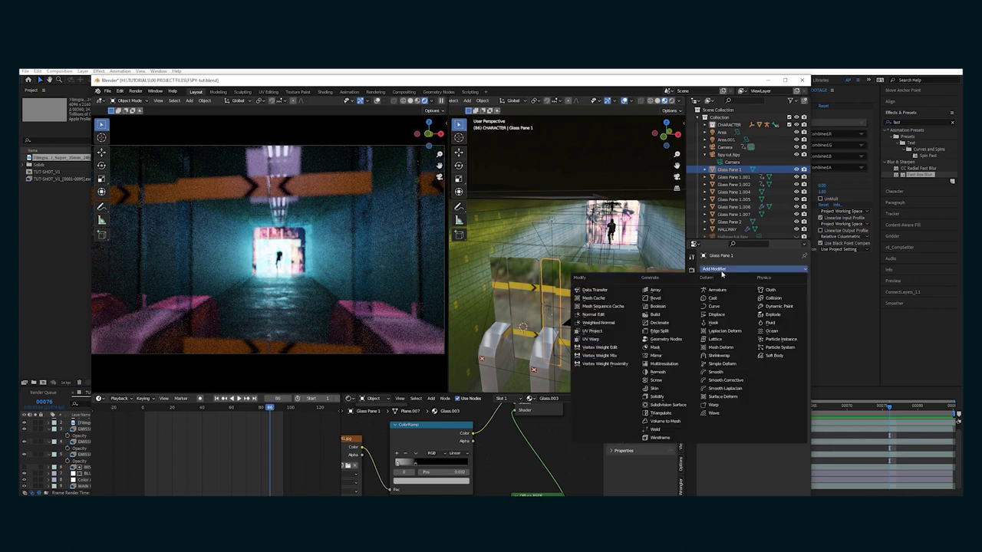